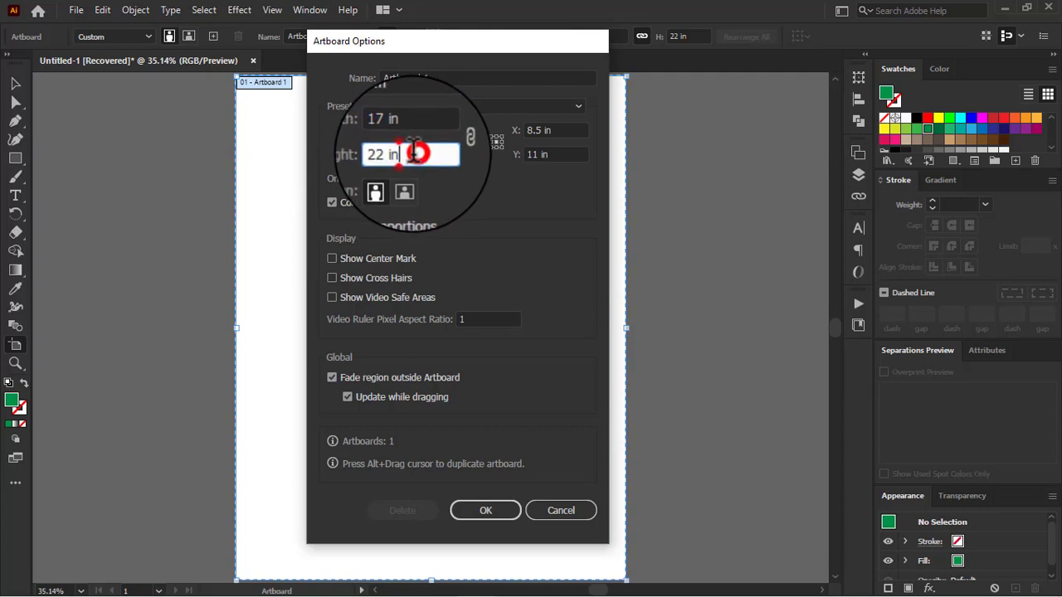
Step: Set the artboard size to 17 in wide by 22 in high
{"action": "left_click_drag", "start_coordinate": [414, 154], "coordinate": [365, 154]}
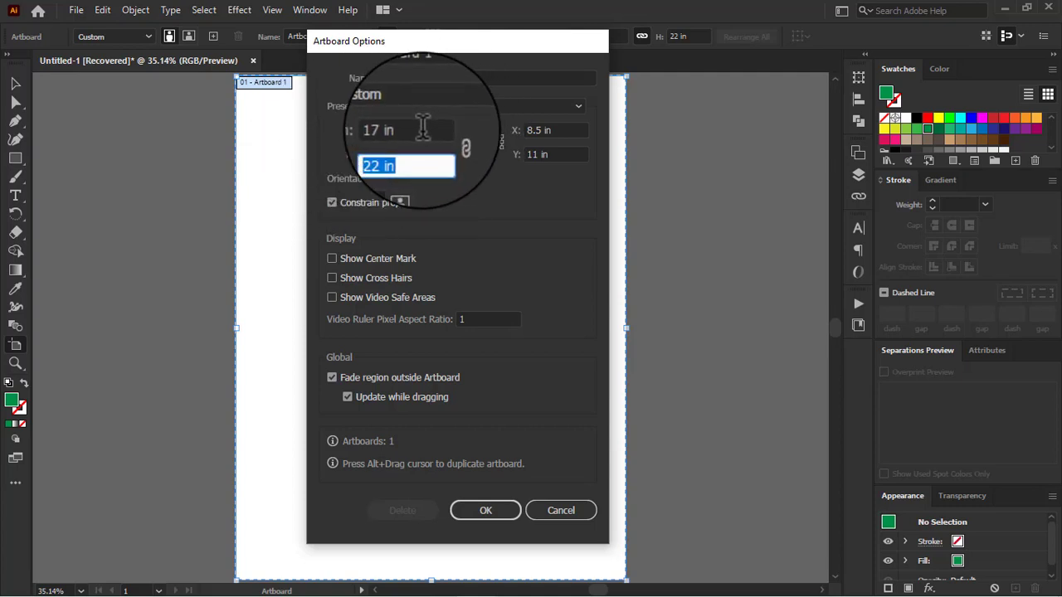
{"action": "left_click_drag", "start_coordinate": [422, 130], "coordinate": [315, 133]}
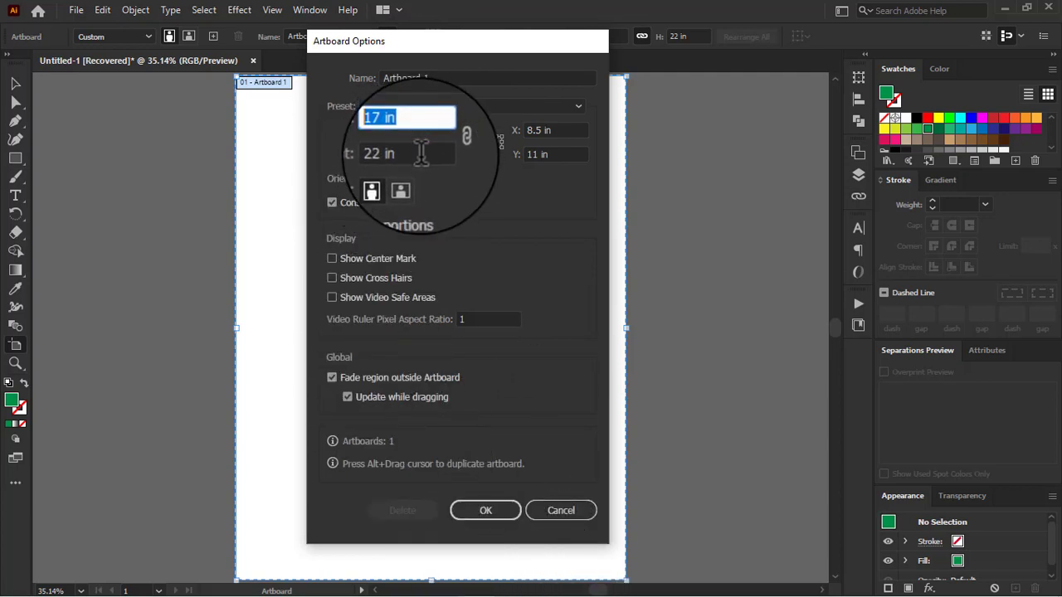
{"action": "left_click_drag", "start_coordinate": [422, 155], "coordinate": [369, 155]}
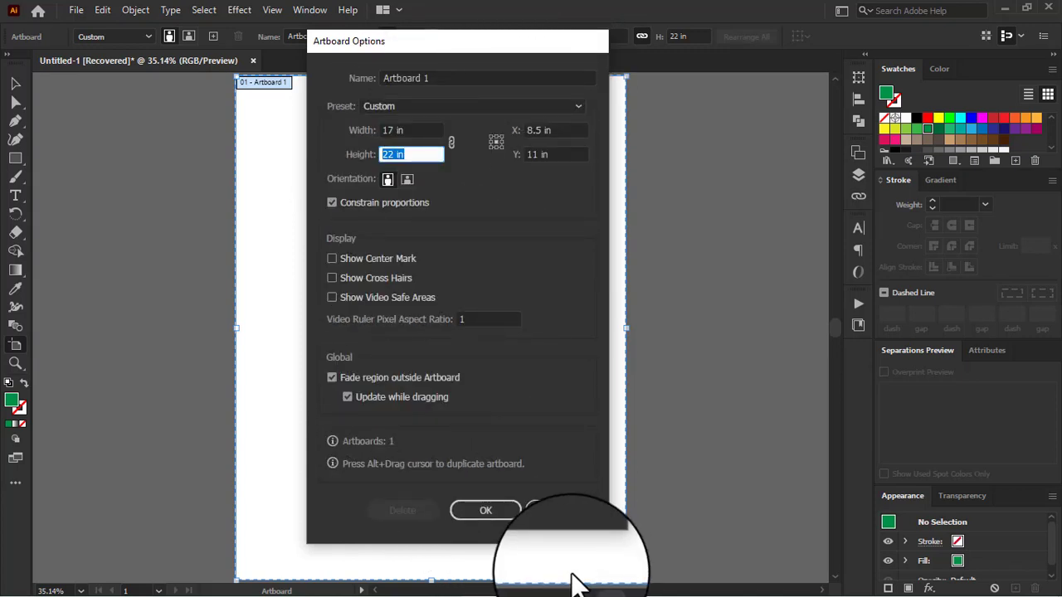
{"action": "left_click", "coordinate": [498, 511]}
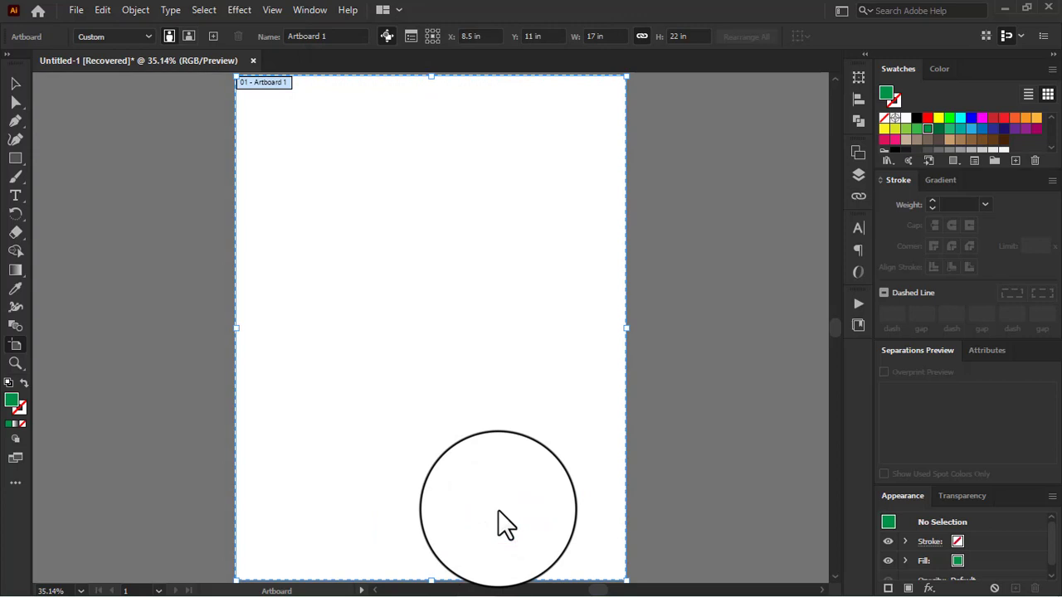
{"action": "left_click", "coordinate": [15, 83]}
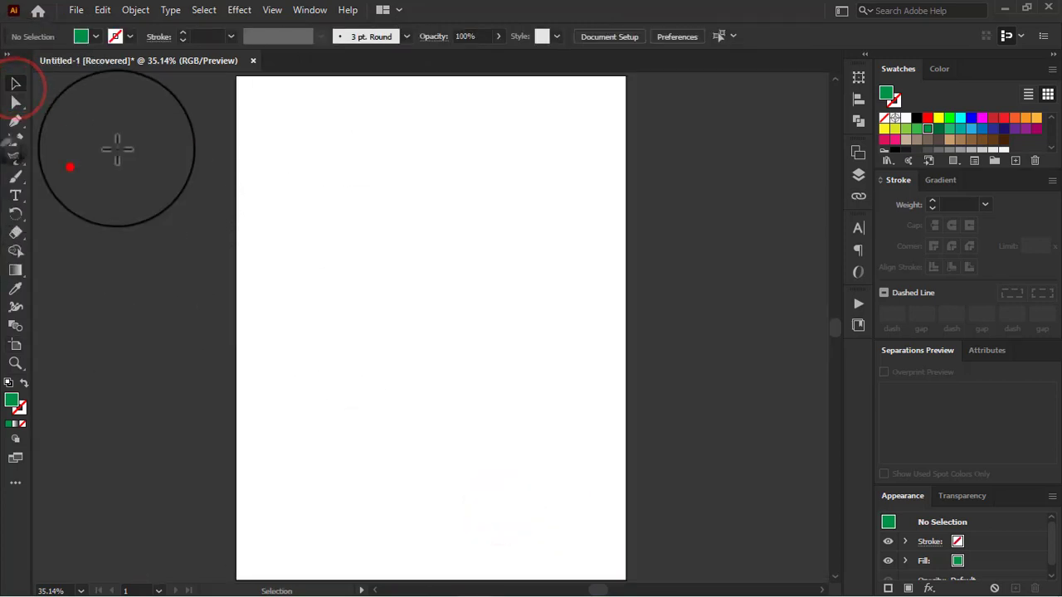
Step: Draw a full-width green rectangle about 17 by 10 in on the upper artboard and curve its lower edge through an added middle anchor
{"action": "scroll", "coordinate": [235, 114], "scroll_direction": "up", "scroll_amount": 1}
{"action": "mouse_move", "coordinate": [235, 114]}
{"action": "left_mouse_down"}
{"action": "mouse_move", "coordinate": [626, 383]}
{"action": "mouse_move", "coordinate": [626, 343]}
{"action": "left_mouse_up"}
{"action": "right_click", "coordinate": [15, 122]}
{"action": "left_click", "coordinate": [69, 139]}
{"action": "mouse_move", "coordinate": [422, 343]}
{"action": "left_mouse_down"}
{"action": "mouse_move", "coordinate": [418, 310]}
{"action": "mouse_move", "coordinate": [421, 324]}
{"action": "mouse_move", "coordinate": [448, 301]}
{"action": "mouse_move", "coordinate": [421, 324]}
{"action": "mouse_move", "coordinate": [279, 367]}
{"action": "mouse_move", "coordinate": [327, 327]}
{"action": "mouse_move", "coordinate": [339, 403]}
{"action": "mouse_move", "coordinate": [307, 393]}
{"action": "left_mouse_up"}
Step: Smooth the anchors at the wave's two ends and reduce the green shape's height to about 9.5 in
{"action": "left_click", "coordinate": [18, 139]}
{"action": "left_click", "coordinate": [17, 121]}
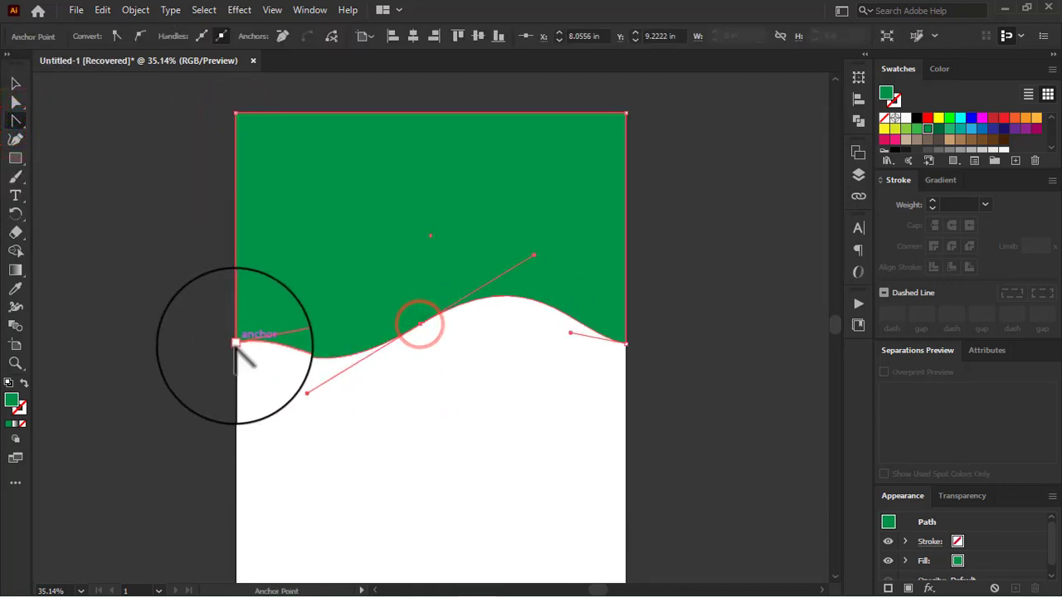
{"action": "left_click_drag", "start_coordinate": [223, 366], "coordinate": [236, 343]}
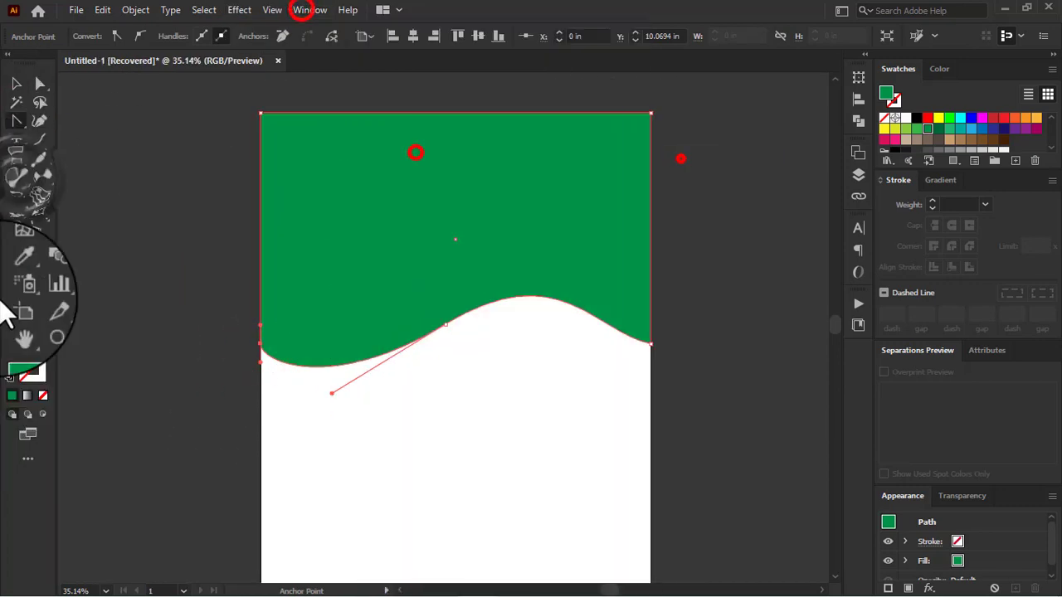
{"action": "mouse_move", "coordinate": [462, 324]}
{"action": "left_mouse_down"}
{"action": "mouse_move", "coordinate": [615, 328]}
{"action": "mouse_move", "coordinate": [644, 344]}
{"action": "left_mouse_up"}
{"action": "left_click", "coordinate": [15, 83]}
{"action": "left_click_drag", "start_coordinate": [456, 365], "coordinate": [456, 329]}
Step: Place the moon-and-tree sunset photo from the Downloads folder on the canvas and embed it
{"action": "left_click", "coordinate": [76, 9]}
{"action": "left_click", "coordinate": [140, 277]}
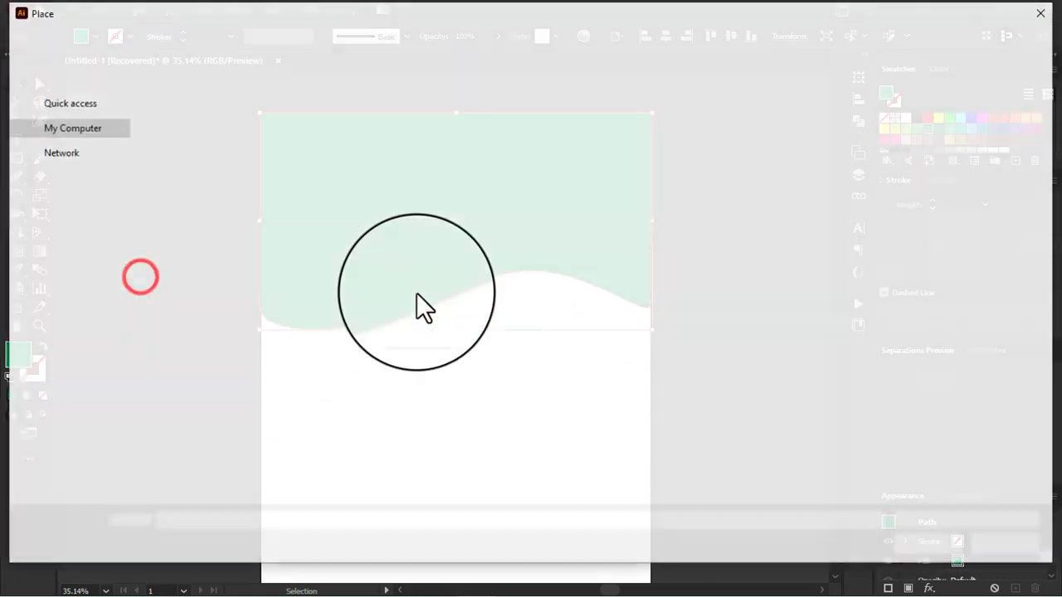
{"action": "left_click", "coordinate": [63, 165]}
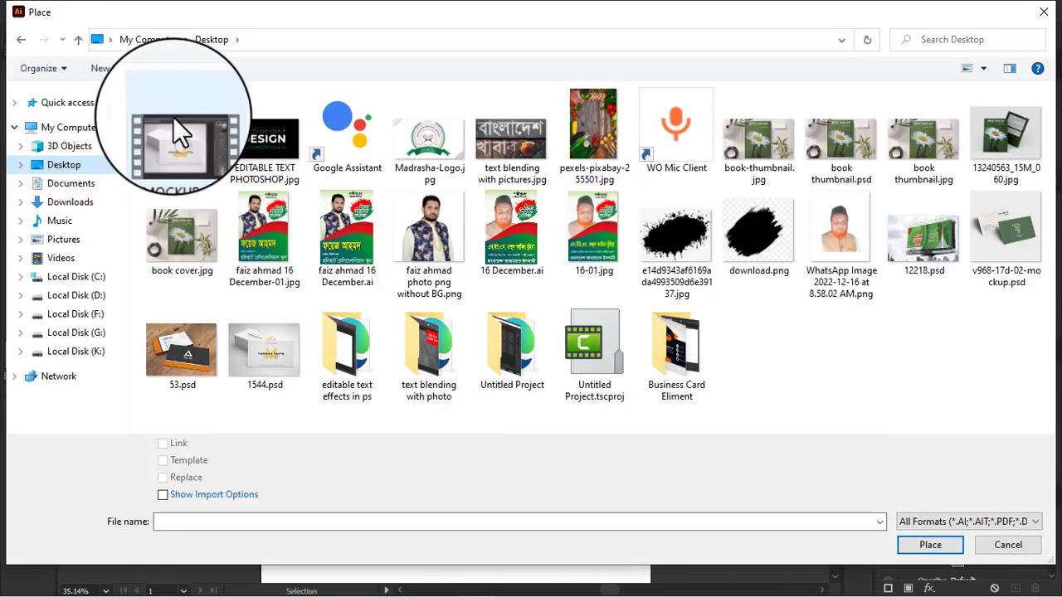
{"action": "left_click", "coordinate": [75, 202]}
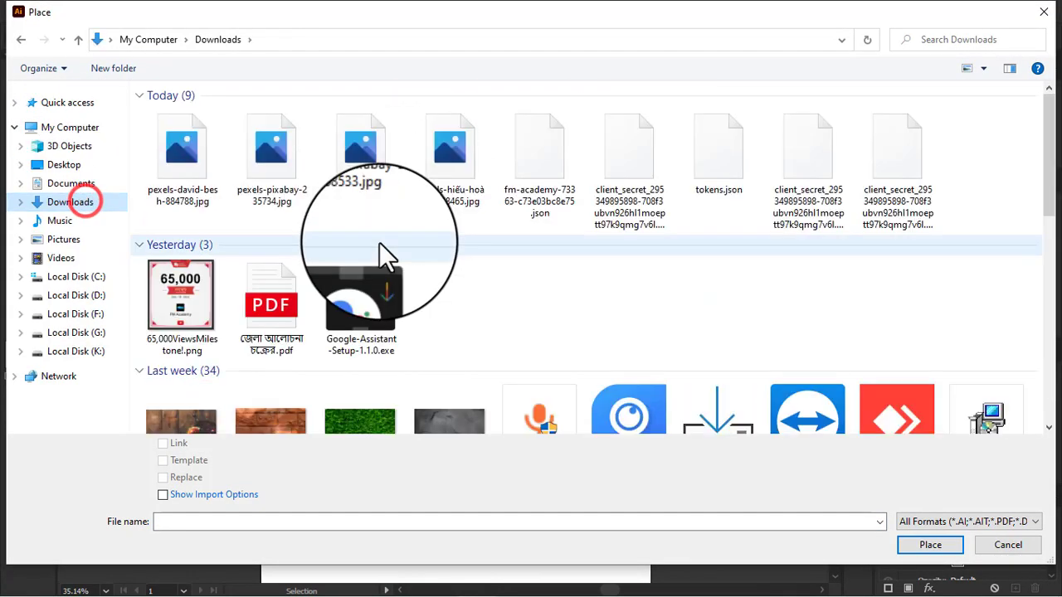
{"action": "left_click", "coordinate": [182, 166]}
{"action": "left_click", "coordinate": [913, 545]}
{"action": "left_click", "coordinate": [125, 98]}
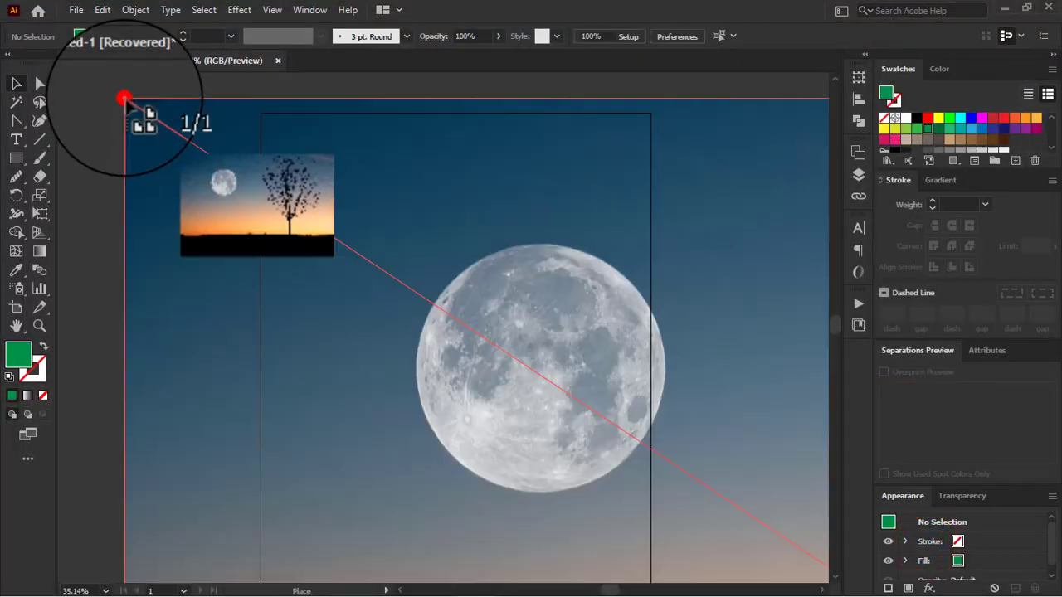
{"action": "left_click", "coordinate": [260, 36]}
Step: Scale the photo down to about 25 by 16.6 in and position it over the upper part of the artboard
{"action": "scroll", "coordinate": [332, 170], "scroll_direction": "down", "scroll_amount": 3}
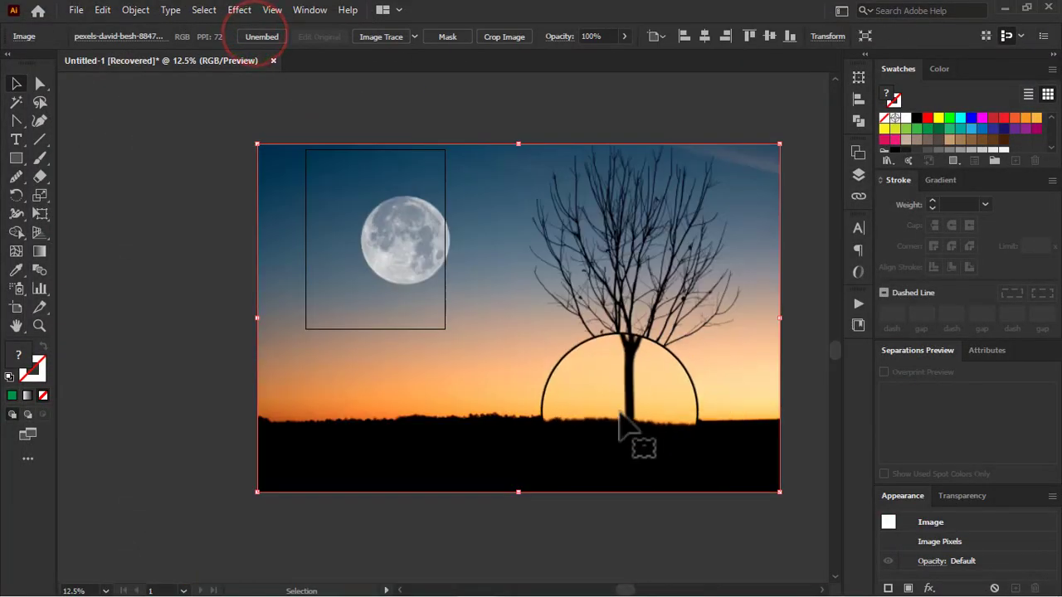
{"action": "left_click_drag", "start_coordinate": [781, 495], "coordinate": [595, 280]}
{"action": "scroll", "coordinate": [391, 195], "scroll_direction": "up", "scroll_amount": 1}
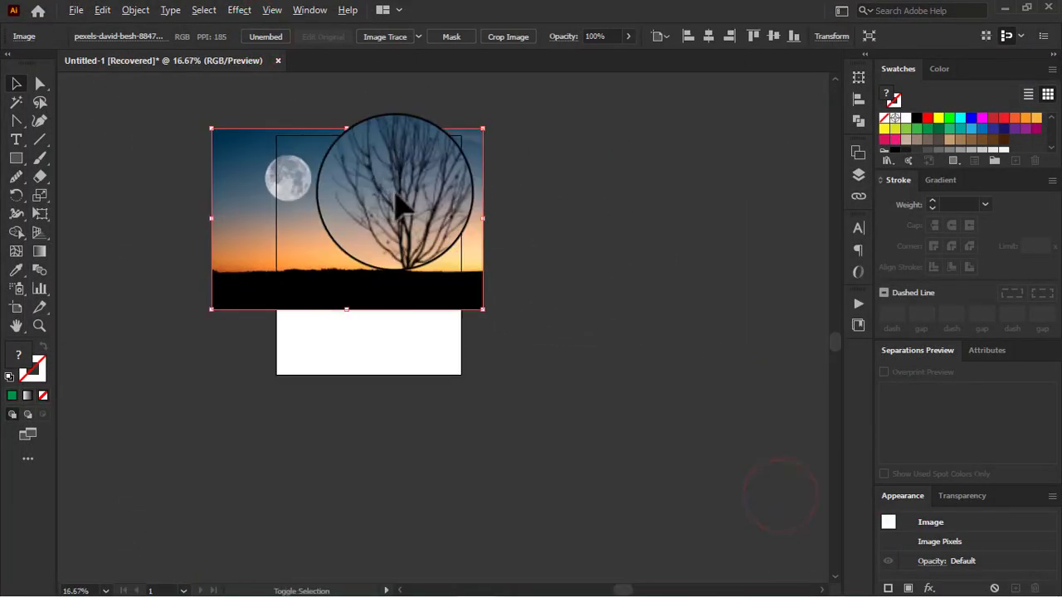
{"action": "left_click_drag", "start_coordinate": [327, 261], "coordinate": [350, 249]}
{"action": "scroll", "coordinate": [365, 236], "scroll_direction": "up", "scroll_amount": 2}
{"action": "scroll", "coordinate": [390, 254], "scroll_direction": "up", "scroll_amount": 2}
Step: Send the photo to the back, behind the green wave shape
{"action": "right_click", "coordinate": [354, 271]}
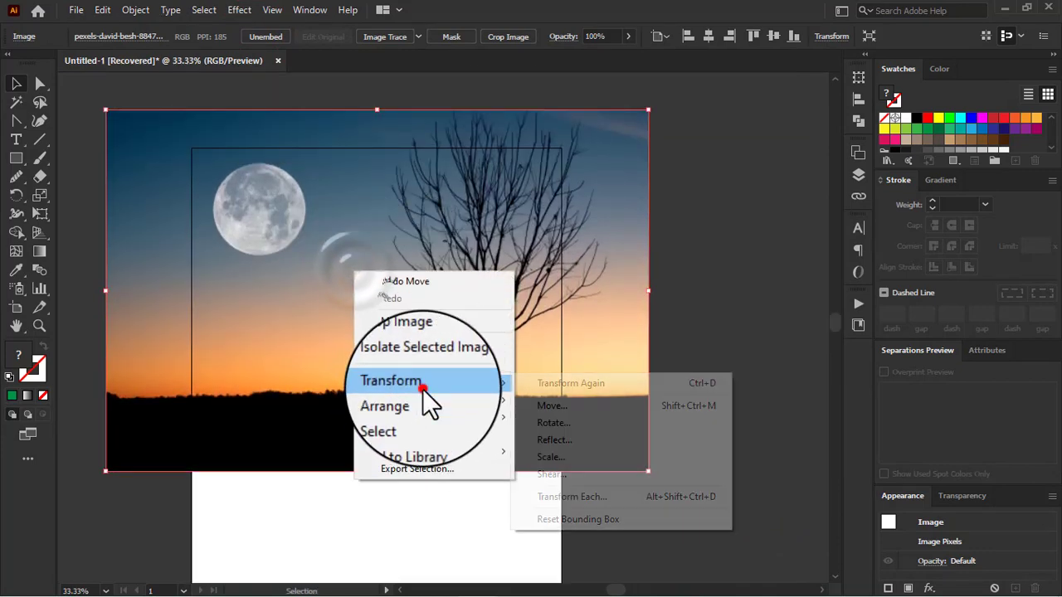
{"action": "mouse_move", "coordinate": [468, 399]}
{"action": "left_click", "coordinate": [564, 451]}
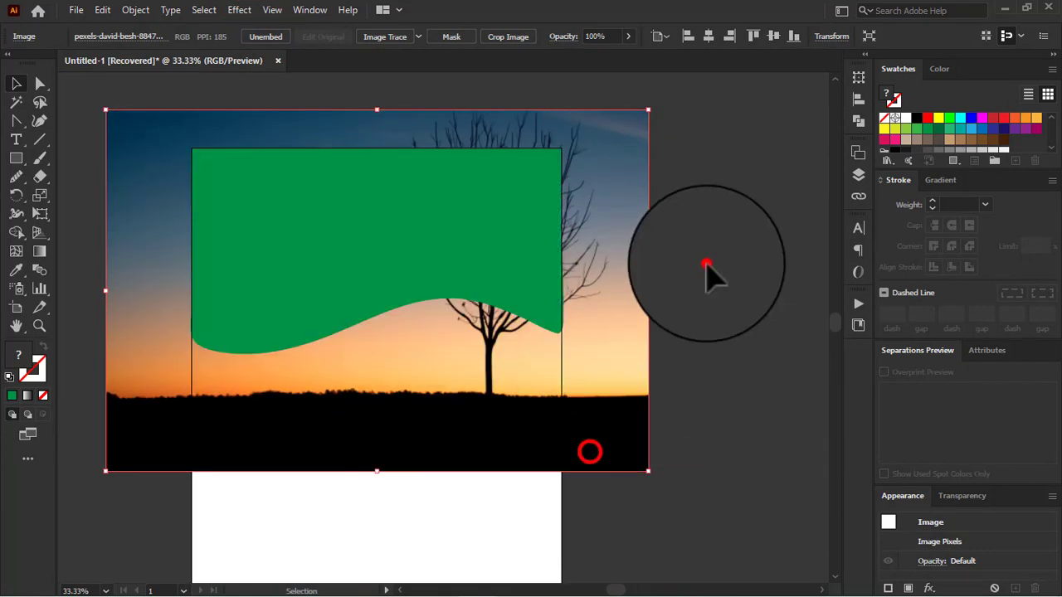
{"action": "left_click", "coordinate": [706, 261]}
Step: Select the photo together with the green wave shape and make a clipping mask
{"action": "left_click_drag", "start_coordinate": [92, 133], "coordinate": [407, 254]}
{"action": "right_click", "coordinate": [408, 245]}
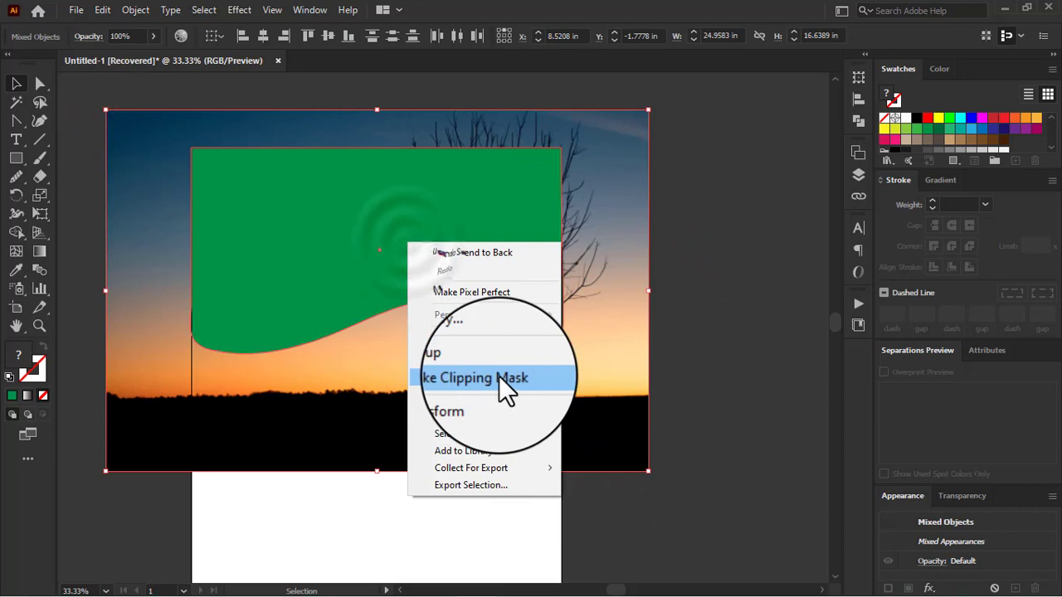
{"action": "left_click", "coordinate": [711, 307]}
{"action": "left_click_drag", "start_coordinate": [98, 95], "coordinate": [309, 253]}
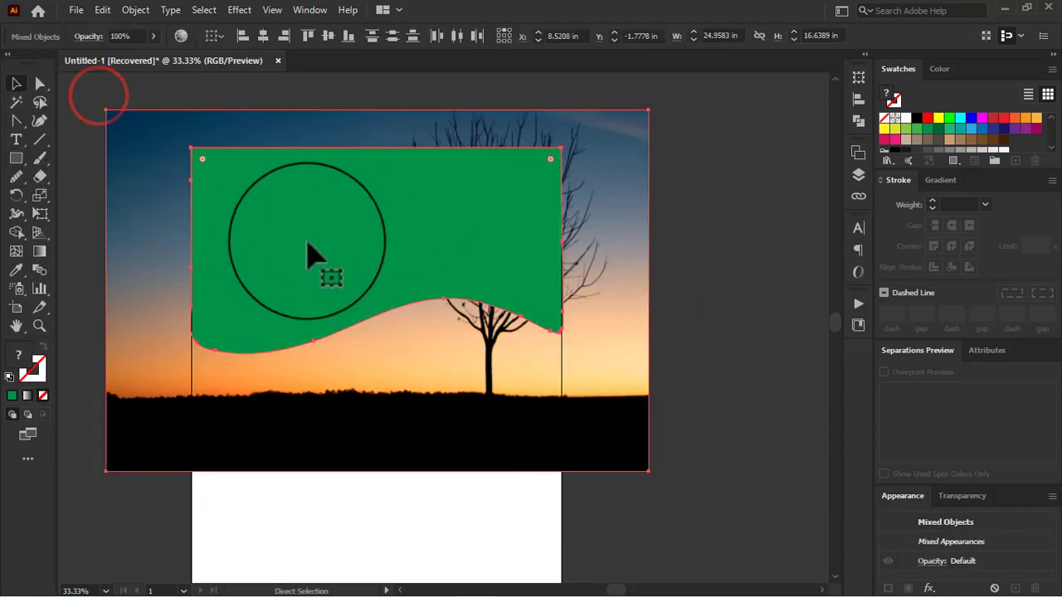
{"action": "key", "text": "ctrl+7"}
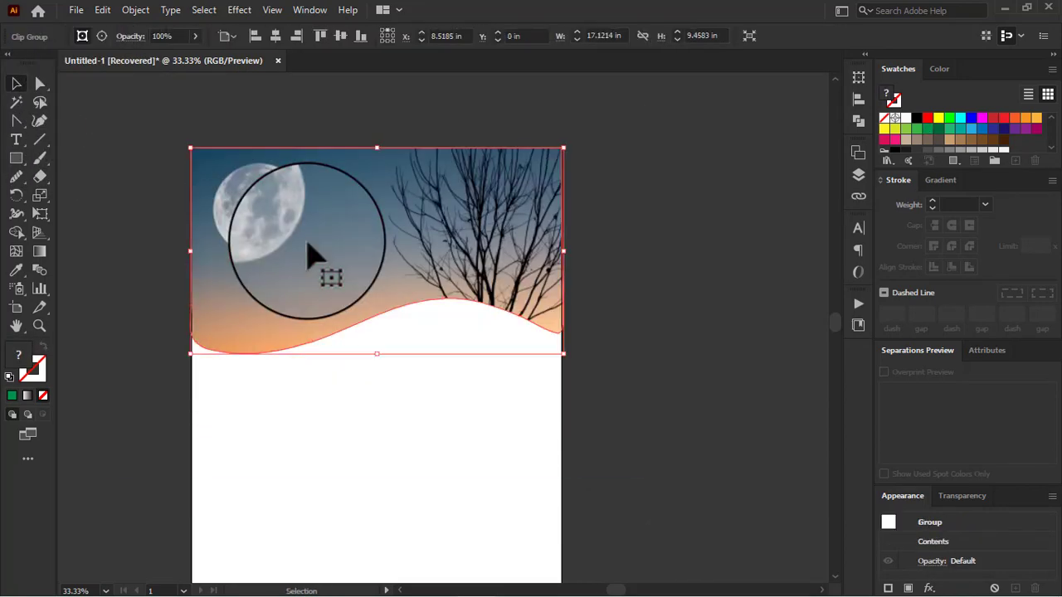
{"action": "left_click", "coordinate": [102, 36]}
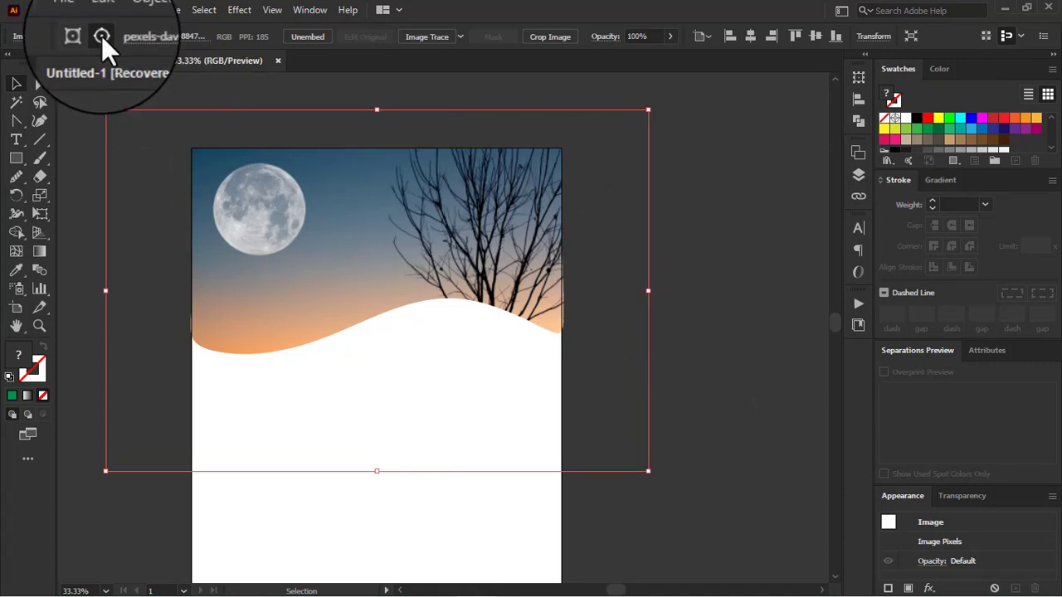
{"action": "left_click", "coordinate": [16, 83]}
{"action": "left_click", "coordinate": [647, 263]}
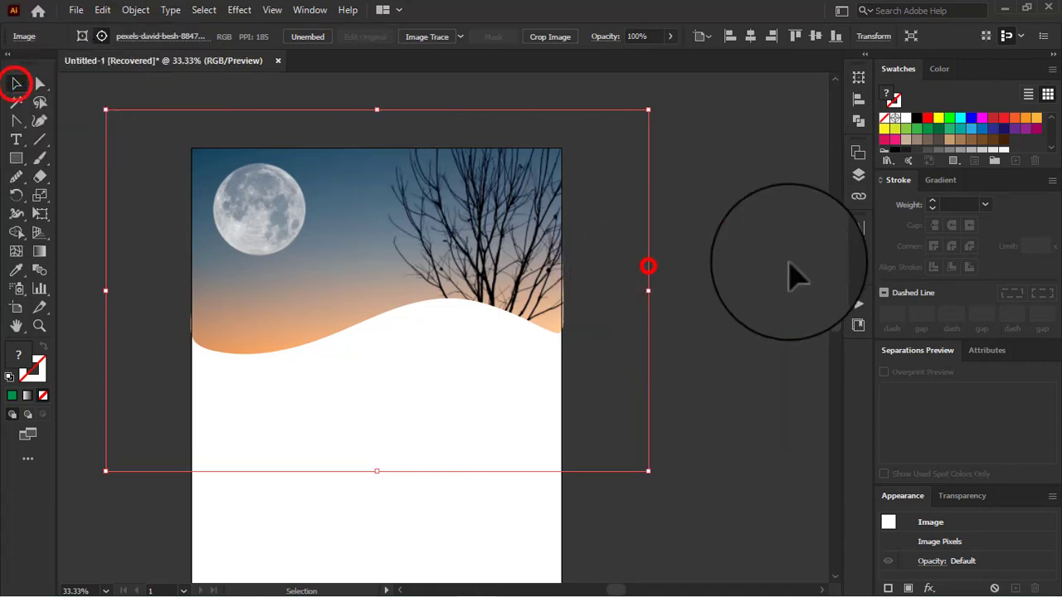
{"action": "left_click", "coordinate": [787, 259]}
Step: Isolate the clipping mask group and scale the photo inside it down to about 17 by 11 in
{"action": "right_click", "coordinate": [453, 225]}
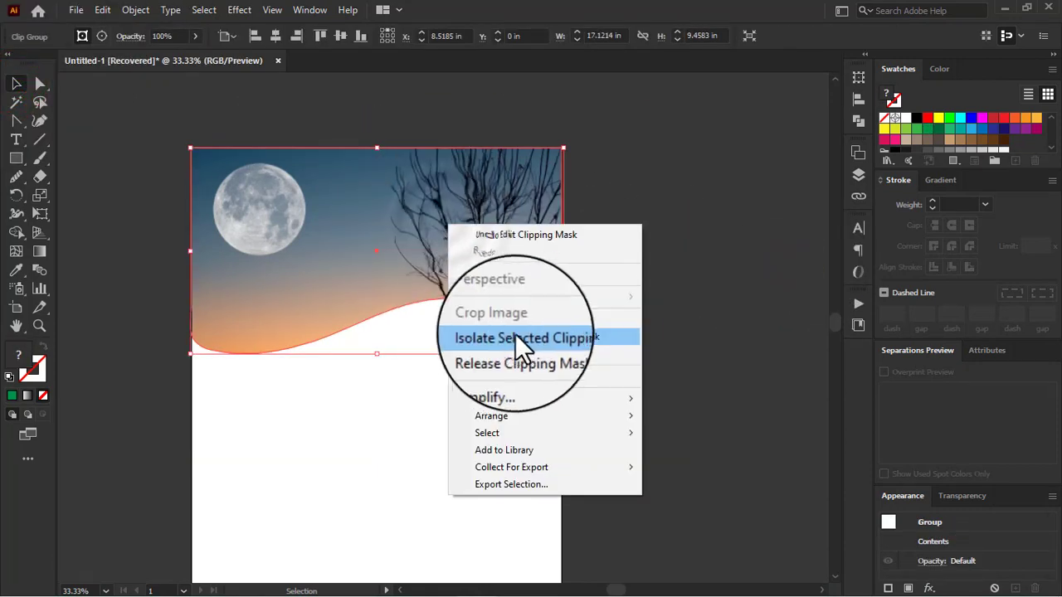
{"action": "left_click", "coordinate": [547, 337]}
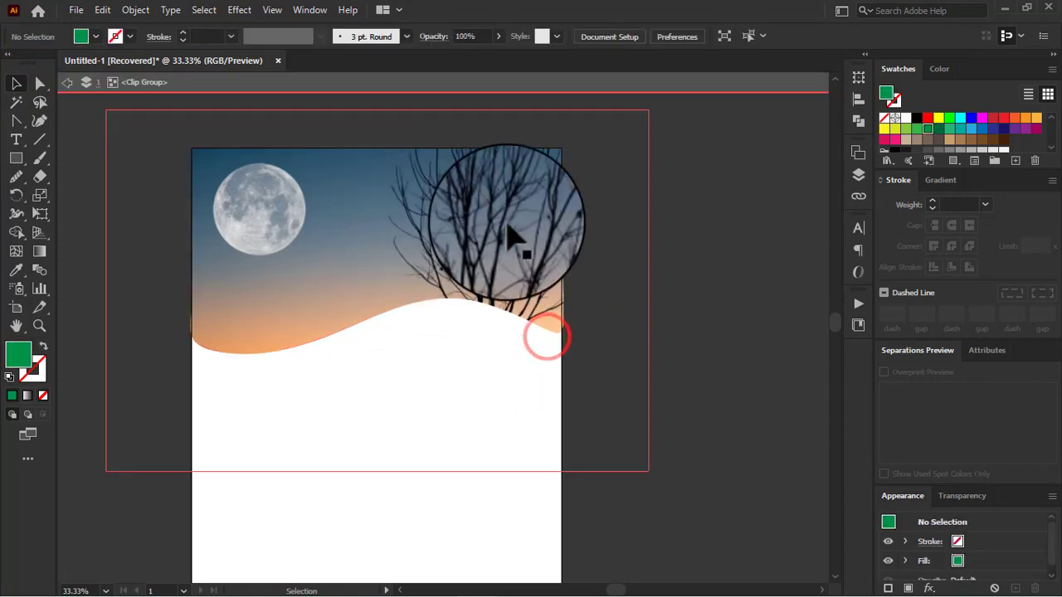
{"action": "left_click", "coordinate": [424, 260]}
{"action": "left_click_drag", "start_coordinate": [649, 292], "coordinate": [564, 274]}
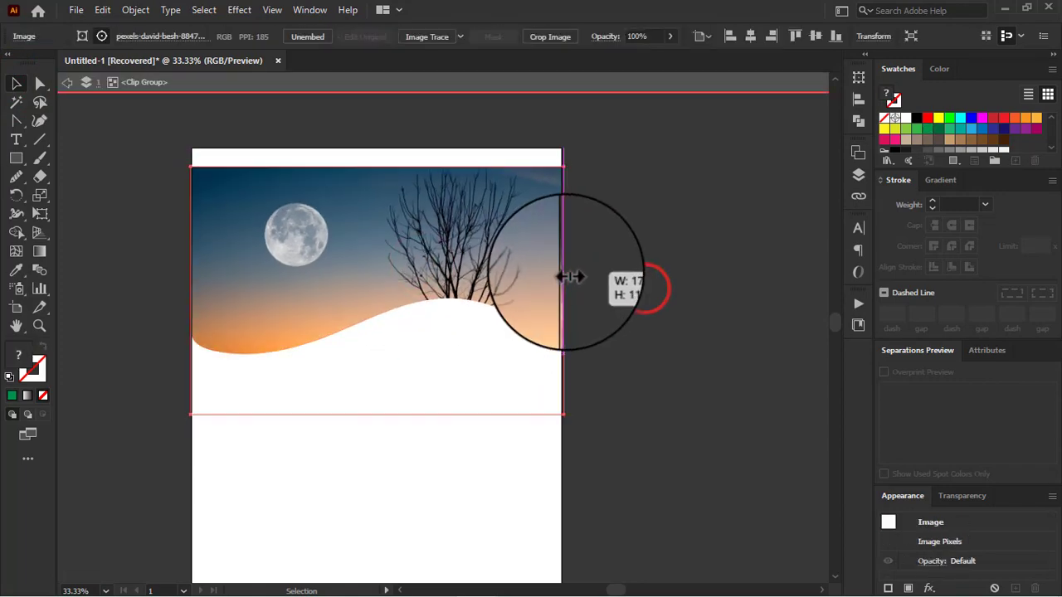
Step: Enlarge the photo slightly and reposition it so that it fills the wave mask with the moon and tree in view
{"action": "left_click_drag", "start_coordinate": [464, 259], "coordinate": [461, 196]}
{"action": "left_click_drag", "start_coordinate": [376, 354], "coordinate": [375, 382]}
{"action": "left_click_drag", "start_coordinate": [358, 280], "coordinate": [356, 310]}
{"action": "left_click", "coordinate": [730, 195]}
Step: Try to draw a wide rectangle in the white area under the tree while the clip group is isolated
{"action": "scroll", "coordinate": [540, 290], "scroll_direction": "down", "scroll_amount": 2}
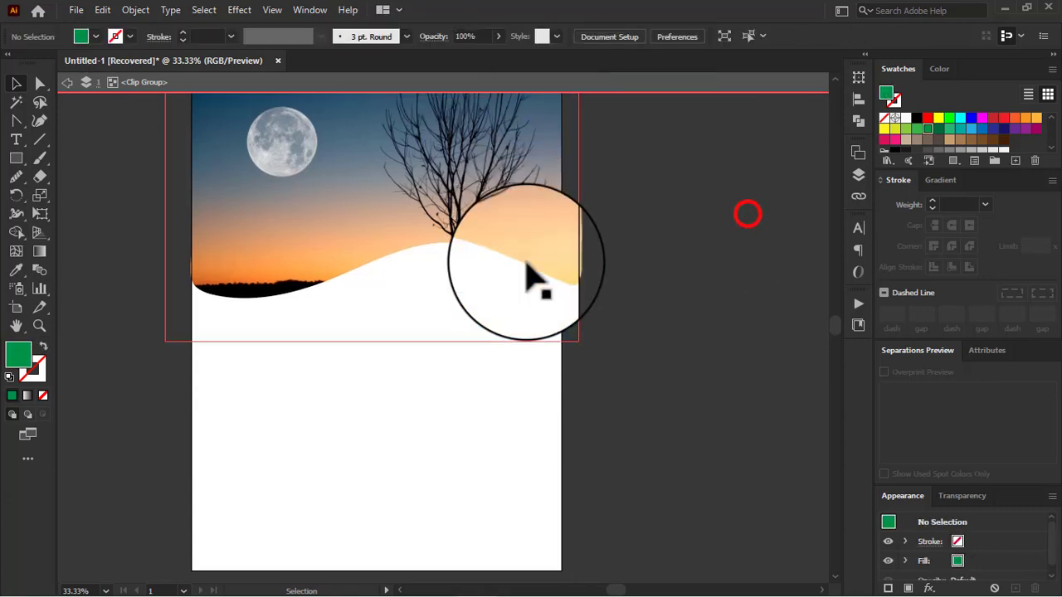
{"action": "scroll", "coordinate": [249, 407], "scroll_direction": "down", "scroll_amount": 1}
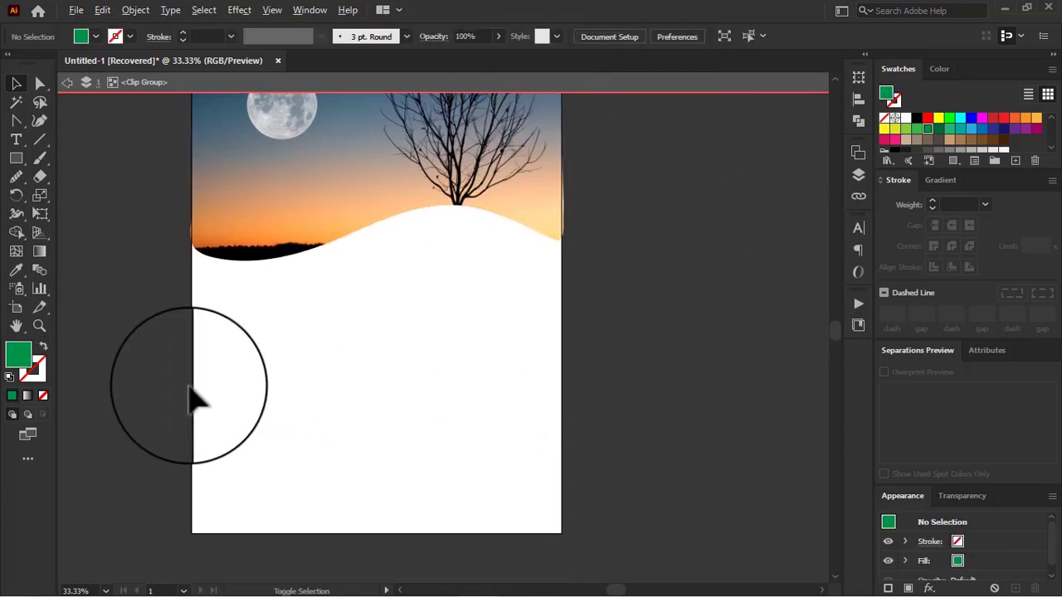
{"action": "scroll", "coordinate": [237, 324], "scroll_direction": "down", "scroll_amount": 2}
{"action": "scroll", "coordinate": [436, 427], "scroll_direction": "up", "scroll_amount": 2}
{"action": "scroll", "coordinate": [464, 440], "scroll_direction": "up", "scroll_amount": 1}
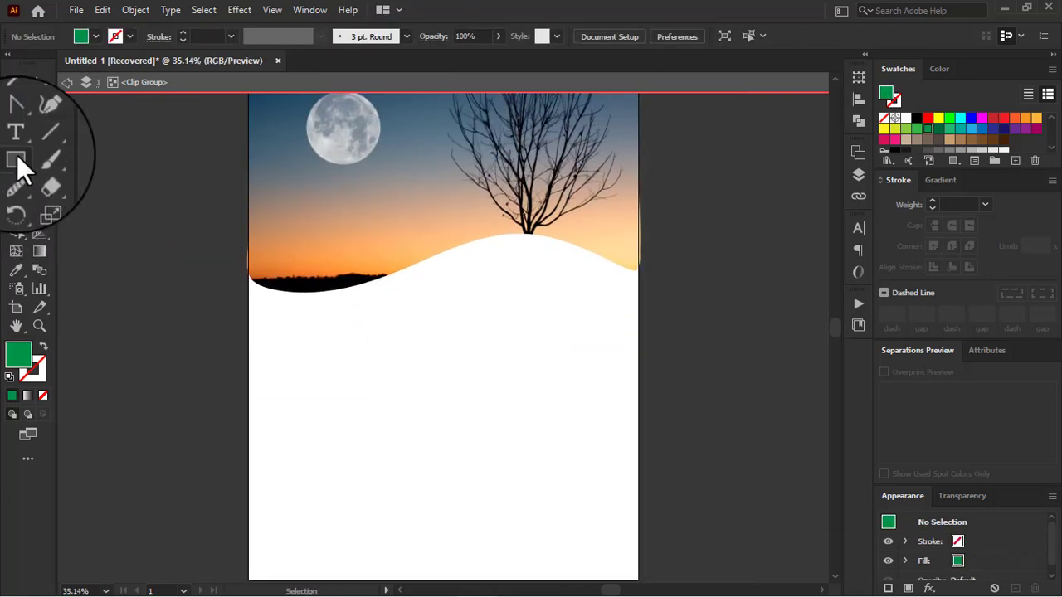
{"action": "left_click", "coordinate": [16, 159]}
{"action": "left_click", "coordinate": [98, 156]}
{"action": "scroll", "coordinate": [260, 218], "scroll_direction": "down", "scroll_amount": 2}
{"action": "left_click_drag", "start_coordinate": [431, 174], "coordinate": [589, 203]}
{"action": "left_click", "coordinate": [17, 83]}
Step: Try to give the rectangle inside the isolated clip group a black fill
{"action": "left_click", "coordinate": [121, 37]}
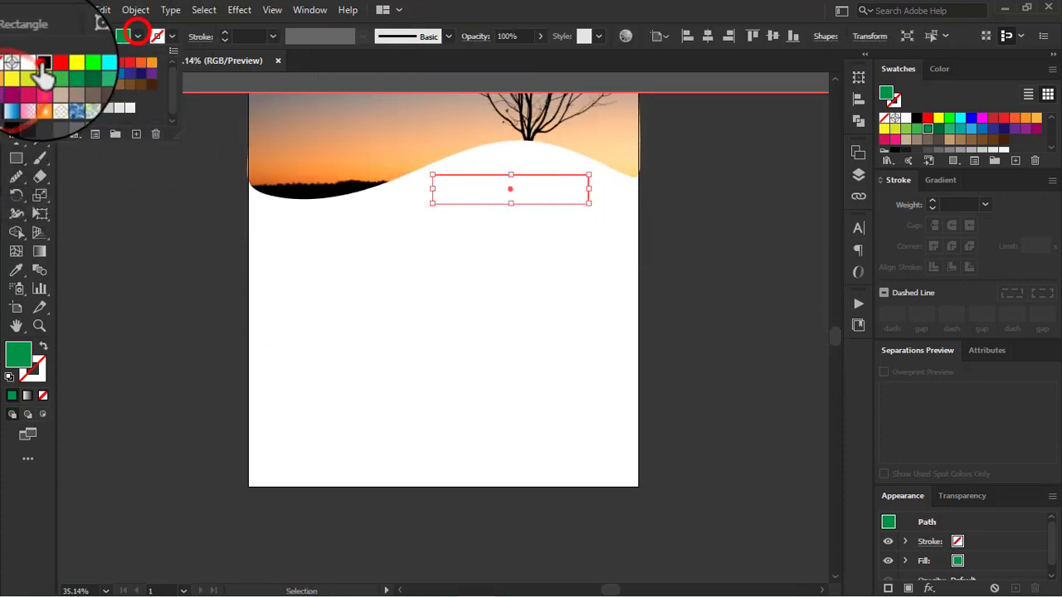
{"action": "left_click", "coordinate": [29, 50]}
{"action": "left_click", "coordinate": [159, 307]}
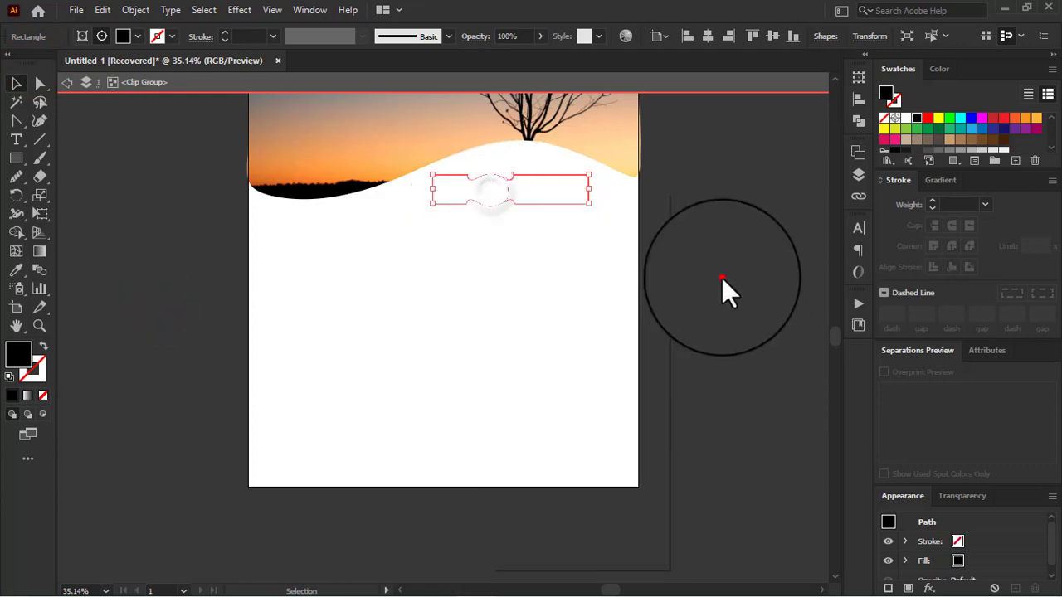
{"action": "left_click", "coordinate": [723, 277]}
{"action": "left_click", "coordinate": [494, 116]}
{"action": "left_click", "coordinate": [517, 196]}
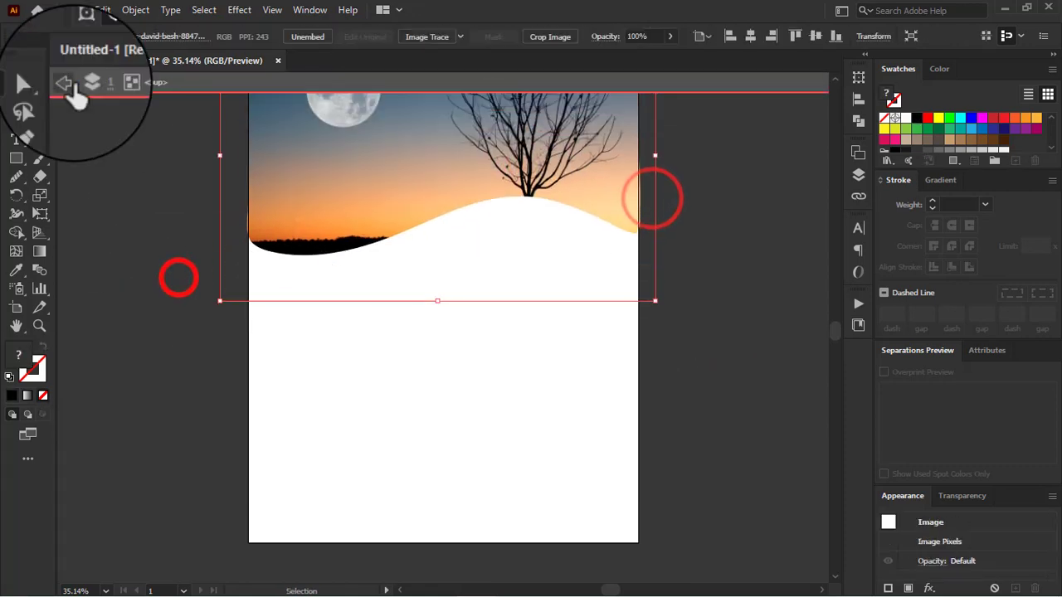
Step: Leave the clip group's isolation mode and return to the full artwork
{"action": "left_click", "coordinate": [67, 83]}
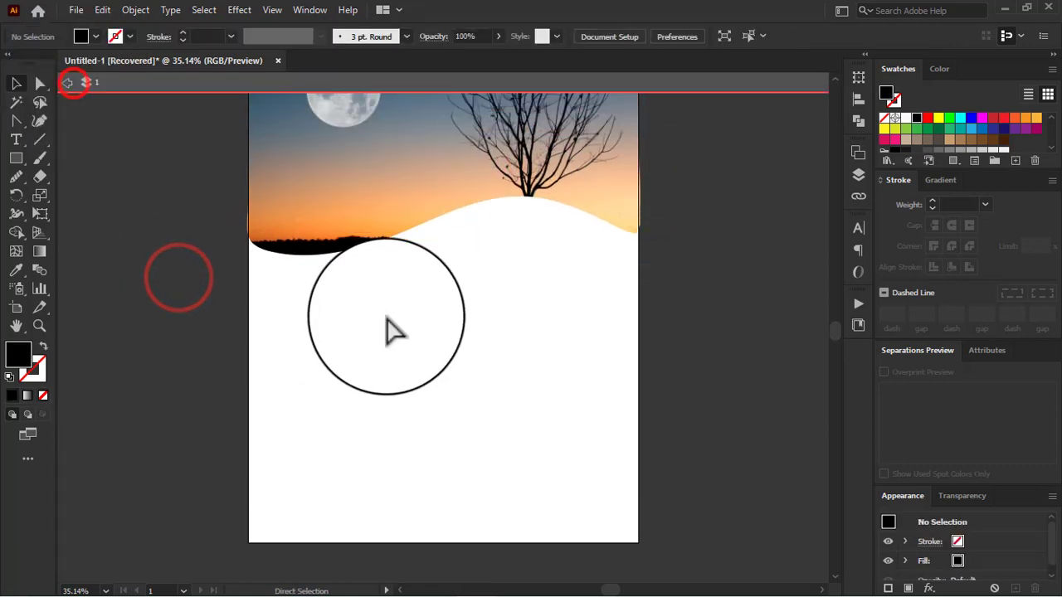
{"action": "left_click_drag", "start_coordinate": [437, 329], "coordinate": [498, 199]}
{"action": "left_click", "coordinate": [740, 250]}
{"action": "double_click", "coordinate": [151, 262]}
Step: Place a wide black rectangle on the white area under the tree and round its corners slightly
{"action": "left_click", "coordinate": [488, 237]}
{"action": "left_click", "coordinate": [688, 227]}
{"action": "scroll", "coordinate": [525, 261], "scroll_direction": "up", "scroll_amount": 2}
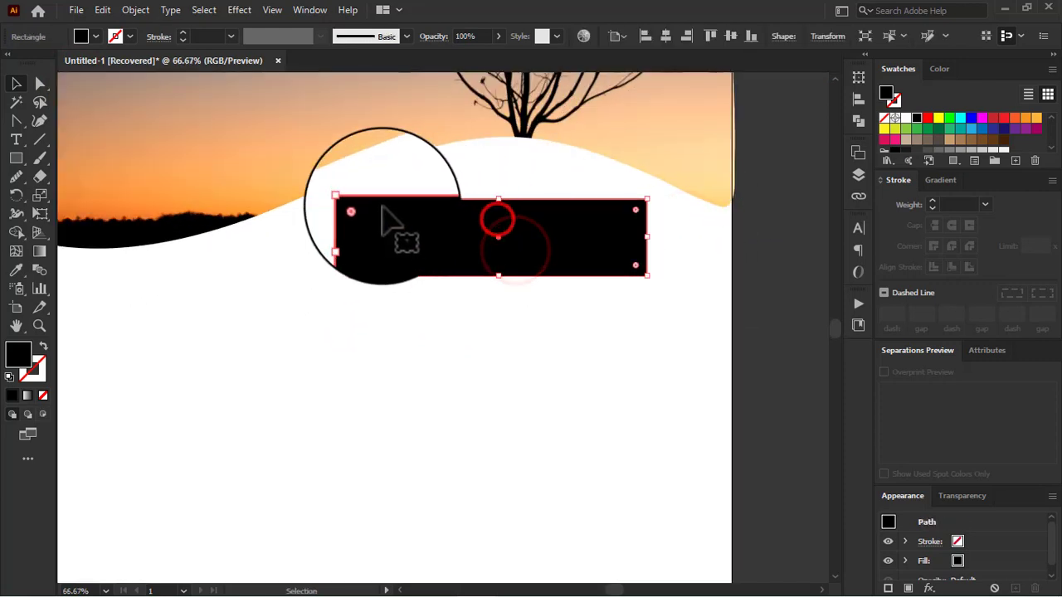
{"action": "mouse_move", "coordinate": [361, 210]}
{"action": "left_mouse_down"}
{"action": "mouse_move", "coordinate": [386, 219]}
{"action": "mouse_move", "coordinate": [368, 209]}
{"action": "left_mouse_up"}
Step: Recolour the rounded rectangle with the dark blue sampled from the photo's upper sky using the Eyedropper
{"action": "scroll", "coordinate": [450, 263], "scroll_direction": "down", "scroll_amount": 2}
{"action": "key", "text": "i"}
{"action": "left_click", "coordinate": [334, 220]}
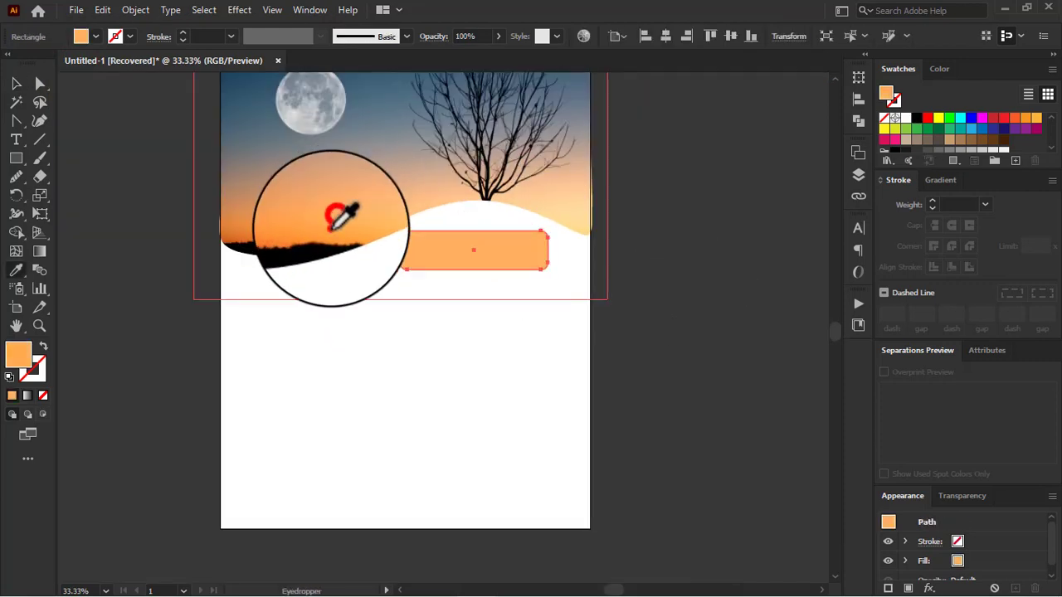
{"action": "left_click", "coordinate": [330, 229]}
{"action": "left_click", "coordinate": [298, 150]}
{"action": "left_click", "coordinate": [259, 108]}
{"action": "left_click", "coordinate": [247, 83]}
{"action": "left_click", "coordinate": [390, 95]}
{"action": "left_click", "coordinate": [389, 91]}
{"action": "left_click", "coordinate": [15, 83]}
{"action": "left_click", "coordinate": [190, 232]}
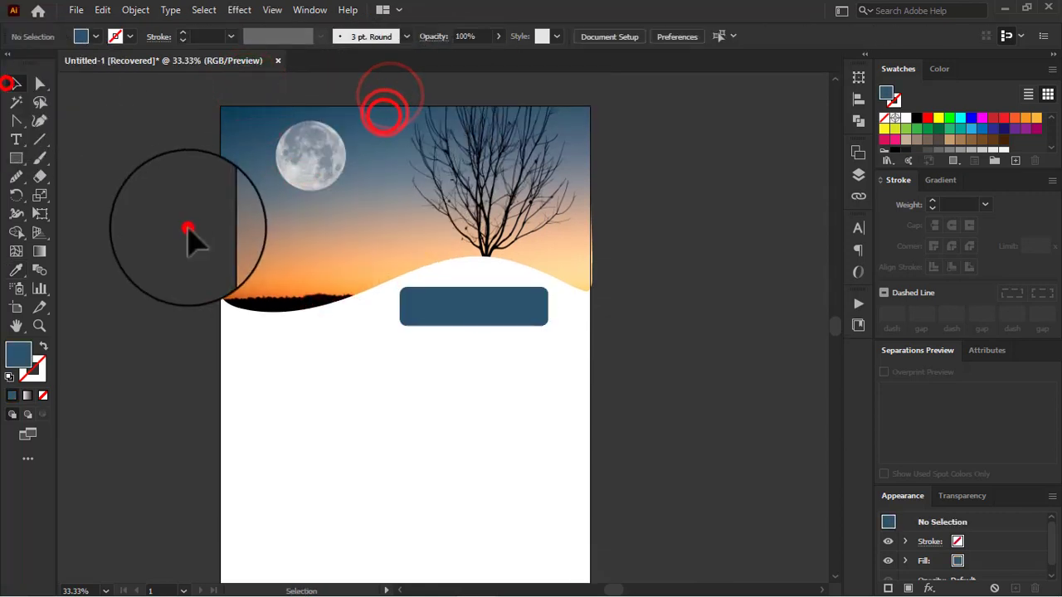
Step: Add a placeholder-filled text area about 13.9 in wide and 8.3 in high across the lower white part of the page
{"action": "scroll", "coordinate": [301, 396], "scroll_direction": "up", "scroll_amount": 1}
{"action": "scroll", "coordinate": [301, 396], "scroll_direction": "down", "scroll_amount": 1}
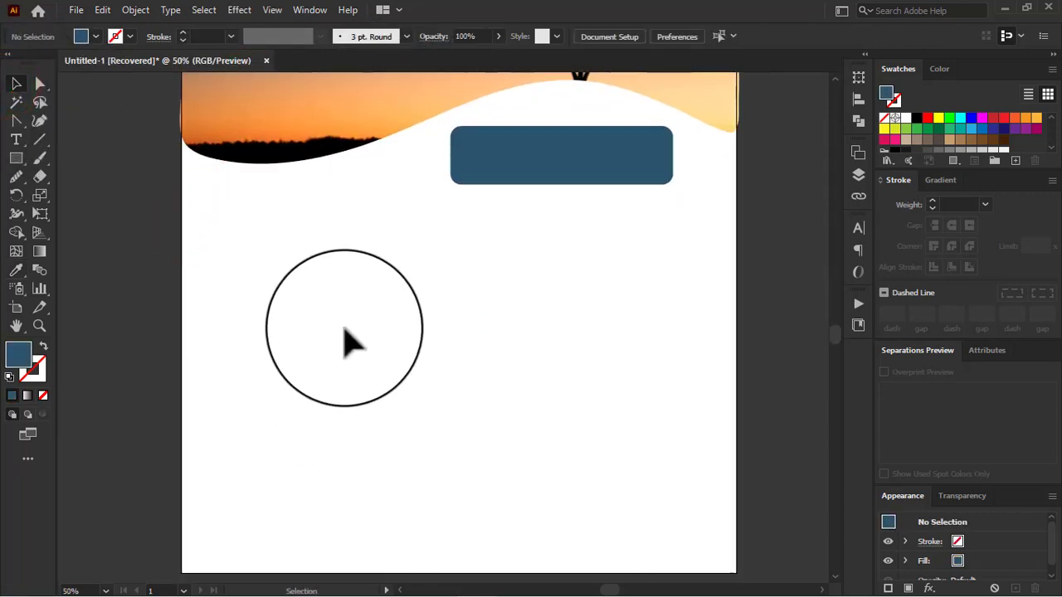
{"action": "scroll", "coordinate": [345, 328], "scroll_direction": "down", "scroll_amount": 1}
{"action": "right_click", "coordinate": [13, 140]}
{"action": "left_click", "coordinate": [73, 143]}
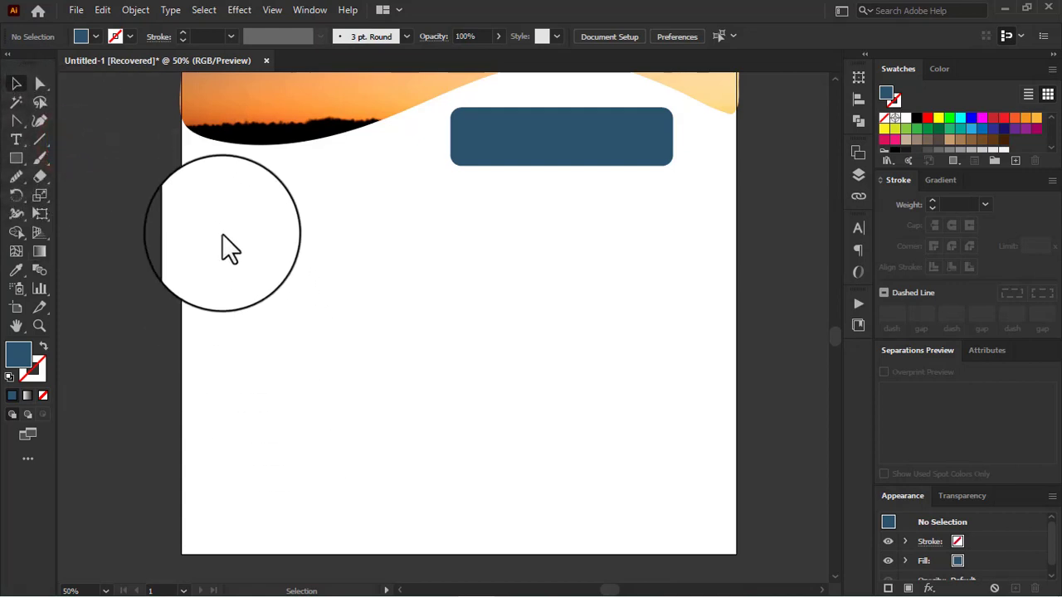
{"action": "left_click", "coordinate": [19, 134]}
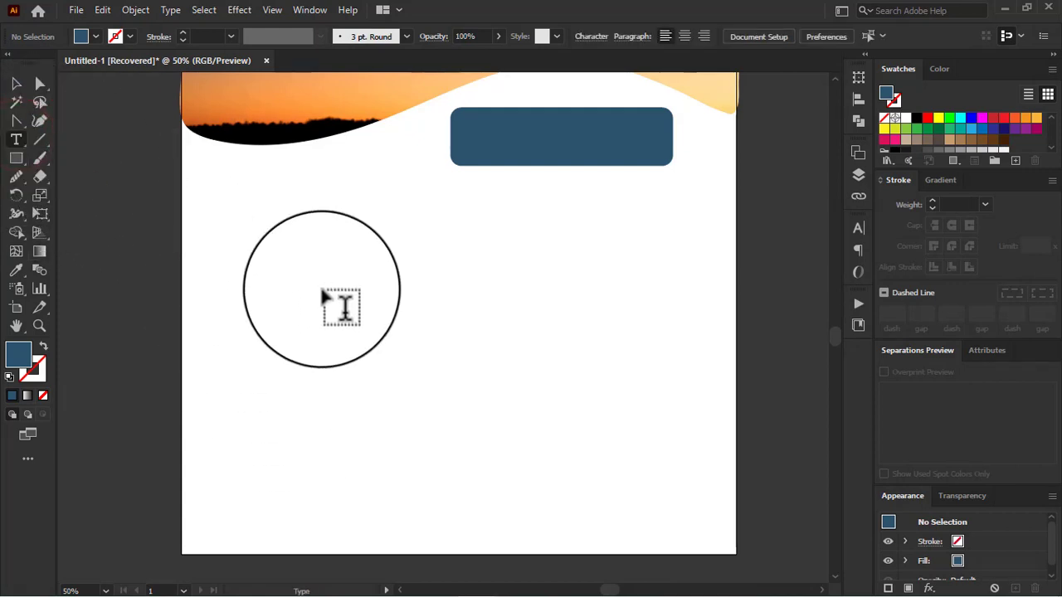
{"action": "left_click_drag", "start_coordinate": [229, 252], "coordinate": [689, 514]}
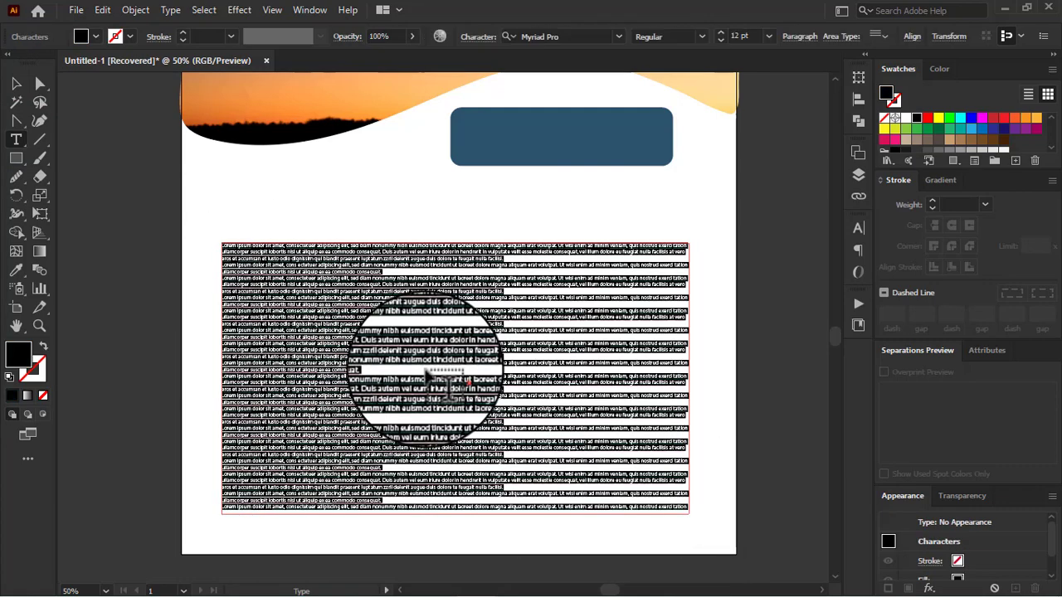
{"action": "left_click", "coordinate": [16, 84]}
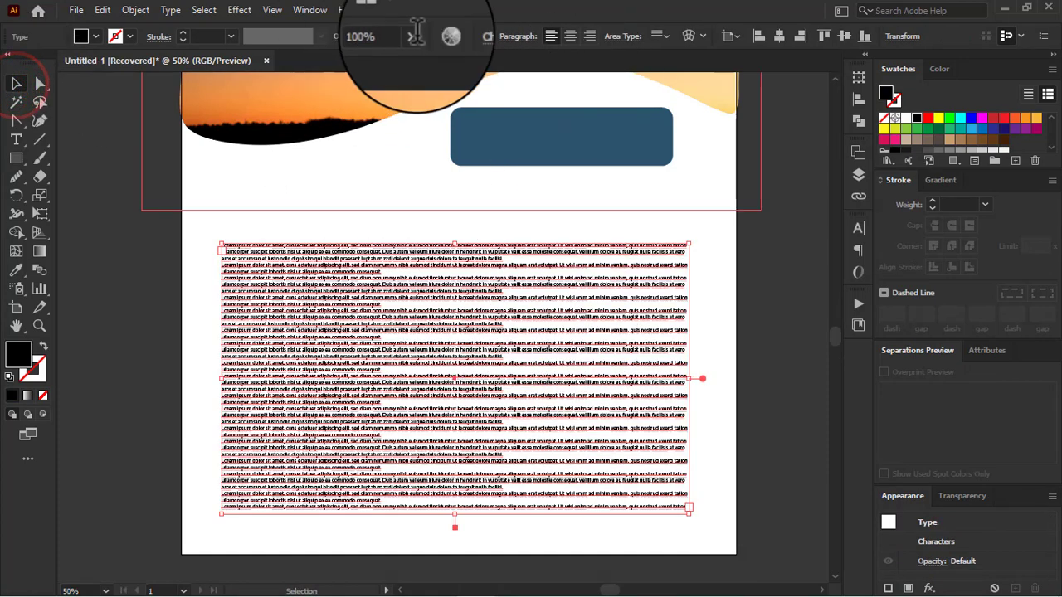
Step: Centre-align the text area's paragraphs and delete all of its placeholder text
{"action": "left_click", "coordinate": [570, 36]}
{"action": "double_click", "coordinate": [528, 343]}
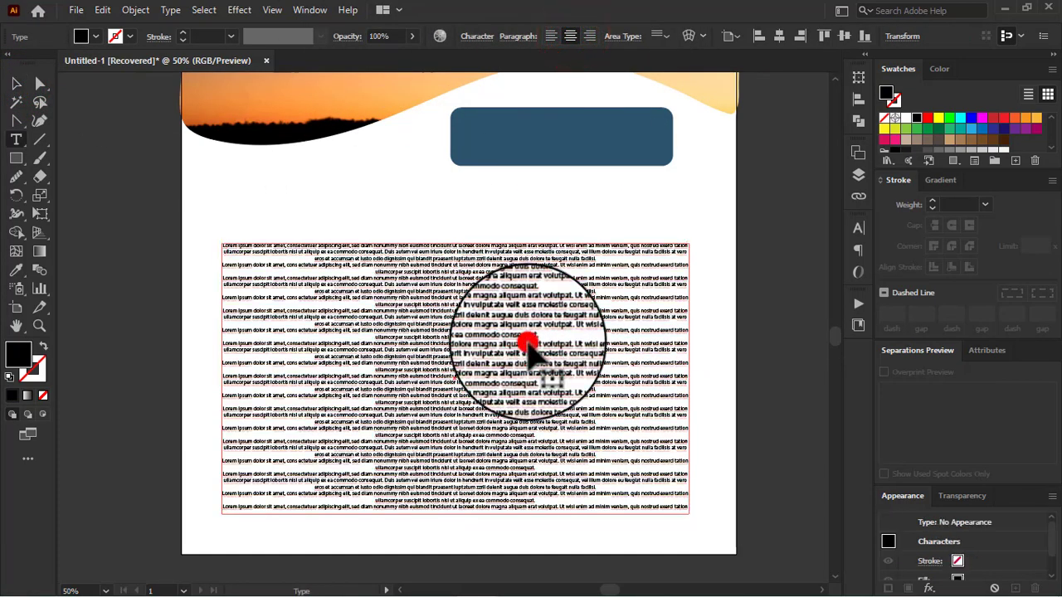
{"action": "key", "text": "ctrl+a"}
{"action": "key", "text": "BackSpace"}
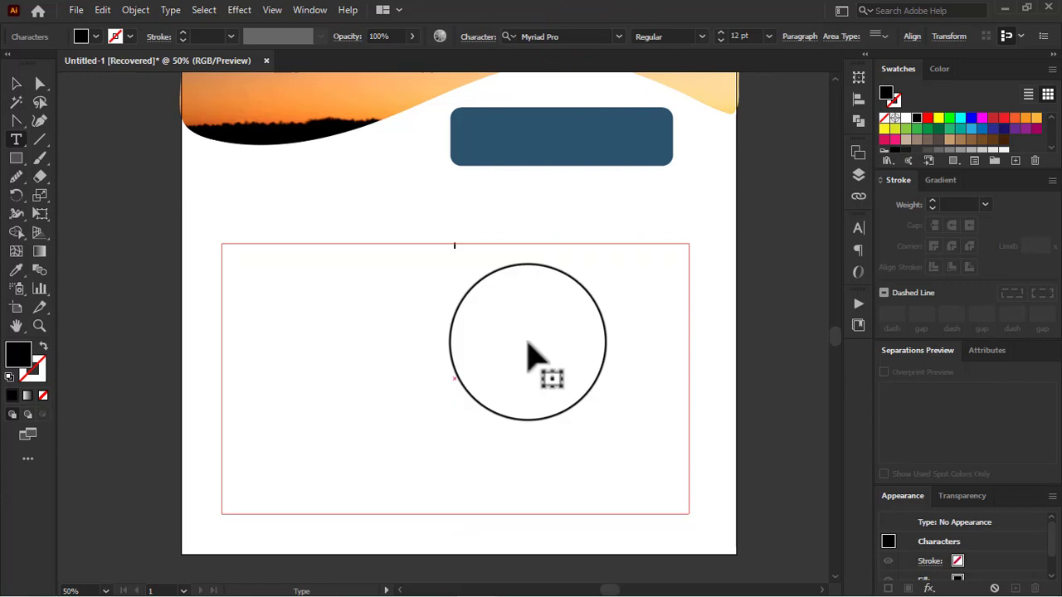
Step: Enter sun, mon, tue, wed, thu, fri and sat on separate lines in the text area at 72 pt
{"action": "left_click", "coordinate": [768, 36]}
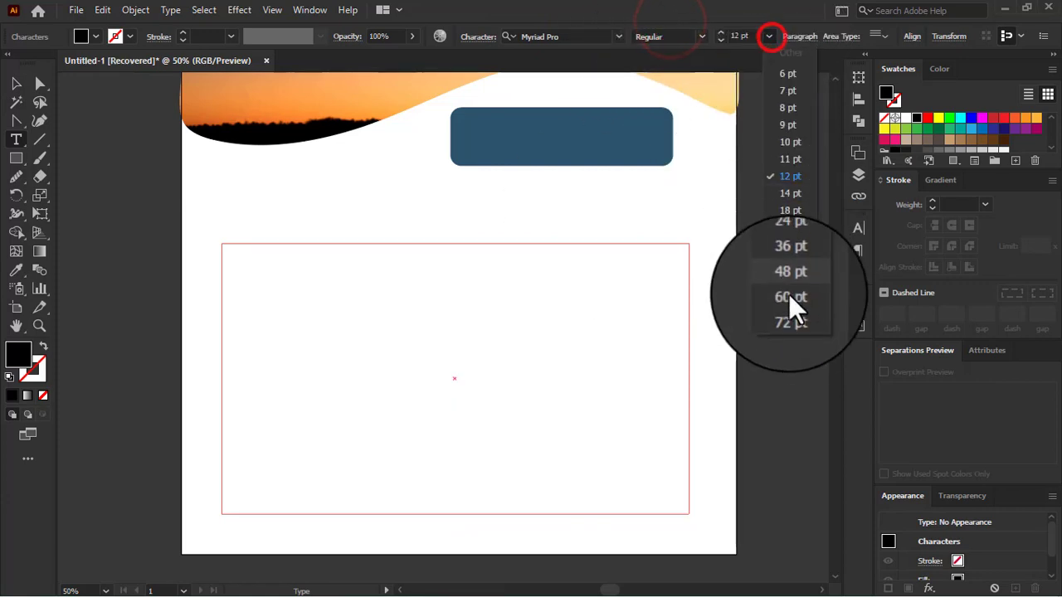
{"action": "left_click", "coordinate": [790, 315]}
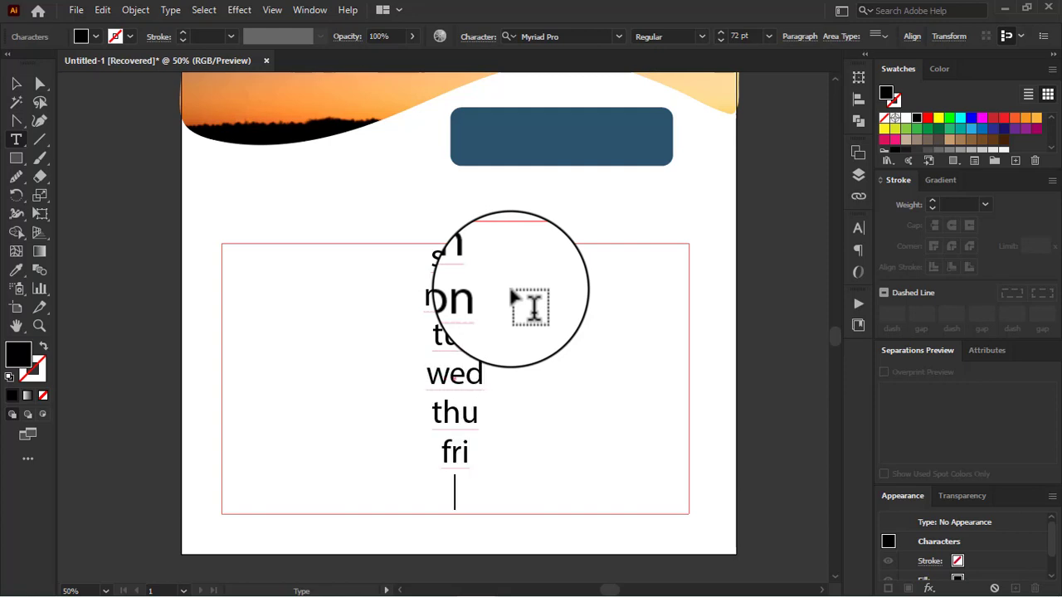
{"action": "left_click", "coordinate": [16, 83]}
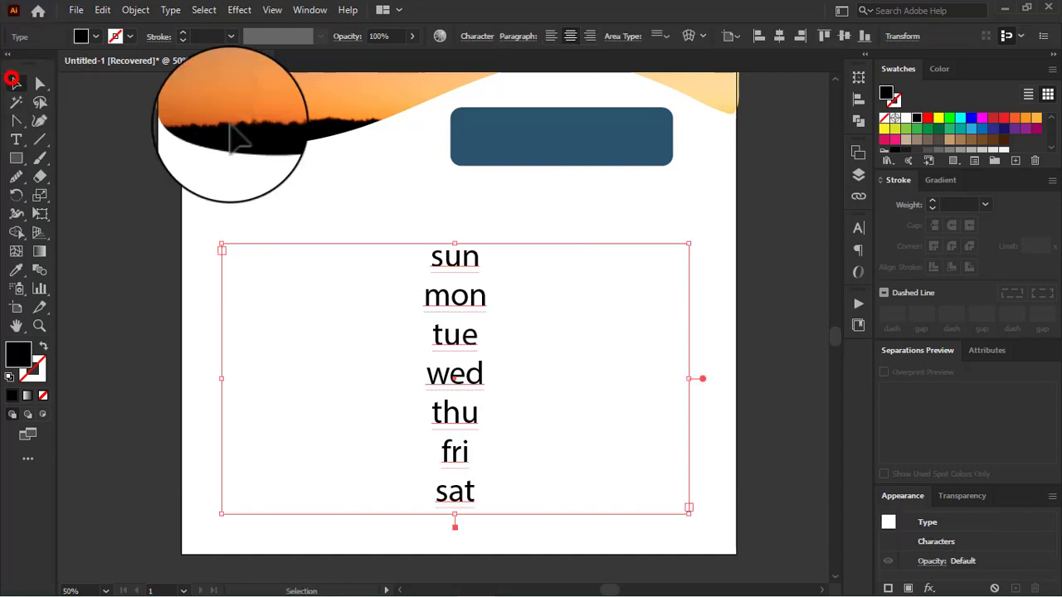
Step: Convert the weekday abbreviations to uppercase
{"action": "left_click", "coordinate": [168, 9]}
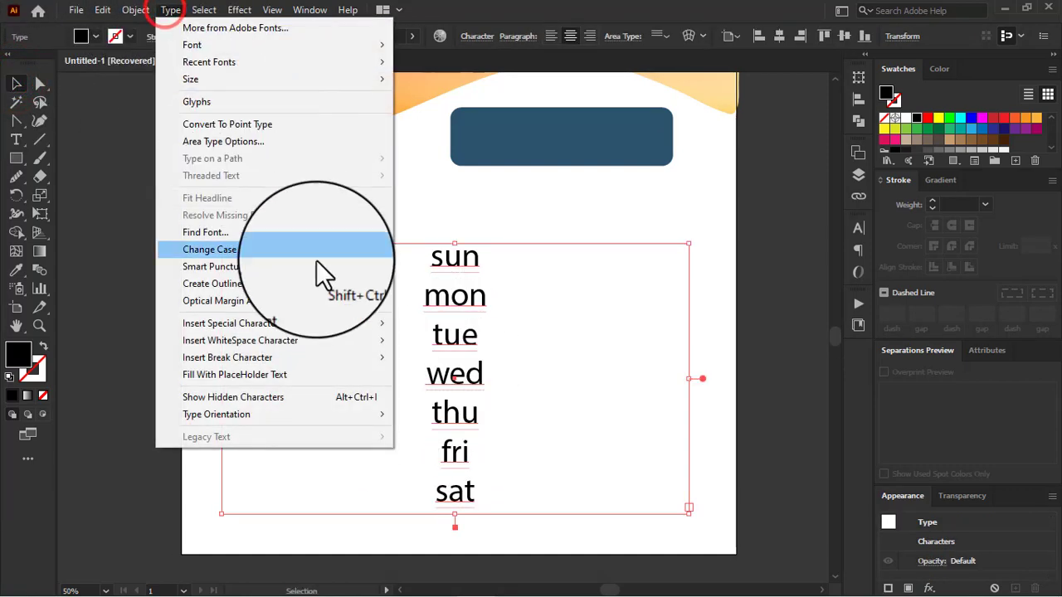
{"action": "mouse_move", "coordinate": [297, 257]}
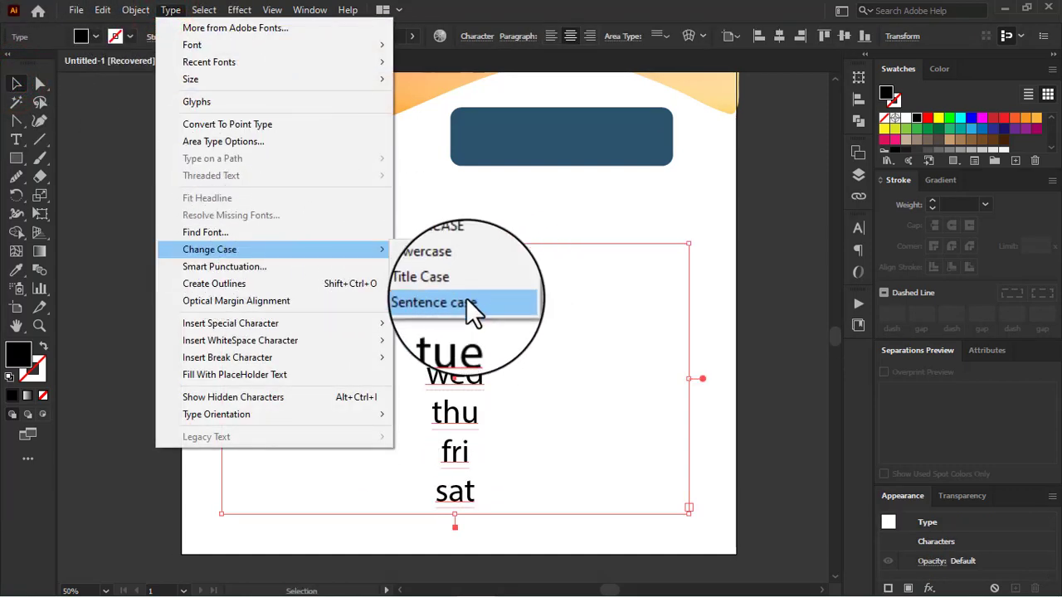
{"action": "left_click", "coordinate": [453, 249]}
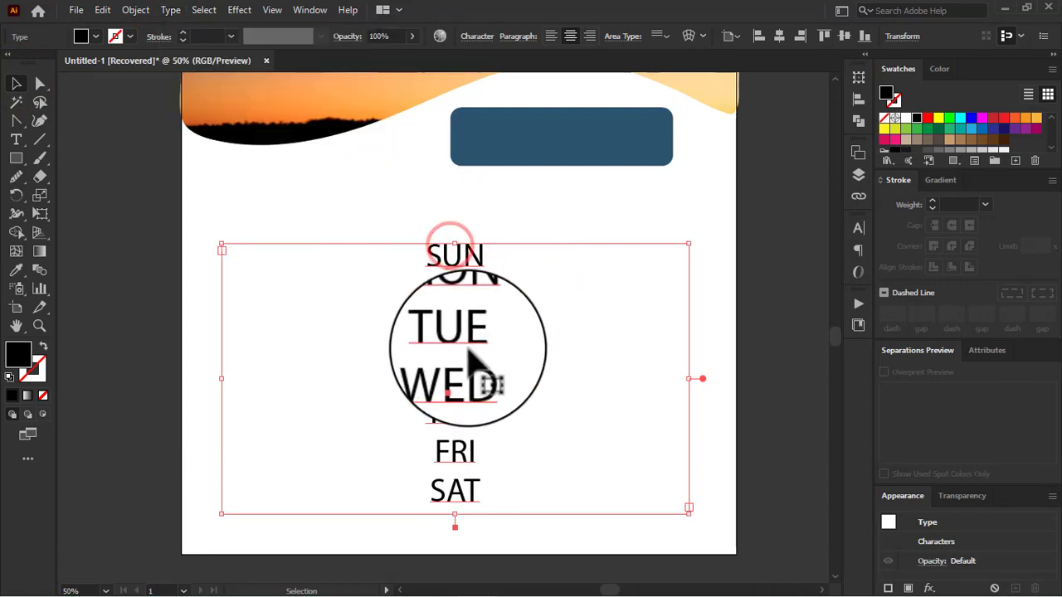
Step: Divide the weekday text area into 7 rows and 7 columns through Area Type Options
{"action": "left_click", "coordinate": [170, 9]}
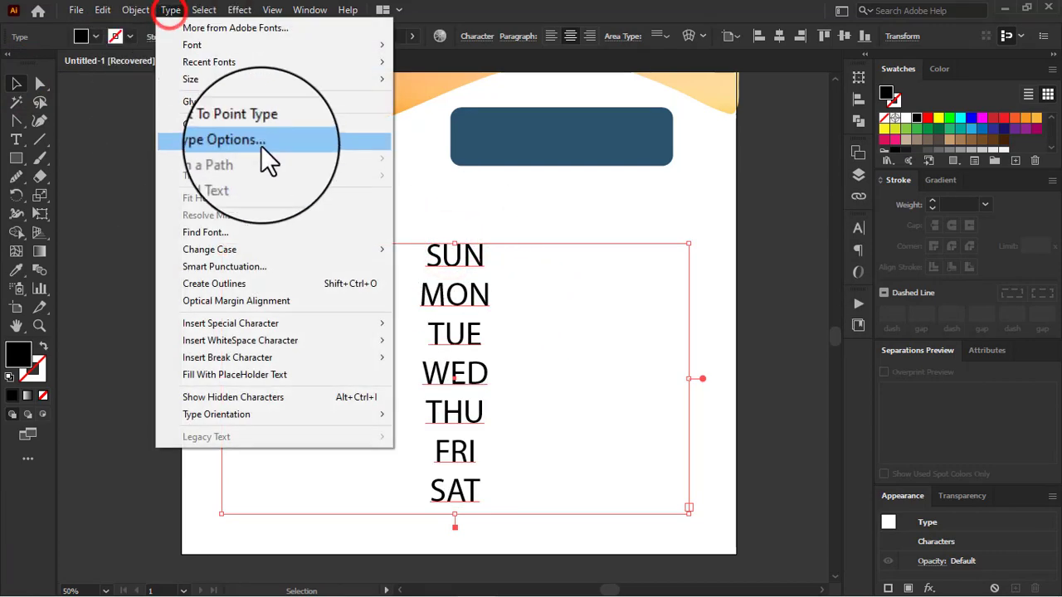
{"action": "left_click", "coordinate": [243, 146]}
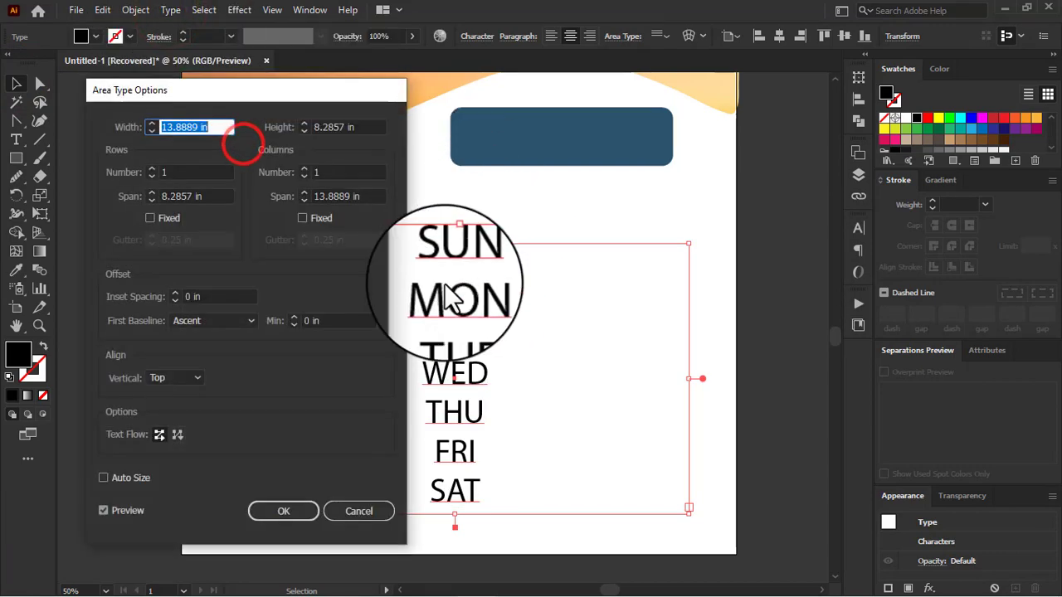
{"action": "left_click", "coordinate": [186, 172]}
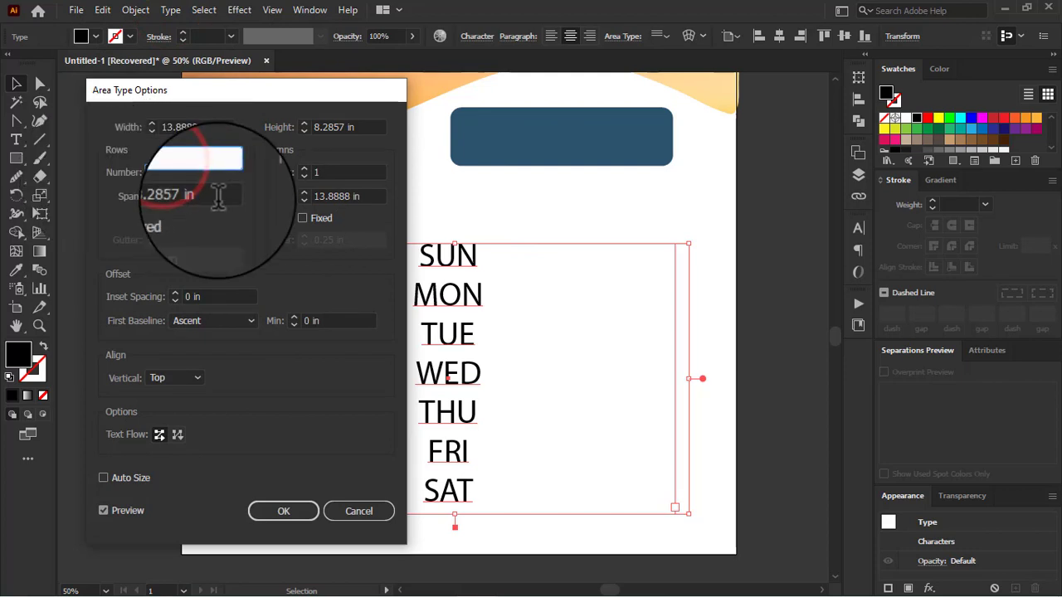
{"action": "left_click", "coordinate": [338, 172]}
{"action": "left_click", "coordinate": [186, 172]}
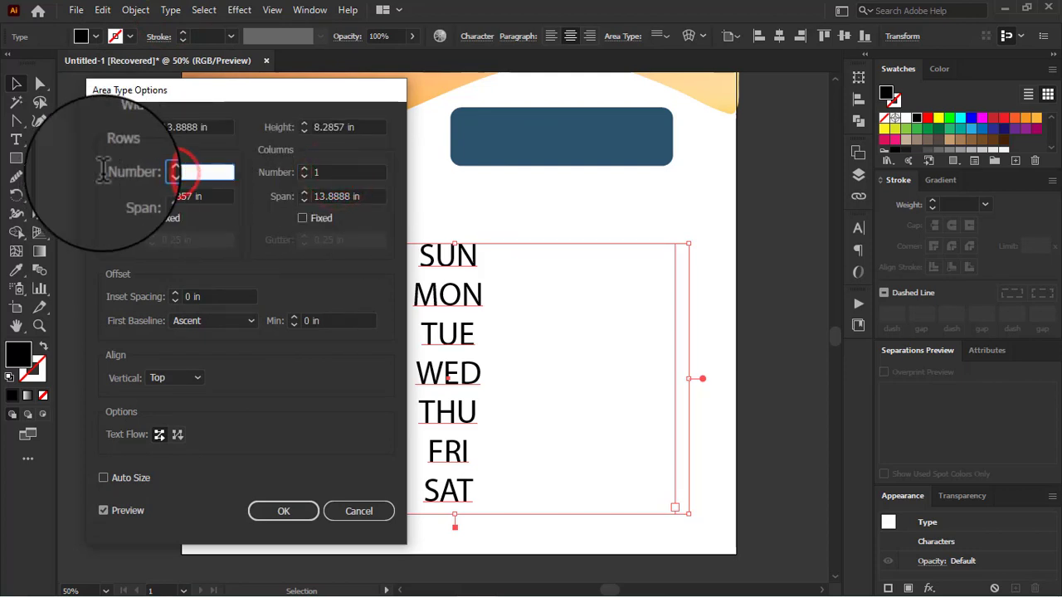
{"action": "type", "text": "7"}
{"action": "left_click", "coordinate": [324, 172]}
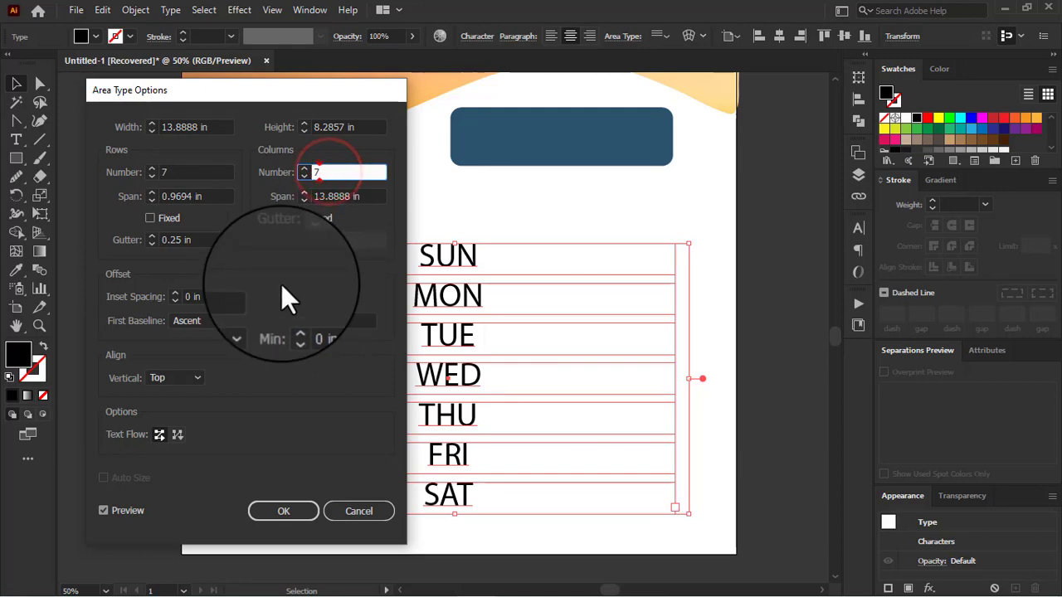
{"action": "left_click_drag", "start_coordinate": [154, 96], "coordinate": [823, 99]}
{"action": "left_click", "coordinate": [769, 159]}
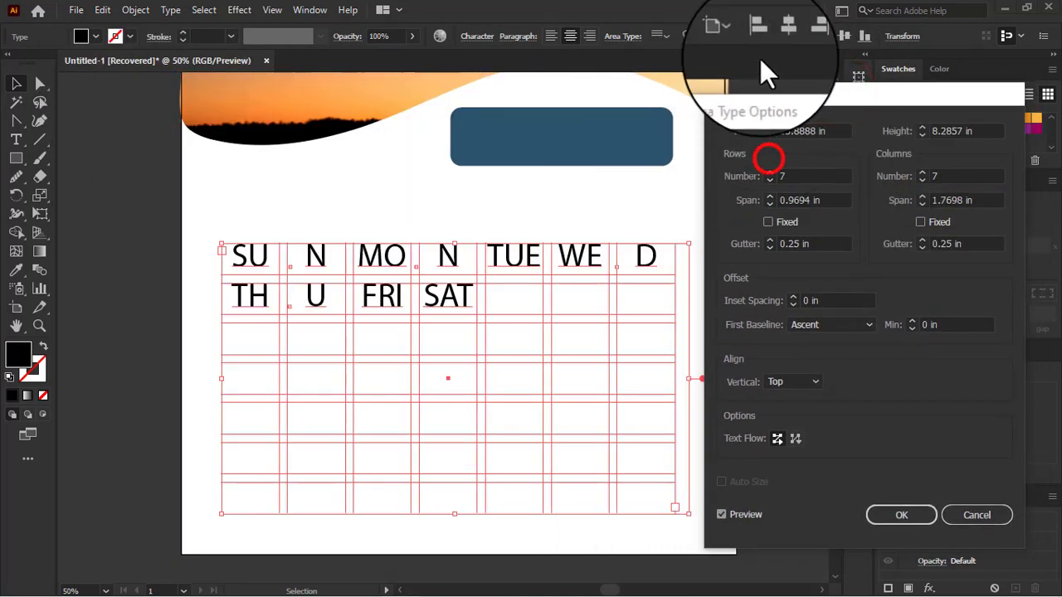
Step: Keep the 0.25 in gutters and the by-rows text flow, and apply the area type options
{"action": "left_click", "coordinate": [817, 244]}
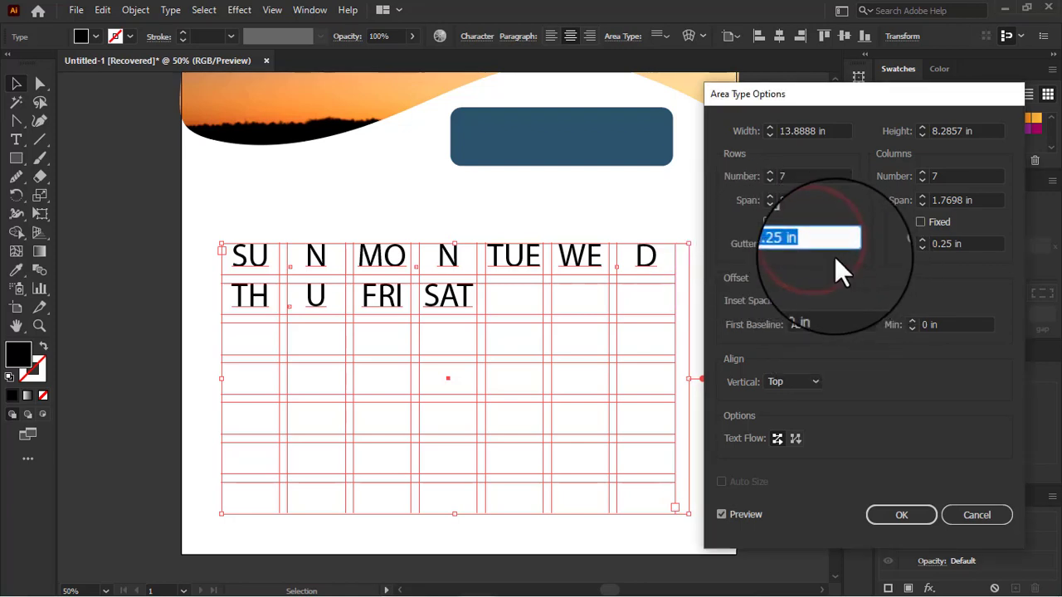
{"action": "left_click", "coordinate": [982, 244]}
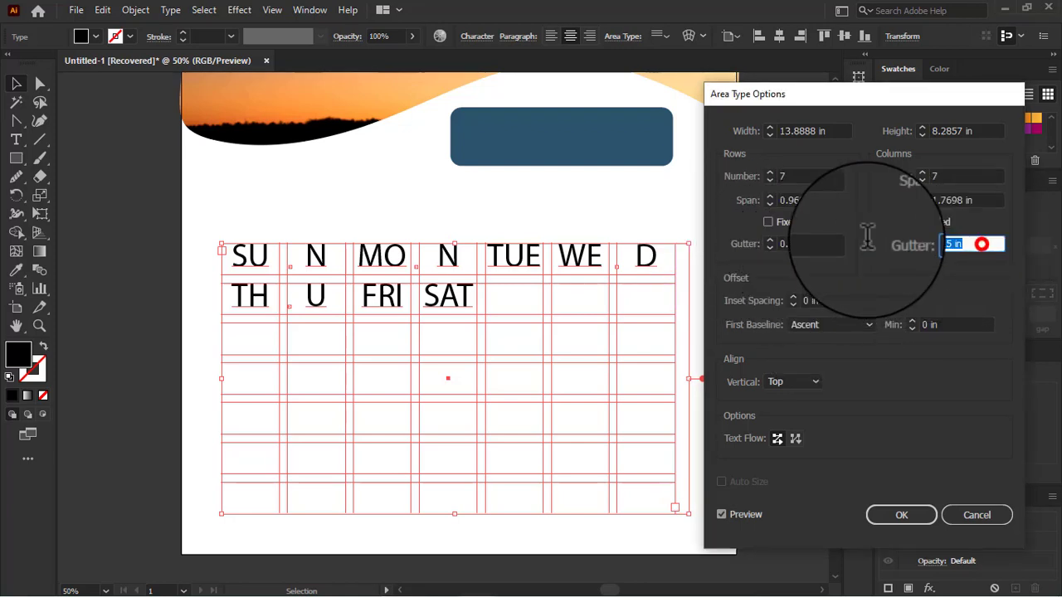
{"action": "left_click", "coordinate": [797, 439]}
{"action": "left_click", "coordinate": [777, 438]}
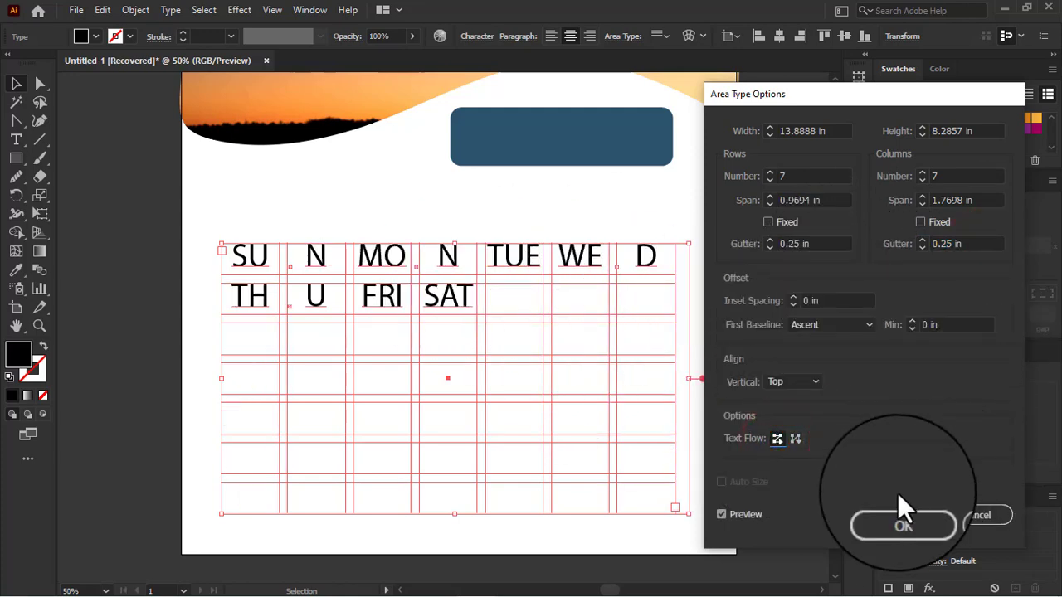
{"action": "left_click", "coordinate": [898, 515]}
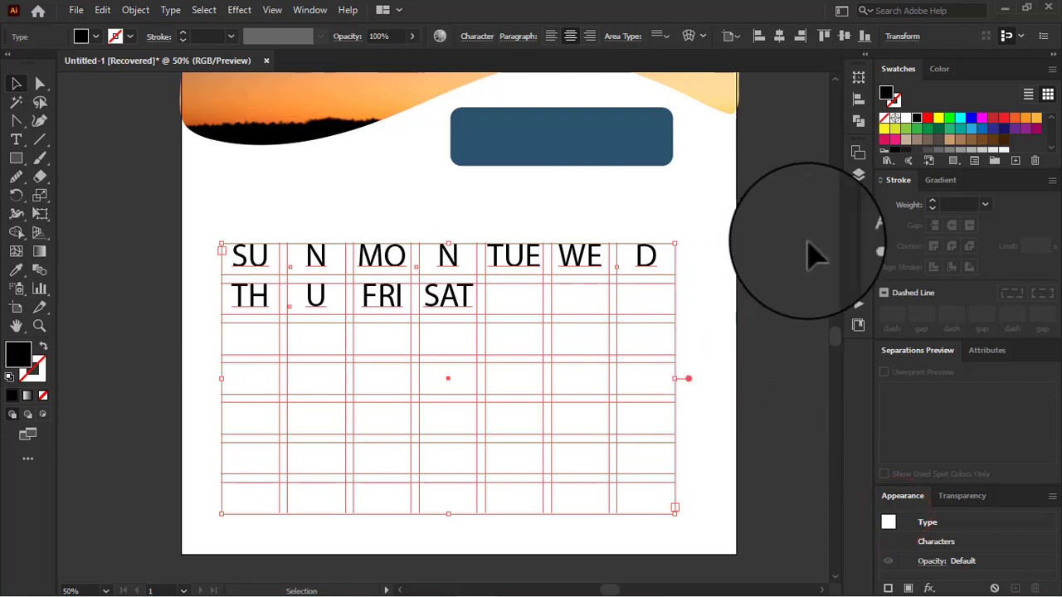
Step: Reveal the full character options and set the weekday text to 48 pt with 85 pt leading
{"action": "left_click", "coordinate": [857, 228]}
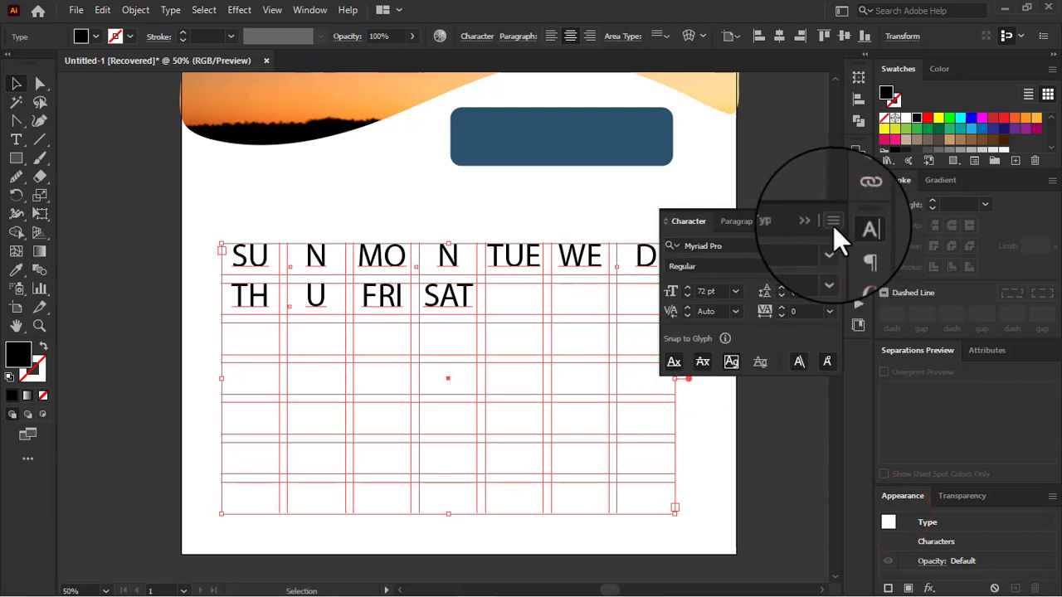
{"action": "left_click", "coordinate": [825, 219]}
{"action": "left_click", "coordinate": [892, 225]}
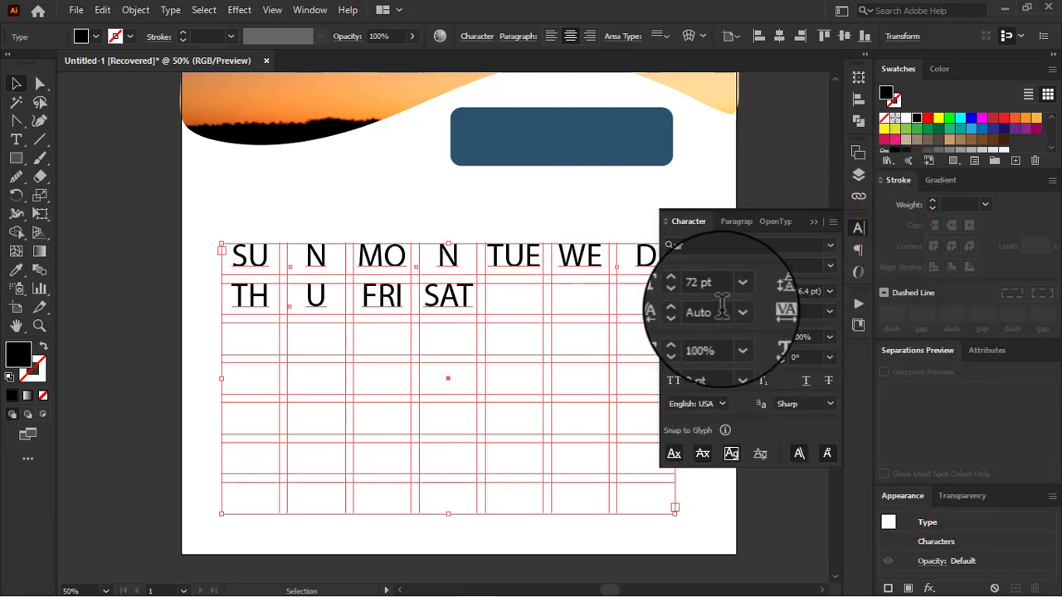
{"action": "left_click", "coordinate": [780, 293]}
{"action": "left_click", "coordinate": [735, 291]}
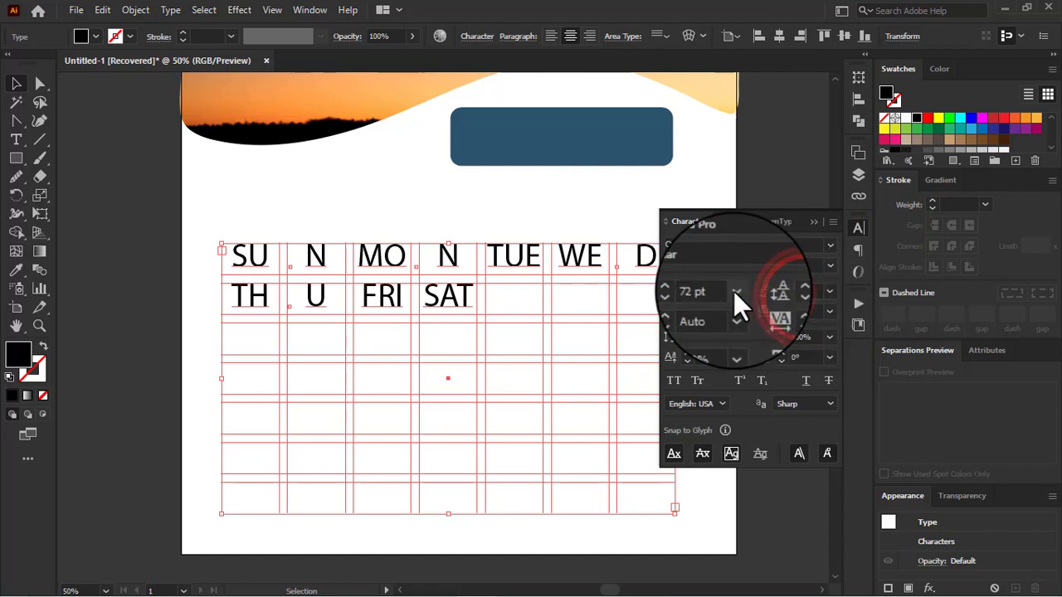
{"action": "left_click", "coordinate": [756, 538]}
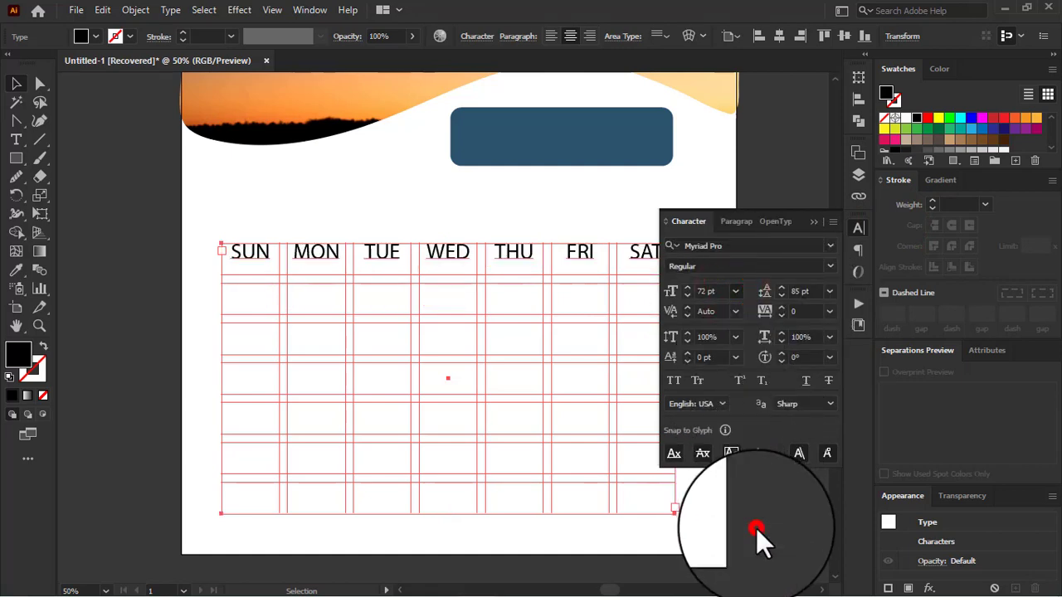
Step: Compare left and centre paragraph alignment on the weekday text, settling on centre
{"action": "left_click", "coordinate": [736, 222]}
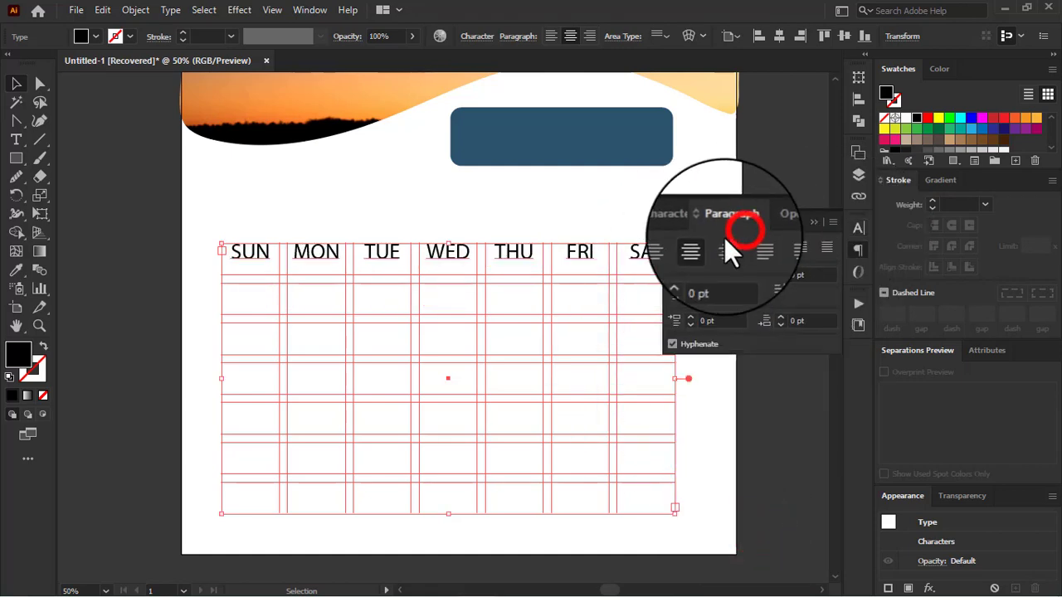
{"action": "left_click", "coordinate": [674, 242]}
{"action": "left_click", "coordinate": [702, 247]}
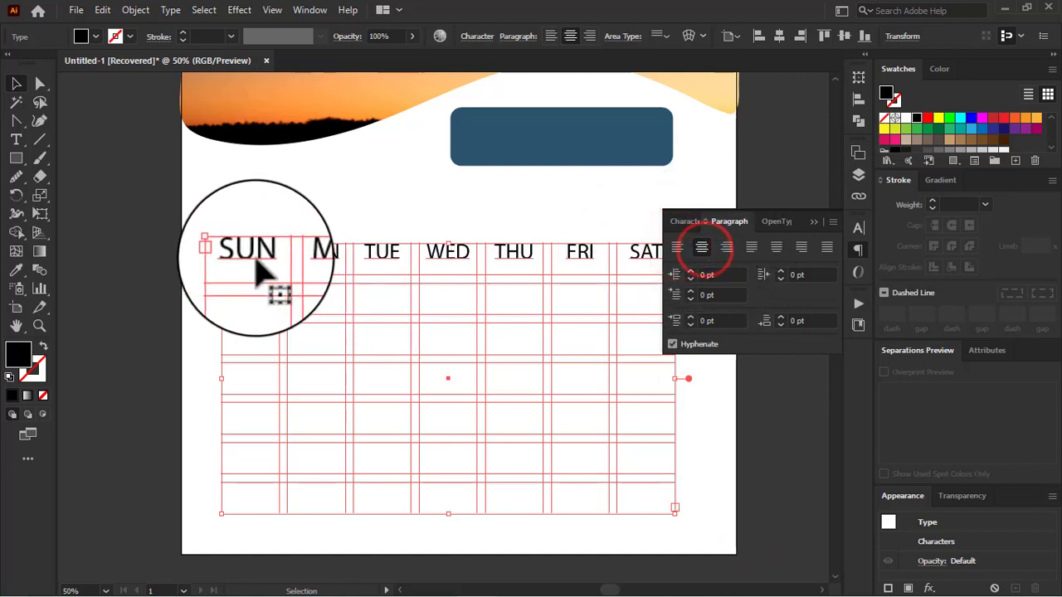
Step: Lower the weekday text inside its cells with a baseline shift of -17 pt and put the character settings away
{"action": "left_click", "coordinate": [682, 222]}
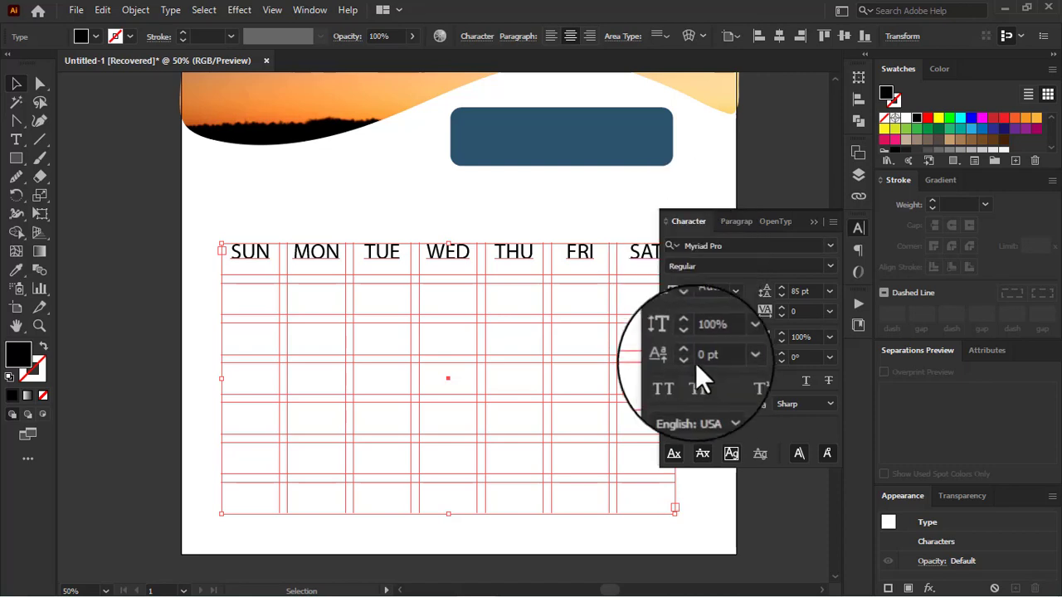
{"action": "left_click", "coordinate": [735, 357]}
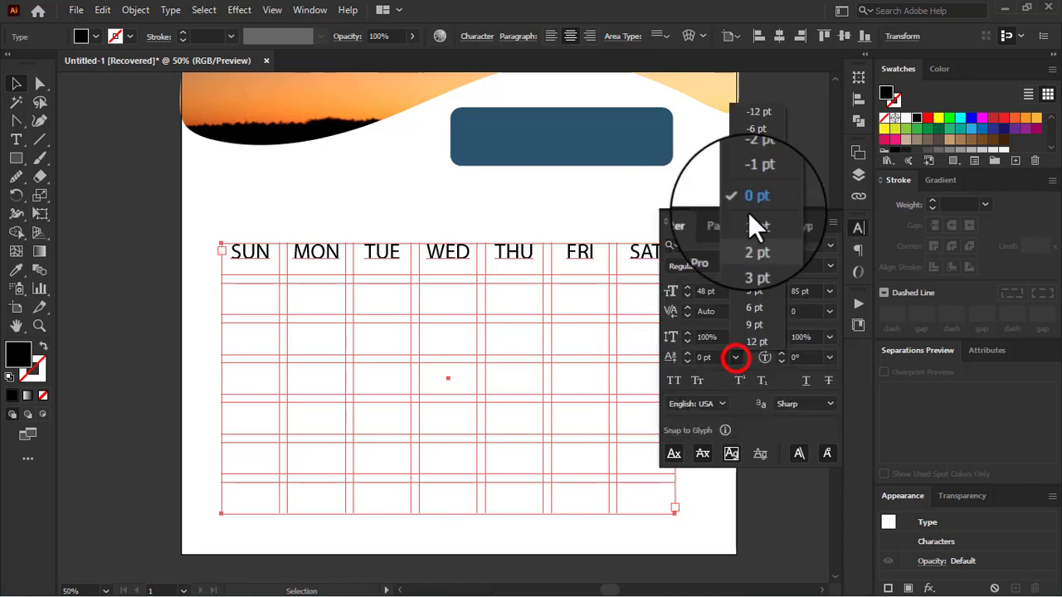
{"action": "left_click", "coordinate": [752, 113]}
{"action": "left_click", "coordinate": [687, 361]}
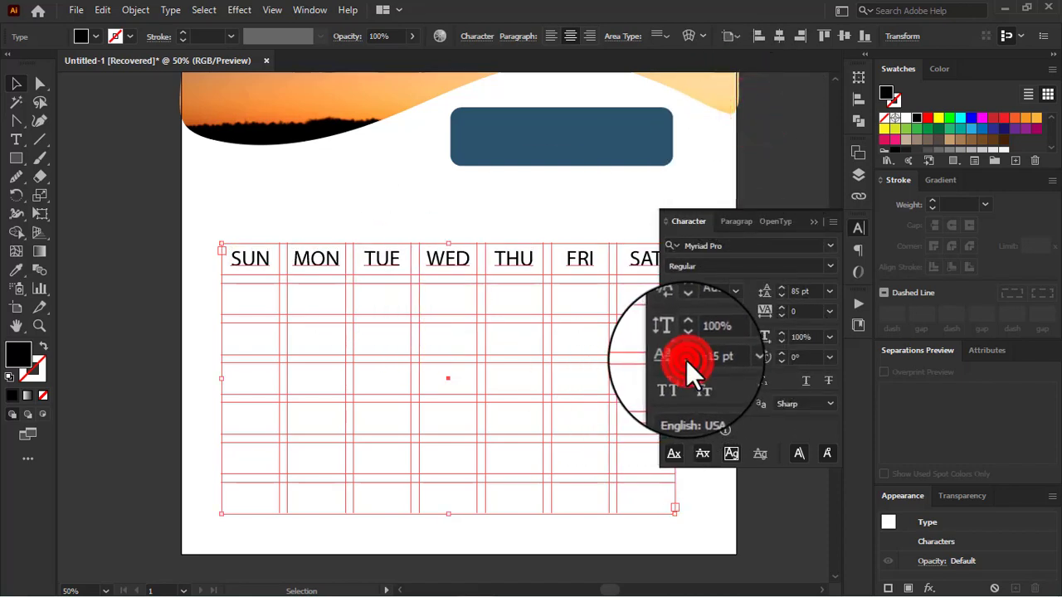
{"action": "left_click", "coordinate": [687, 361]}
{"action": "left_click", "coordinate": [687, 361]}
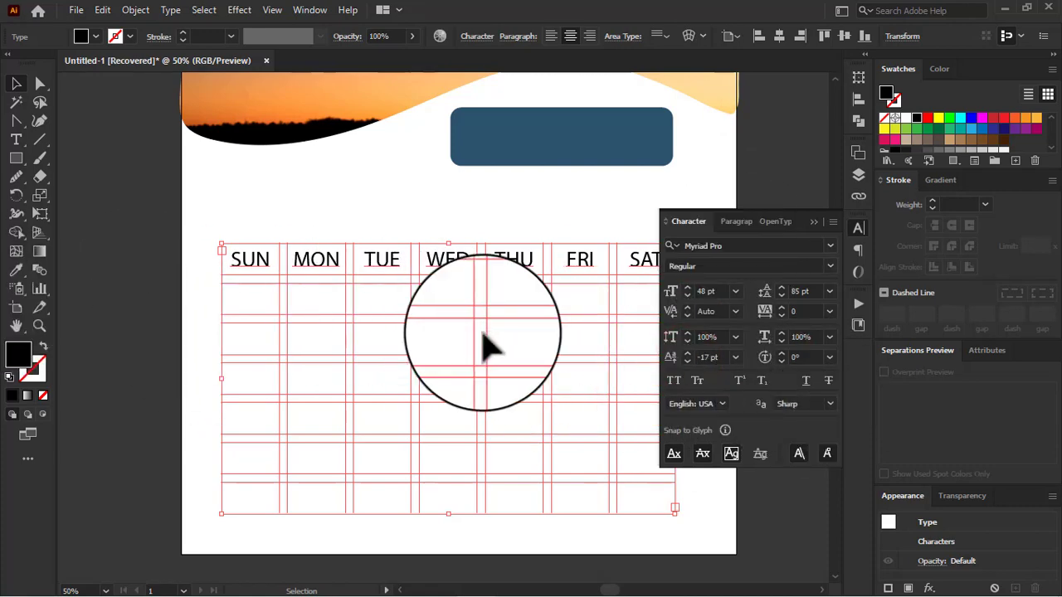
{"action": "left_click", "coordinate": [810, 222]}
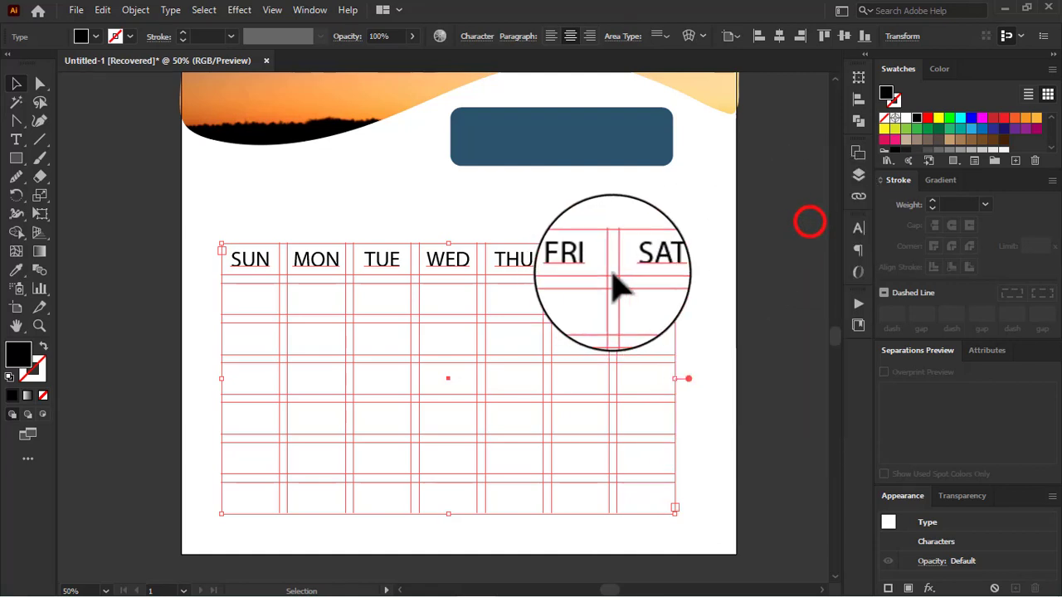
Step: Colour the FRI and SAT weekday labels red
{"action": "double_click", "coordinate": [659, 262]}
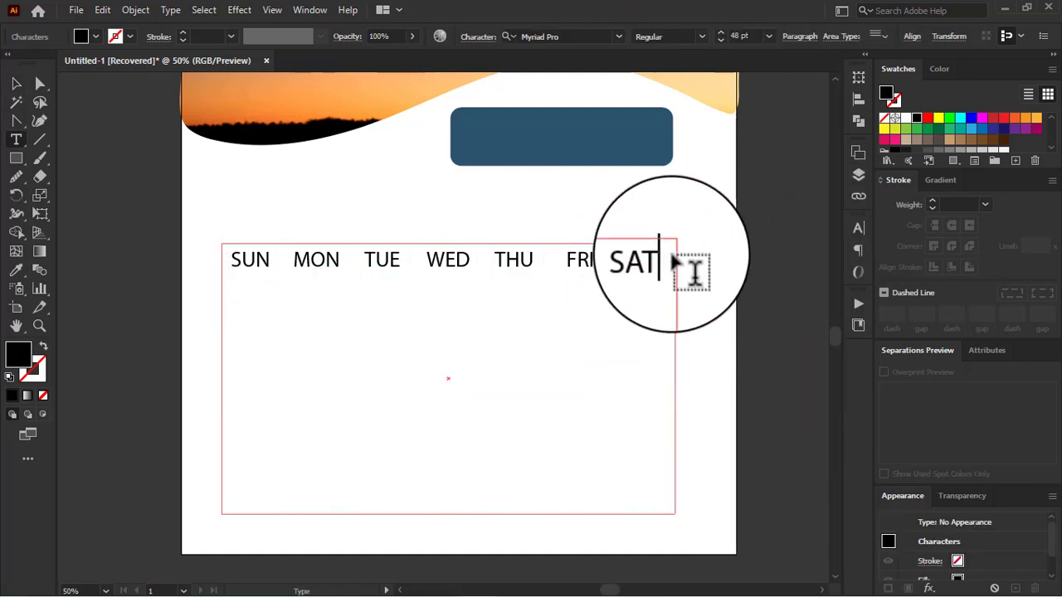
{"action": "left_click_drag", "start_coordinate": [562, 263], "coordinate": [692, 278]}
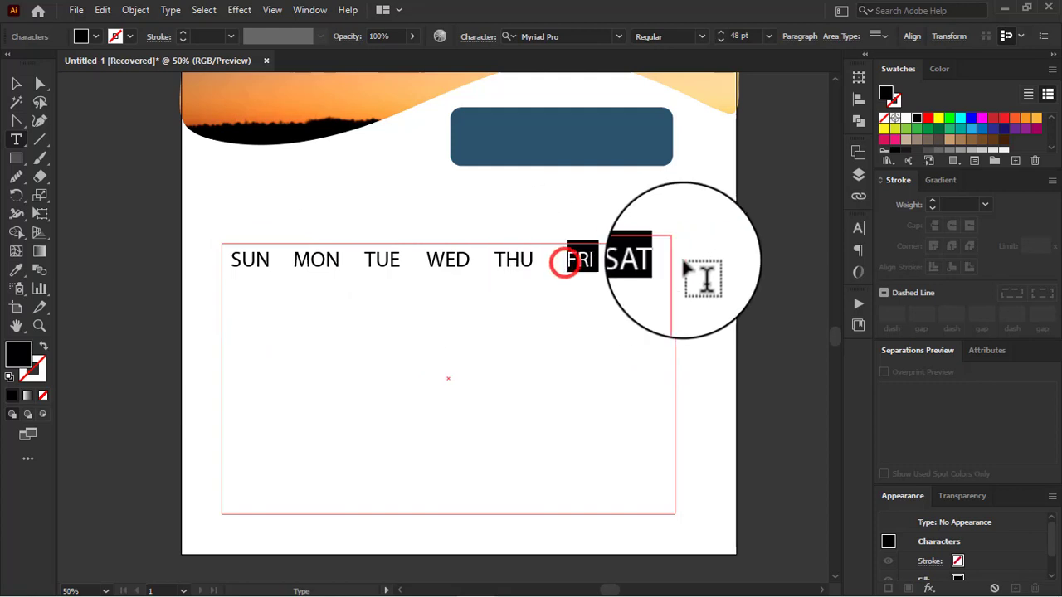
{"action": "left_click", "coordinate": [926, 118]}
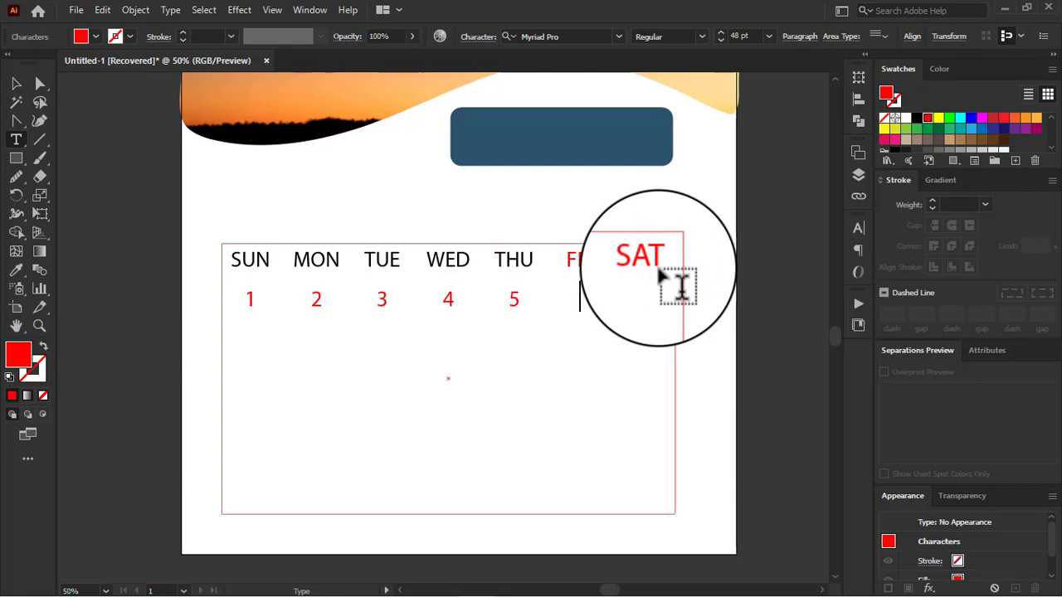
Step: Continue the date grid from 6 through 21, one date per cell and seven per row under the weekday labels
{"action": "type", "text": "6"}
{"action": "key", "text": "Tab"}
{"action": "type", "text": "7"}
{"action": "key", "text": "Return"}
{"action": "type", "text": "8"}
{"action": "key", "text": "Tab"}
{"action": "type", "text": "9\t10\t11\t"}
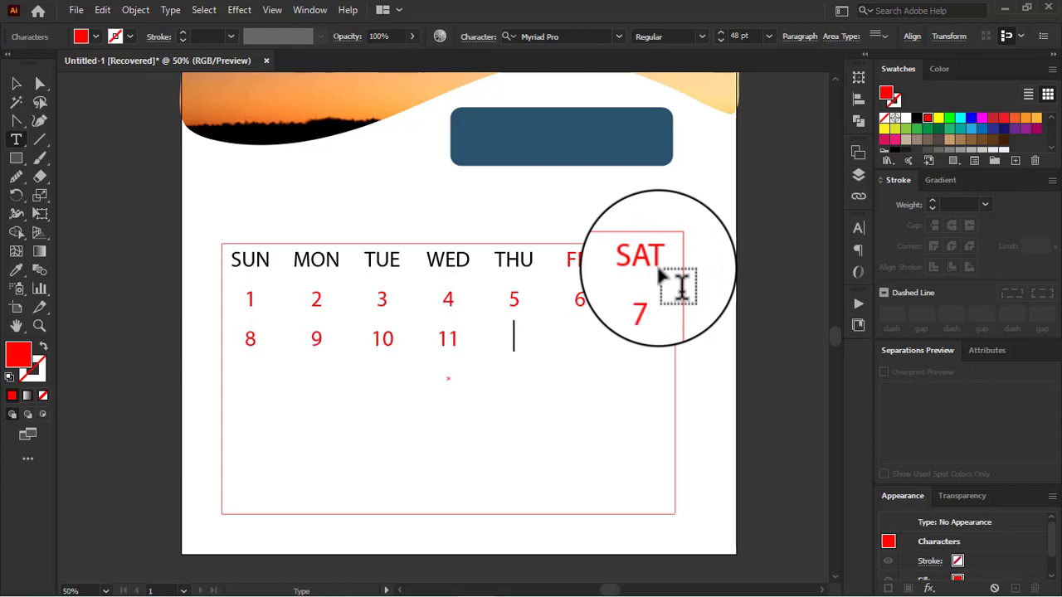
{"action": "type", "text": "12\t13\t15\t16\t17\t18\t19\t20\t21"}
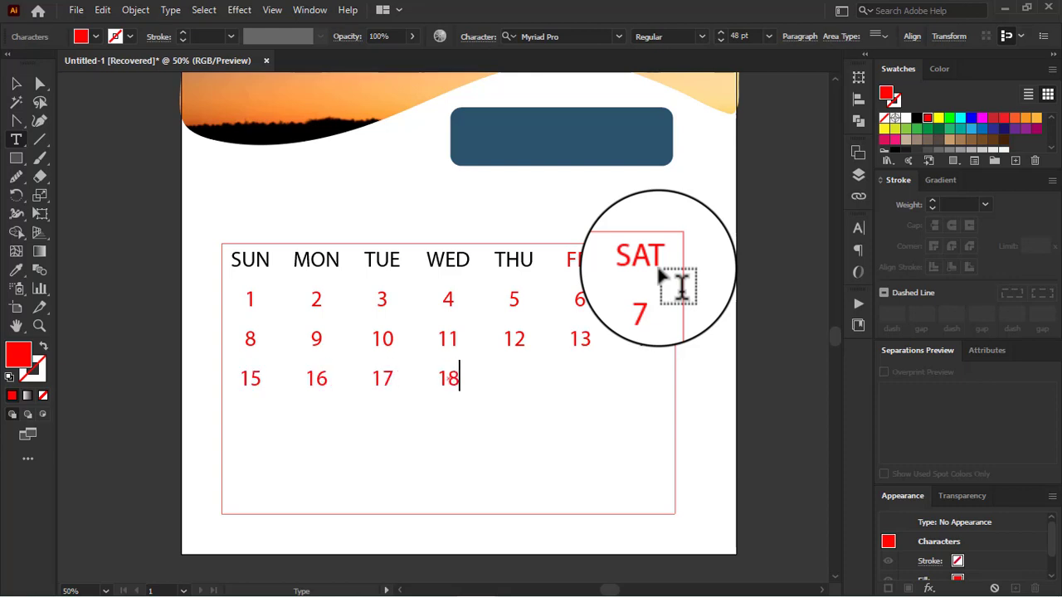
Step: Fill the fourth date row with 22, 23, 24, 25, 26, 29 and 28, one per cell
{"action": "key", "text": "Return"}
{"action": "type", "text": "22\t23\t24\t"}
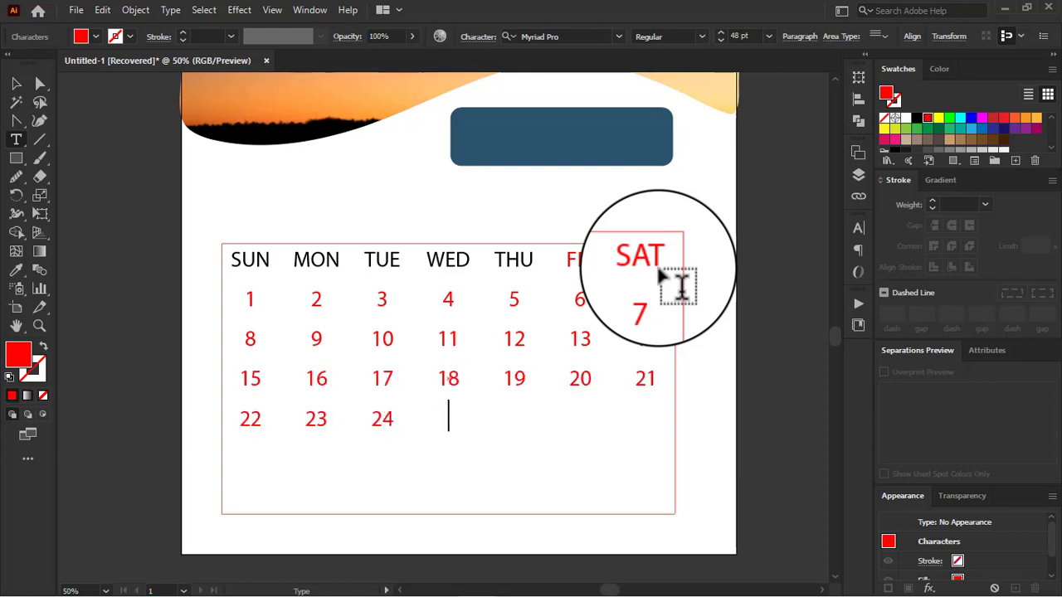
{"action": "type", "text": "25\t26\t29\t28"}
Step: Fill the fifth date row with 29, 30 and 31, followed by the next month's 1 and 2
{"action": "key", "text": "Return"}
{"action": "type", "text": "29\t"}
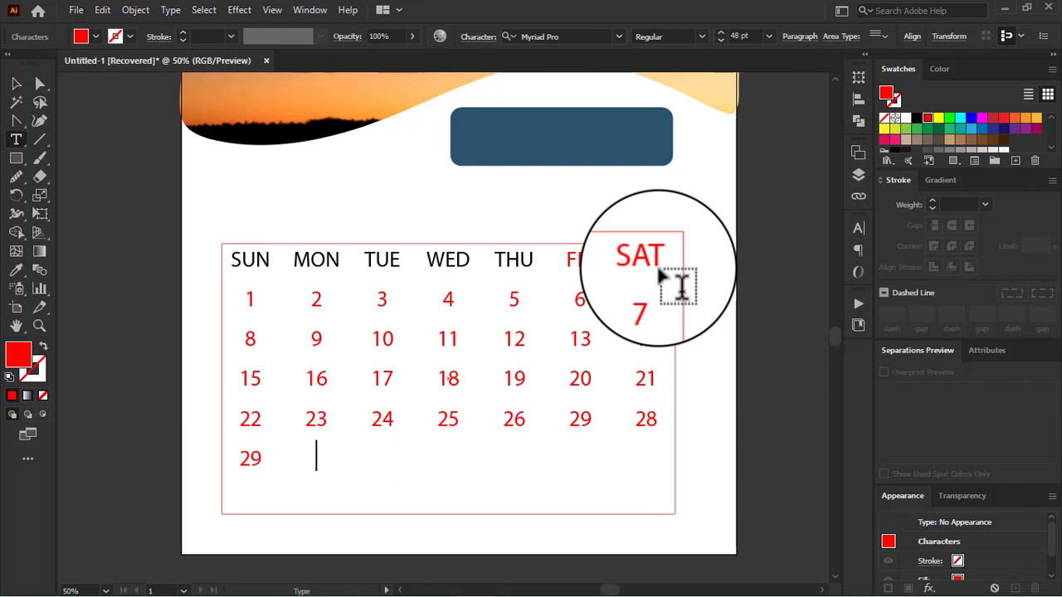
{"action": "type", "text": "30\t31\t1\t2"}
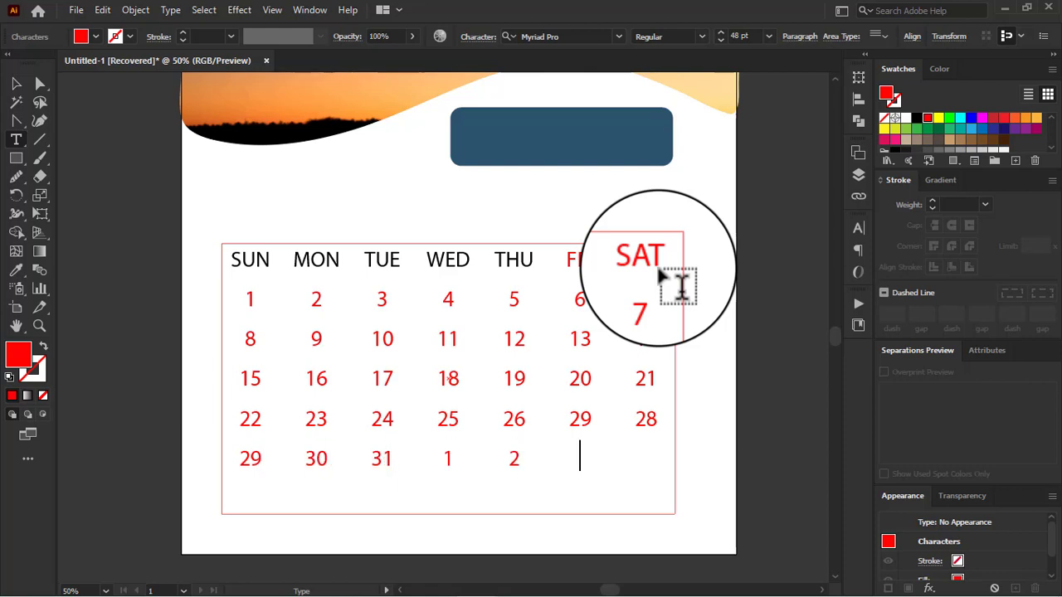
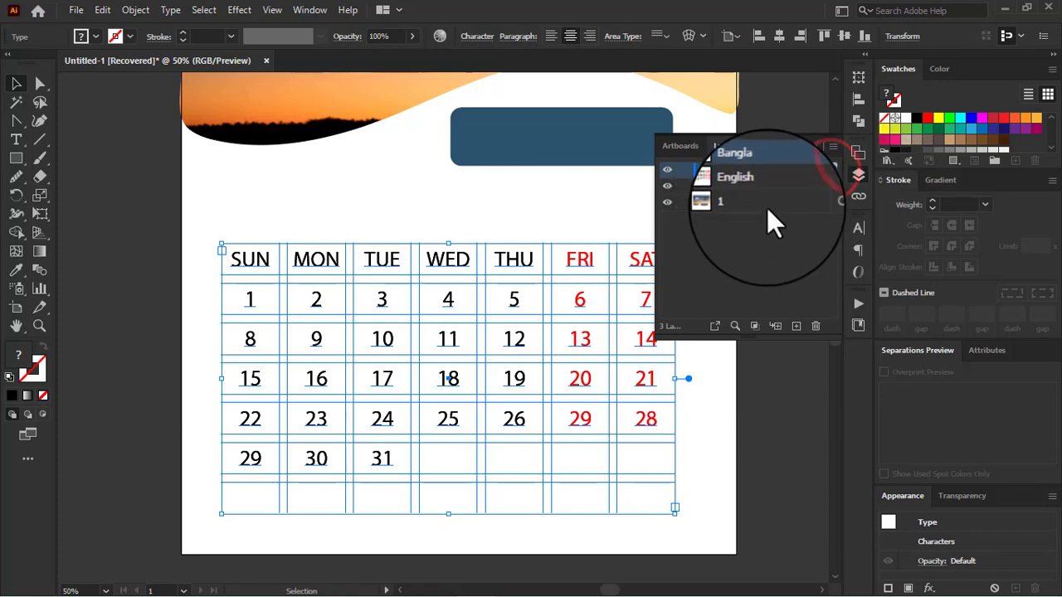
Step: Copy the calendar grid text from the Bangla layer onto the English layer, and make the Bangla layer active
{"action": "left_click_drag", "start_coordinate": [828, 170], "coordinate": [828, 187]}
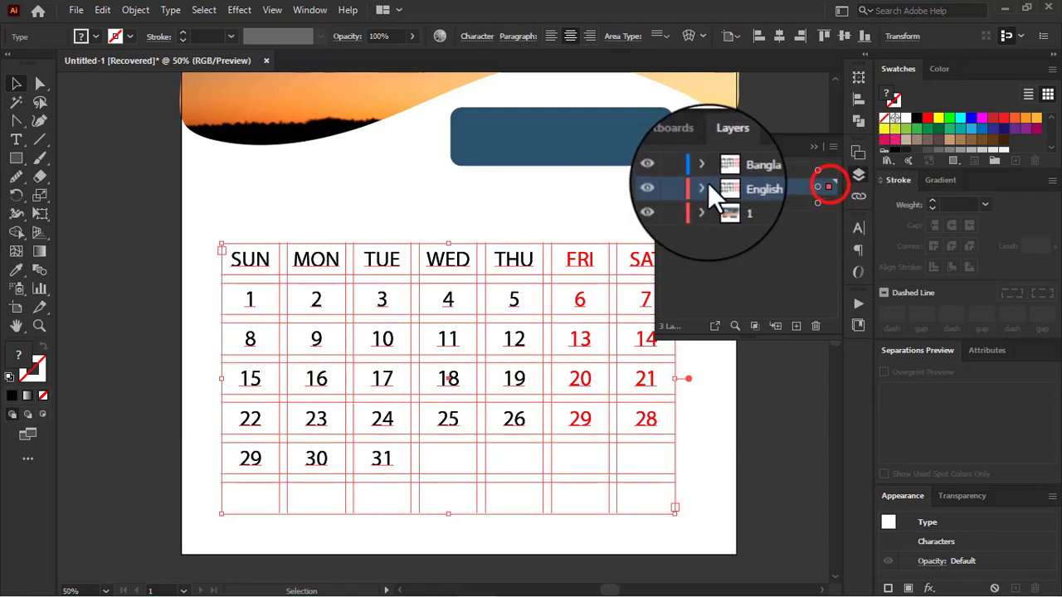
{"action": "left_click", "coordinate": [759, 170]}
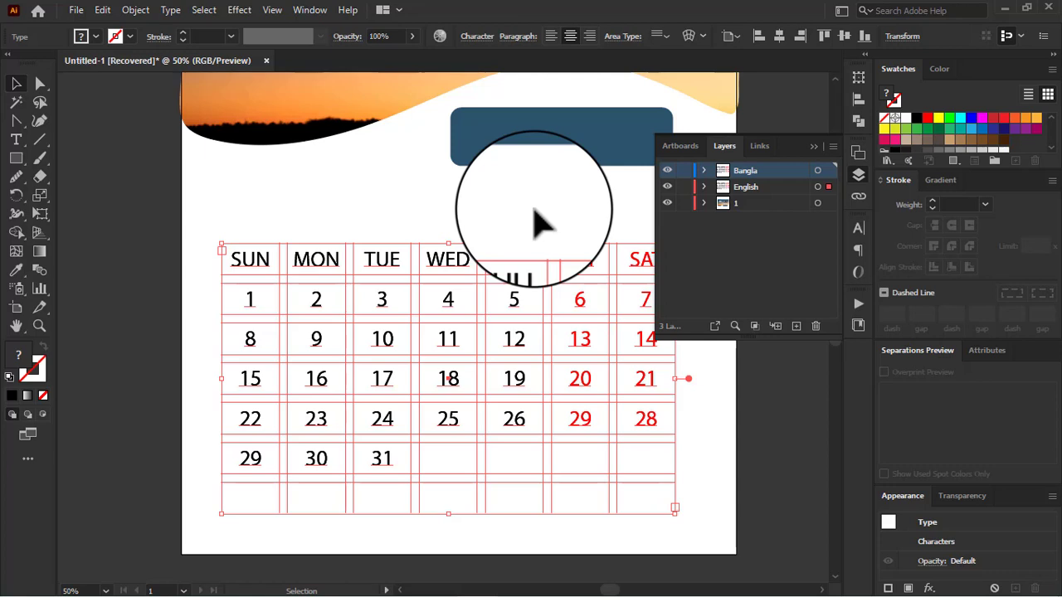
{"action": "left_click", "coordinate": [667, 186]}
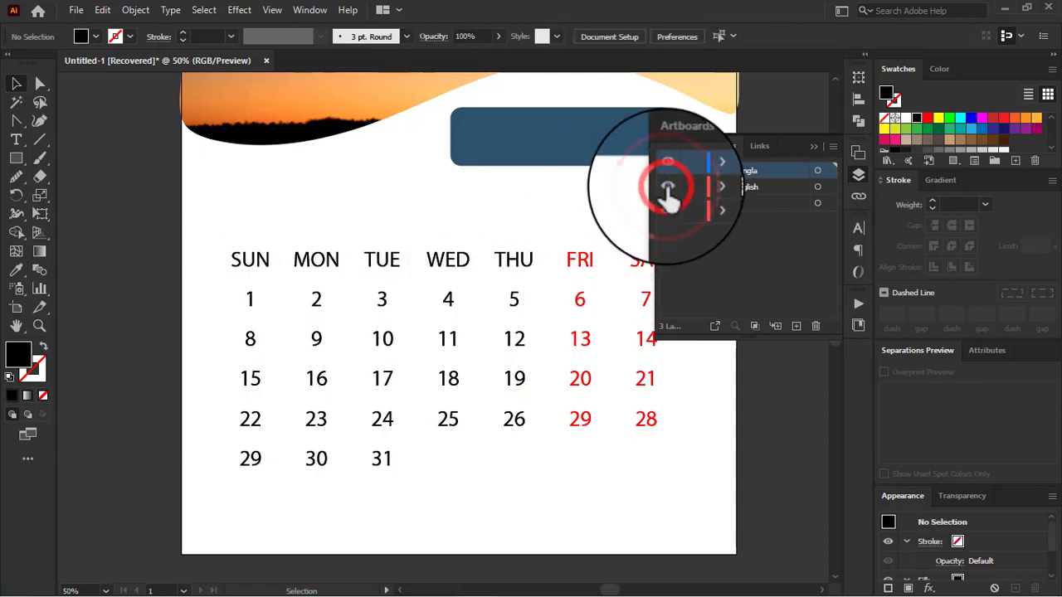
{"action": "left_click", "coordinate": [782, 169]}
Step: Reduce the Bangla layer's grid text to 14 pt and align it right within the cells
{"action": "left_click", "coordinate": [815, 170]}
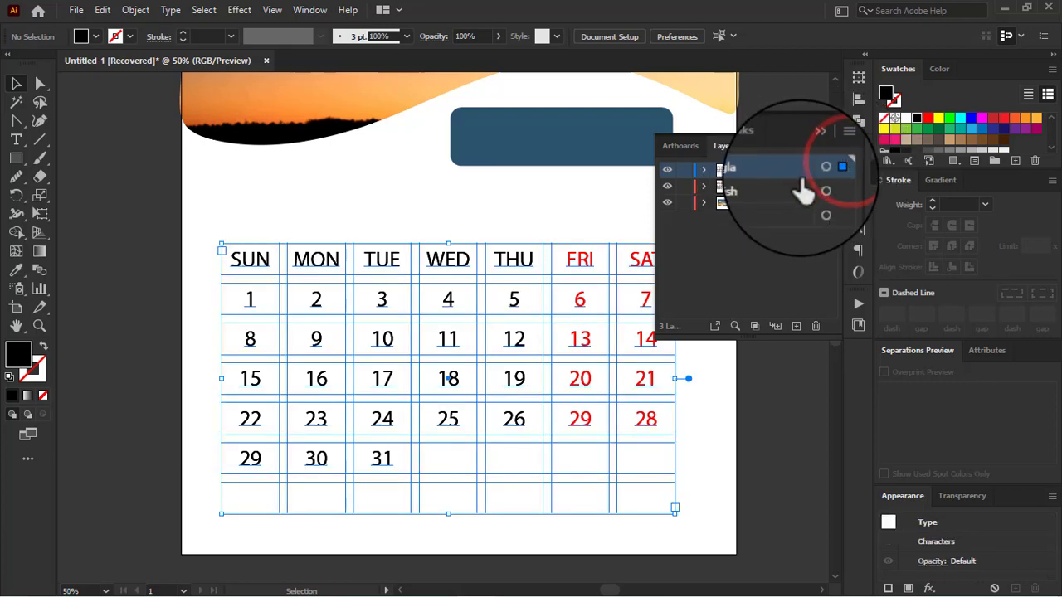
{"action": "left_click", "coordinate": [860, 230]}
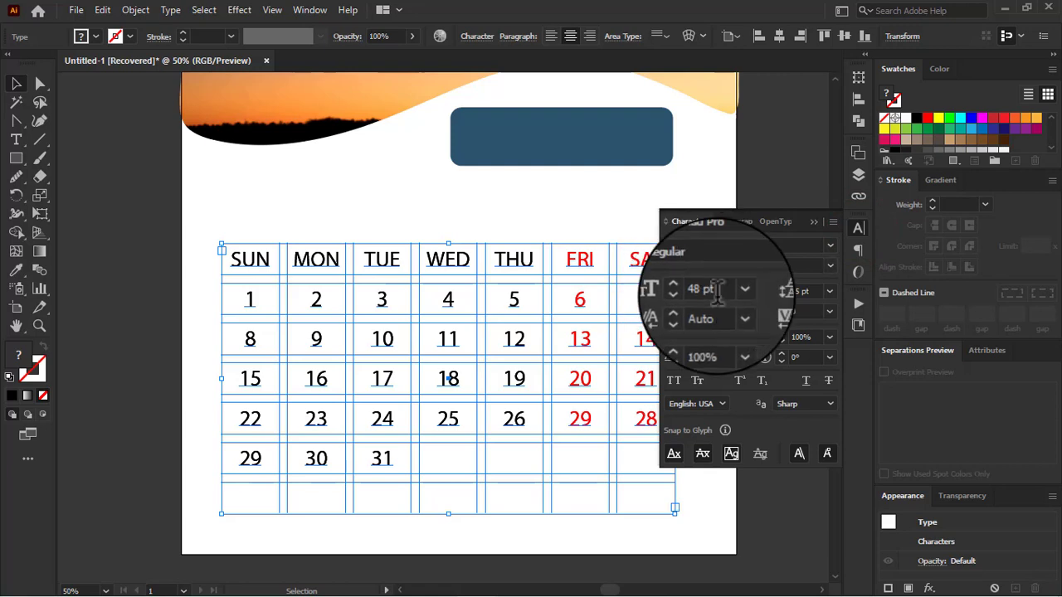
{"action": "left_click", "coordinate": [736, 291]}
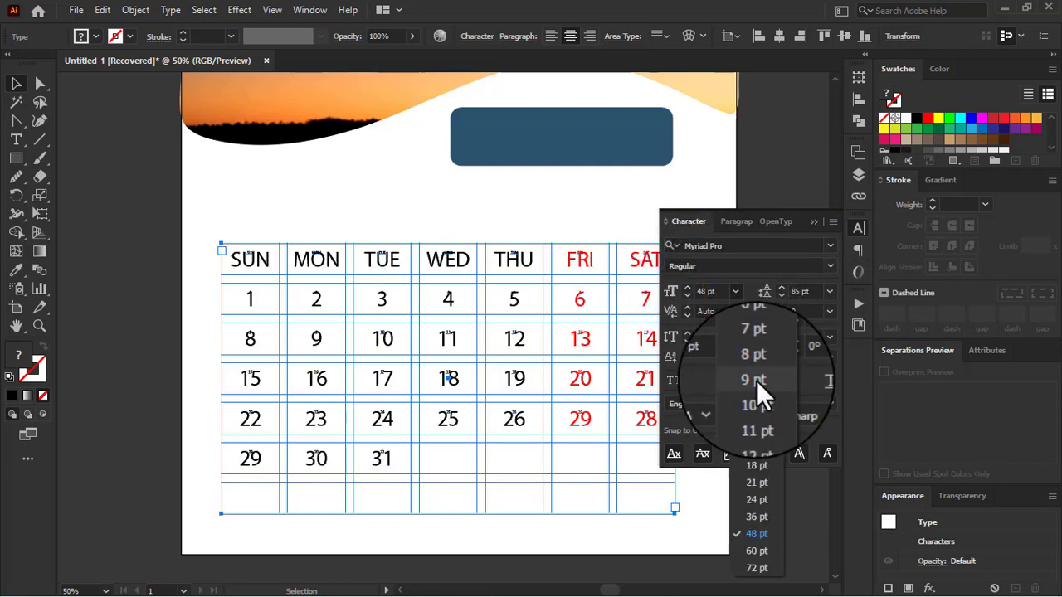
{"action": "left_click", "coordinate": [755, 448]}
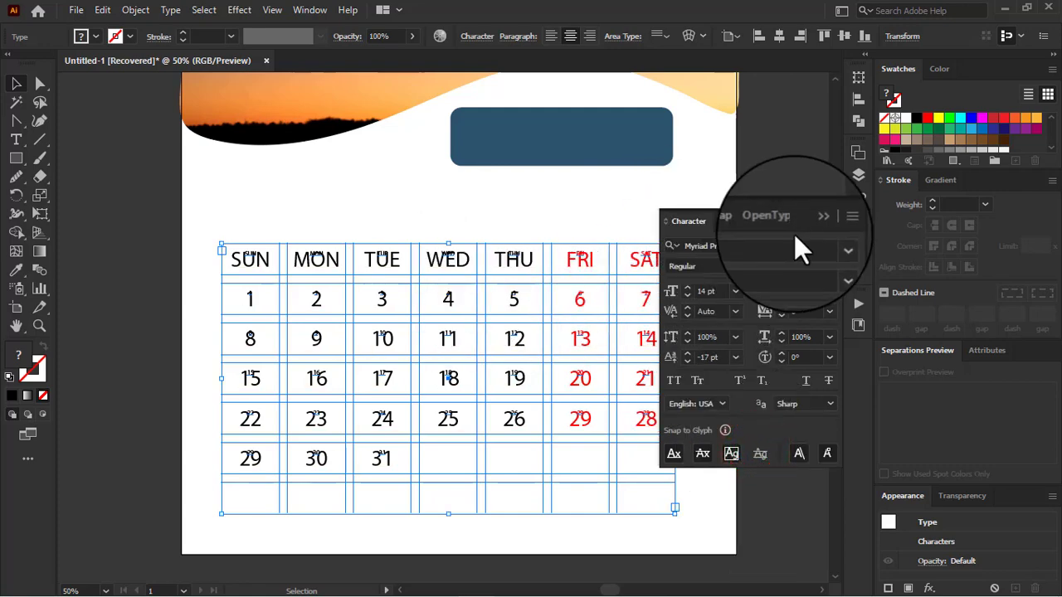
{"action": "left_click", "coordinate": [730, 246]}
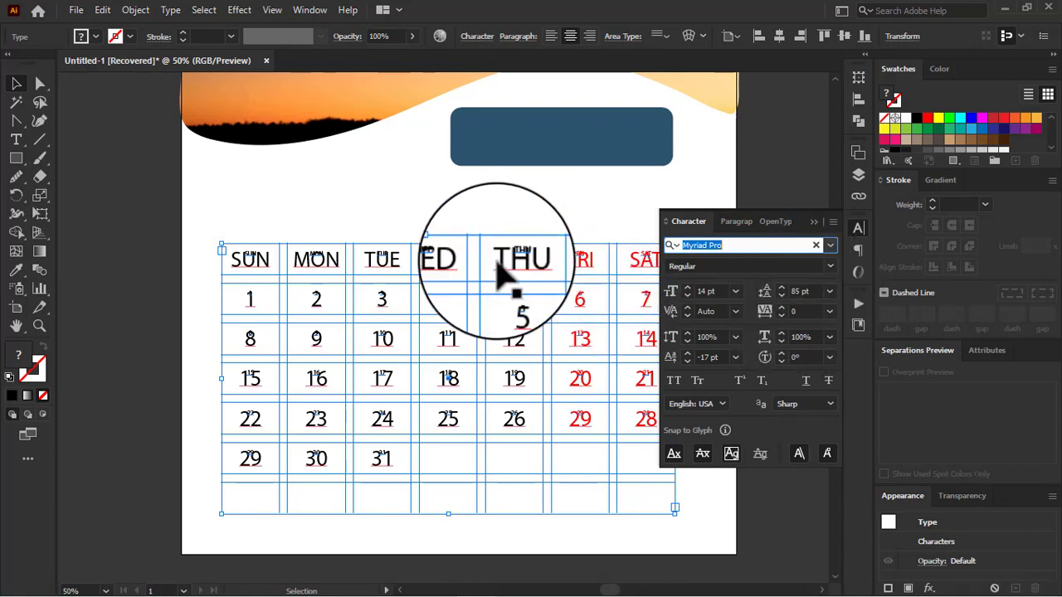
{"action": "left_click", "coordinate": [729, 217]}
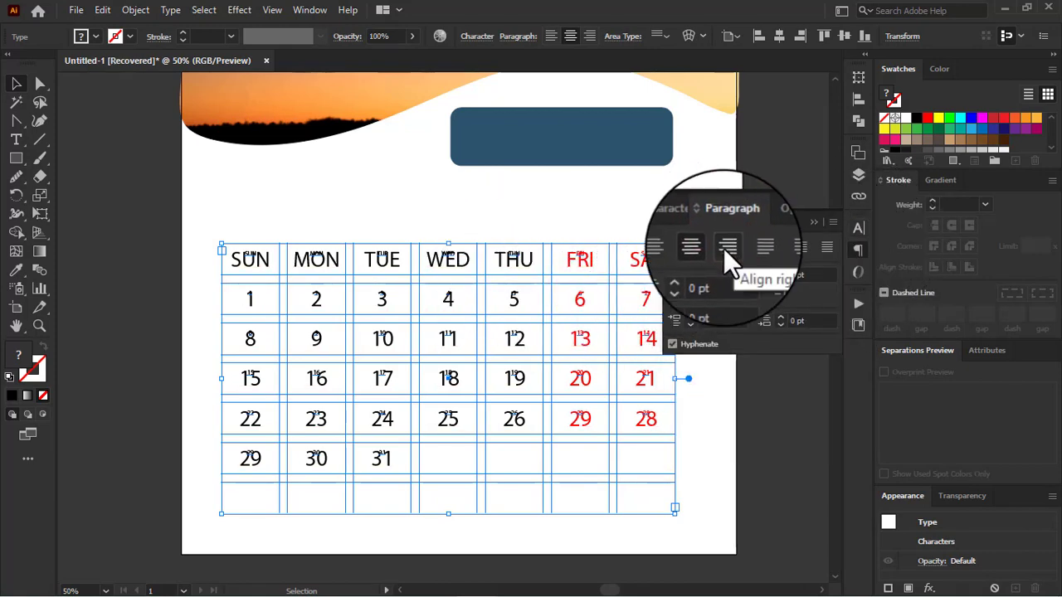
{"action": "left_click", "coordinate": [729, 245]}
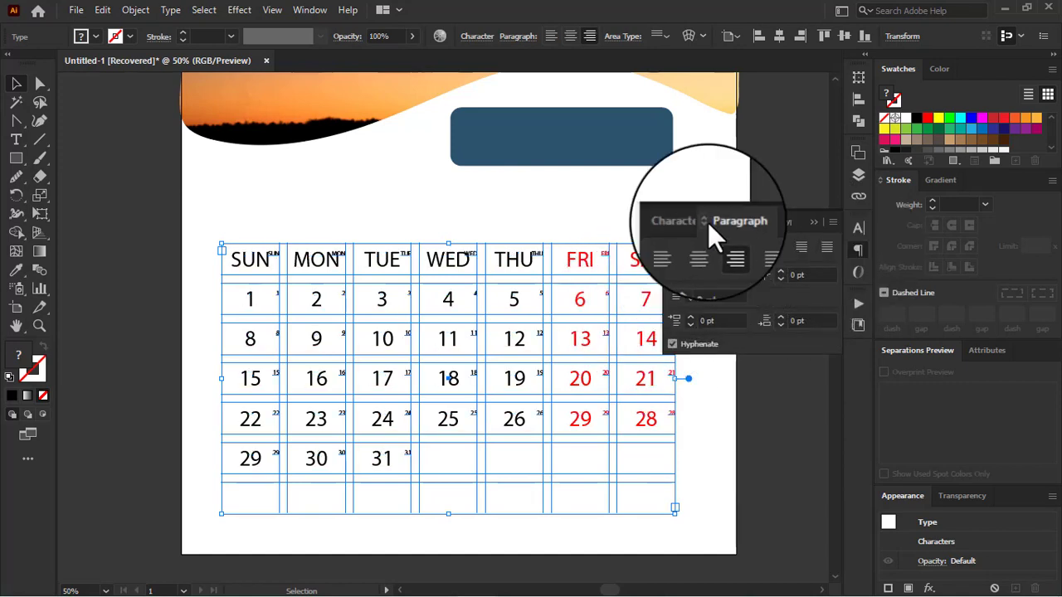
Step: Set the font size of the Bangla layer's grid text to 21 pt
{"action": "left_click", "coordinate": [682, 221]}
{"action": "left_click", "coordinate": [735, 291]}
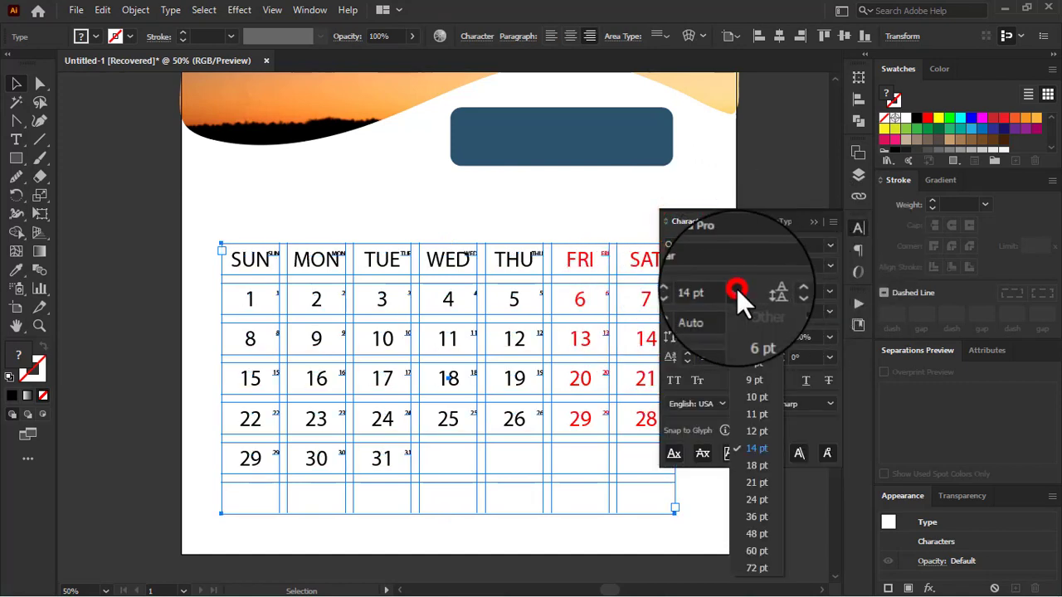
{"action": "left_click", "coordinate": [756, 477]}
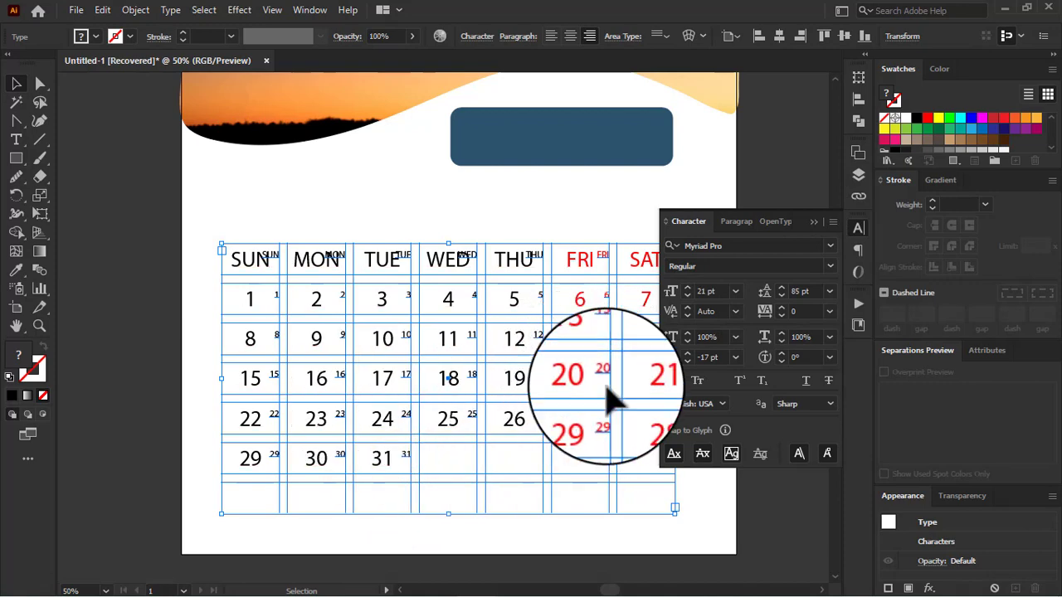
Step: Lower the baseline shift of the small Bangla grid text to -25 pt
{"action": "left_click", "coordinate": [687, 361]}
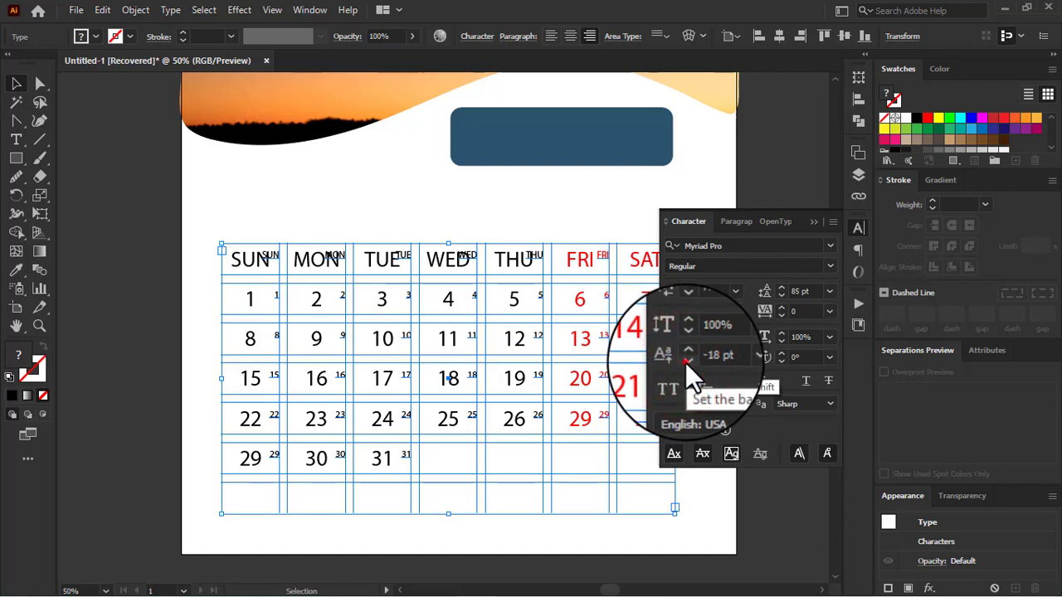
{"action": "left_click", "coordinate": [686, 361]}
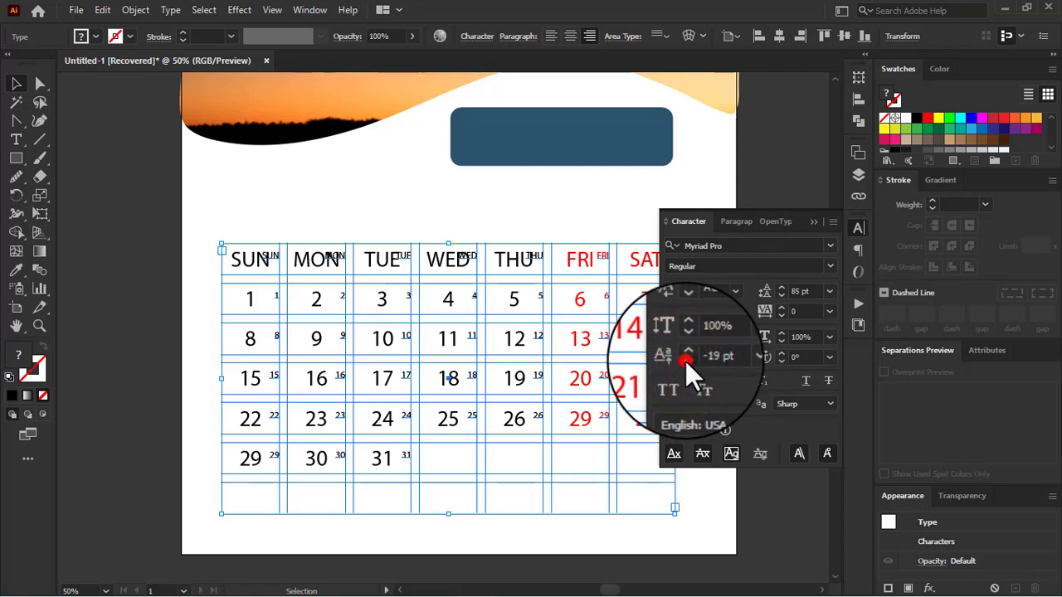
{"action": "left_click", "coordinate": [687, 359]}
{"action": "left_click", "coordinate": [687, 359]}
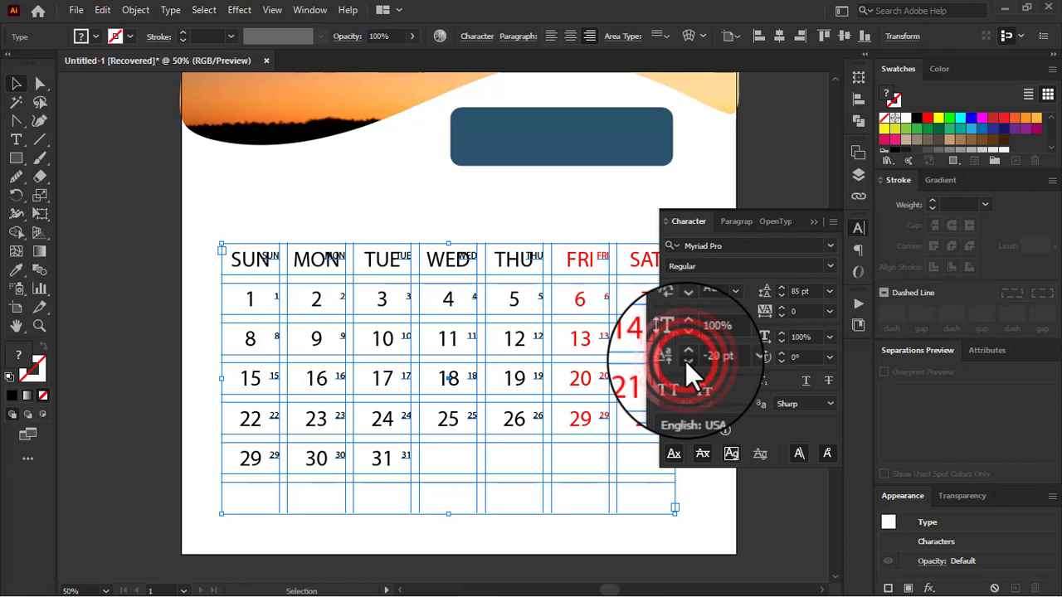
{"action": "left_click", "coordinate": [687, 361]}
{"action": "left_click", "coordinate": [687, 360]}
{"action": "left_click", "coordinate": [687, 361]}
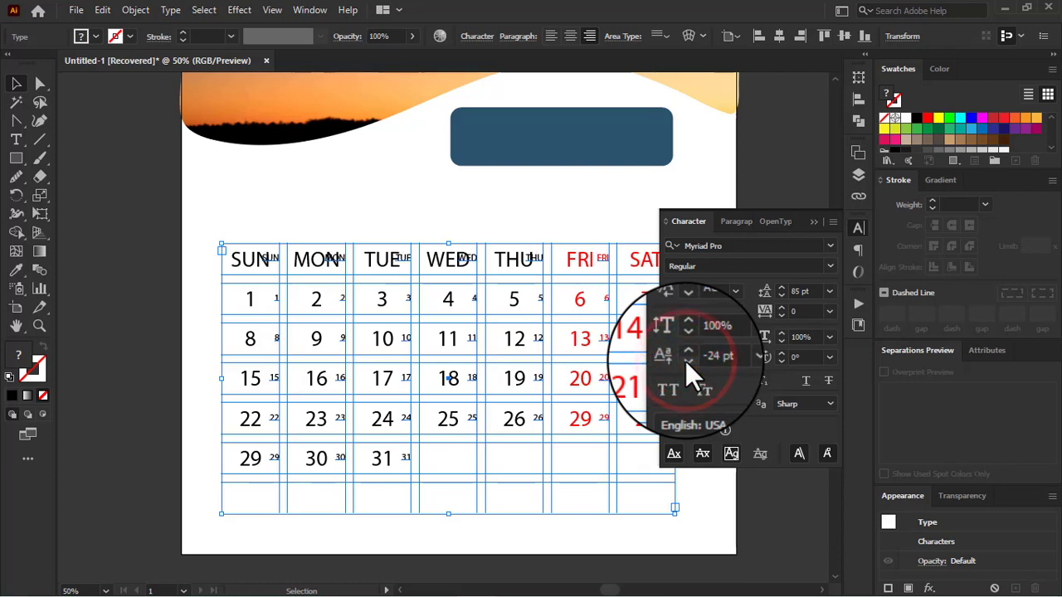
{"action": "left_click", "coordinate": [687, 360]}
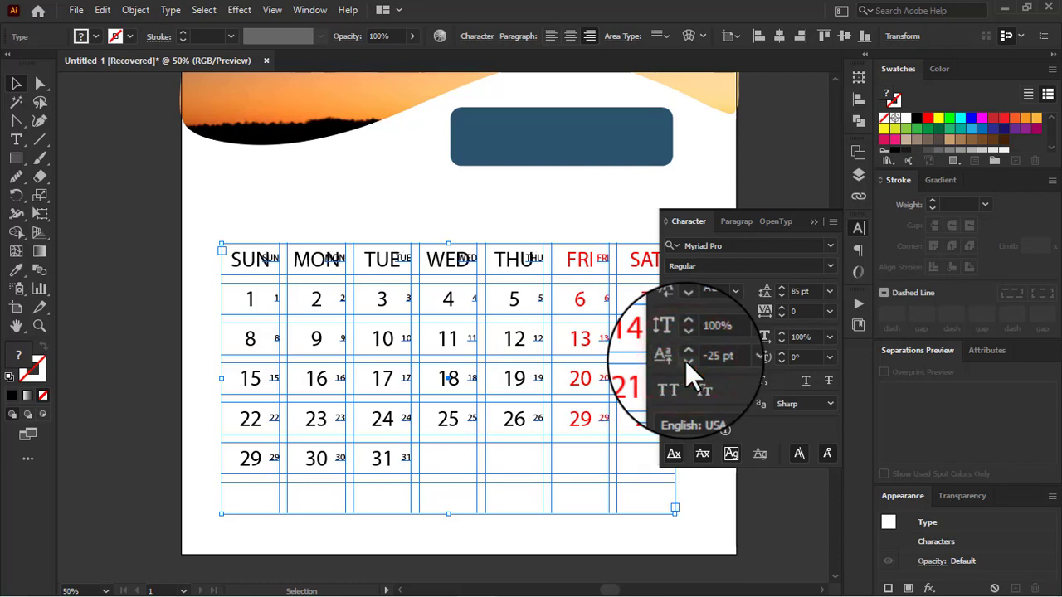
Step: Hide the English layer to leave only the small Bangla date grid and the page artwork showing
{"action": "left_click", "coordinate": [860, 175]}
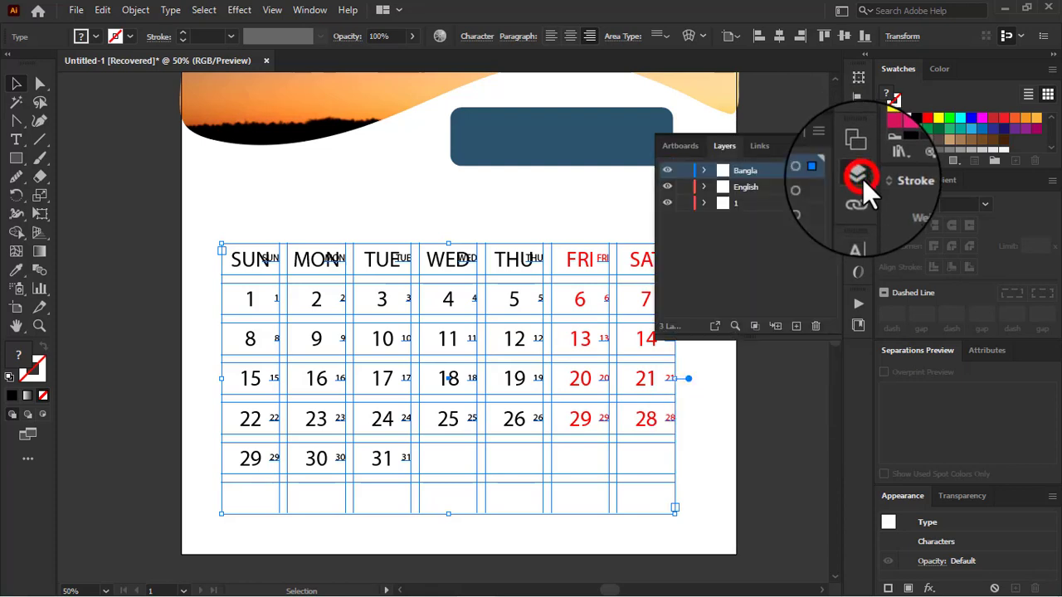
{"action": "left_click", "coordinate": [667, 185]}
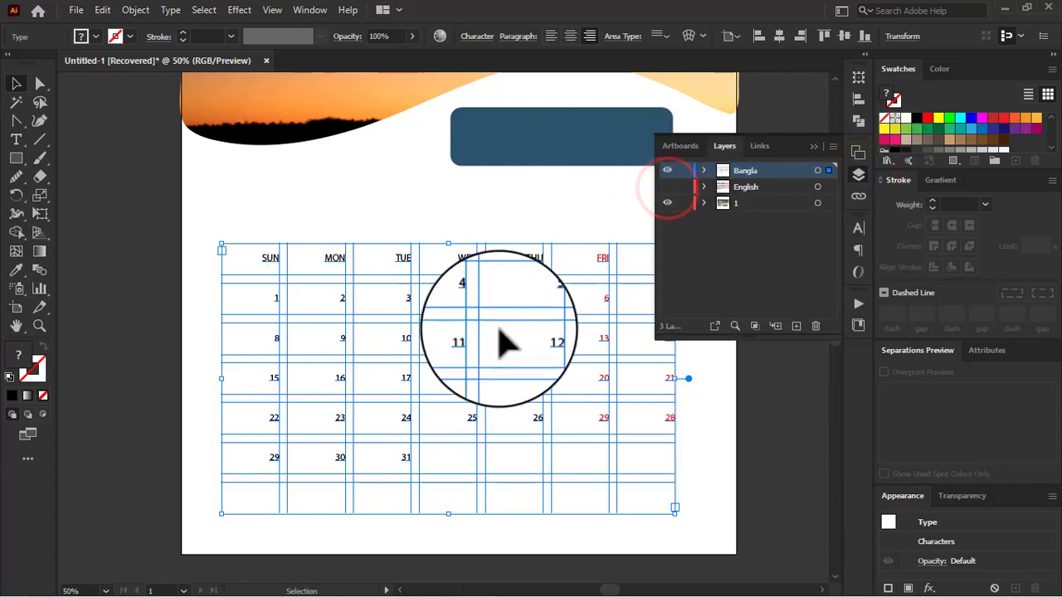
{"action": "left_click", "coordinate": [812, 147]}
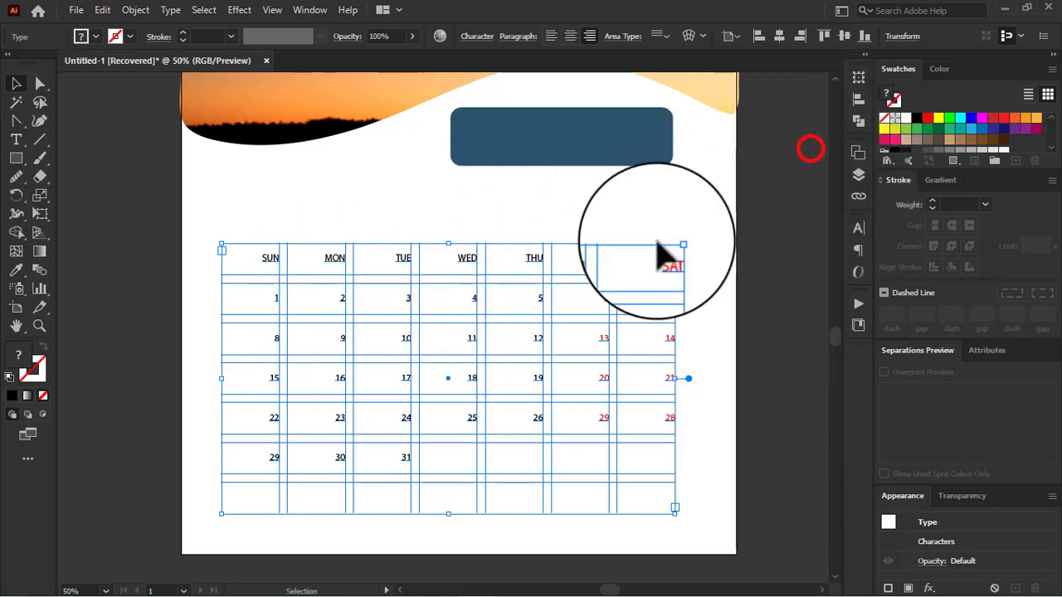
Step: Delete the weekday labels SUN to SAT from the Bangla grid, keeping the first row as empty cells
{"action": "double_click", "coordinate": [667, 264]}
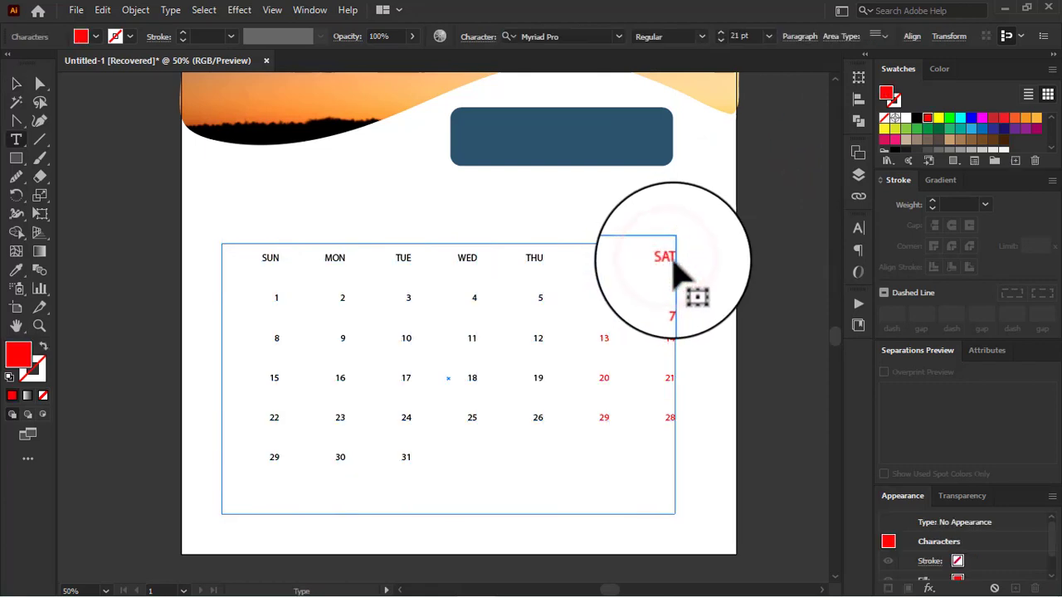
{"action": "left_click_drag", "start_coordinate": [672, 259], "coordinate": [255, 268]}
{"action": "key", "text": "BackSpace"}
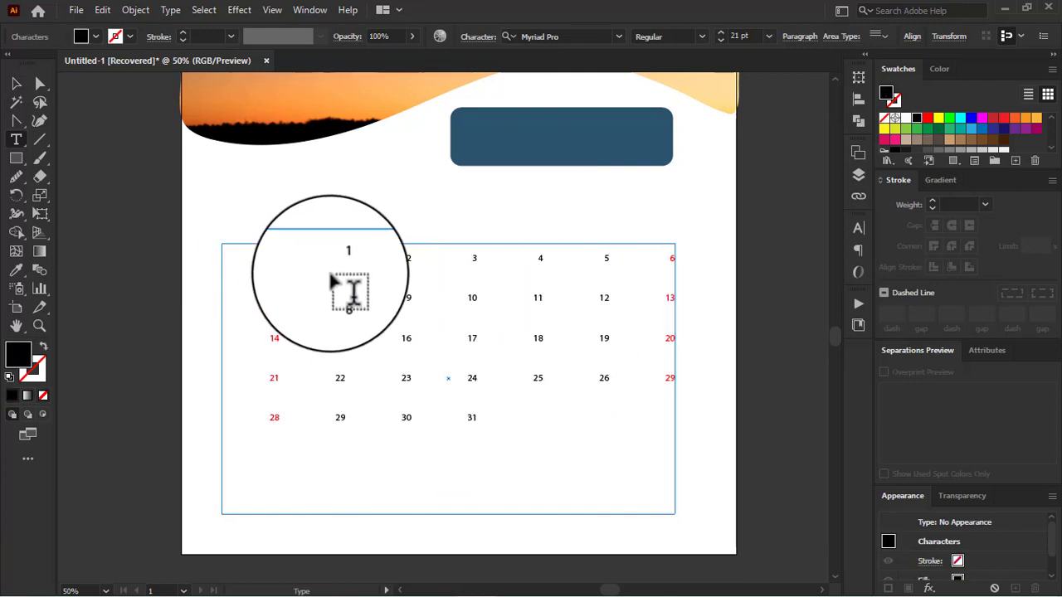
{"action": "key", "text": "Tab"}
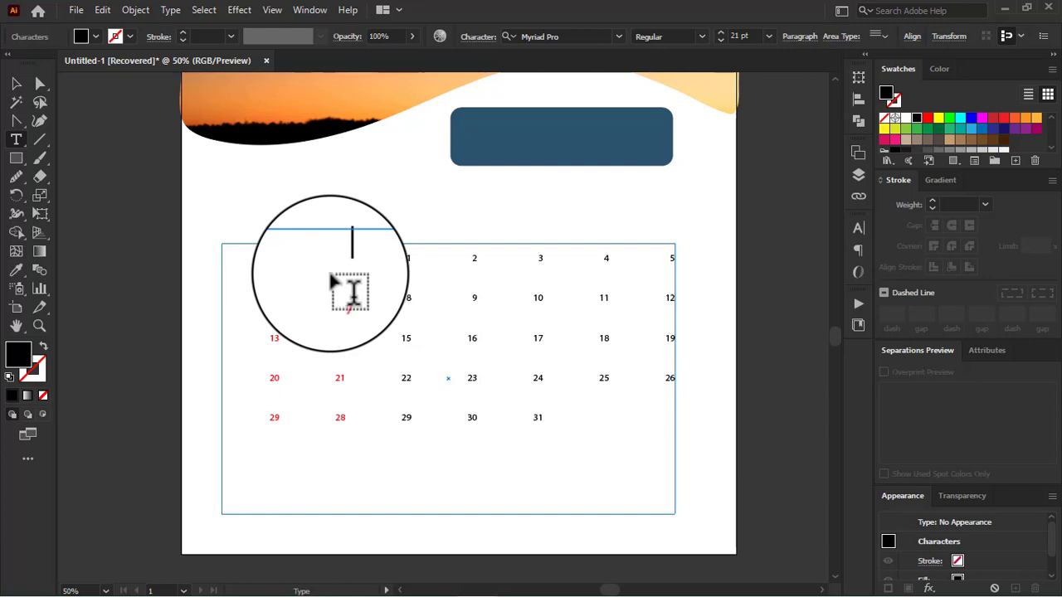
{"action": "key", "text": "Tab"}
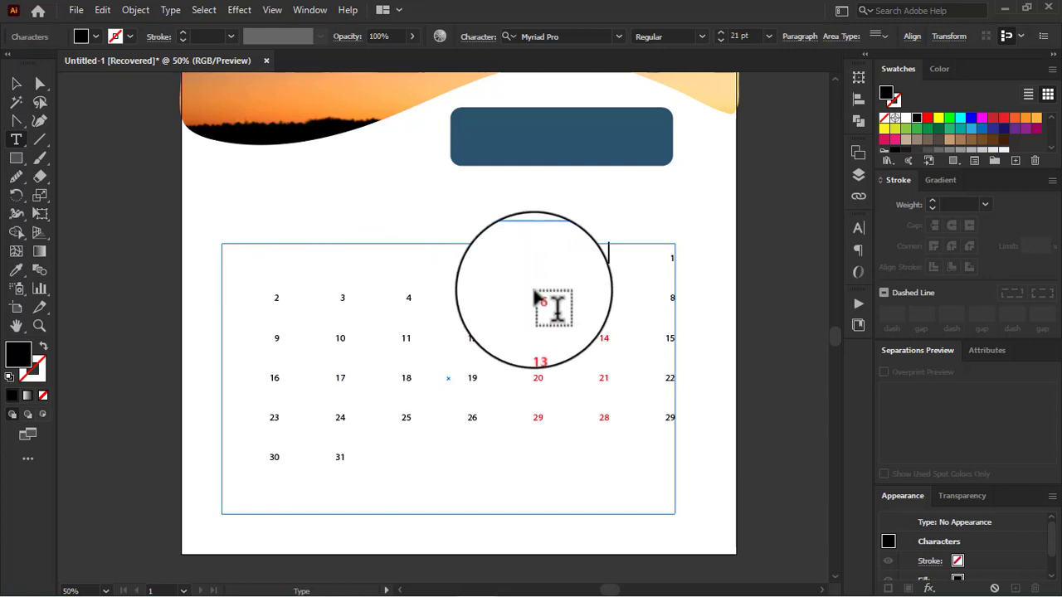
{"action": "key", "text": "Tab"}
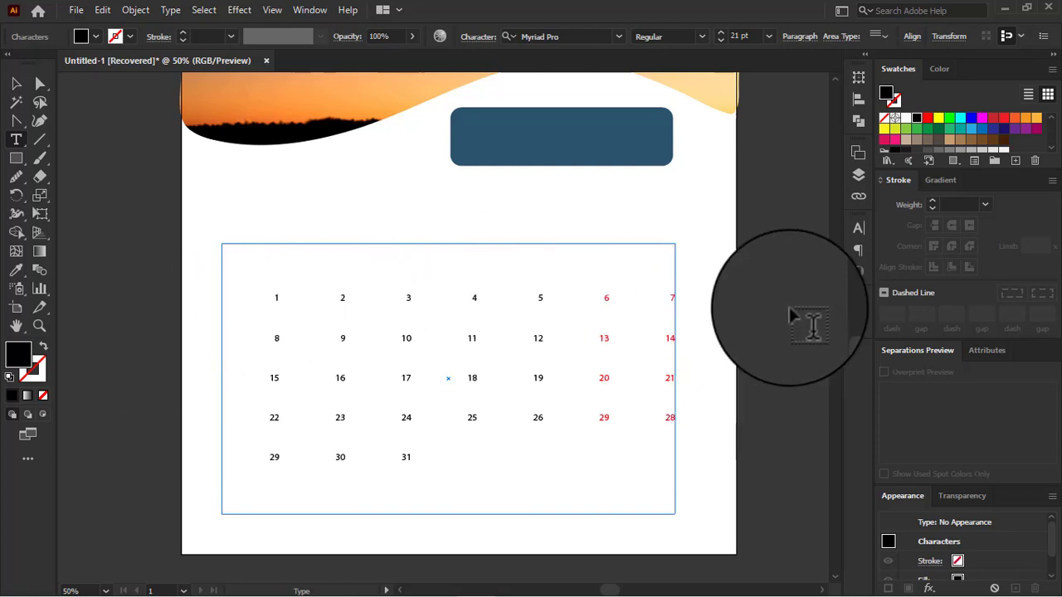
Step: Delete the dates 1 through 16 from the Bangla grid so that 17 starts the first date row
{"action": "left_click", "coordinate": [859, 175]}
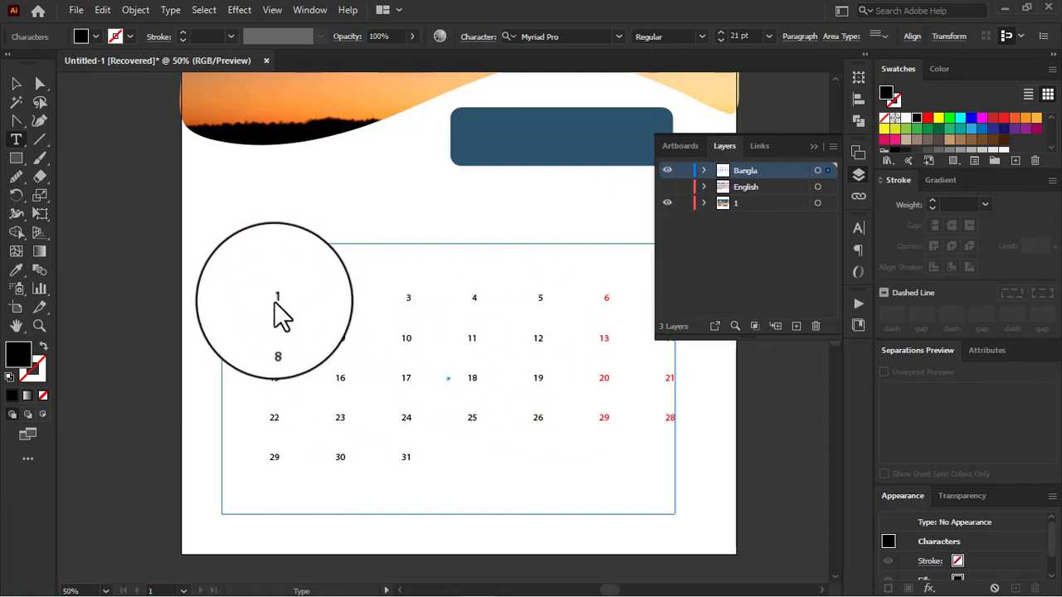
{"action": "left_click", "coordinate": [273, 300]}
{"action": "left_click_drag", "start_coordinate": [273, 301], "coordinate": [353, 396]}
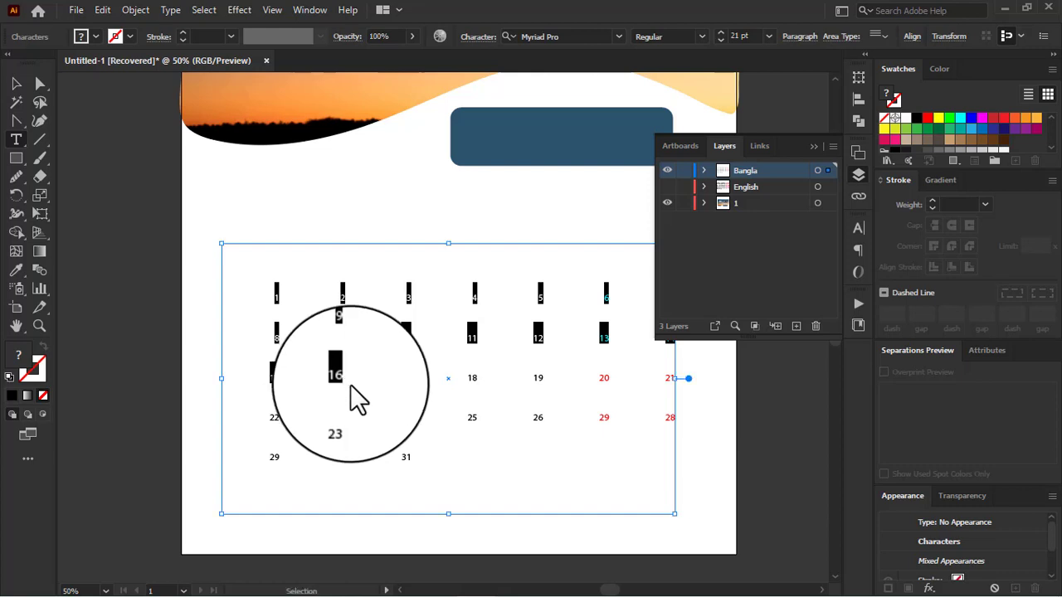
{"action": "key", "text": "BackSpace"}
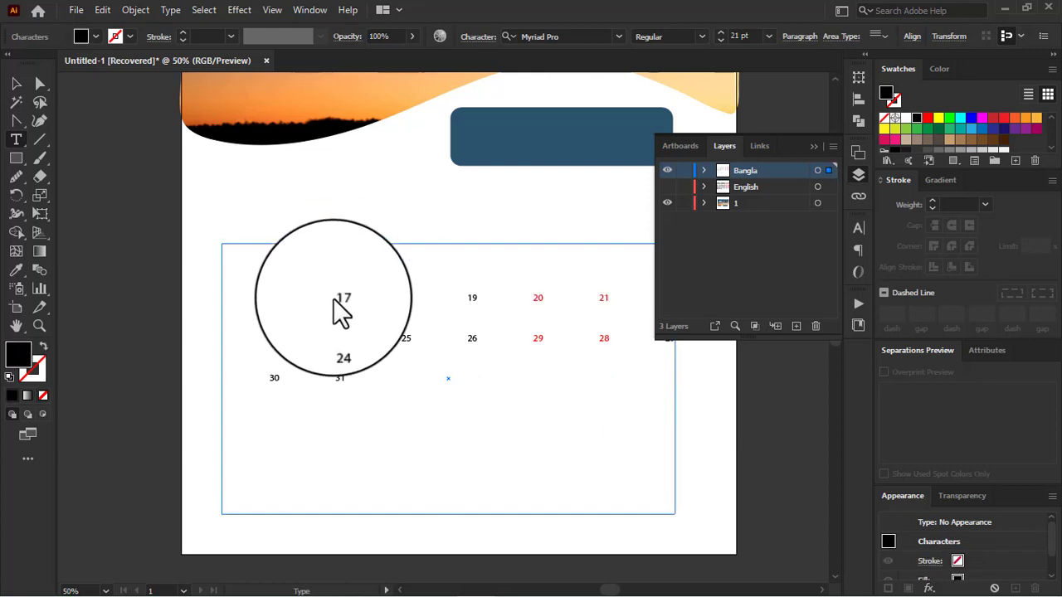
{"action": "left_click", "coordinate": [333, 298]}
{"action": "key", "text": "BackSpace"}
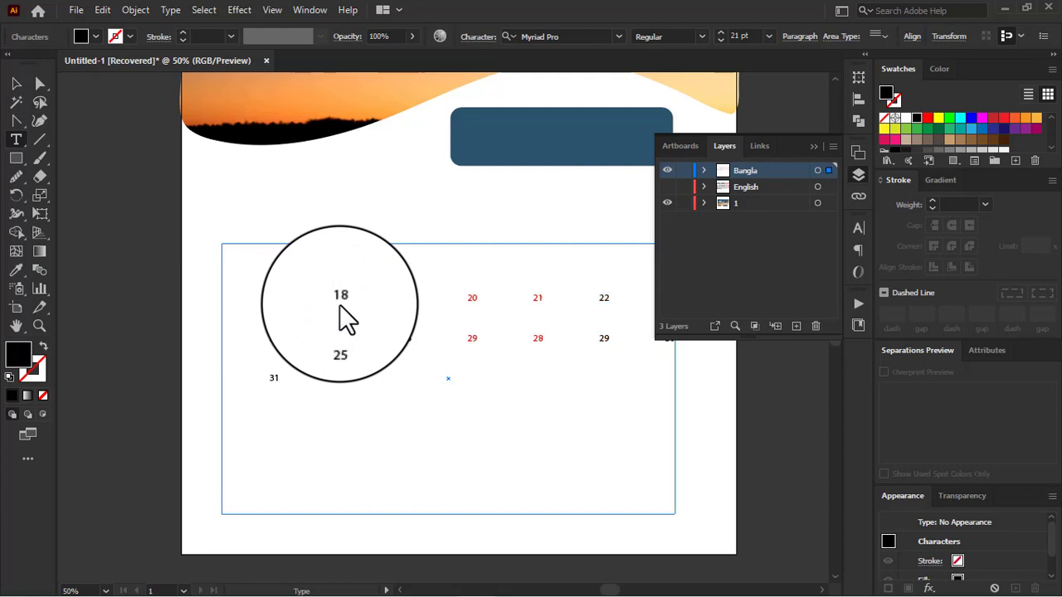
{"action": "key", "text": "BackSpace"}
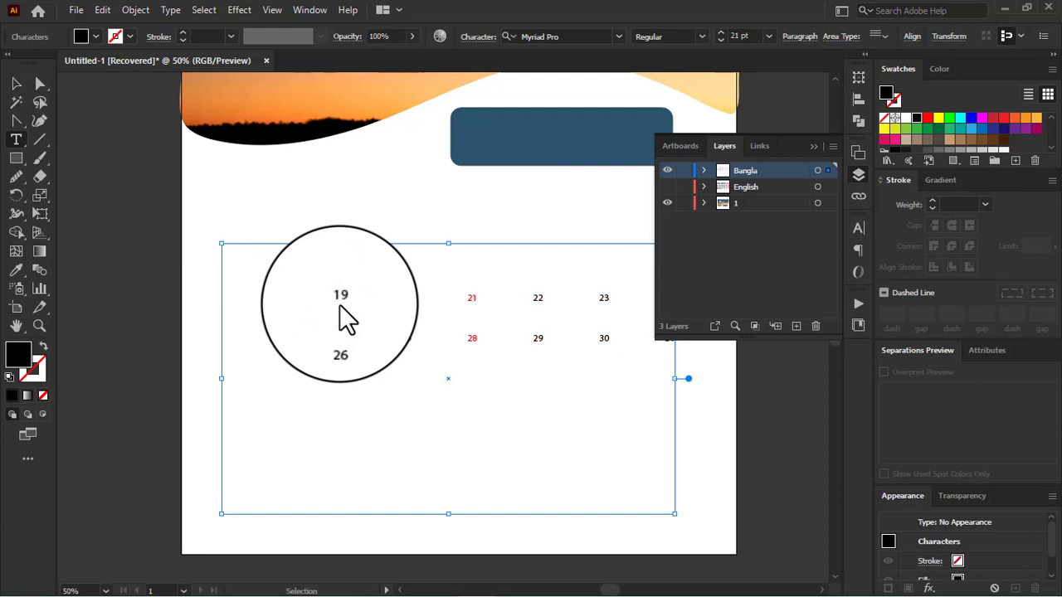
{"action": "key", "text": "ctrl+z"}
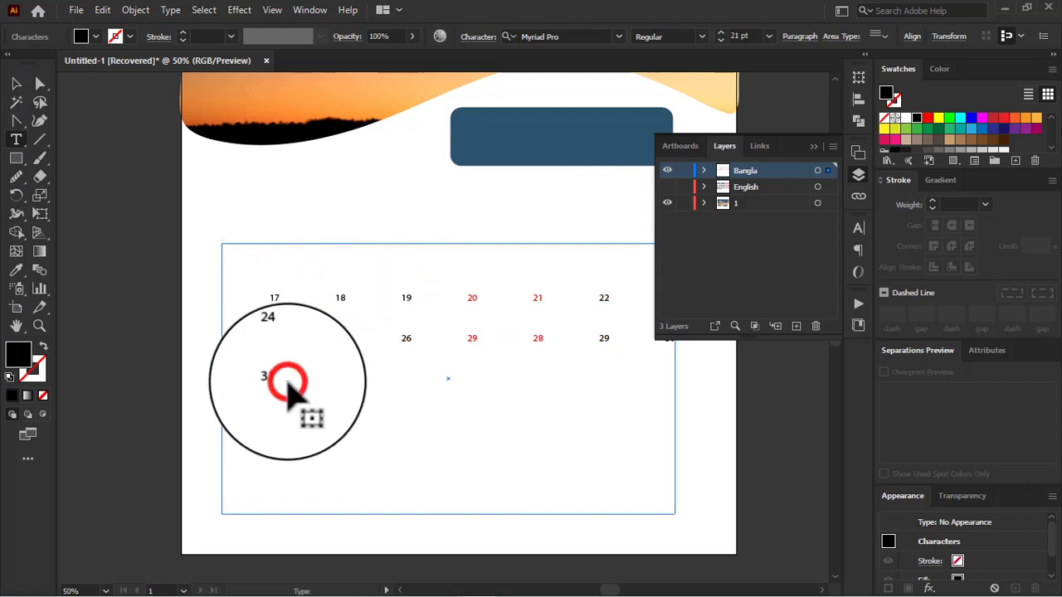
Step: Replace the final 31 with the dates 1 through 16, one per cell, continuing the Bangla grid after 30
{"action": "left_click", "coordinate": [288, 383]}
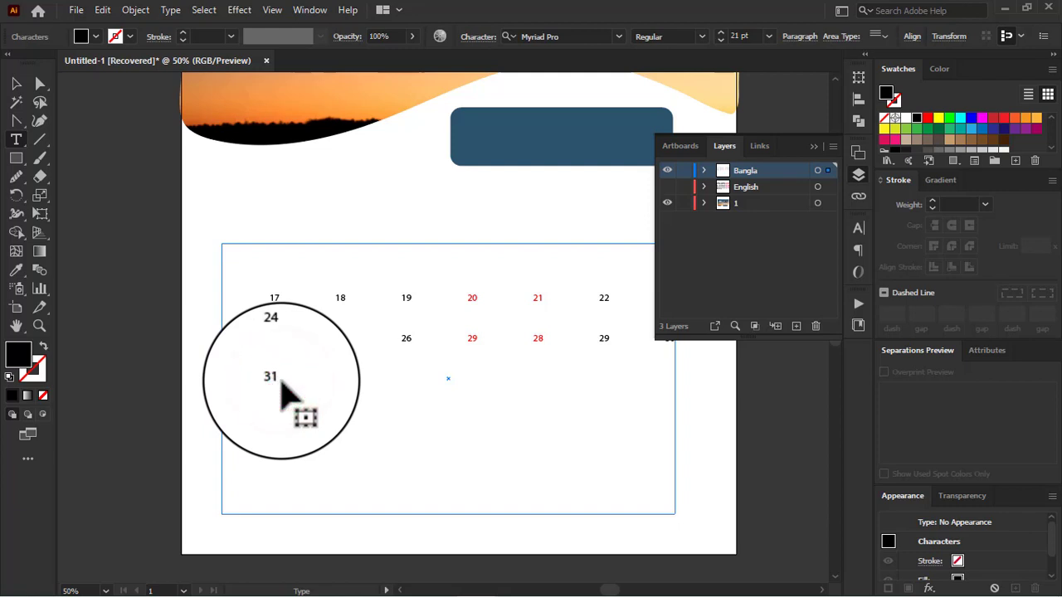
{"action": "key", "text": "BackSpace"}
{"action": "key", "text": "BackSpace"}
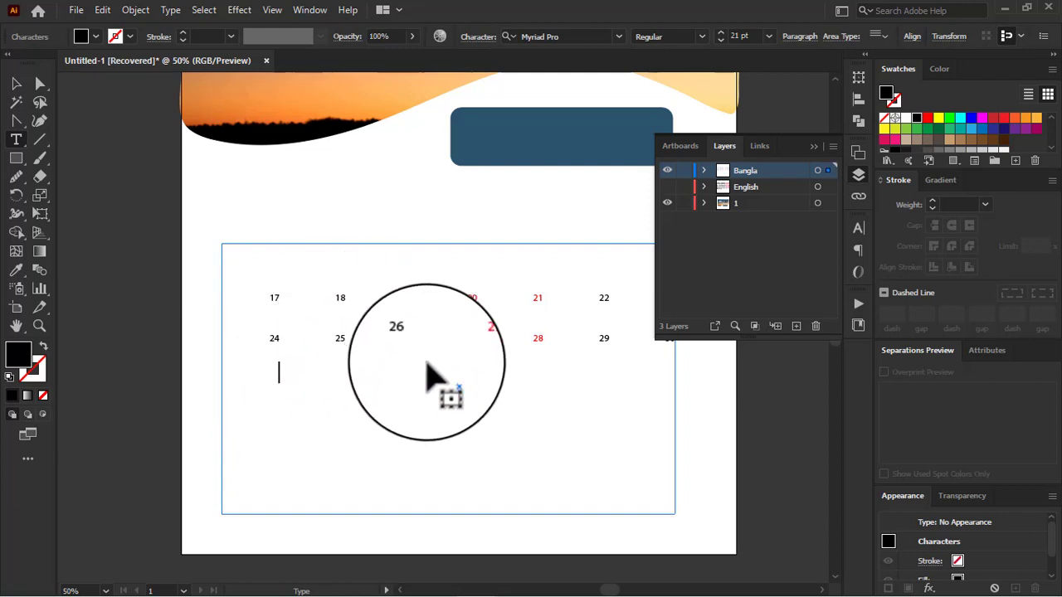
{"action": "left_click", "coordinate": [814, 147]}
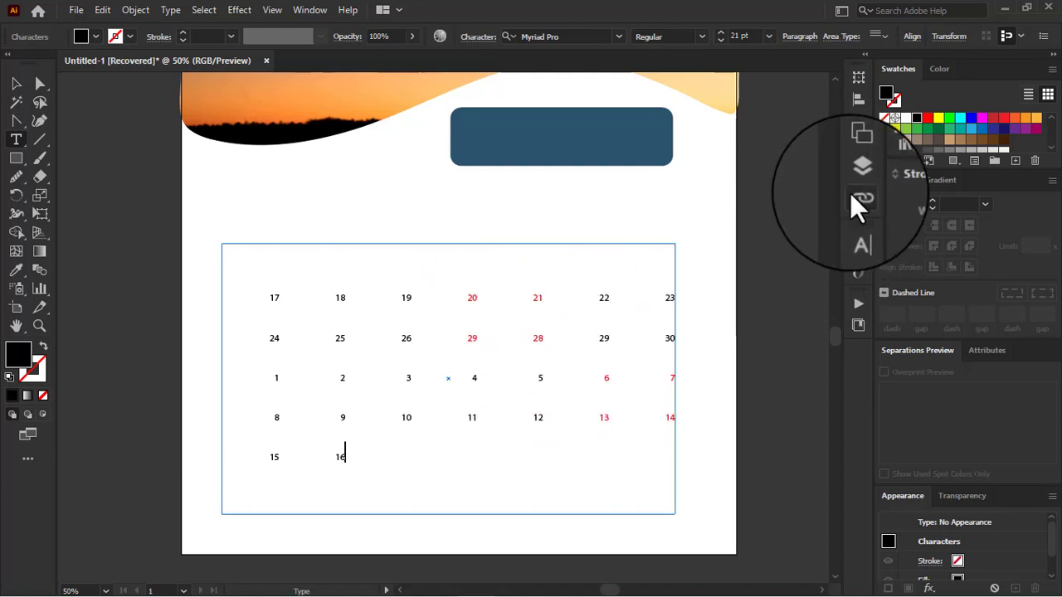
Step: Select everything on the Bangla layer and recolour all its dates with the dark navy blue swatch
{"action": "left_click", "coordinate": [858, 173]}
{"action": "left_click", "coordinate": [809, 171]}
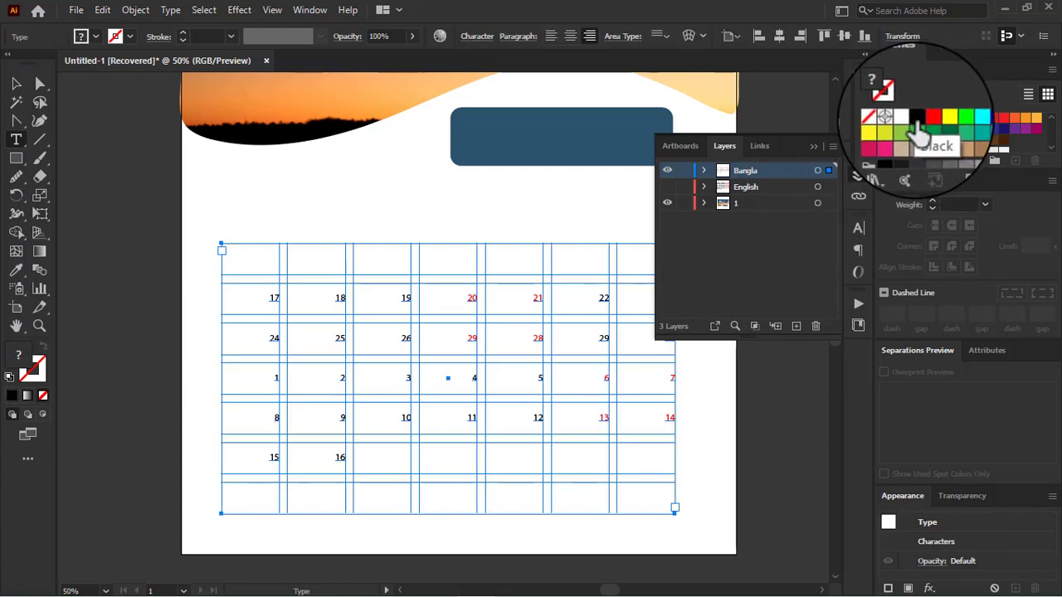
{"action": "left_click", "coordinate": [995, 129]}
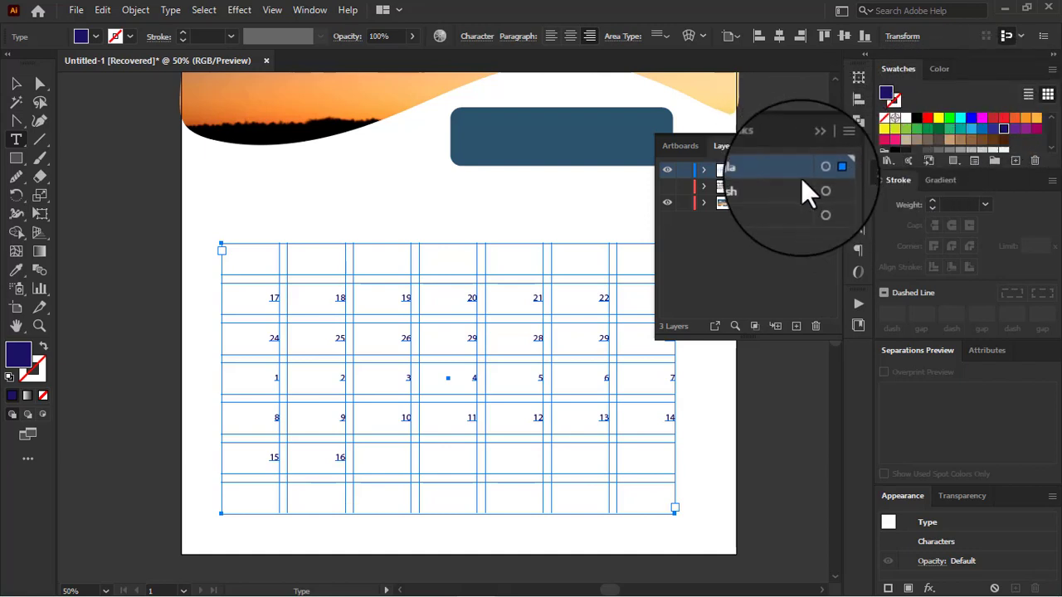
Step: Show the English layer again together with the Bangla dates and deselect all artwork
{"action": "left_click", "coordinate": [667, 186]}
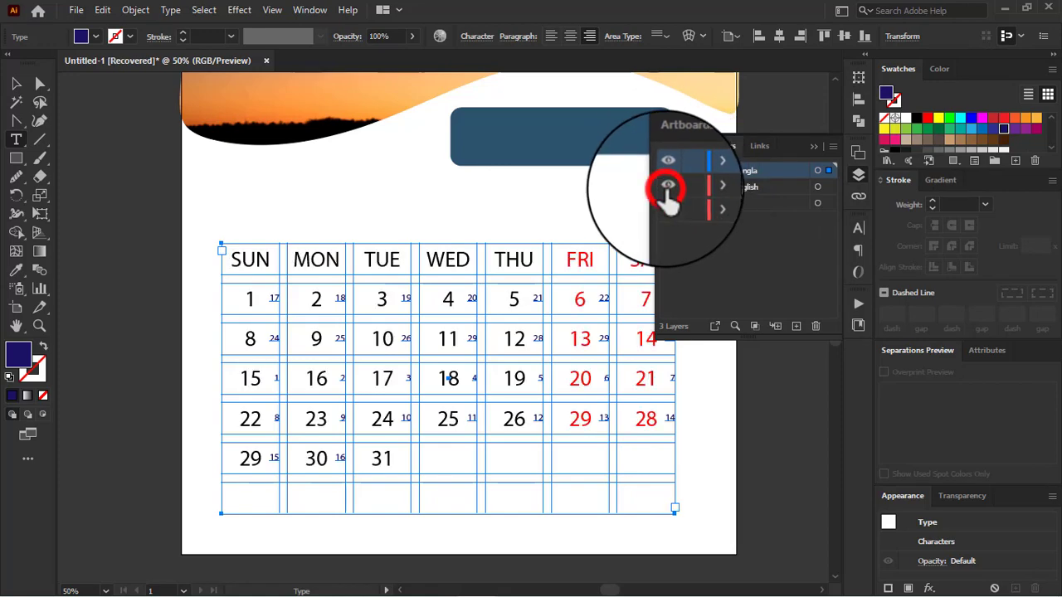
{"action": "left_click", "coordinate": [818, 186]}
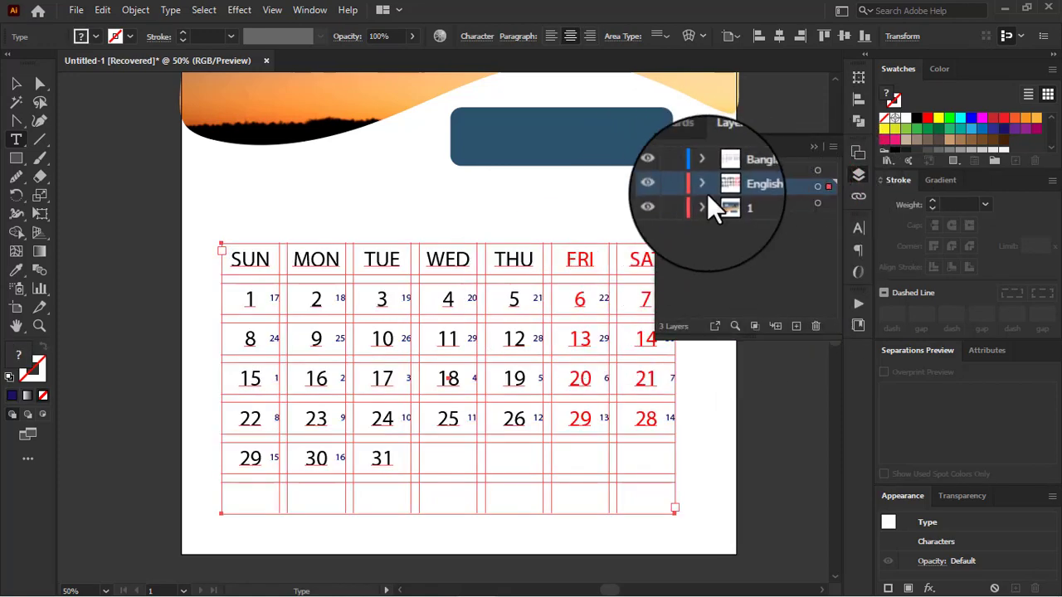
{"action": "left_click", "coordinate": [816, 170]}
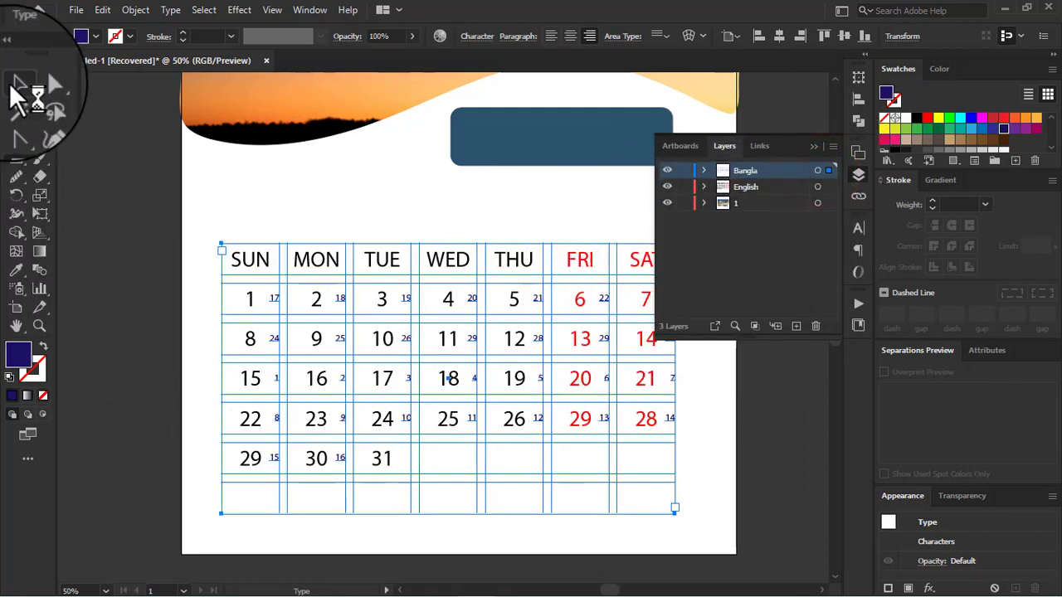
{"action": "left_click", "coordinate": [16, 83]}
{"action": "left_click", "coordinate": [153, 337]}
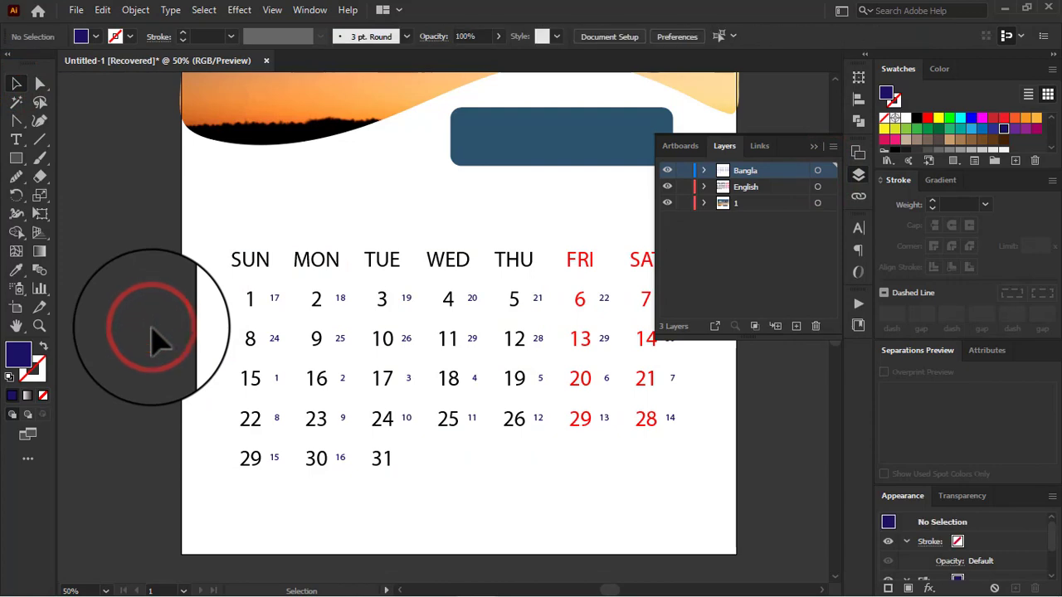
Step: Set the baseline shift of the small Bangla date grid to -35 pt
{"action": "left_click", "coordinate": [344, 297]}
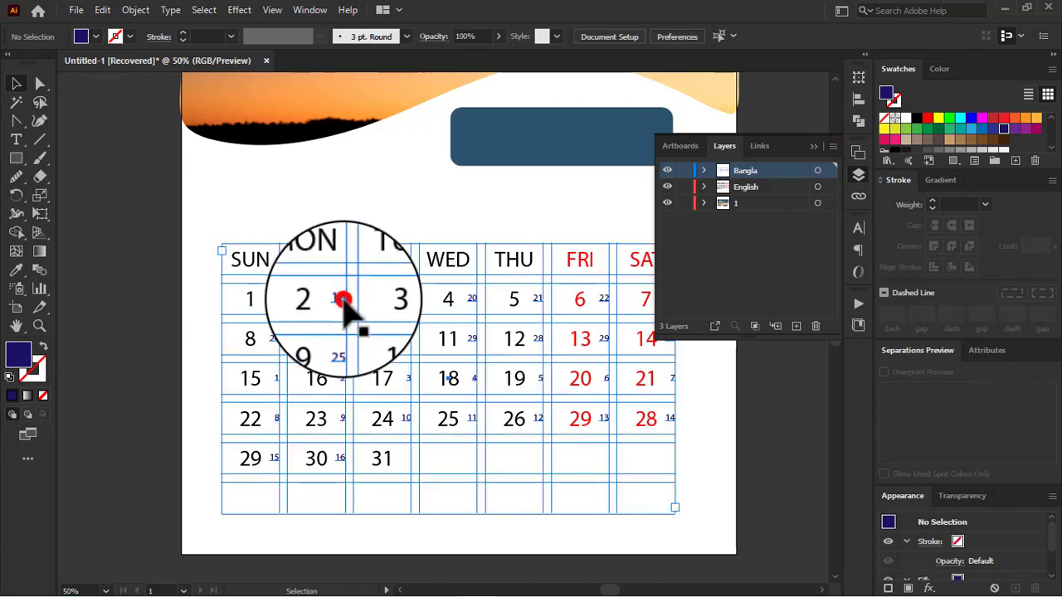
{"action": "left_click", "coordinate": [859, 229]}
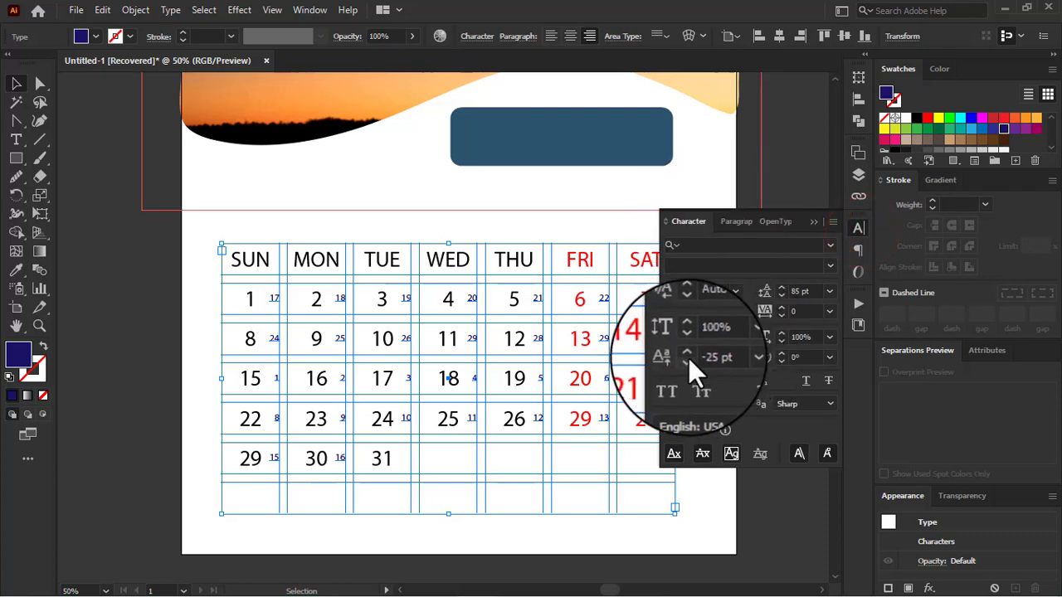
{"action": "left_click", "coordinate": [687, 359]}
{"action": "left_click", "coordinate": [686, 361]}
{"action": "left_click", "coordinate": [686, 360]}
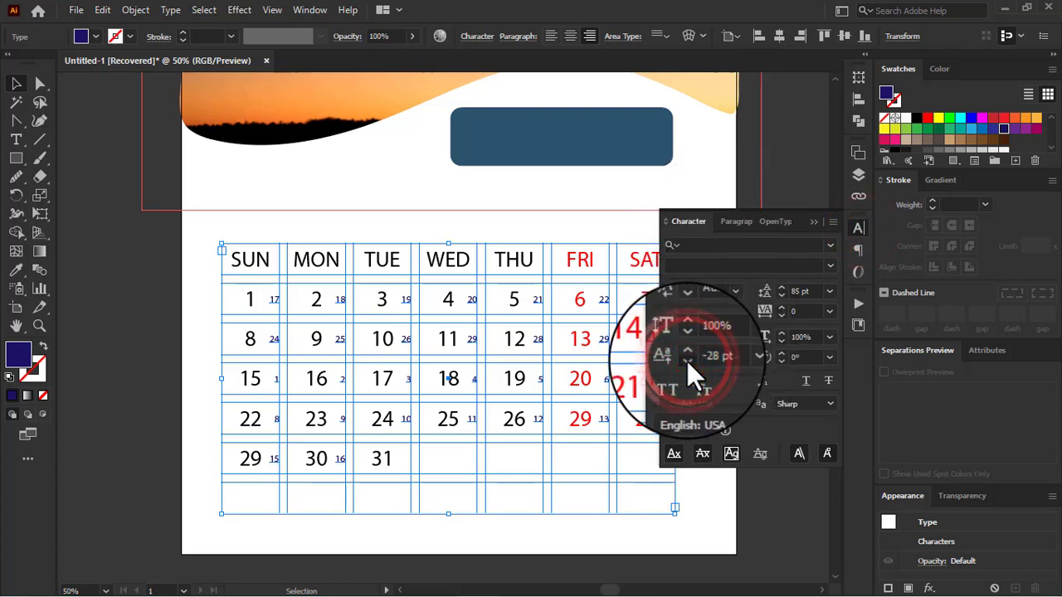
{"action": "left_click", "coordinate": [687, 360]}
{"action": "left_click", "coordinate": [687, 361]}
{"action": "left_click", "coordinate": [687, 361]}
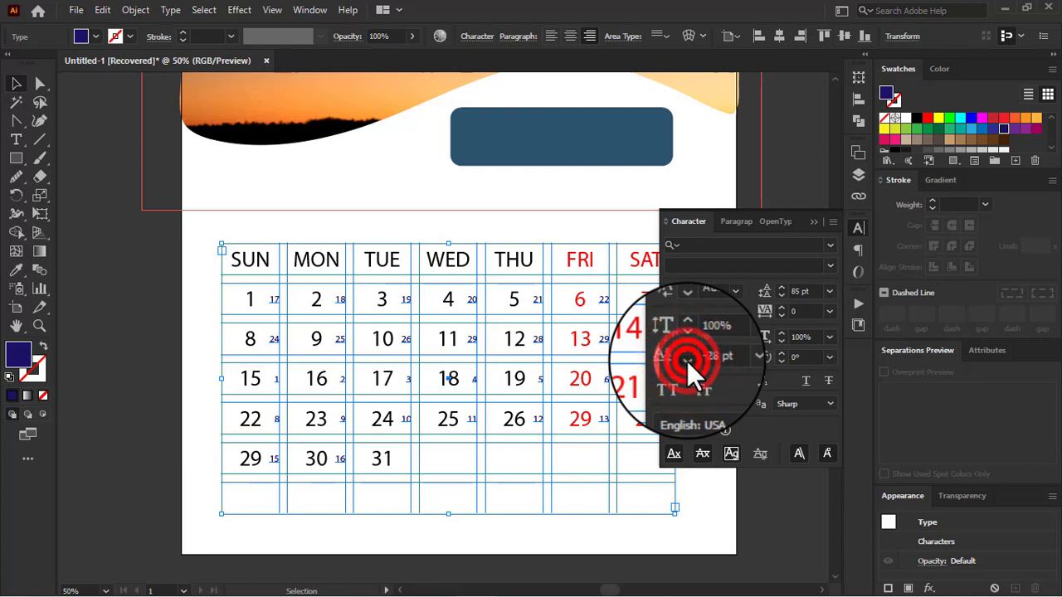
Step: Hide the Bangla layer and show it again to check the dates against the English grid without a selection
{"action": "left_click", "coordinate": [858, 174]}
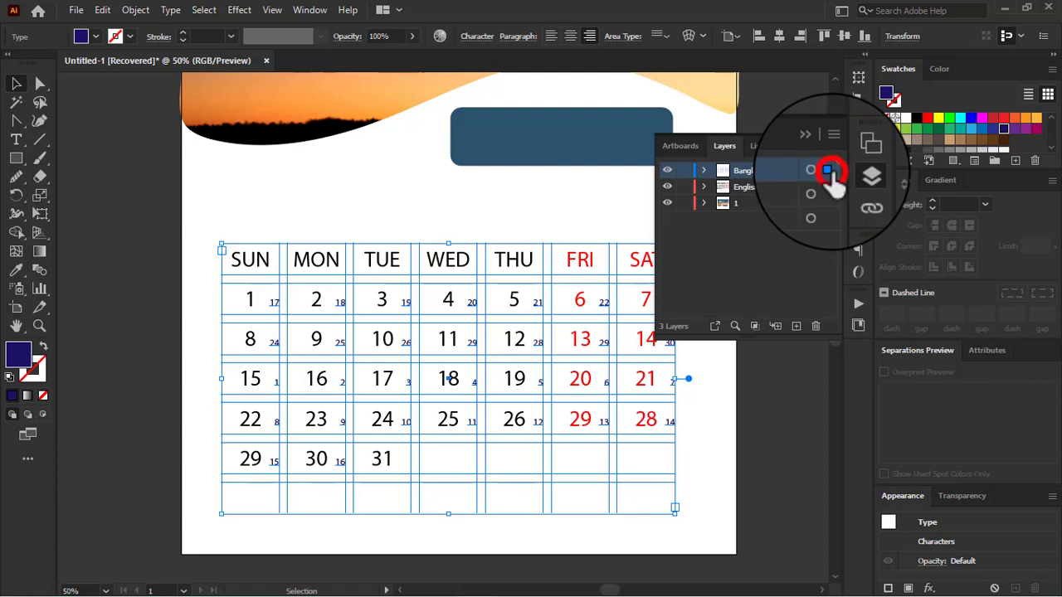
{"action": "left_click", "coordinate": [667, 170]}
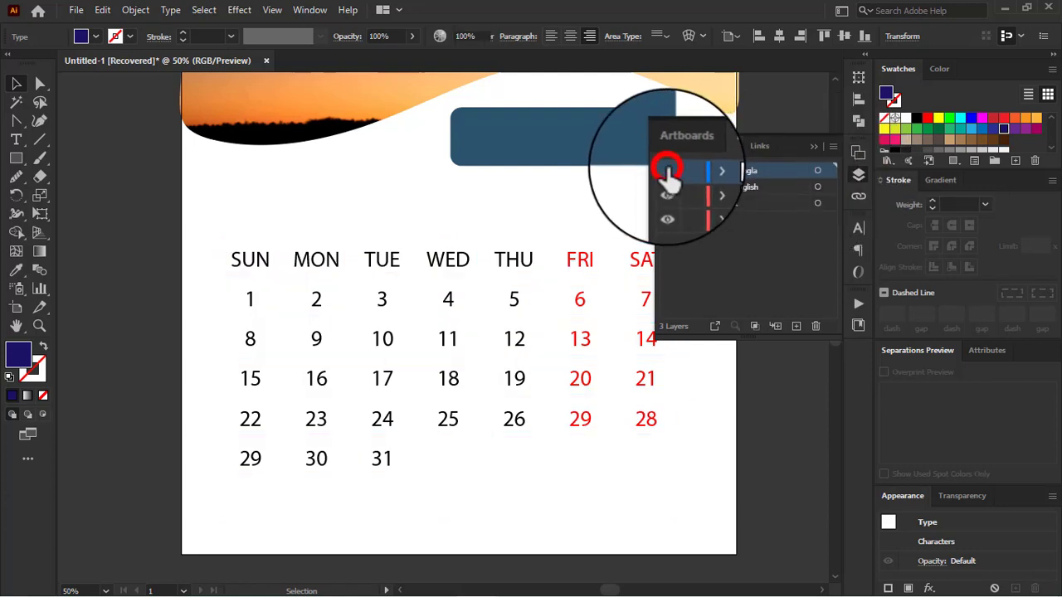
{"action": "left_click", "coordinate": [667, 170]}
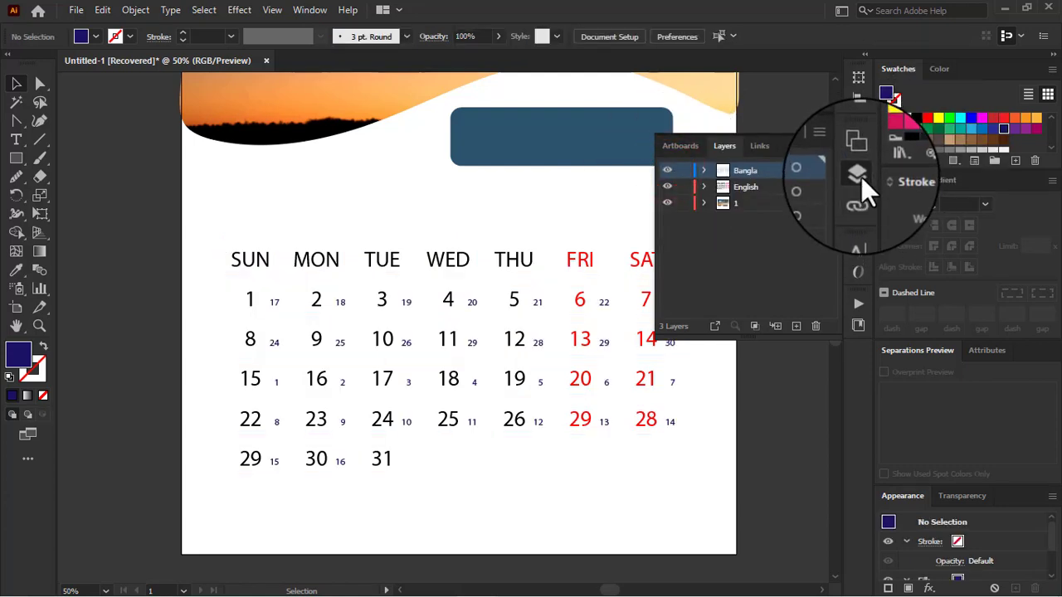
{"action": "left_click", "coordinate": [858, 229]}
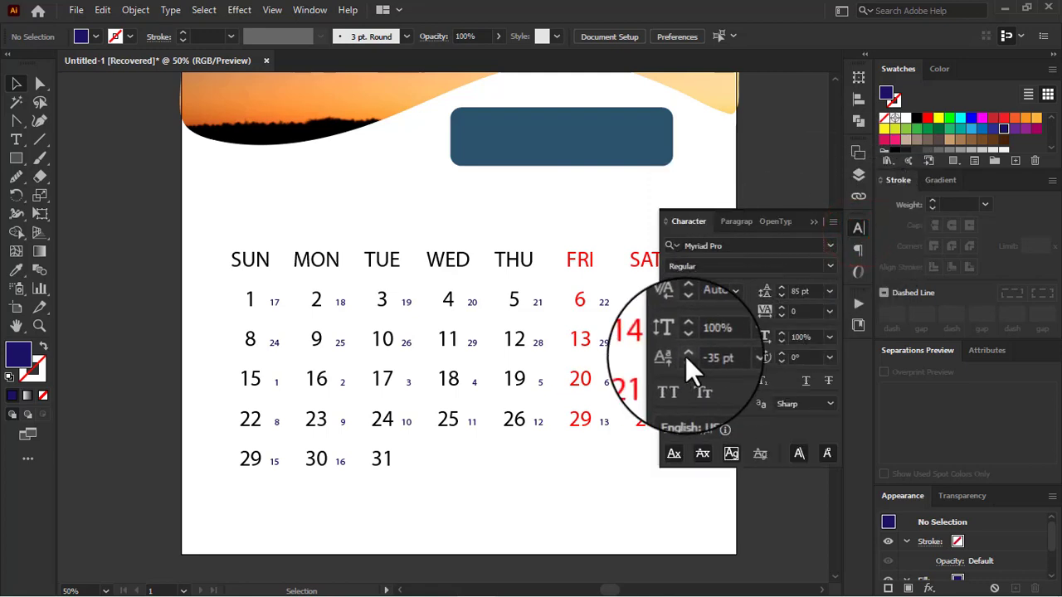
{"action": "left_click", "coordinate": [686, 359]}
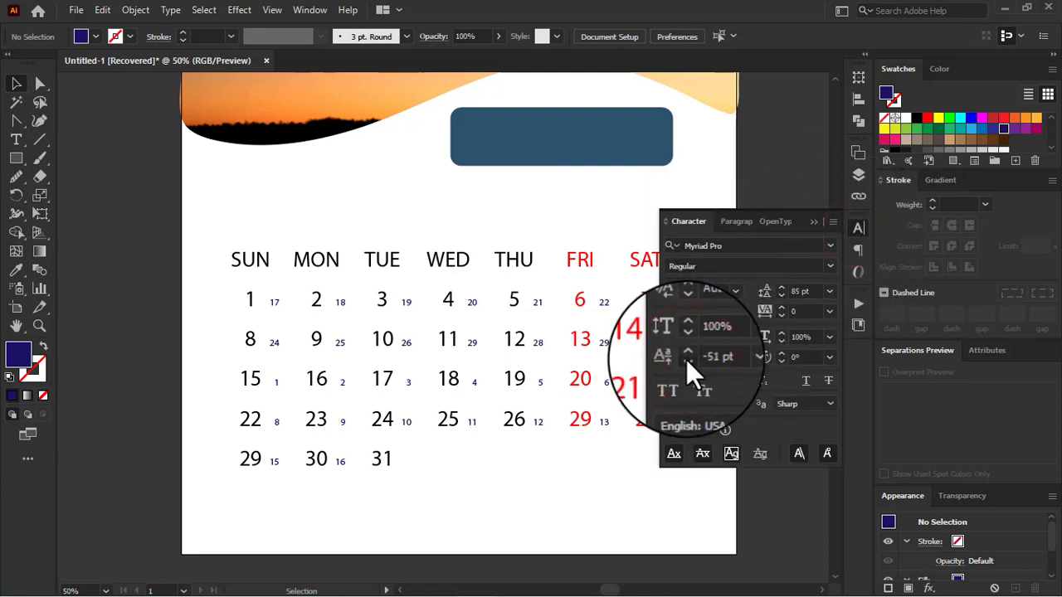
{"action": "left_click", "coordinate": [686, 359]}
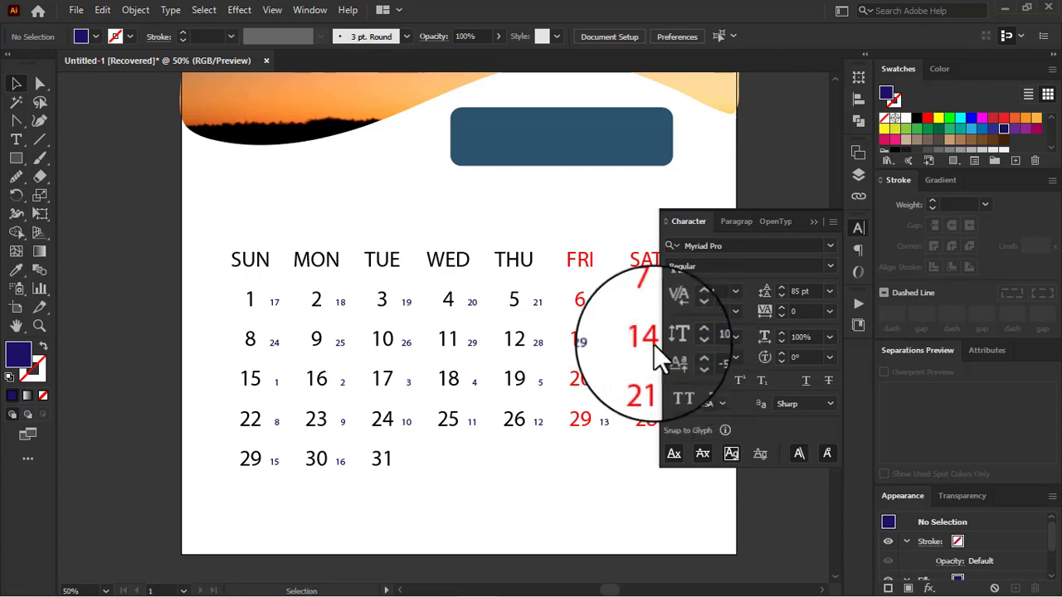
Step: Reselect the Bangla date grid, set its baseline shift to -39 pt and deselect it
{"action": "left_click", "coordinate": [538, 306]}
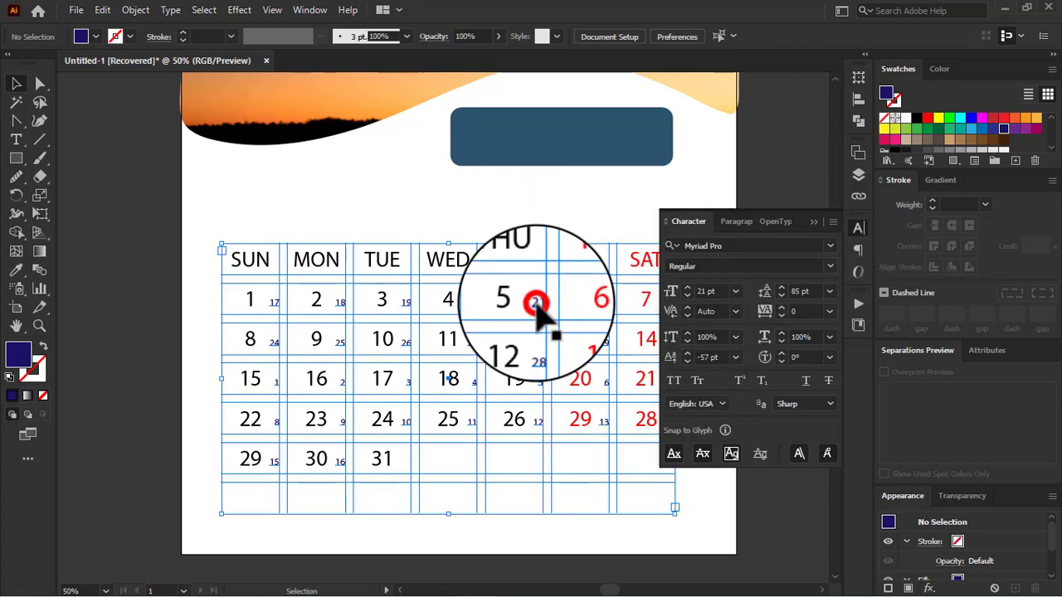
{"action": "left_click", "coordinate": [685, 362]}
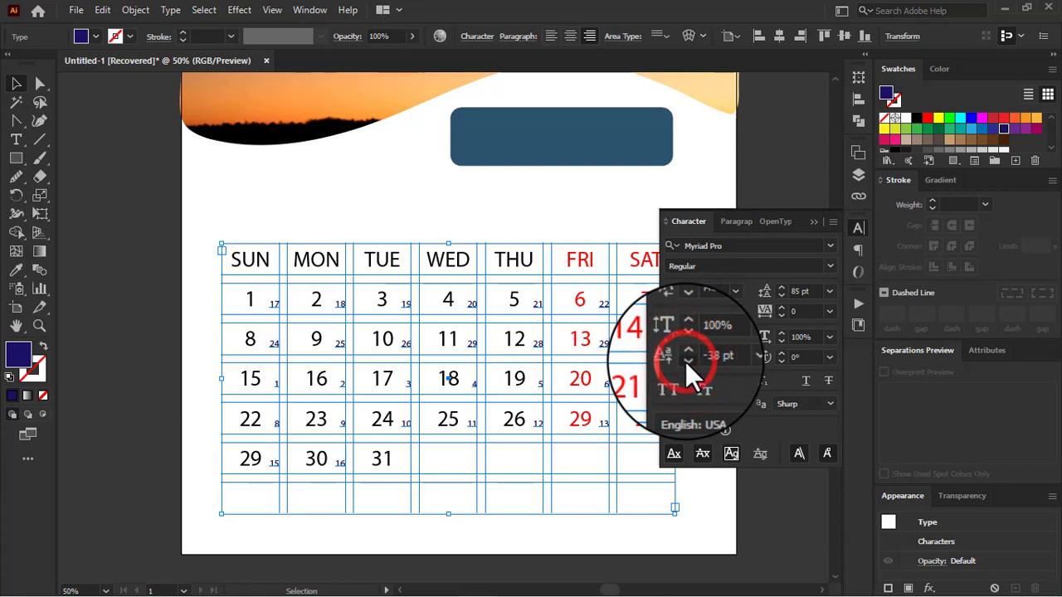
{"action": "left_click", "coordinate": [685, 362]}
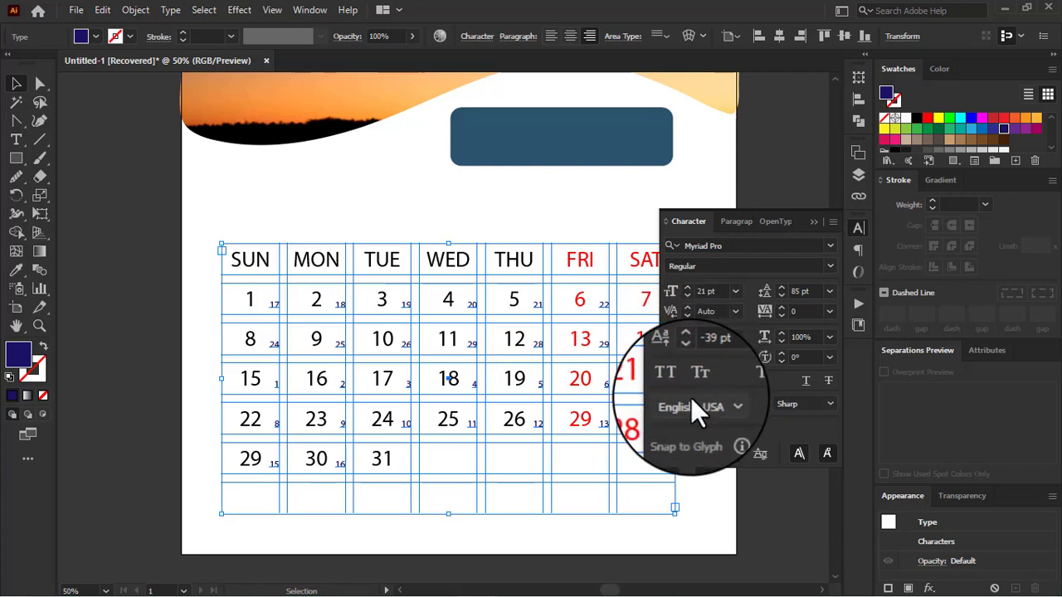
{"action": "left_click", "coordinate": [689, 362]}
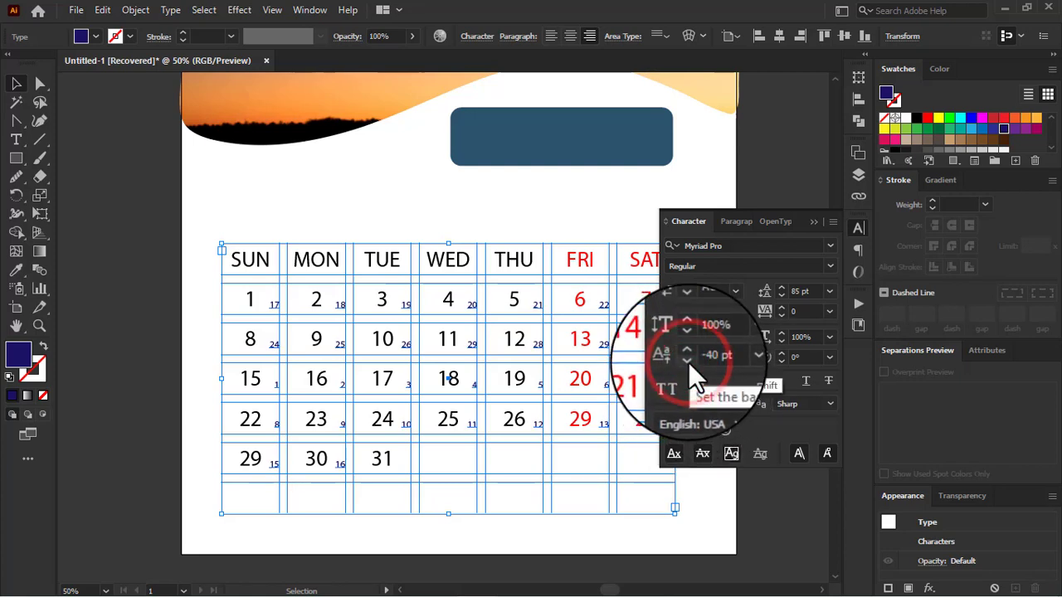
{"action": "left_click", "coordinate": [686, 352]}
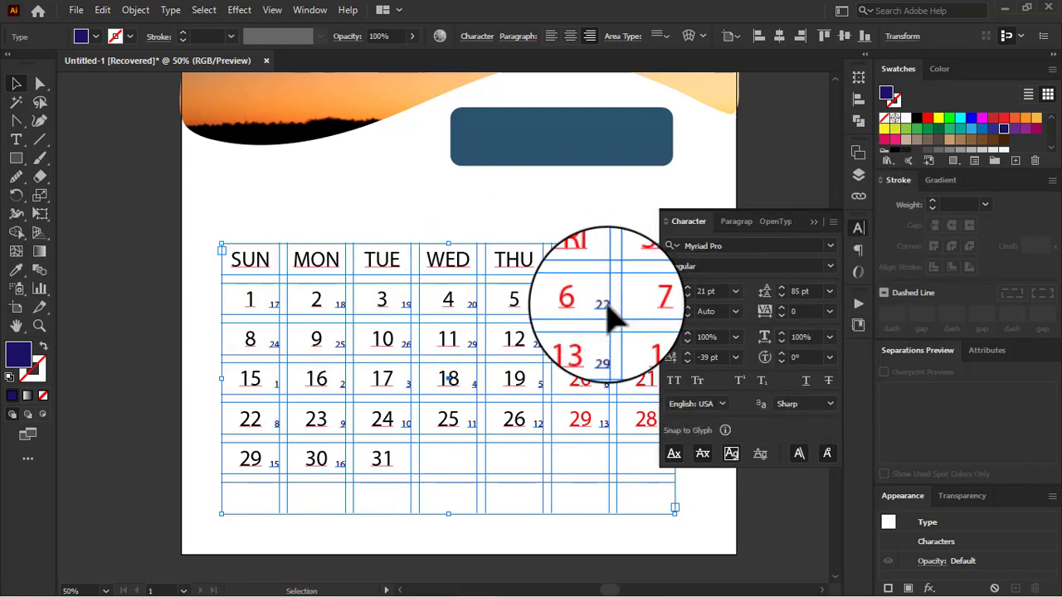
{"action": "left_click", "coordinate": [824, 213]}
{"action": "left_click", "coordinate": [792, 263]}
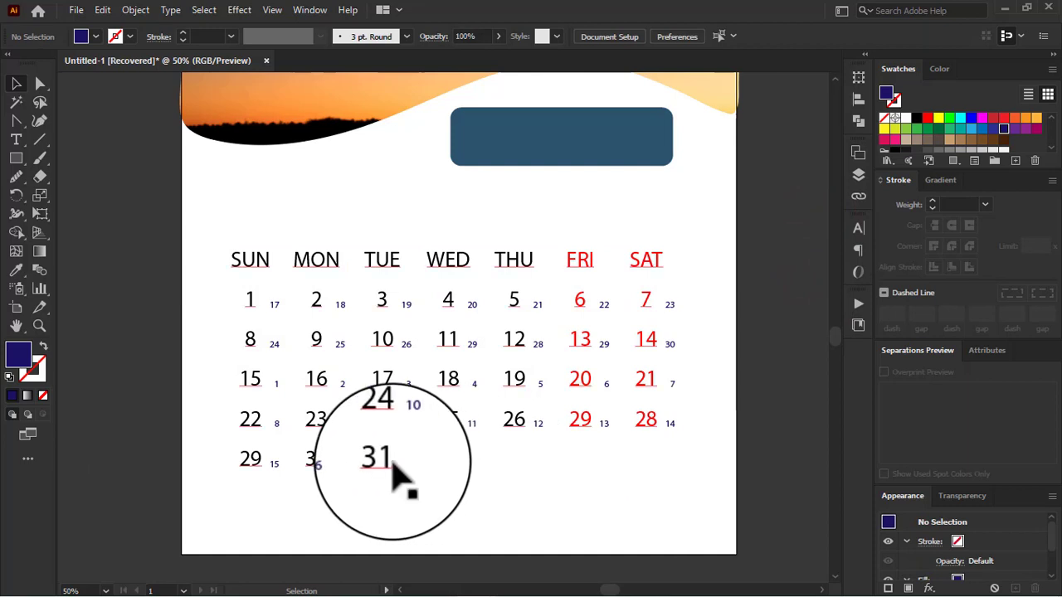
Step: Hide the English layer and select the Bangla grid for editing
{"action": "double_click", "coordinate": [392, 463]}
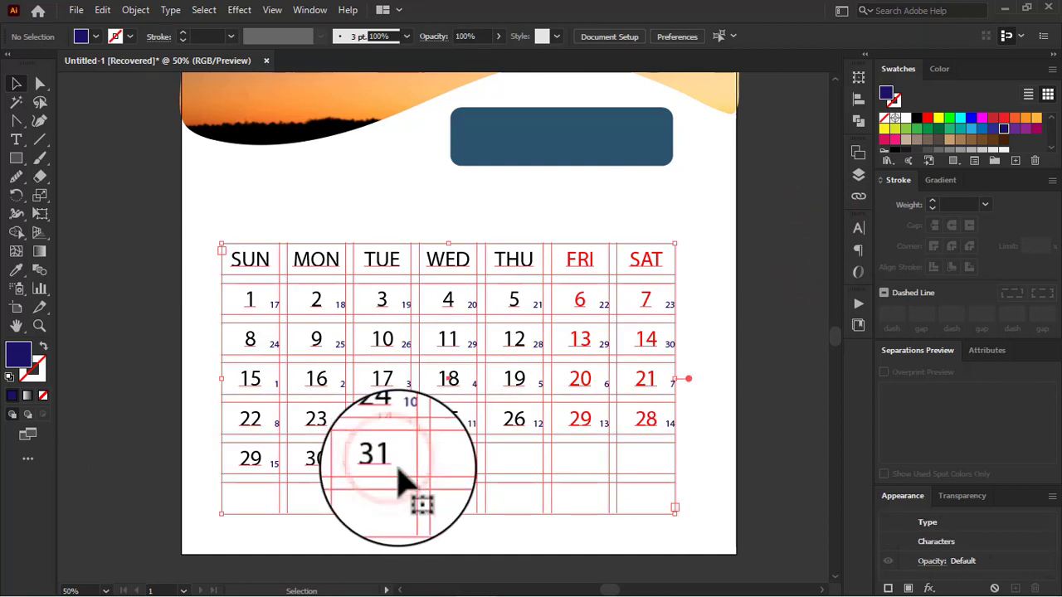
{"action": "left_click", "coordinate": [857, 172]}
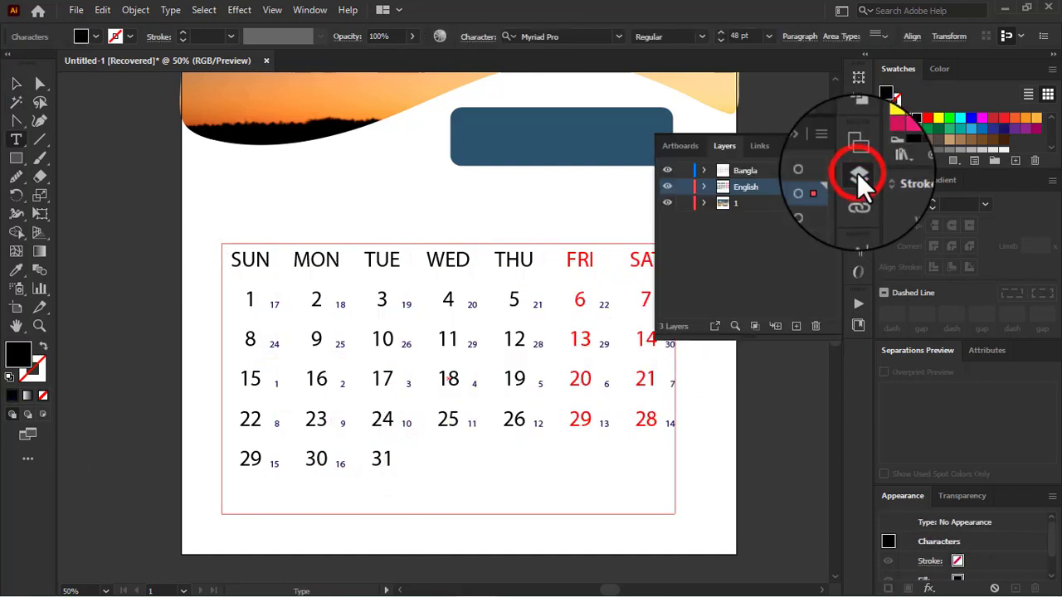
{"action": "left_click", "coordinate": [784, 170]}
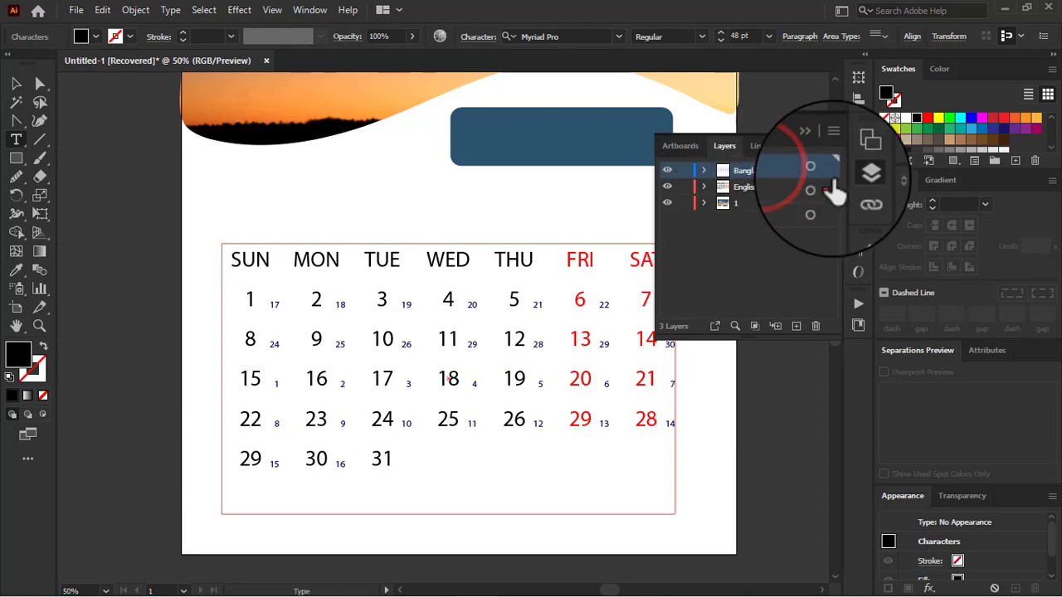
{"action": "left_click", "coordinate": [817, 170]}
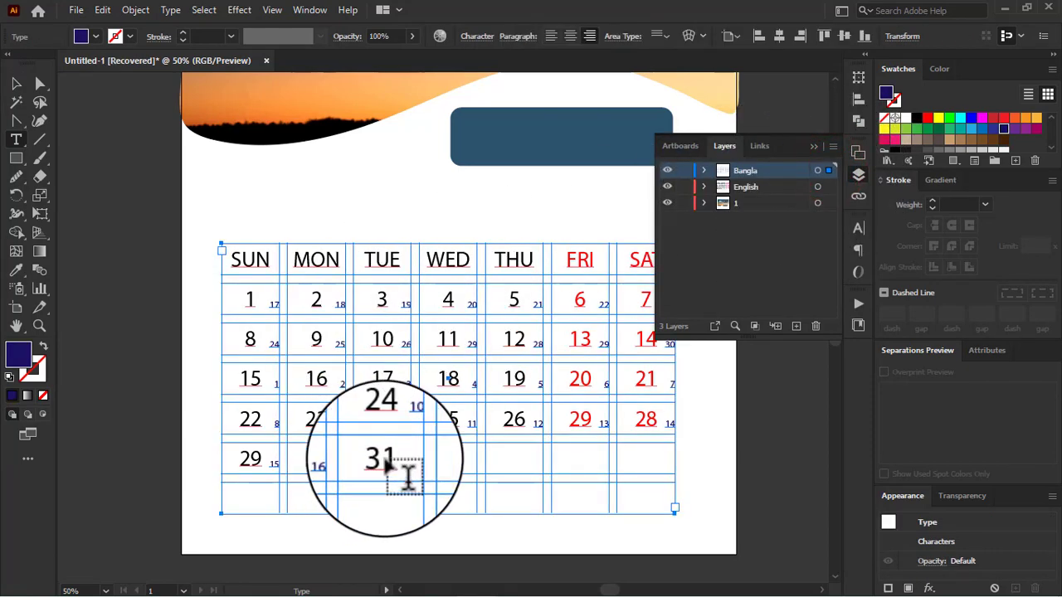
{"action": "left_click", "coordinate": [666, 187]}
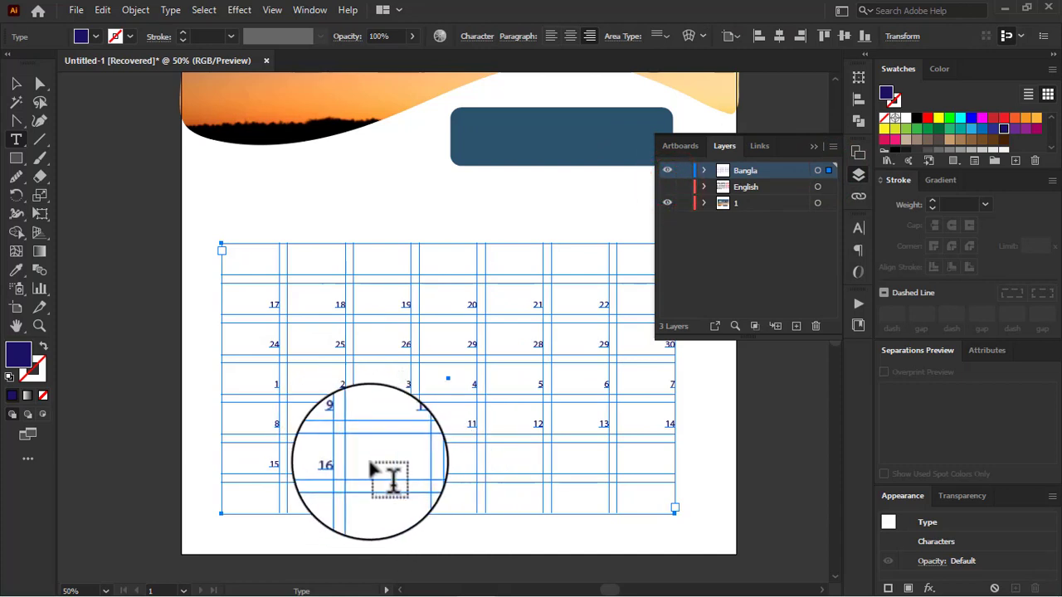
Step: Add the date 17 in the cell after 16 in the last row of the Bangla grid
{"action": "left_click", "coordinate": [785, 170]}
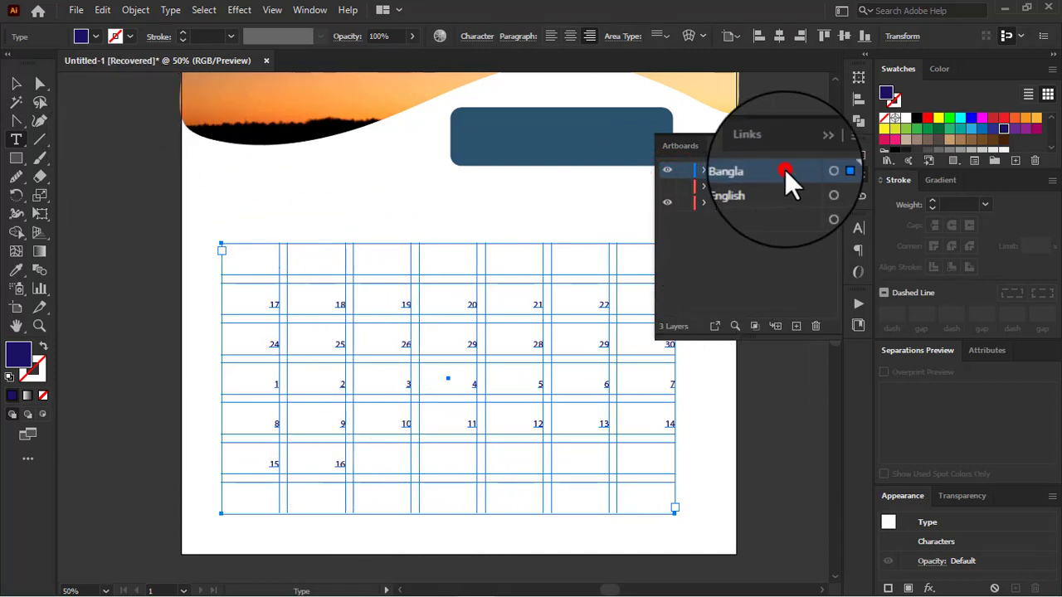
{"action": "left_click", "coordinate": [15, 84]}
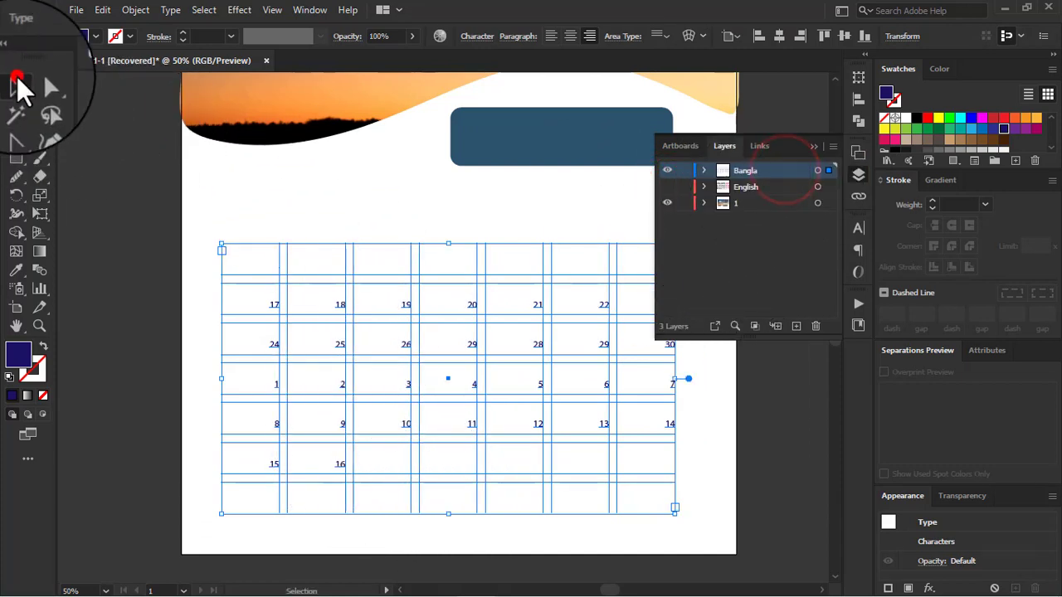
{"action": "left_click", "coordinate": [666, 171]}
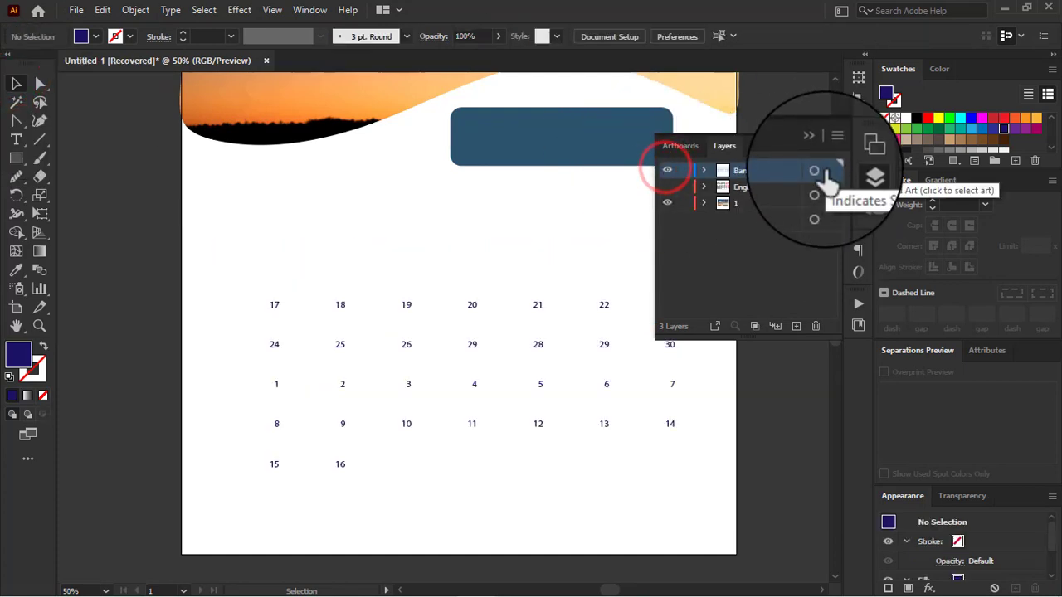
{"action": "left_click", "coordinate": [817, 170]}
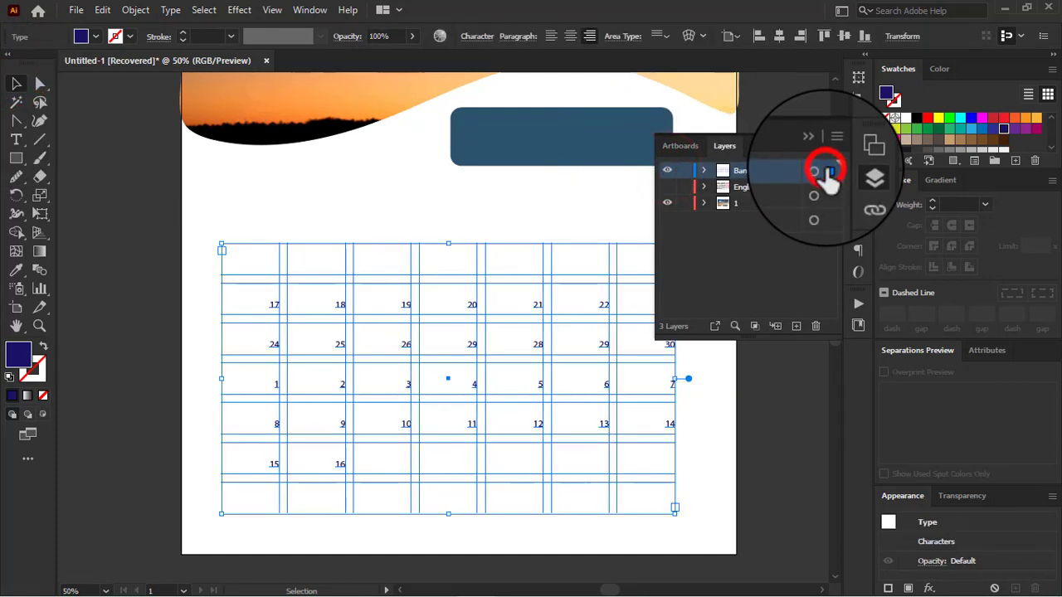
{"action": "double_click", "coordinate": [339, 463]}
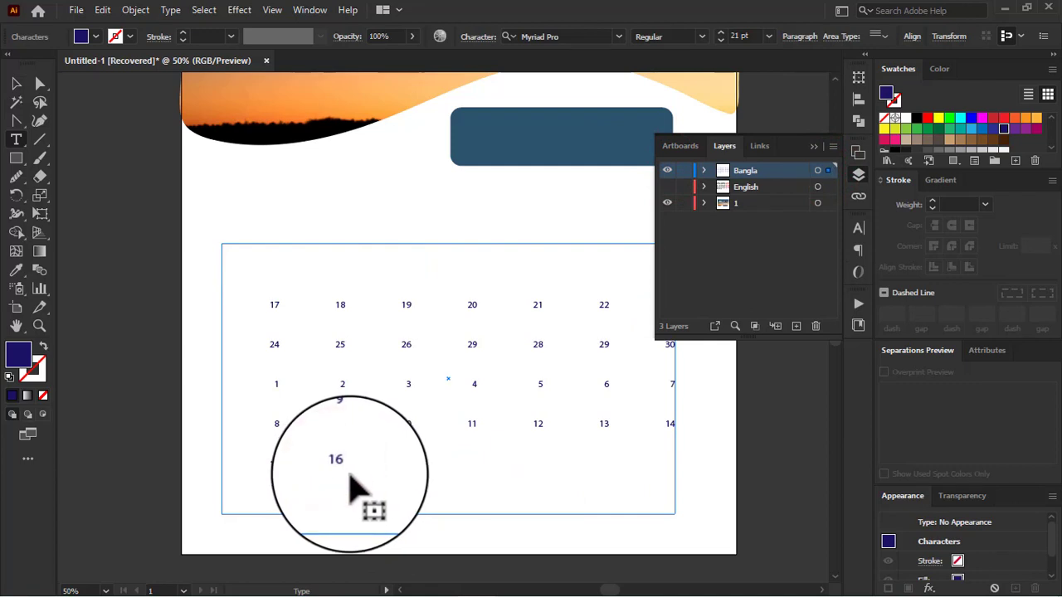
Step: Set the font of all dates in the Bangla grid to SutonnyMJ Regular
{"action": "key", "text": "ctrl+a"}
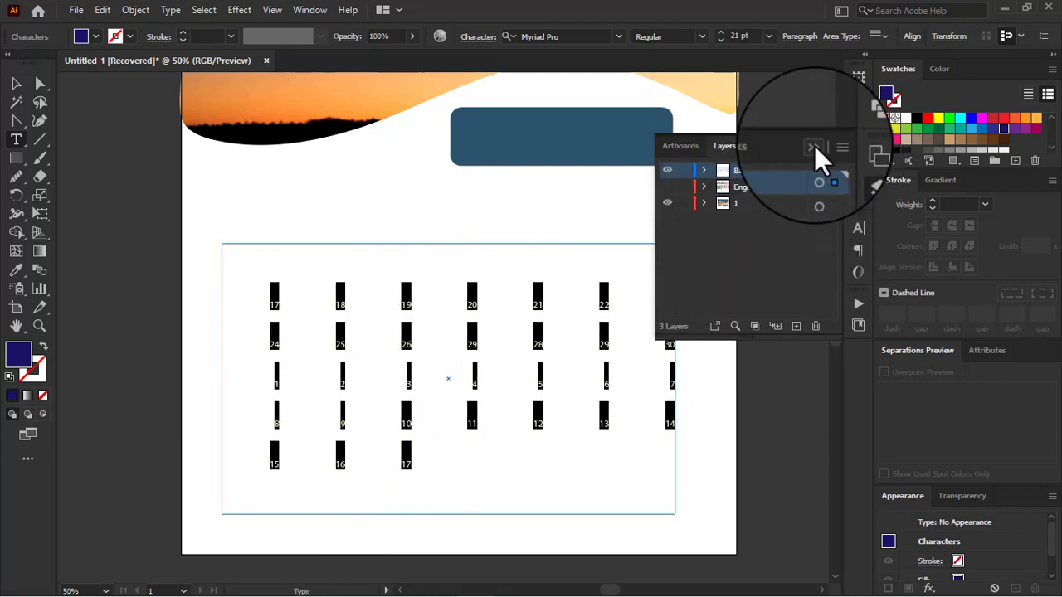
{"action": "left_click", "coordinate": [858, 230]}
{"action": "left_click", "coordinate": [730, 246]}
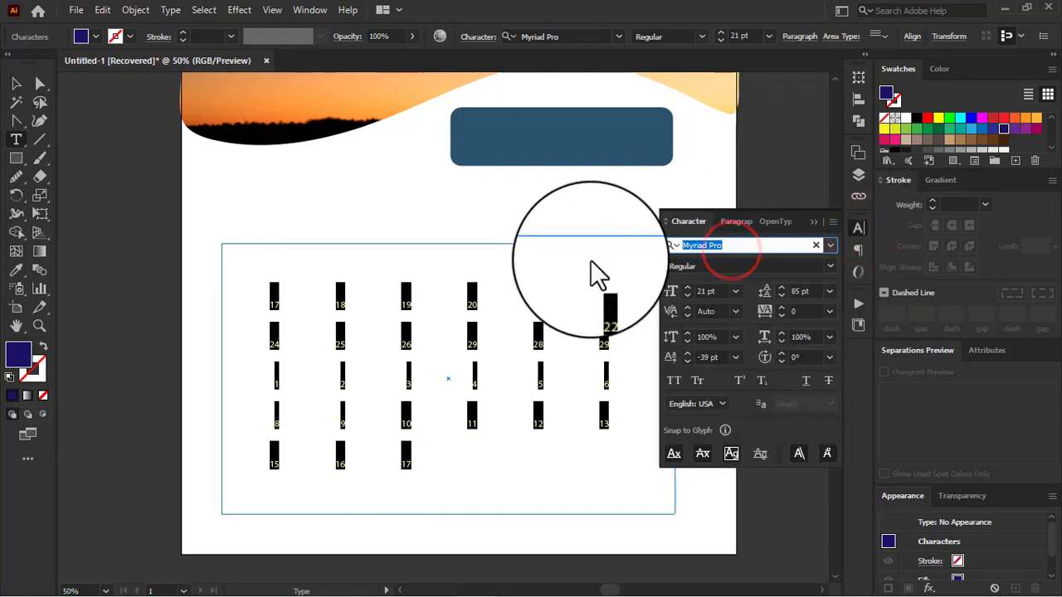
{"action": "type", "text": "suto"}
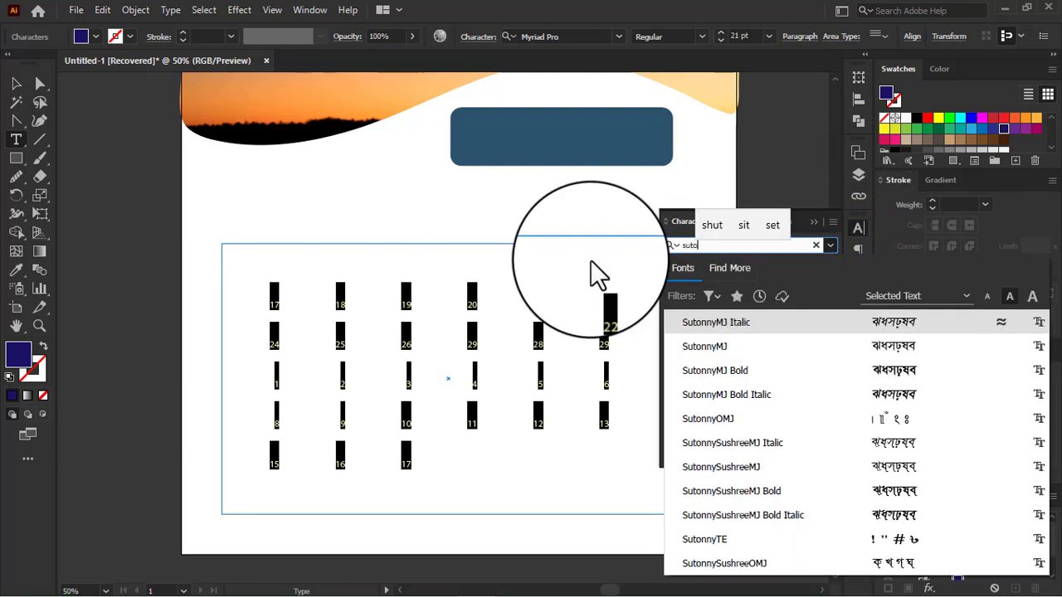
{"action": "left_click", "coordinate": [716, 343]}
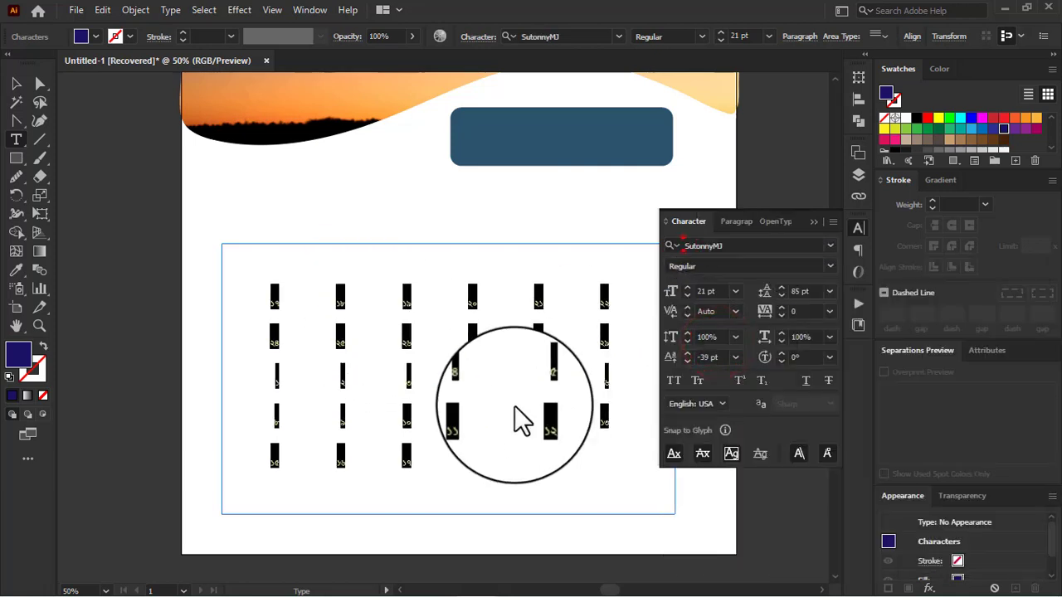
{"action": "left_click", "coordinate": [808, 219]}
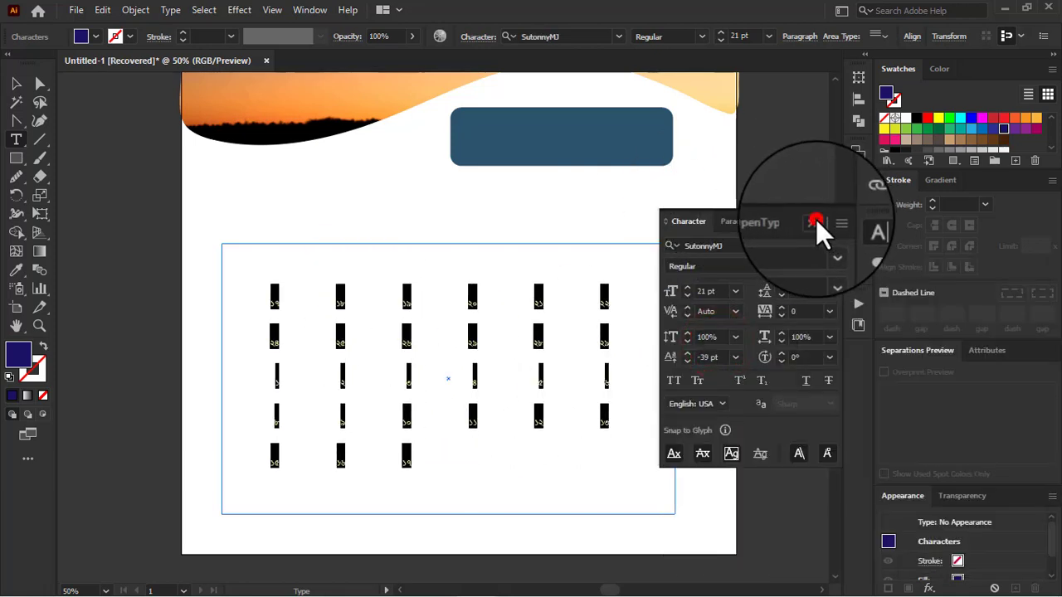
Step: Show the English layer and select its date grid to compare it with the Bangla dates
{"action": "left_click", "coordinate": [855, 174]}
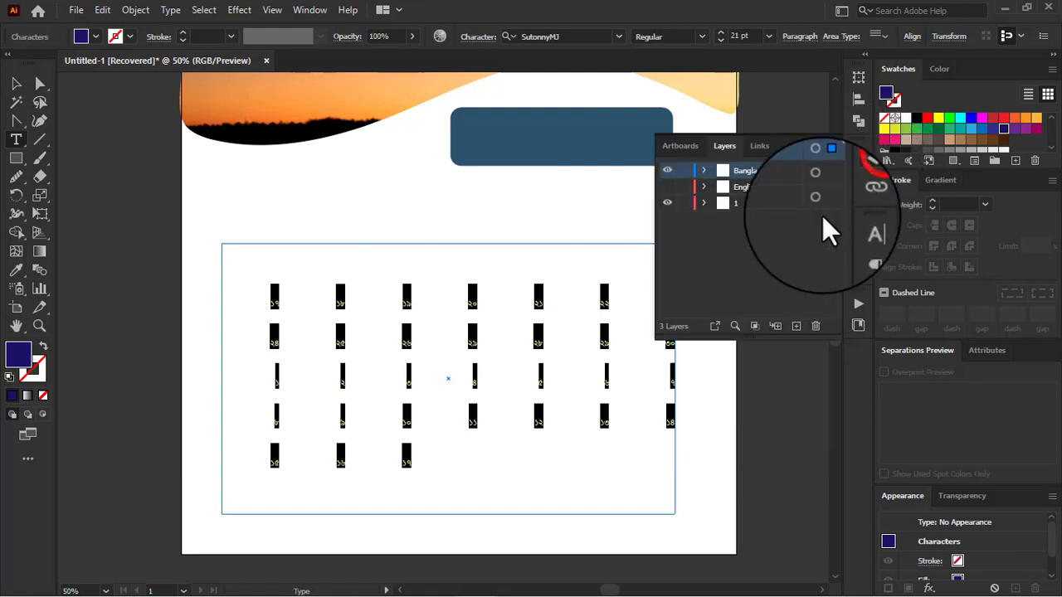
{"action": "left_click", "coordinate": [665, 187]}
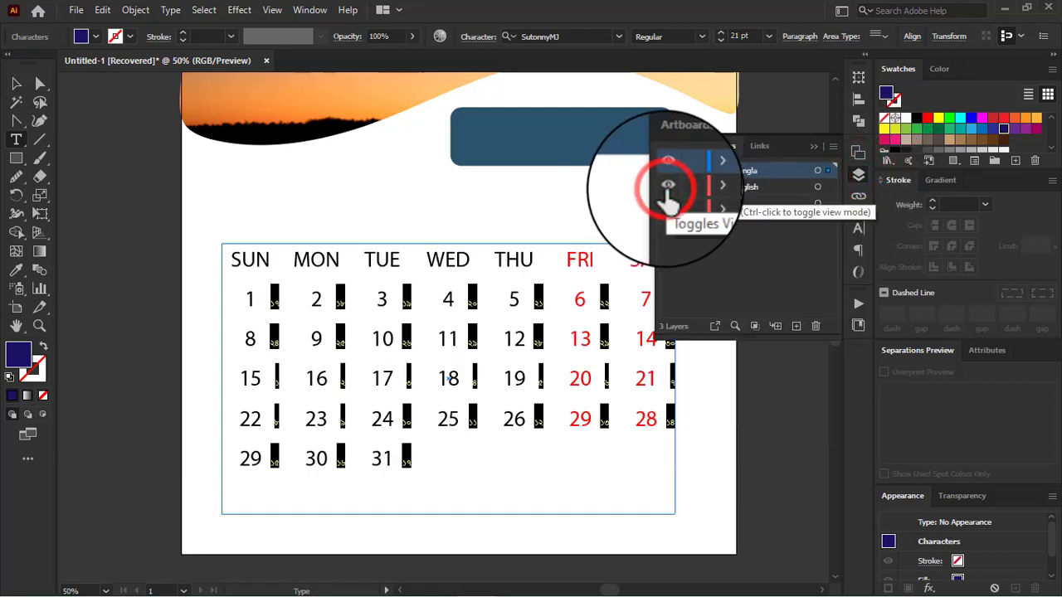
{"action": "left_click", "coordinate": [818, 187]}
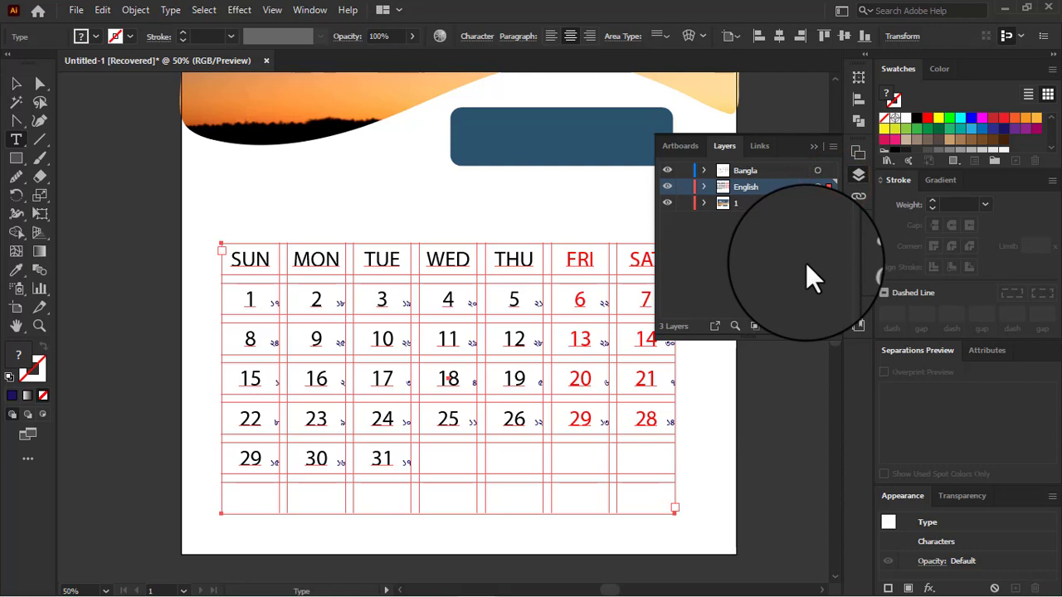
Step: Select the Bangla date grid and hide the English layer
{"action": "left_click", "coordinate": [775, 170]}
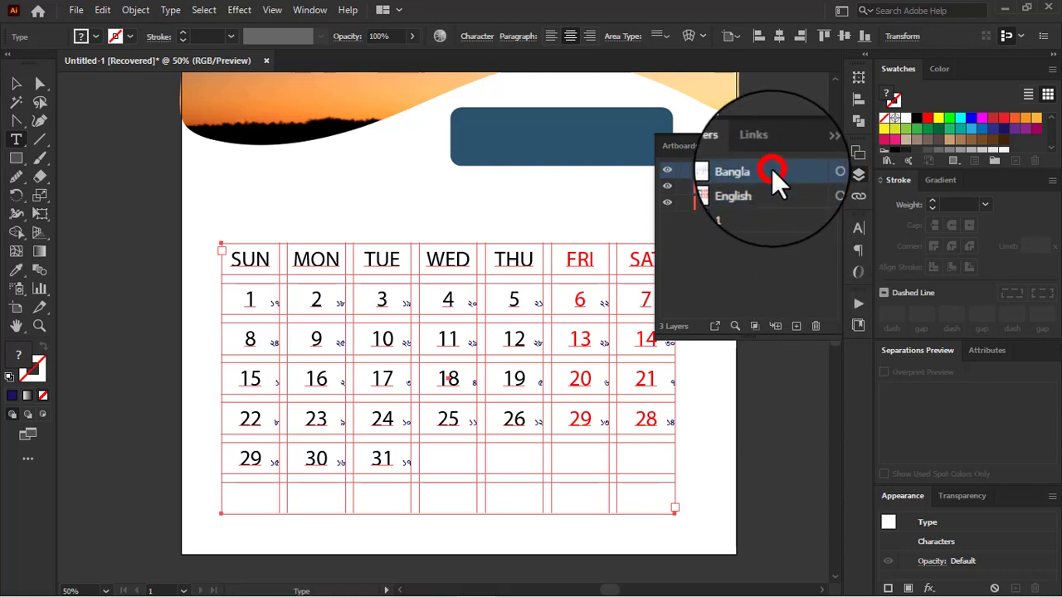
{"action": "left_click", "coordinate": [816, 170]}
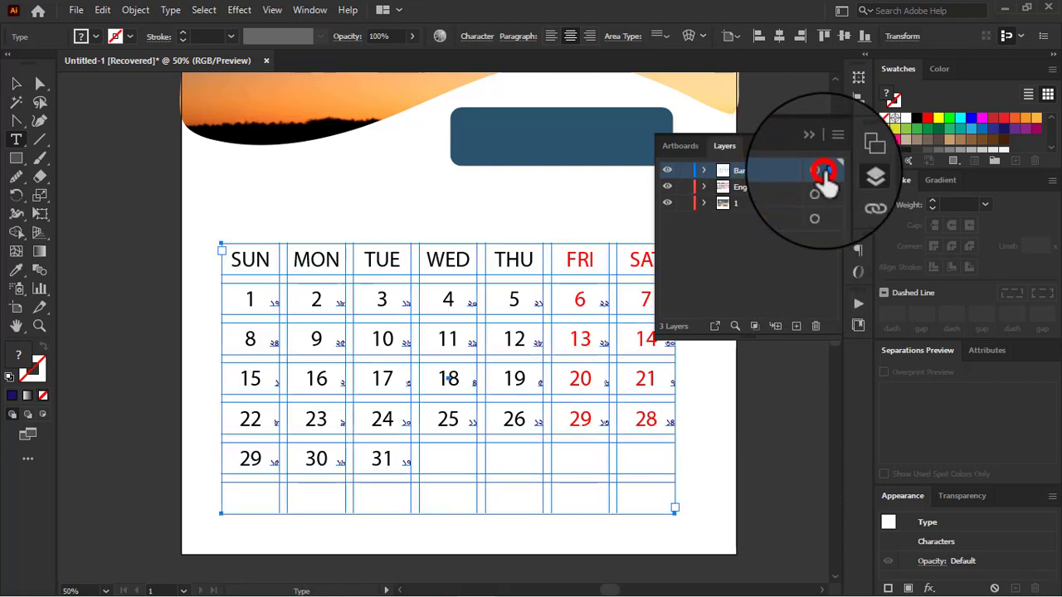
{"action": "left_click", "coordinate": [669, 187]}
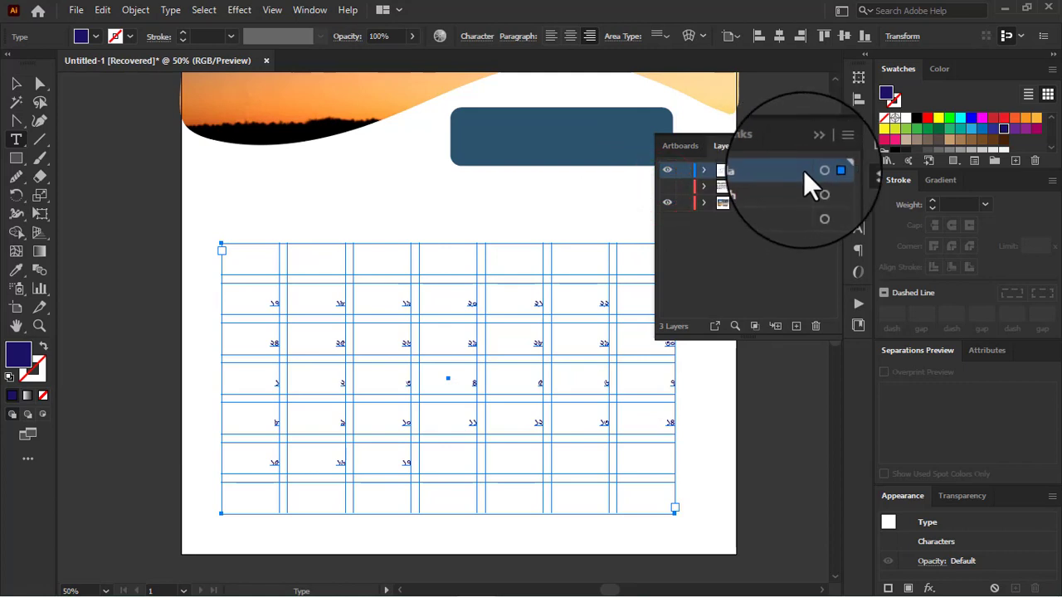
Step: Duplicate the Bangla layer and rename the copy abaric
{"action": "left_click_drag", "start_coordinate": [793, 172], "coordinate": [796, 328]}
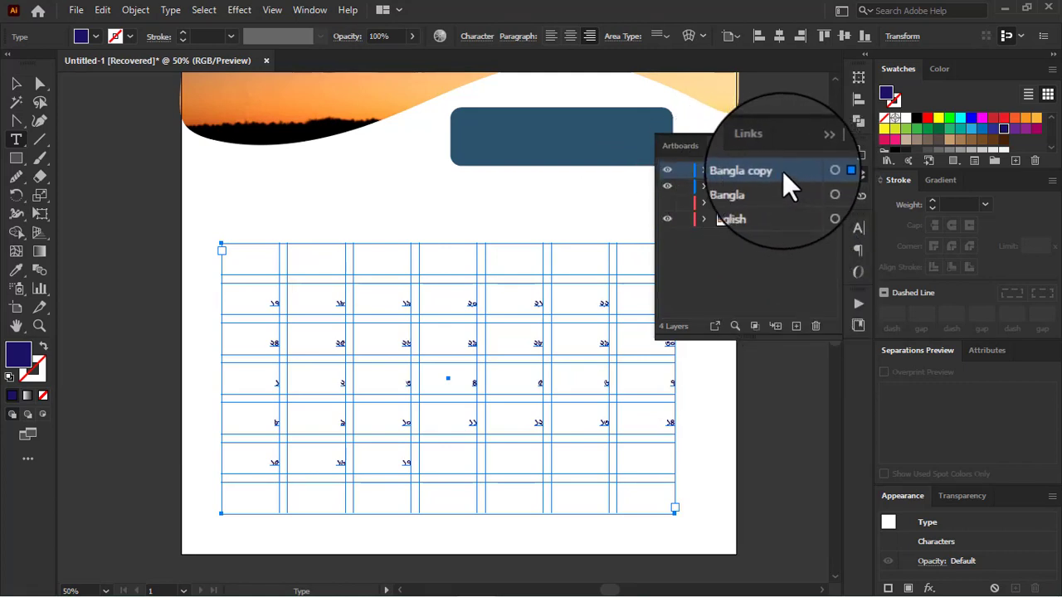
{"action": "left_click", "coordinate": [767, 169]}
{"action": "double_click", "coordinate": [767, 170]}
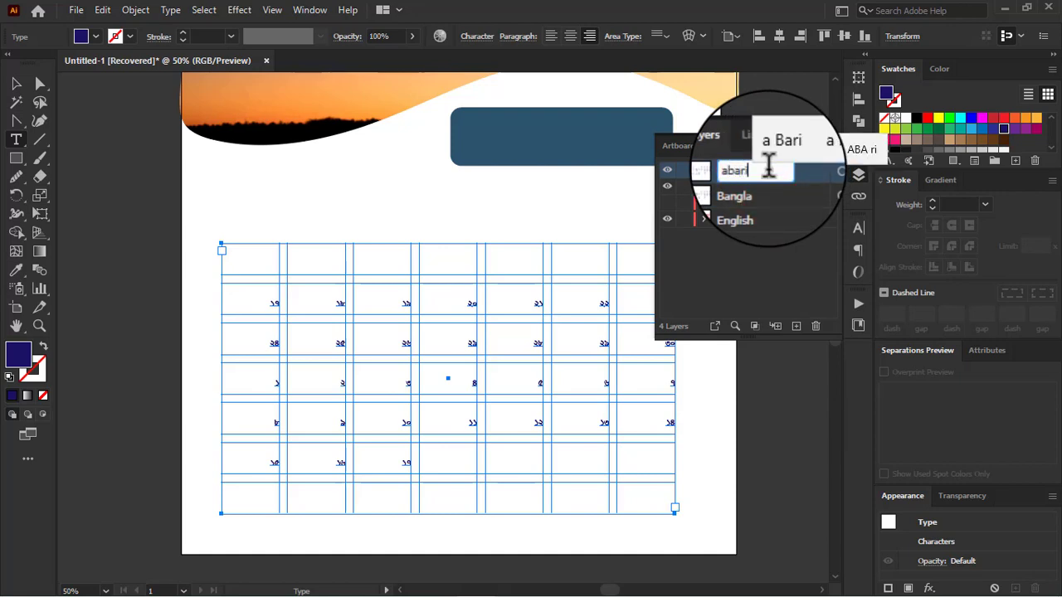
{"action": "type", "text": "abaric"}
{"action": "key", "text": "Return"}
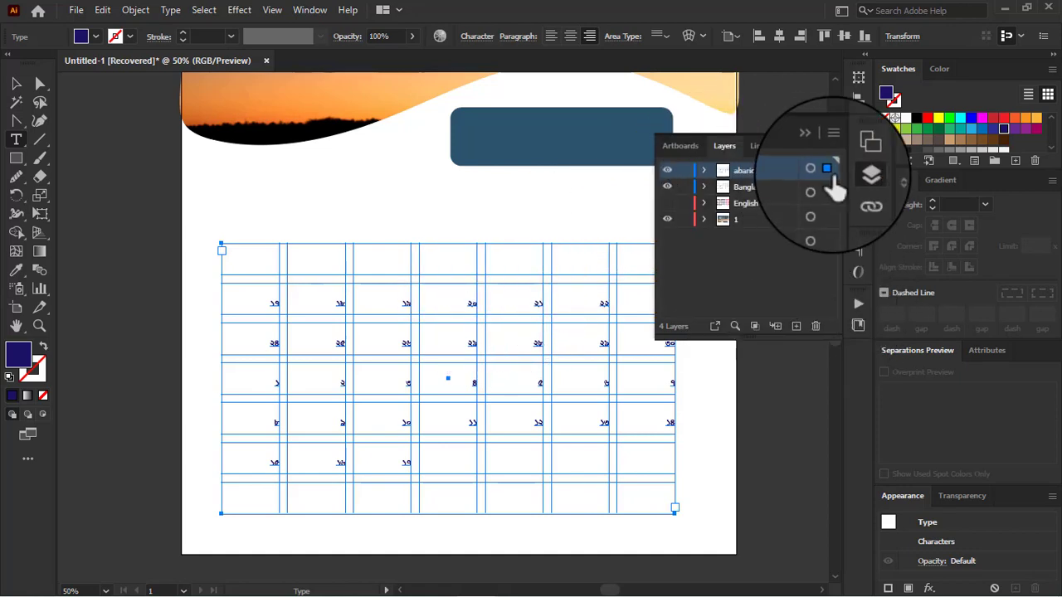
Step: Align the dates of the abaric layer's grid to the left of their cells
{"action": "left_click", "coordinate": [859, 227]}
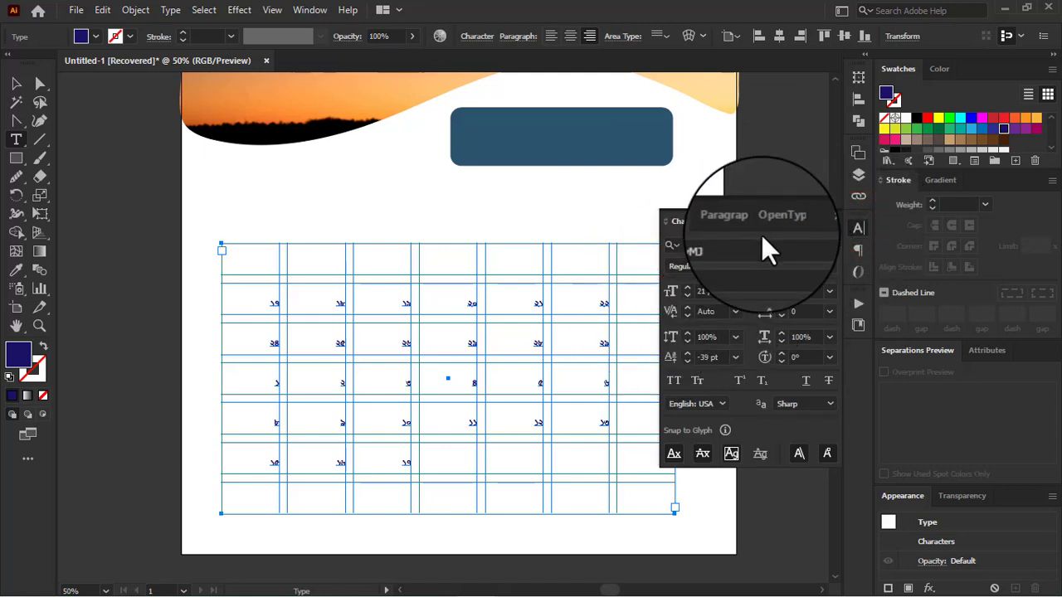
{"action": "left_click", "coordinate": [734, 221]}
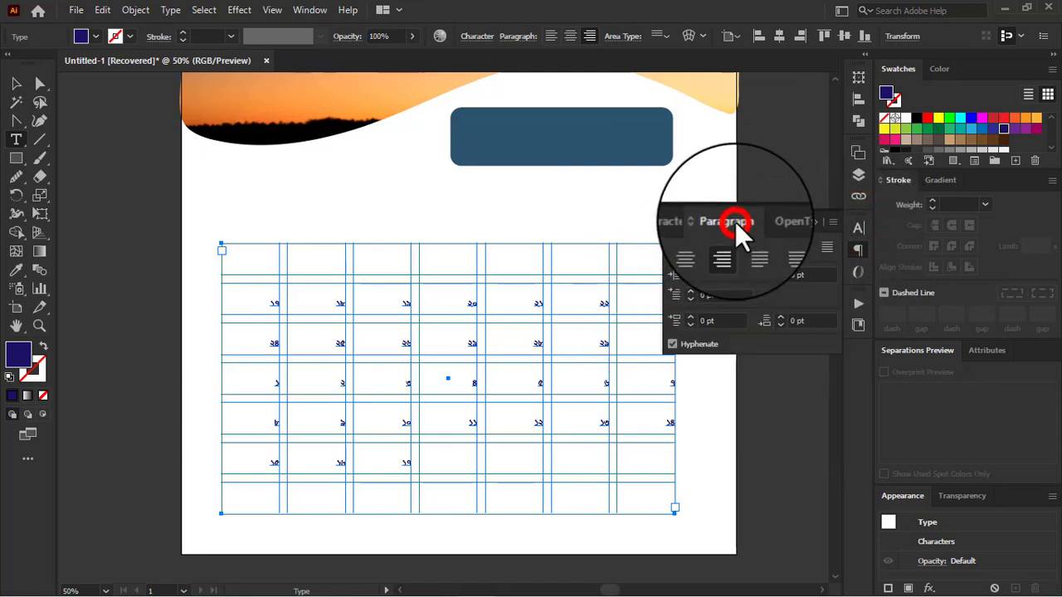
{"action": "left_click", "coordinate": [676, 247]}
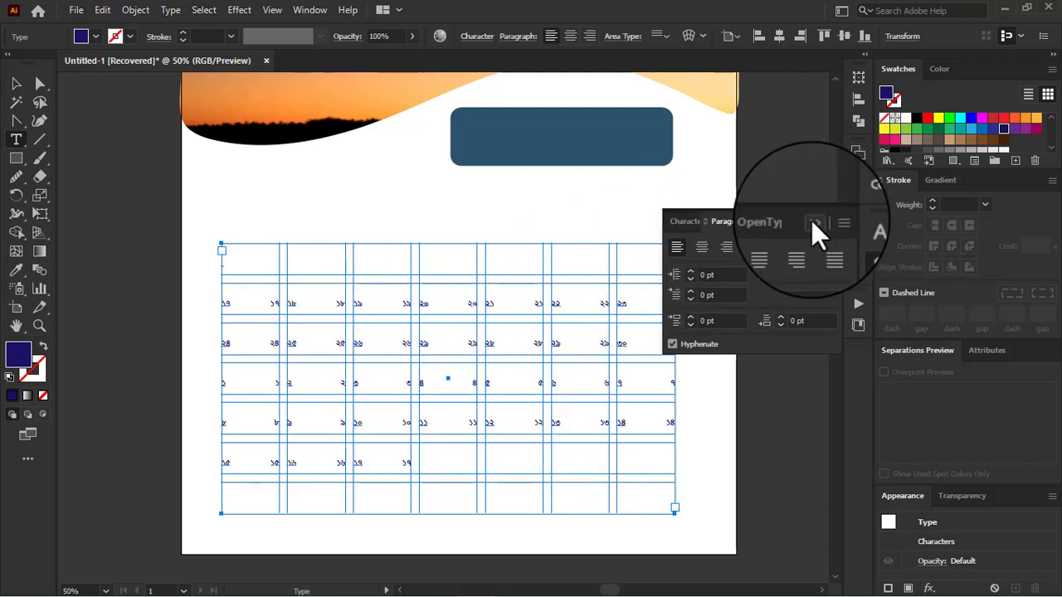
Step: Show the English layer again and deselect the abaric date grid
{"action": "left_click", "coordinate": [858, 173]}
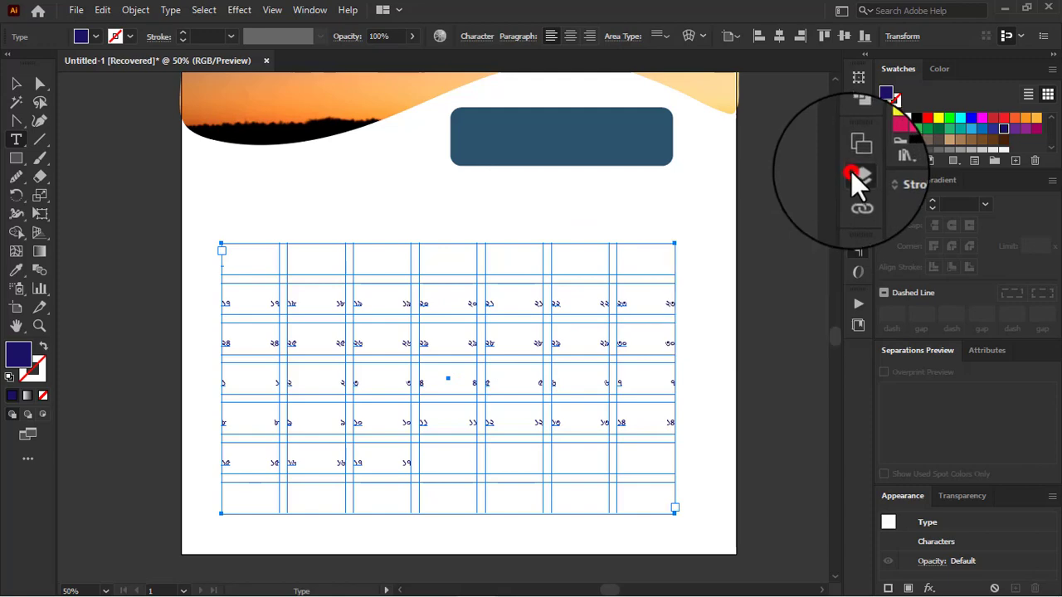
{"action": "left_click", "coordinate": [667, 202]}
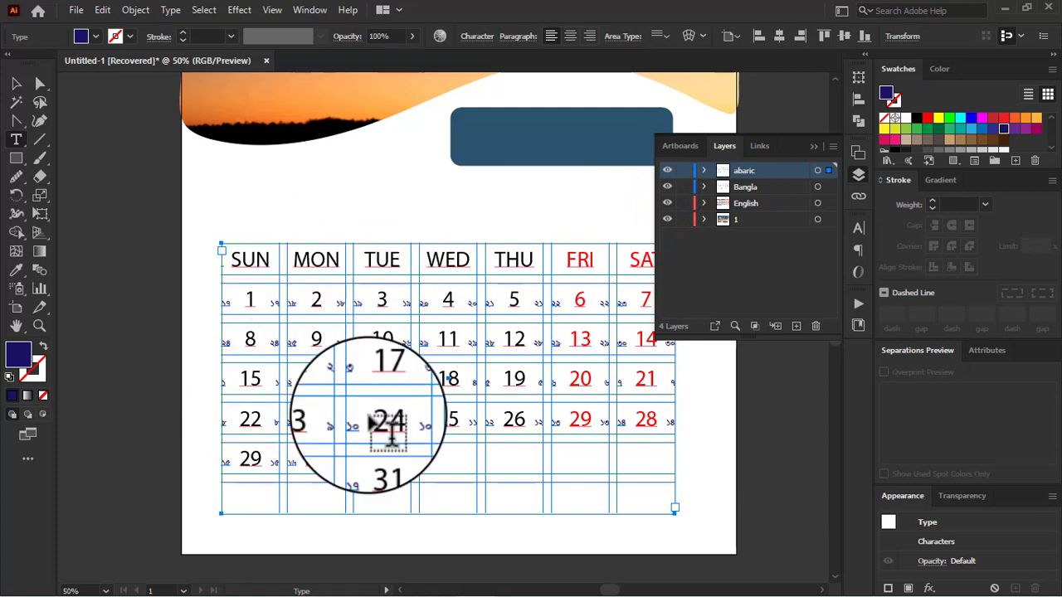
{"action": "left_click", "coordinate": [16, 83]}
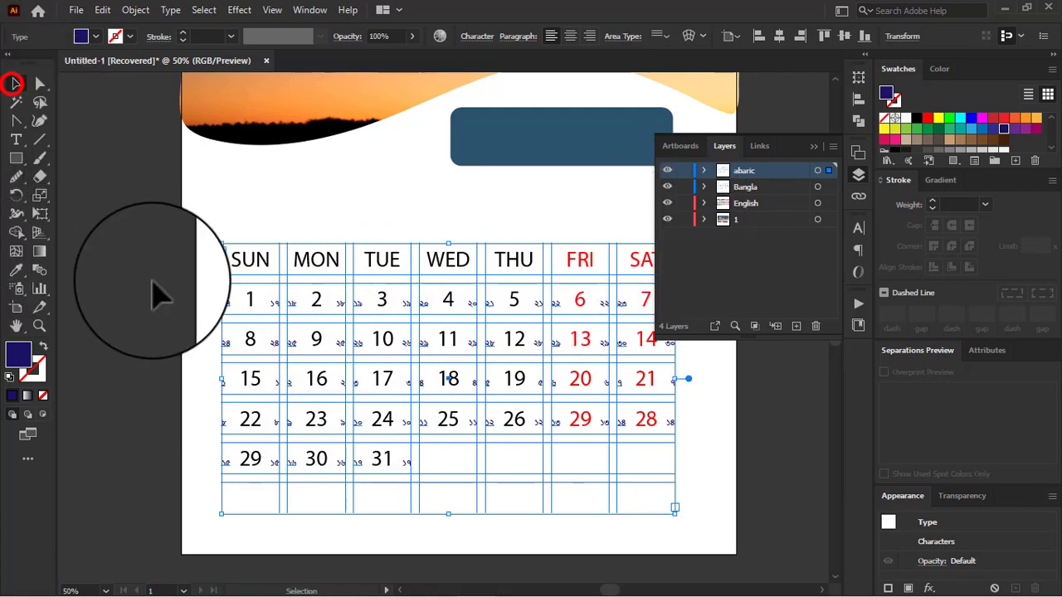
{"action": "left_click", "coordinate": [152, 280]}
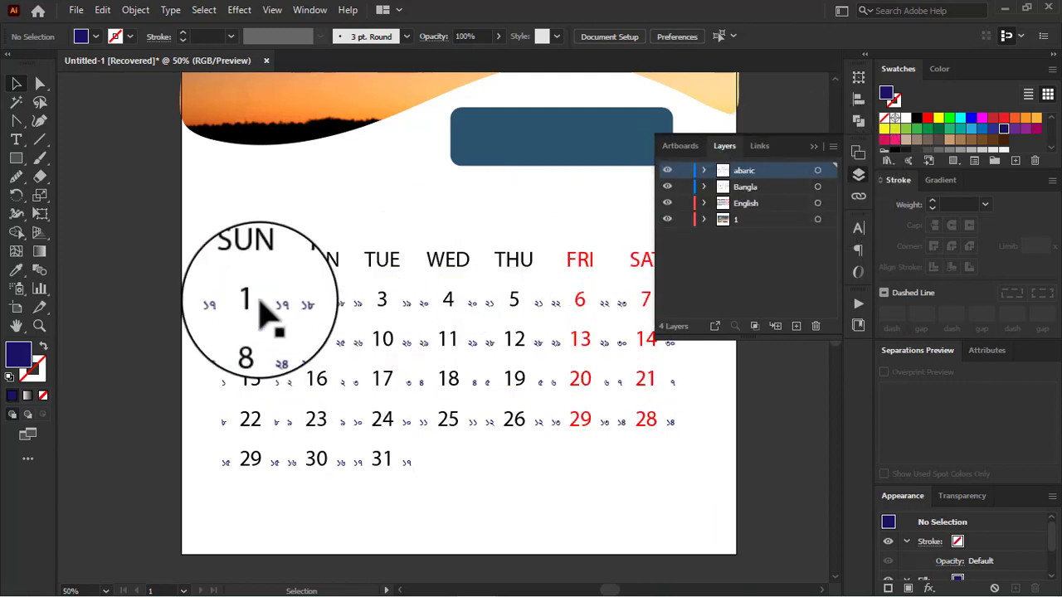
Step: Select the abaric date grid and search the fonts for "aer" and "mons"
{"action": "left_click", "coordinate": [225, 299]}
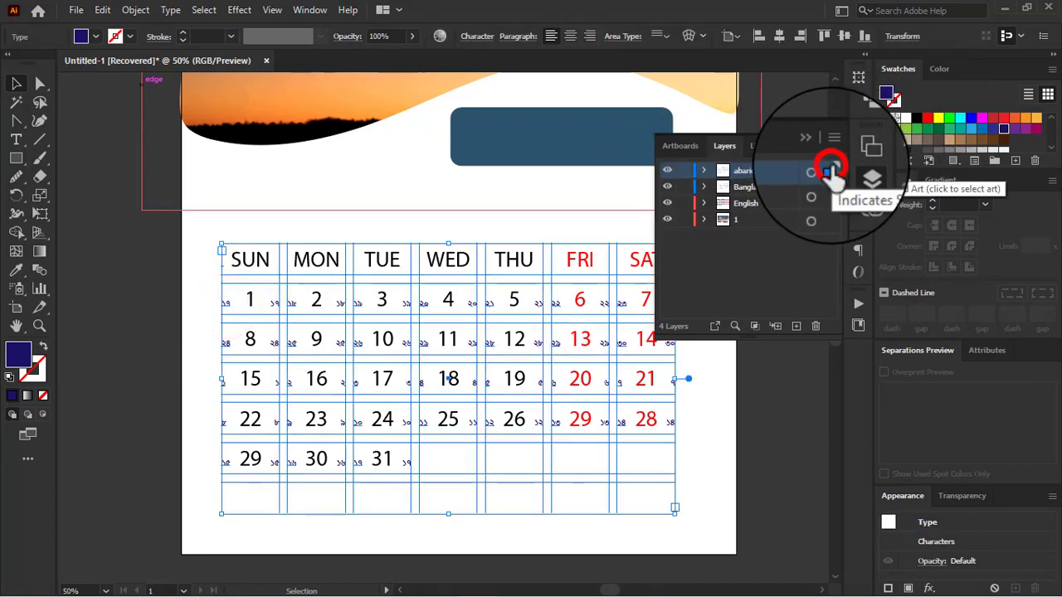
{"action": "left_click", "coordinate": [854, 226]}
{"action": "left_click", "coordinate": [739, 246]}
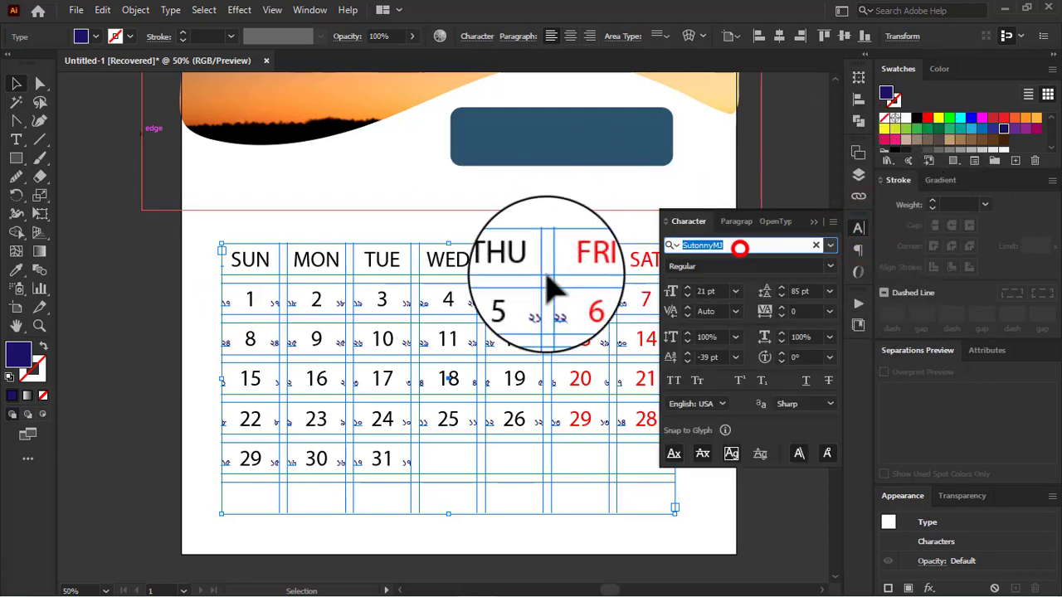
{"action": "type", "text": "ae"}
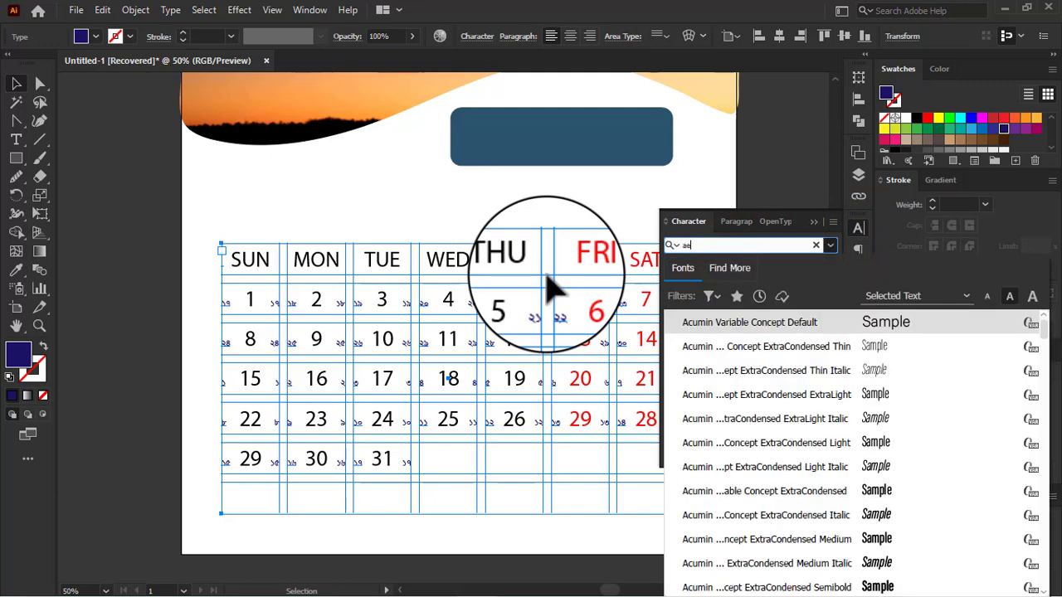
{"action": "type", "text": "rabi"}
{"action": "key", "text": "BackSpace"}
{"action": "key", "text": "BackSpace"}
{"action": "key", "text": "BackSpace"}
{"action": "key", "text": "BackSpace"}
{"action": "key", "text": "BackSpace"}
{"action": "key", "text": "BackSpace"}
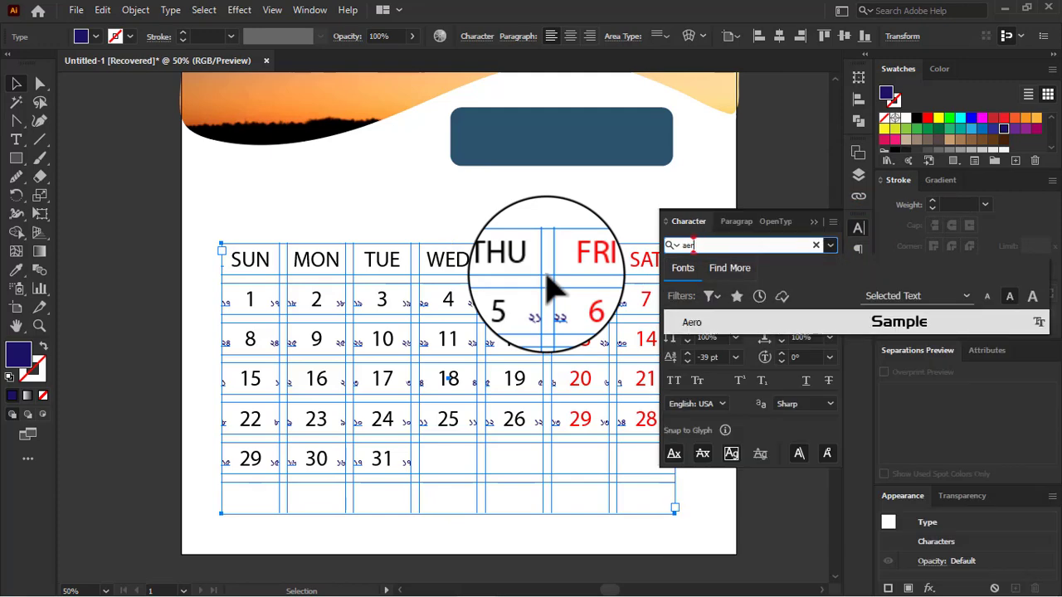
{"action": "type", "text": "m"}
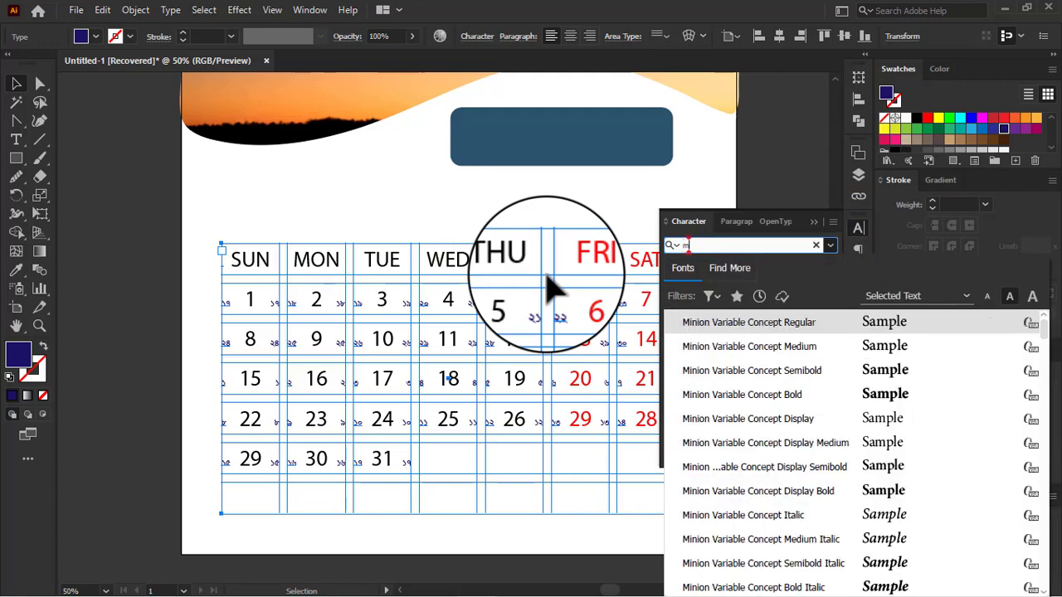
{"action": "type", "text": "on"}
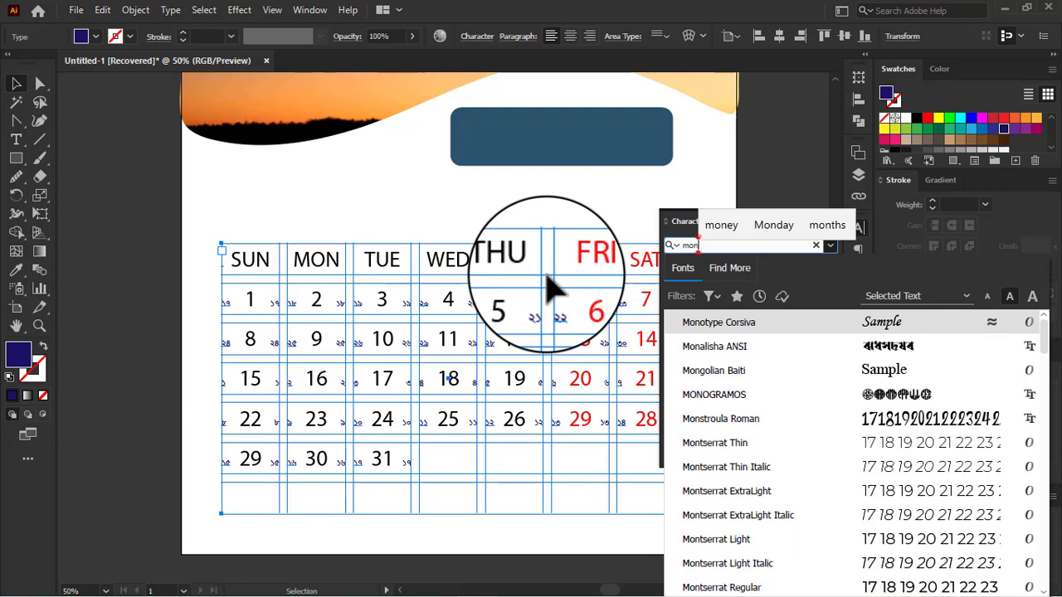
{"action": "type", "text": "s"}
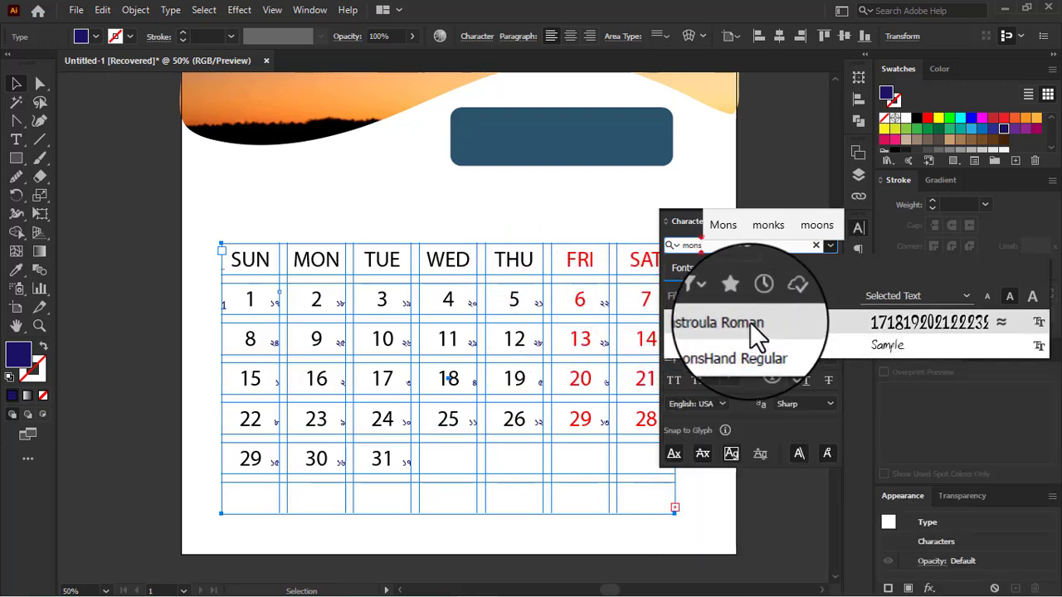
Step: Set the abaric date grid's font to Montserrat Medium and deselect it
{"action": "left_click", "coordinate": [720, 246]}
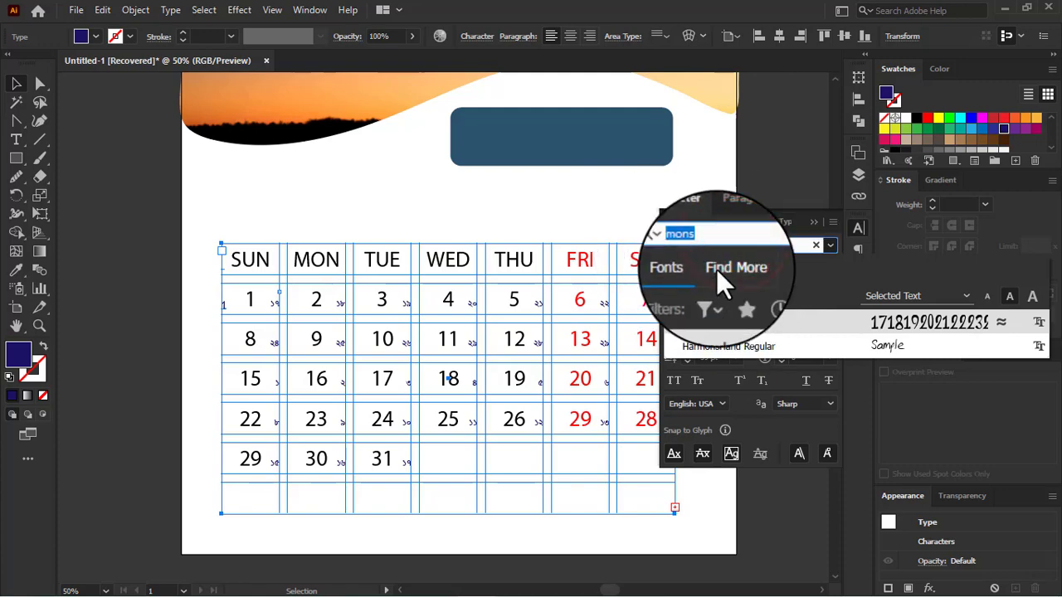
{"action": "type", "text": "mont"}
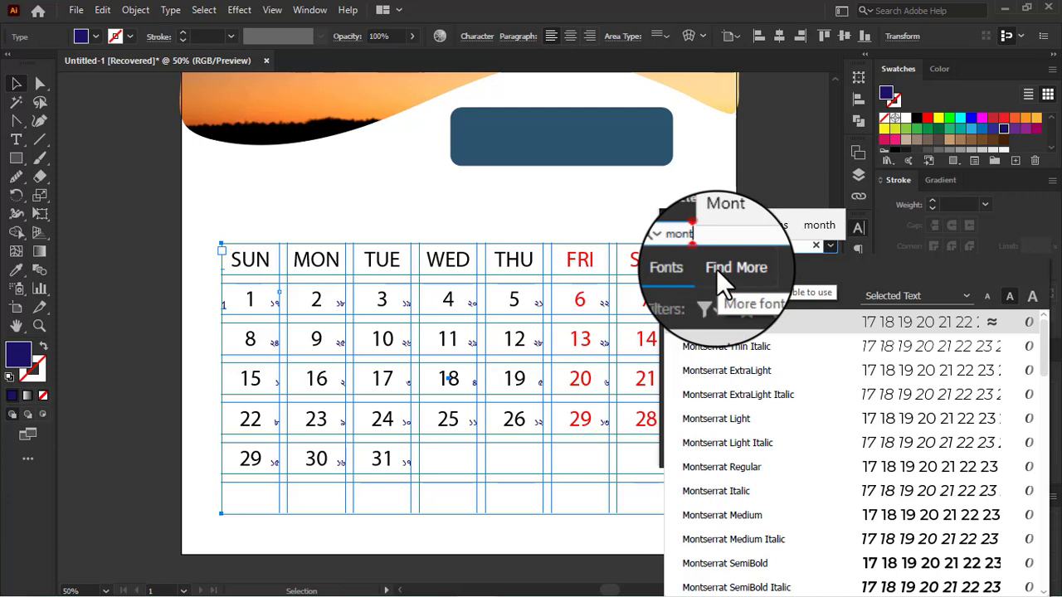
{"action": "left_click", "coordinate": [741, 516]}
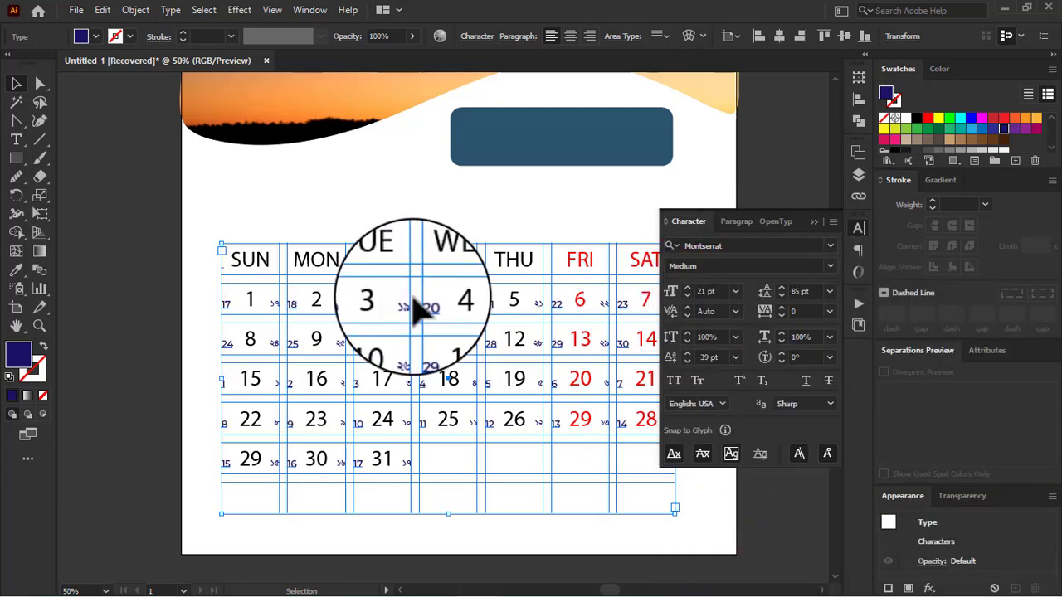
{"action": "left_click", "coordinate": [16, 83]}
{"action": "left_click", "coordinate": [129, 193]}
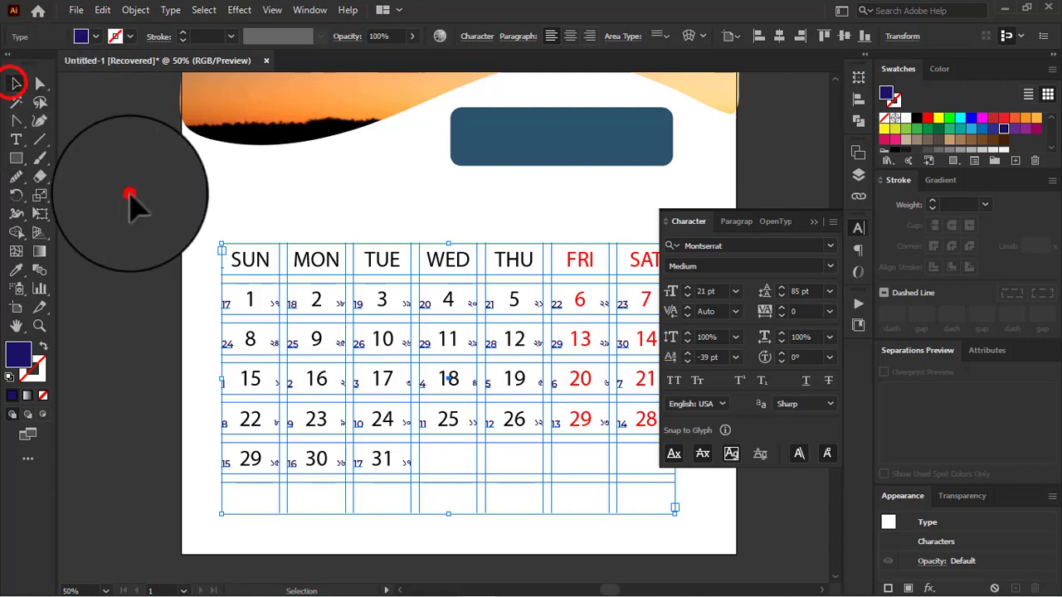
Step: Select the English layer's calendar grid and set its font style to Myriad Pro Bold
{"action": "left_click", "coordinate": [422, 346]}
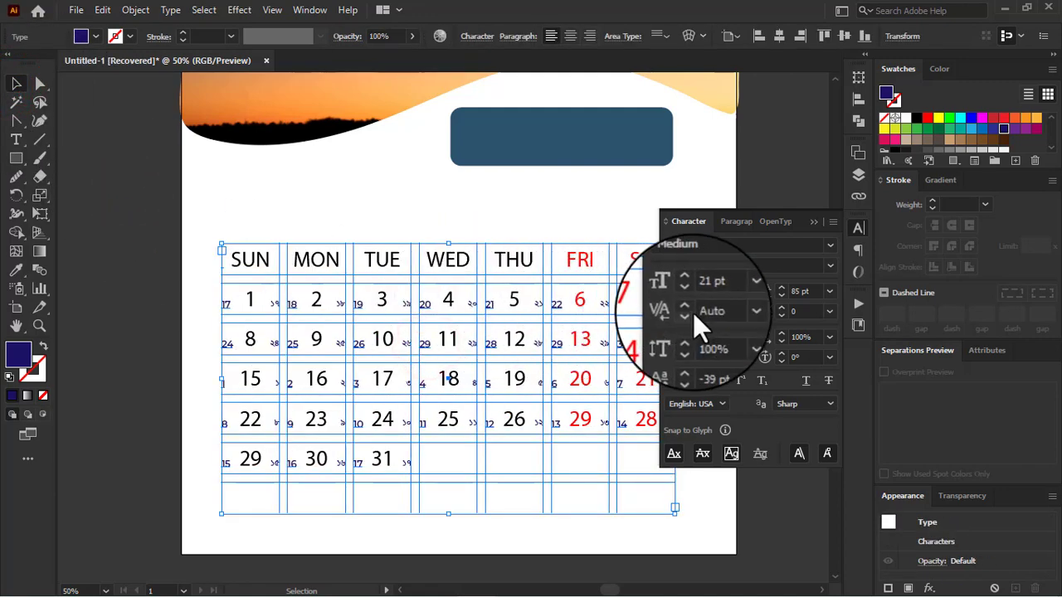
{"action": "left_click", "coordinate": [857, 175]}
{"action": "left_click", "coordinate": [763, 203]}
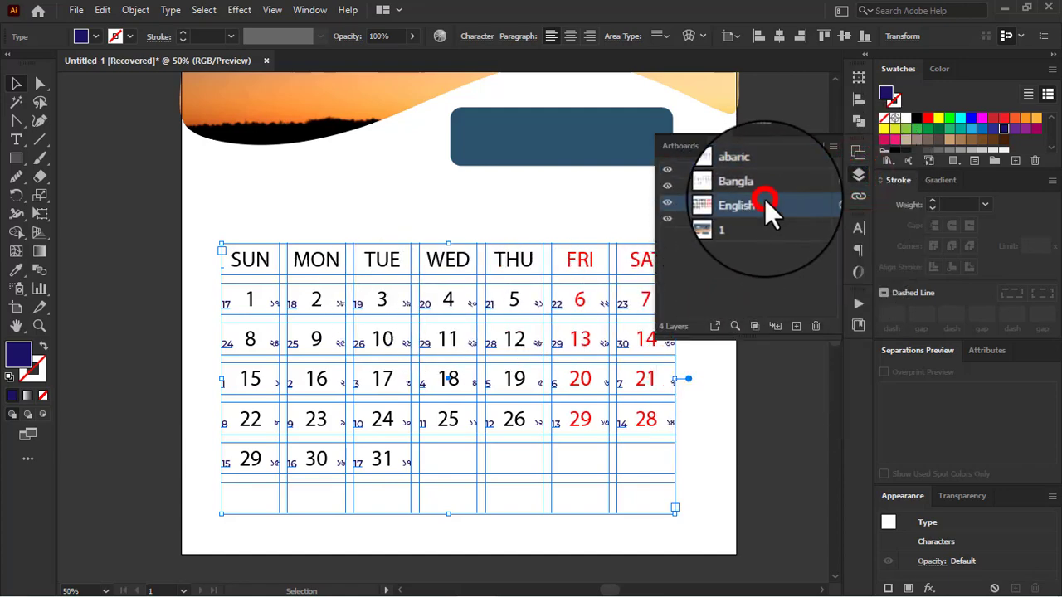
{"action": "left_click", "coordinate": [828, 203]}
{"action": "left_click", "coordinate": [857, 228]}
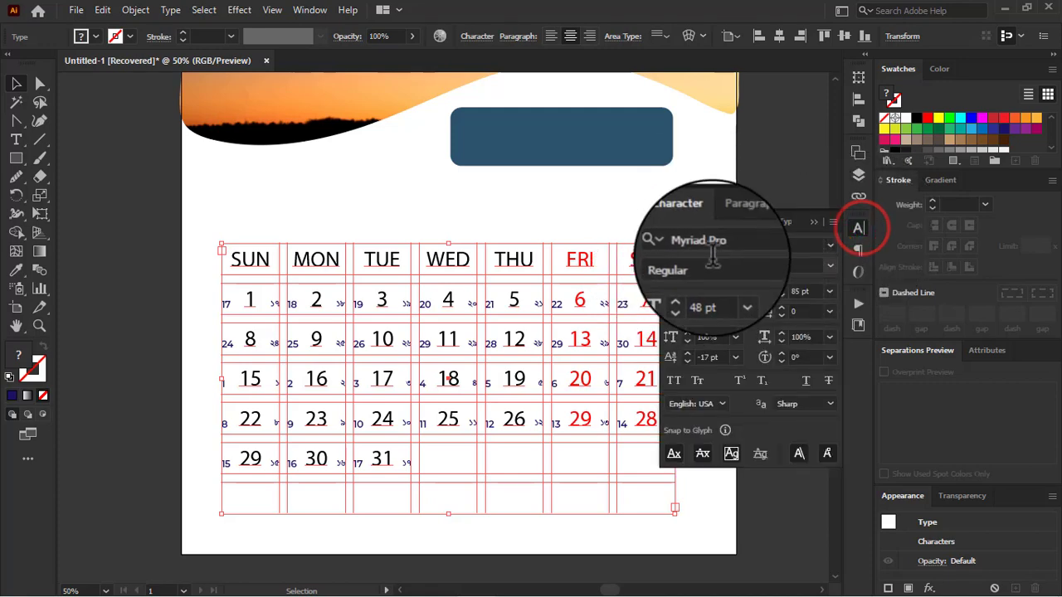
{"action": "left_click", "coordinate": [834, 266]}
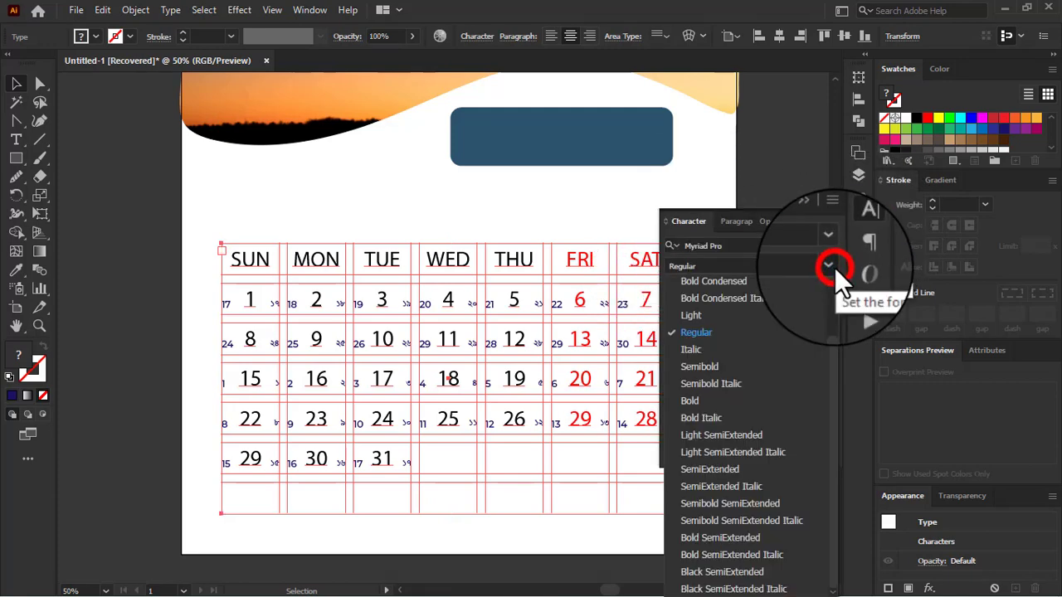
{"action": "left_click", "coordinate": [688, 400]}
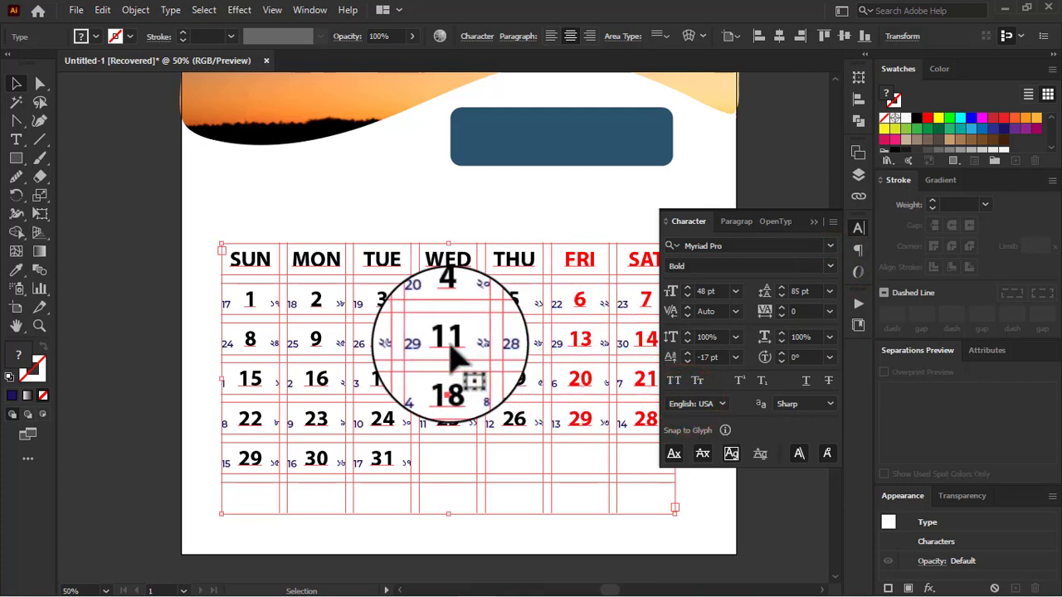
Step: Set the English date numbers 1 to 31, without the weekday headings, to Semibold and deselect the grid
{"action": "double_click", "coordinate": [248, 303]}
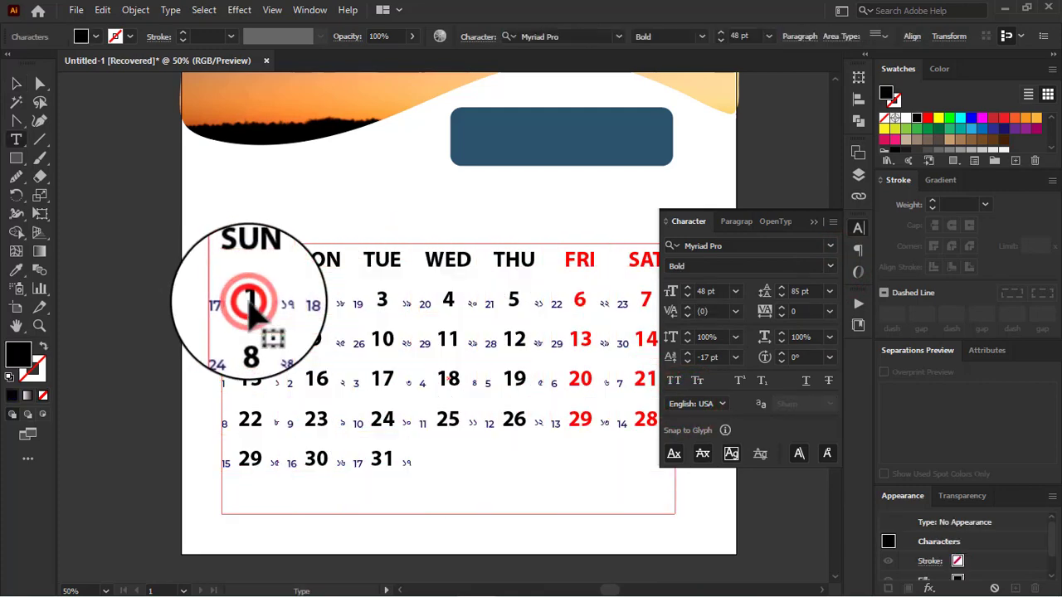
{"action": "left_click_drag", "start_coordinate": [249, 304], "coordinate": [386, 448]}
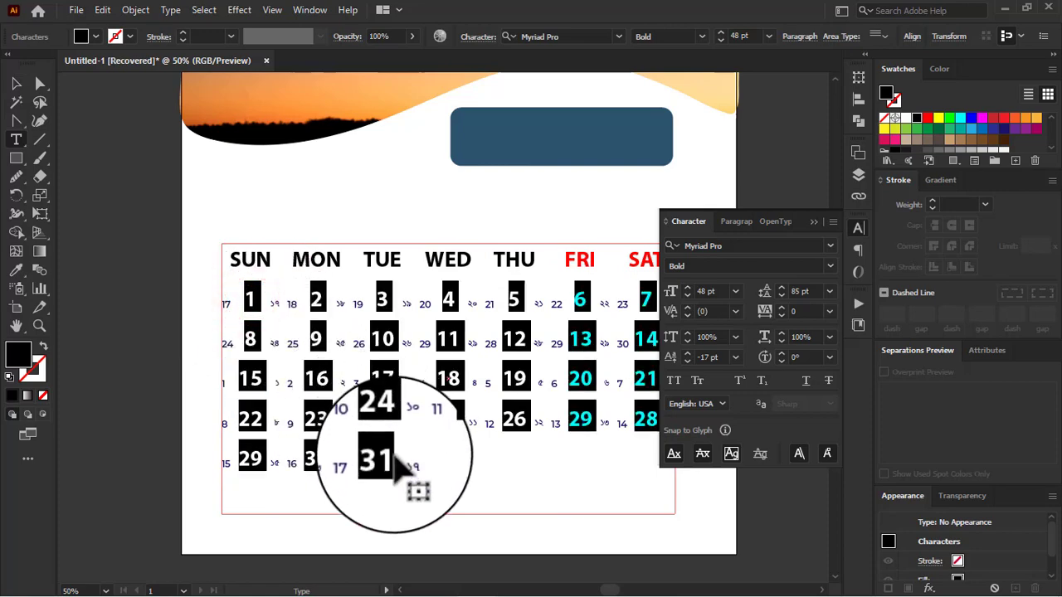
{"action": "left_click", "coordinate": [830, 266]}
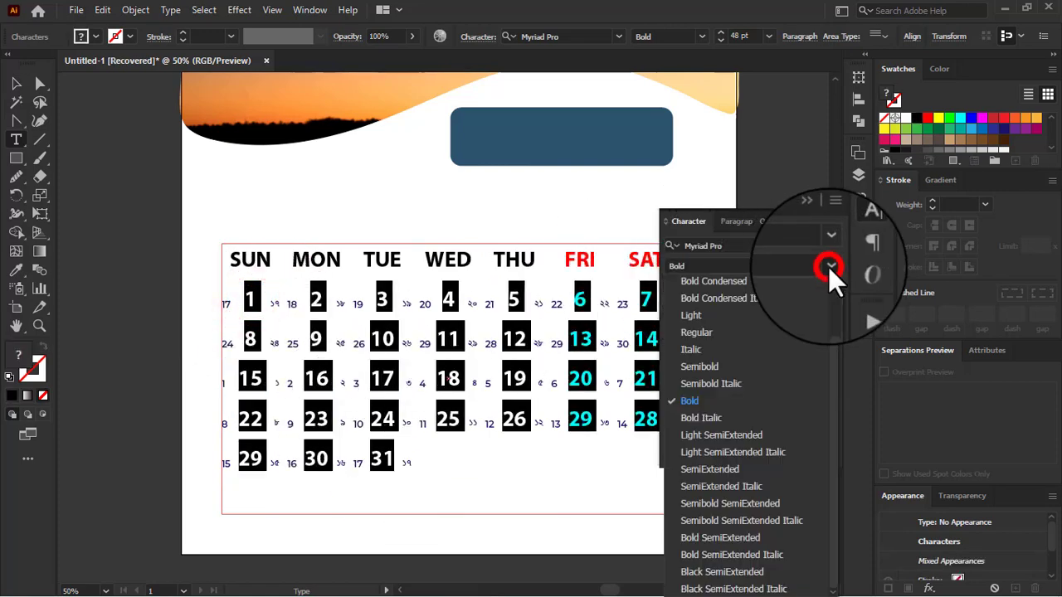
{"action": "left_click", "coordinate": [702, 380]}
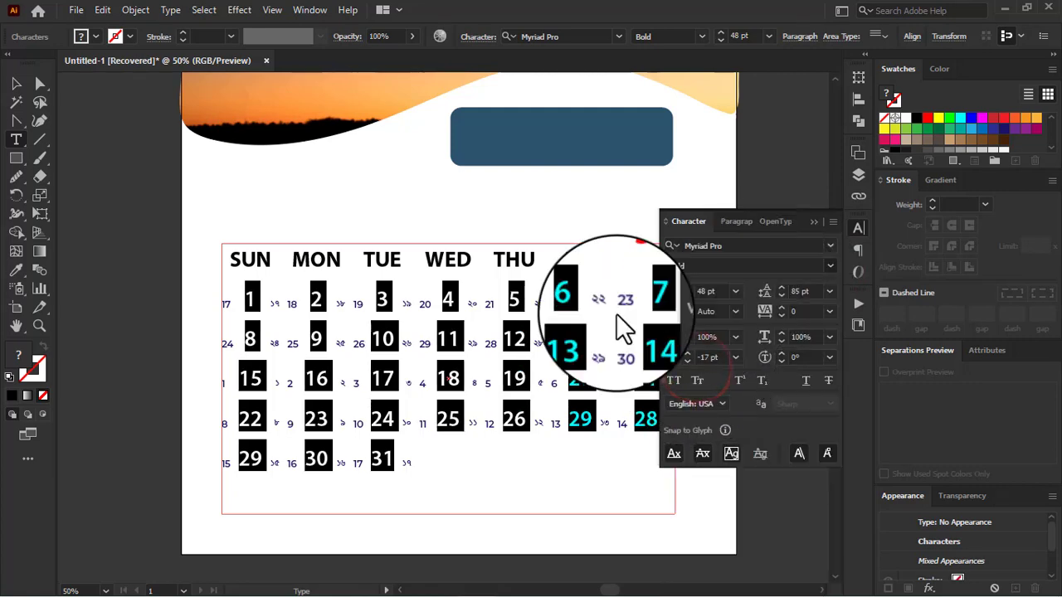
{"action": "left_click", "coordinate": [16, 83]}
{"action": "left_click", "coordinate": [117, 255]}
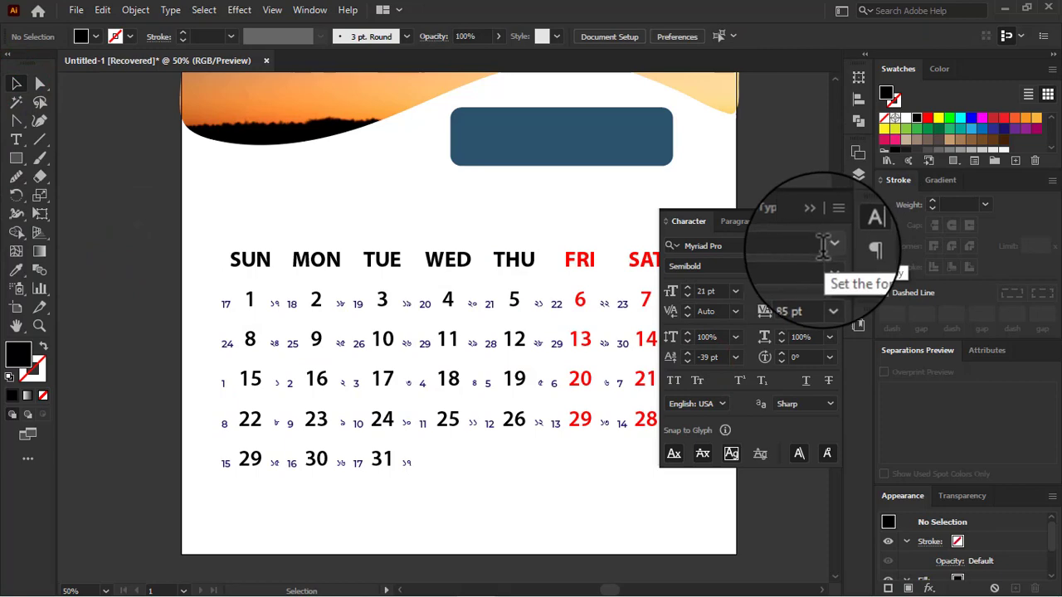
Step: Open the Area Type Options for the abaric and Bangla date grids together and set the row gutter to 0.3125 in
{"action": "left_click", "coordinate": [858, 174]}
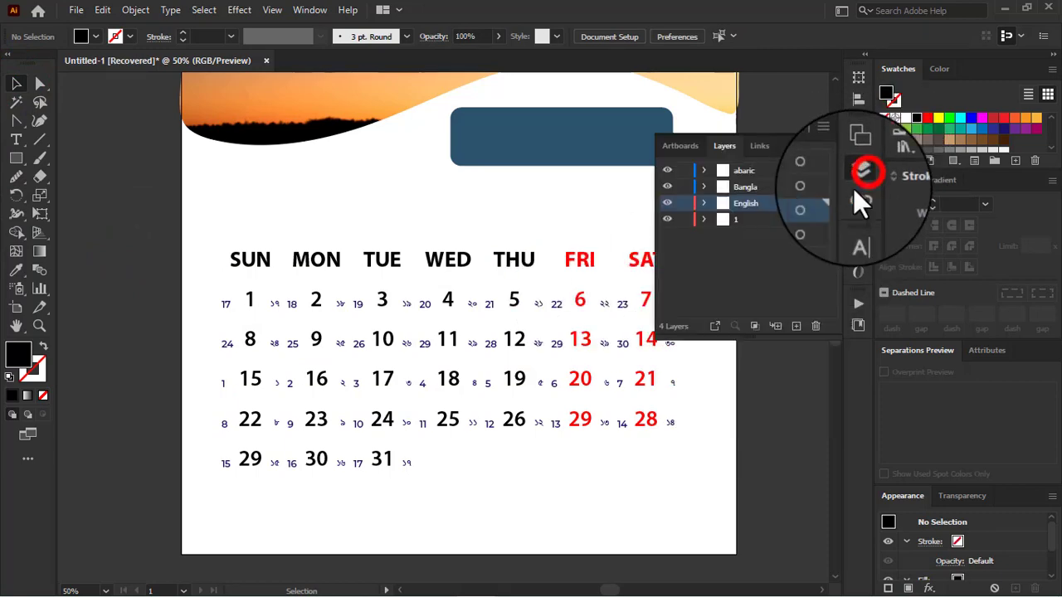
{"action": "left_click", "coordinate": [827, 171]}
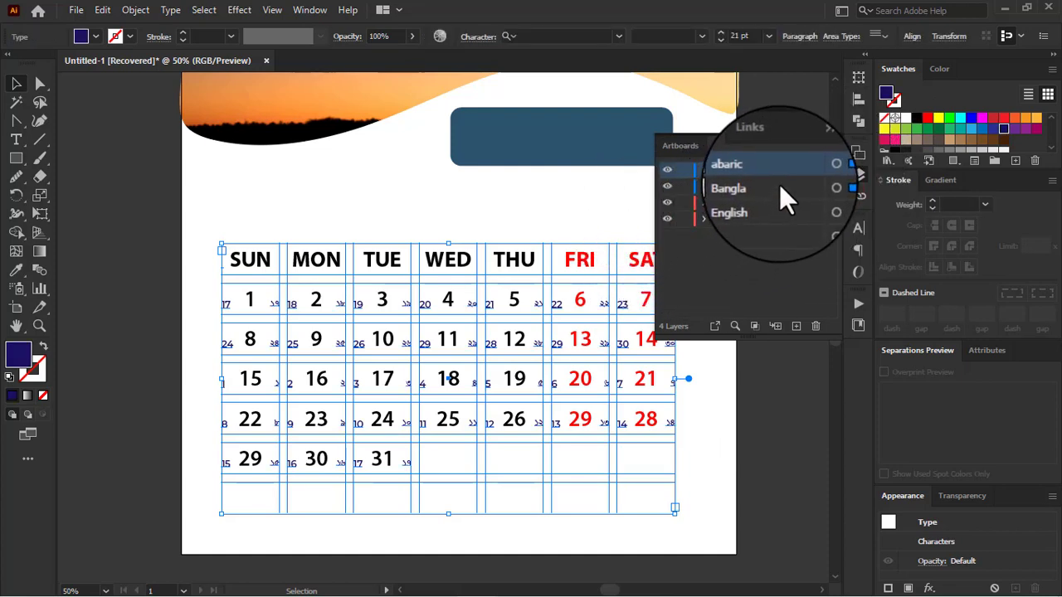
{"action": "left_click", "coordinate": [778, 184], "text": "shift"}
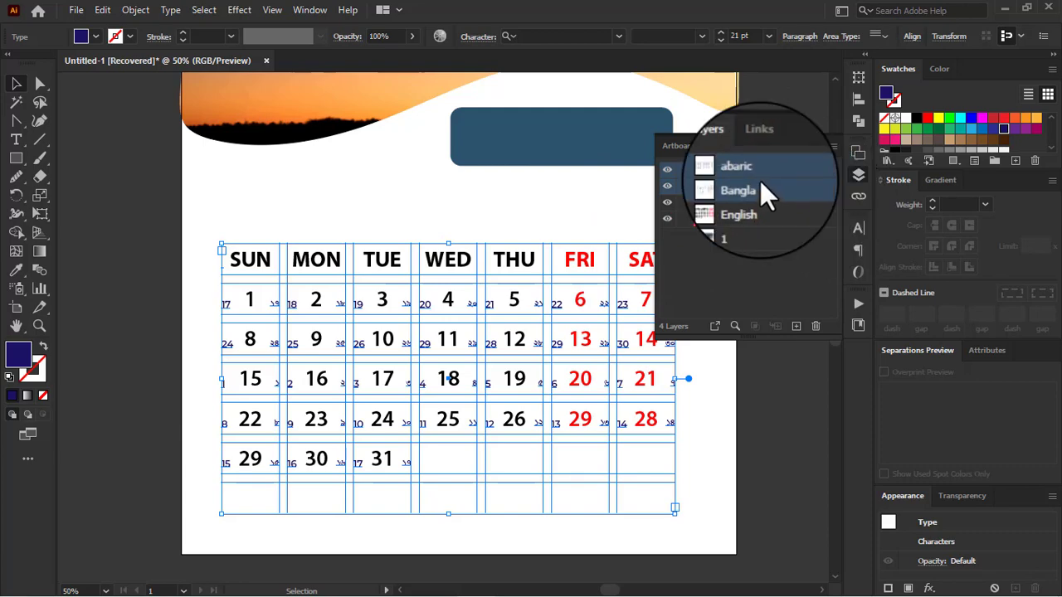
{"action": "left_click", "coordinate": [170, 12]}
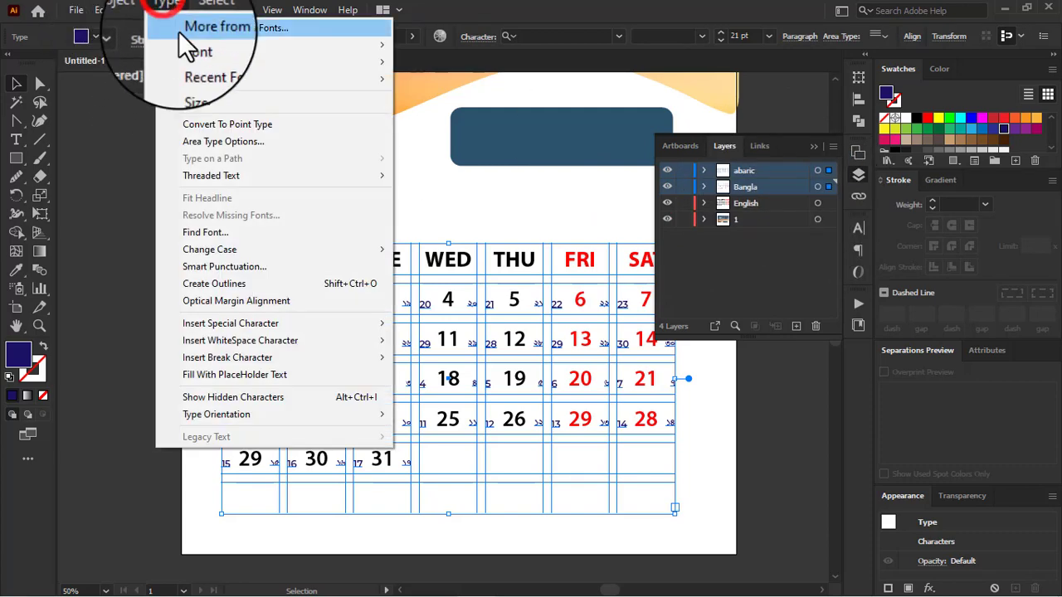
{"action": "left_click", "coordinate": [240, 141]}
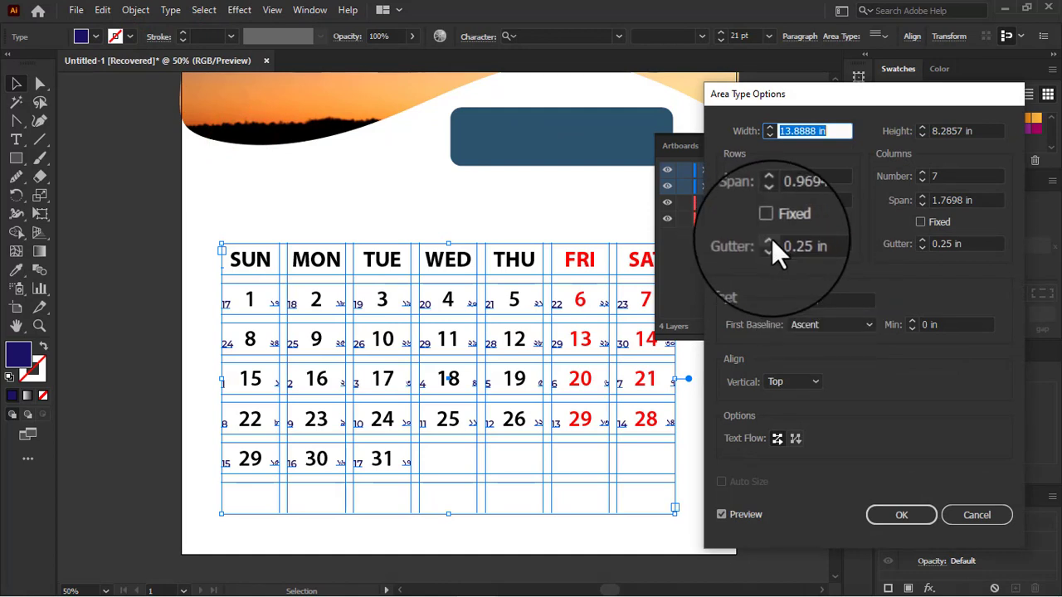
{"action": "left_click", "coordinate": [770, 242]}
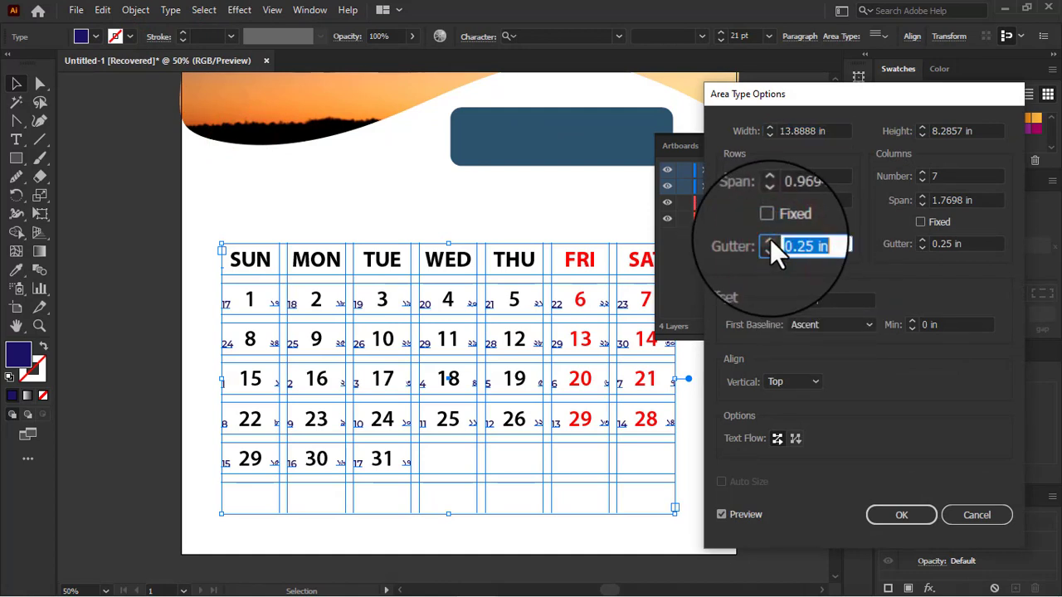
{"action": "left_click", "coordinate": [770, 241]}
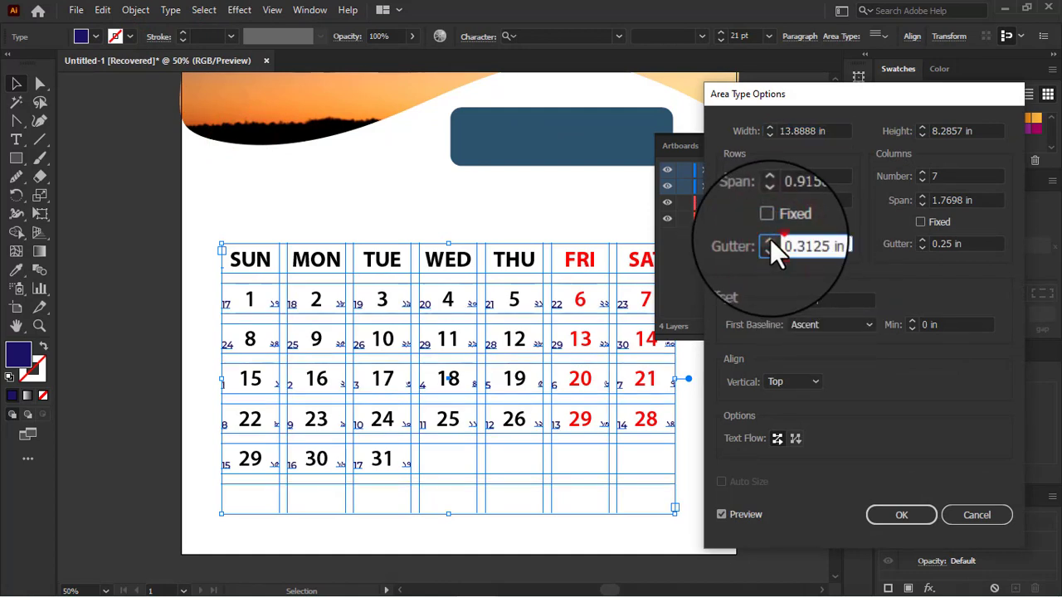
Step: Increase the column gutter of the abaric and Bangla date grids to 0.5625 in
{"action": "left_click", "coordinate": [923, 241]}
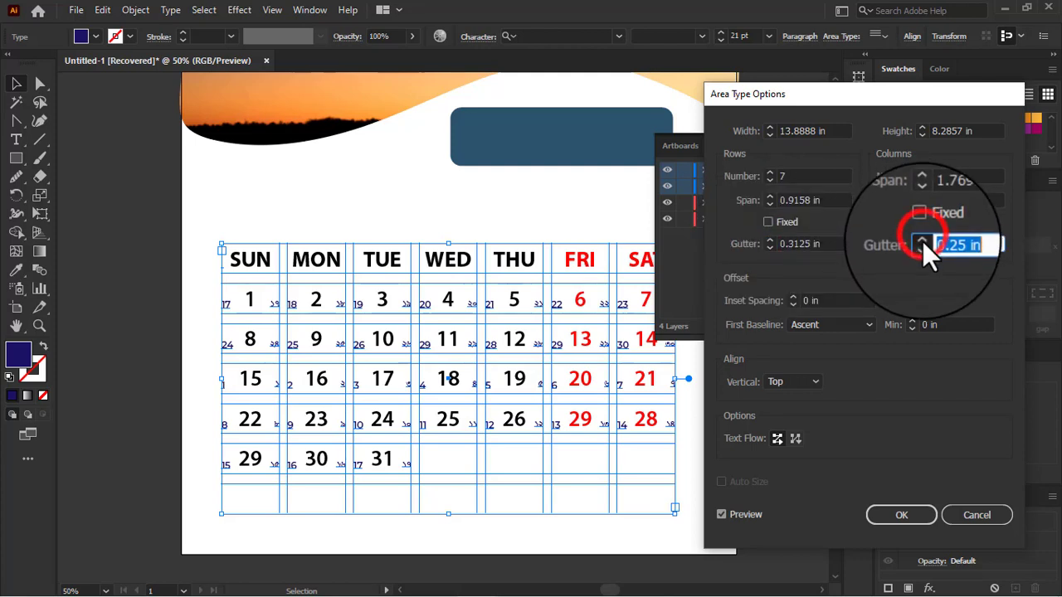
{"action": "left_click", "coordinate": [921, 239]}
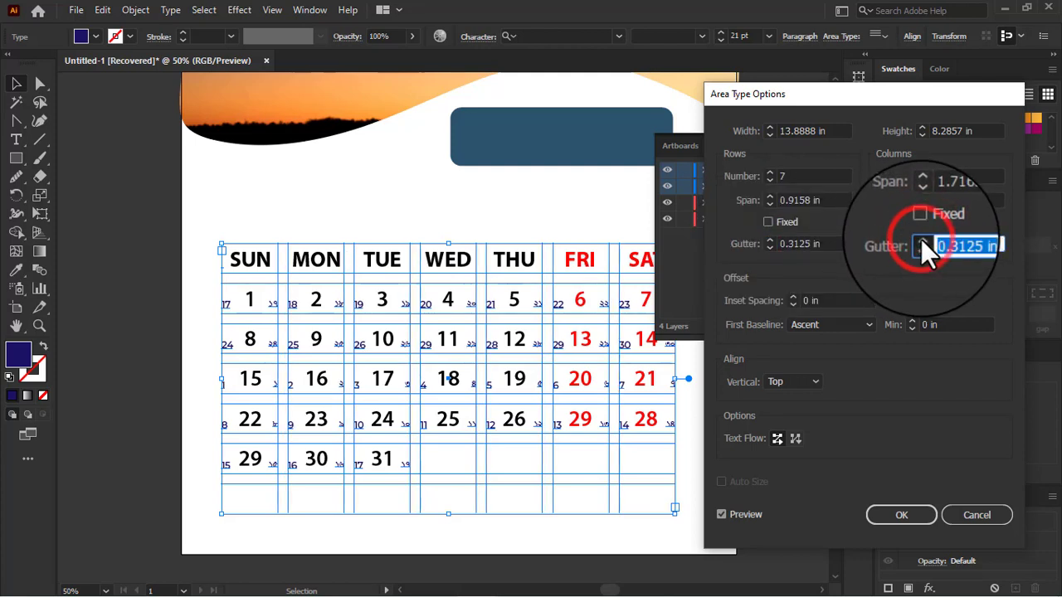
{"action": "left_click", "coordinate": [922, 240]}
{"action": "left_click", "coordinate": [923, 243]}
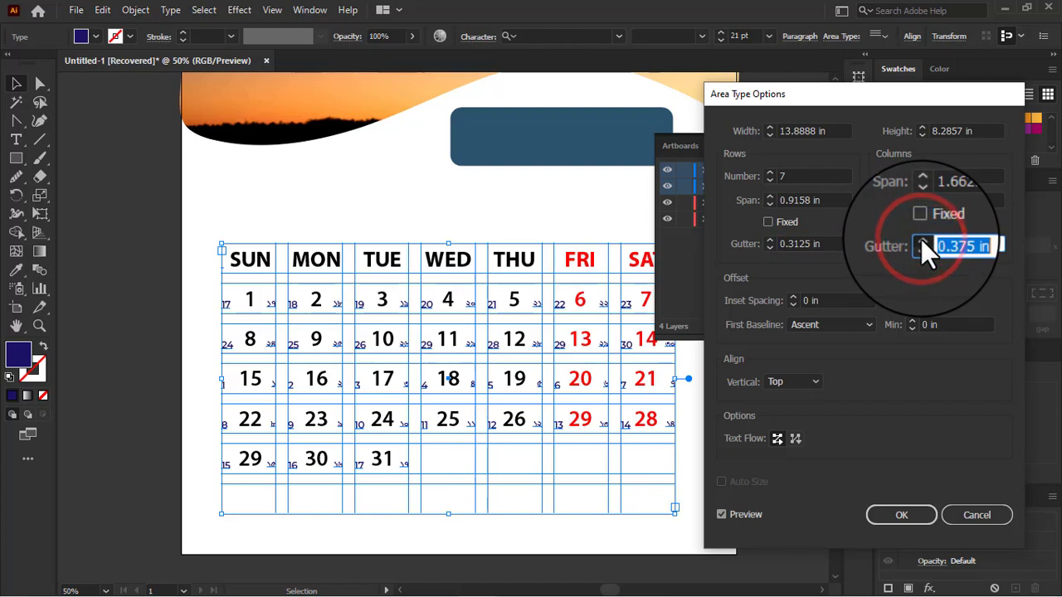
{"action": "left_click", "coordinate": [922, 243]}
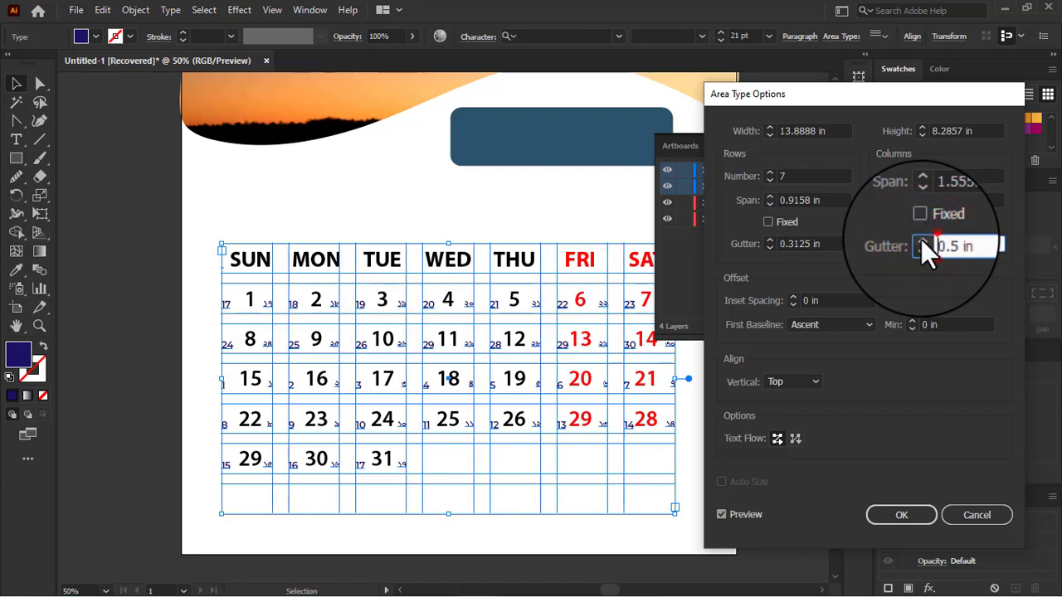
{"action": "left_click", "coordinate": [922, 243]}
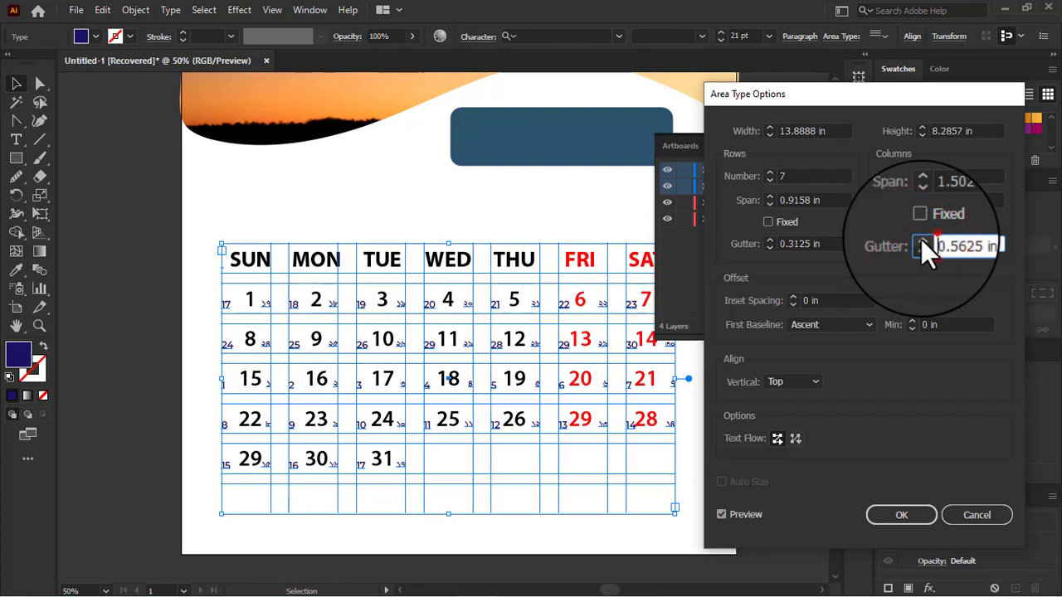
Step: Set the row gutter of both small date grids to 0.4375 in, apply the area type settings and deselect the grids
{"action": "left_click", "coordinate": [770, 241]}
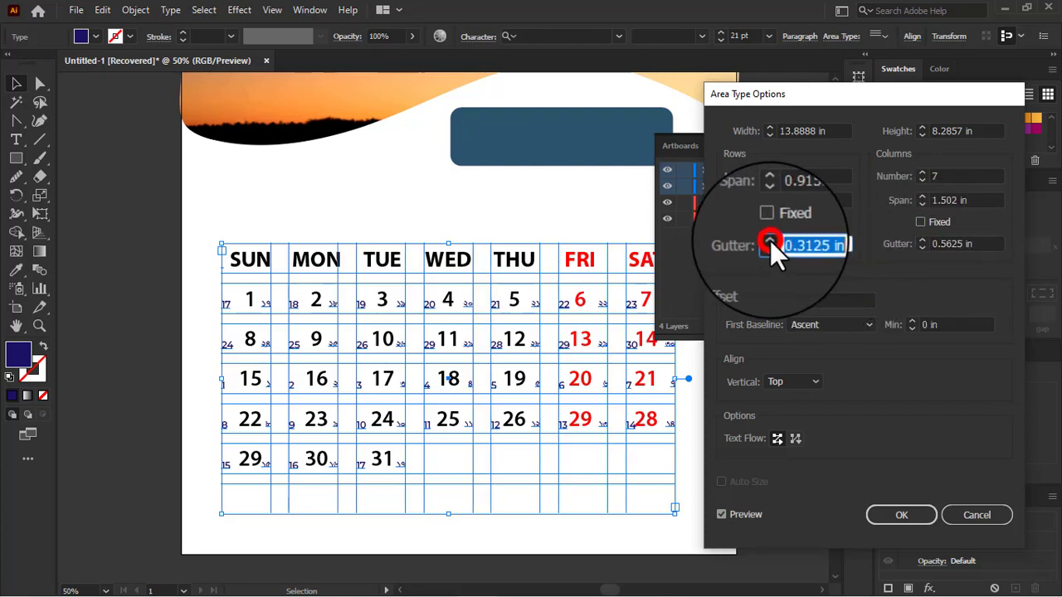
{"action": "left_click", "coordinate": [769, 240]}
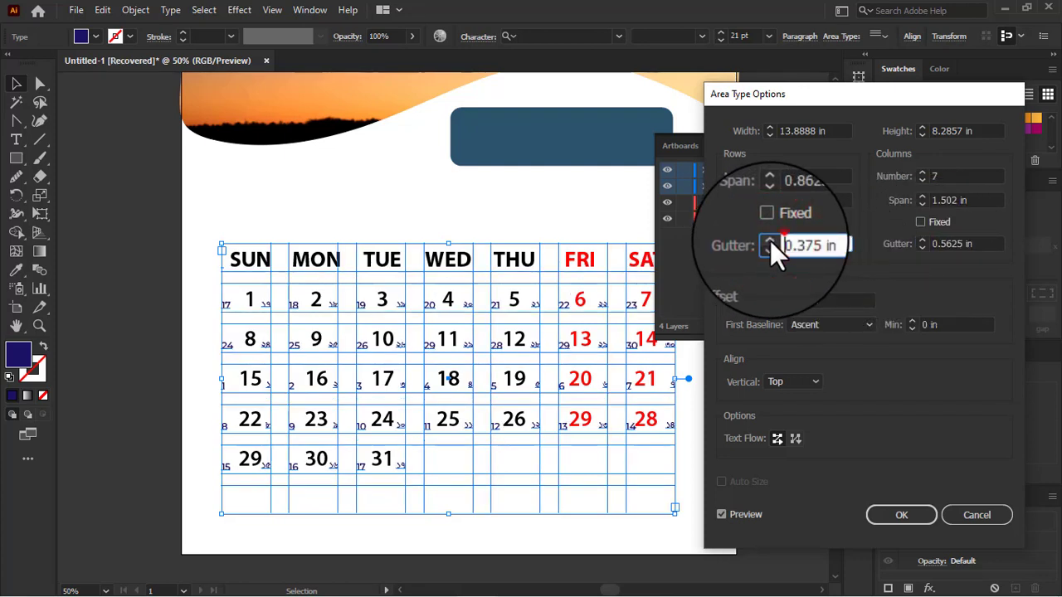
{"action": "left_click", "coordinate": [769, 241]}
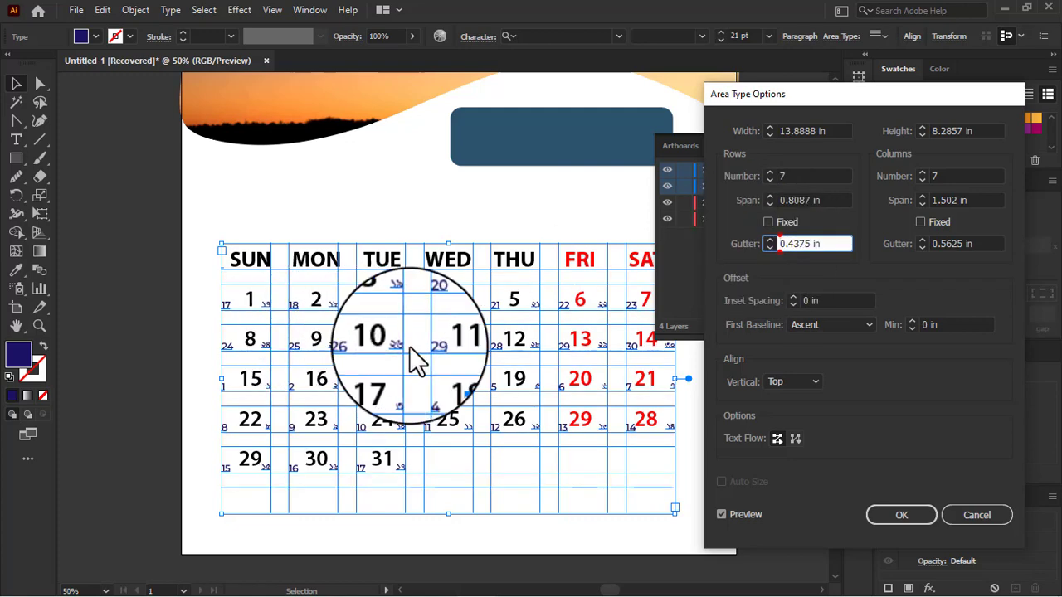
{"action": "left_click", "coordinate": [908, 514]}
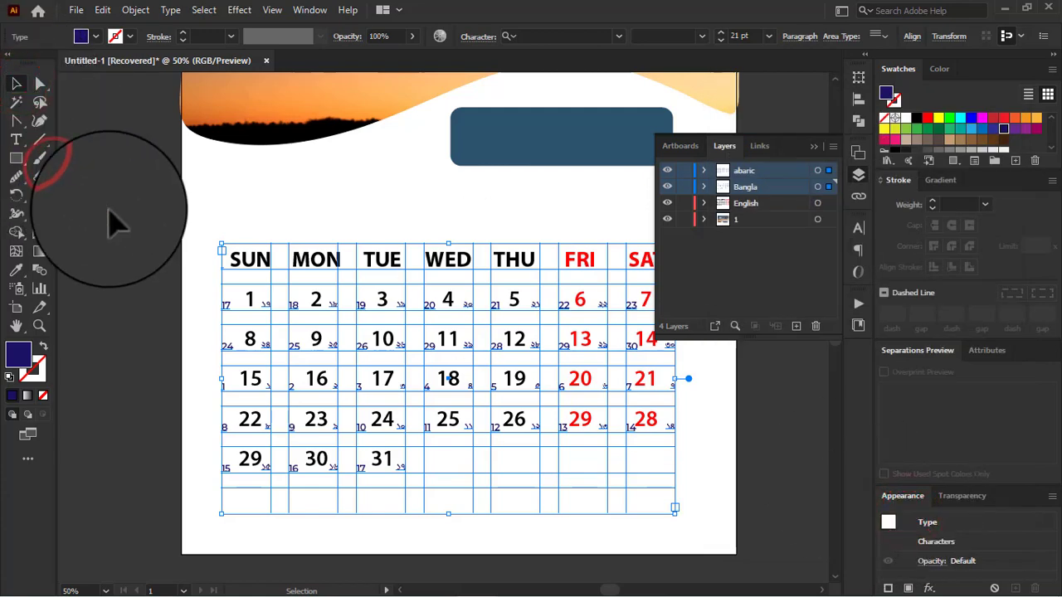
{"action": "left_click", "coordinate": [107, 208]}
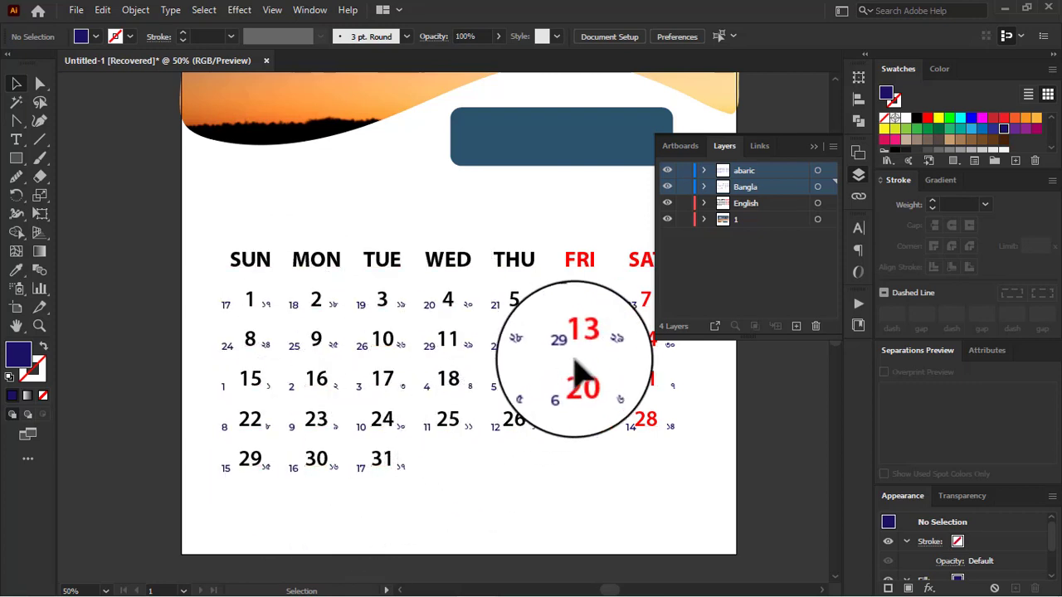
{"action": "left_click", "coordinate": [585, 345]}
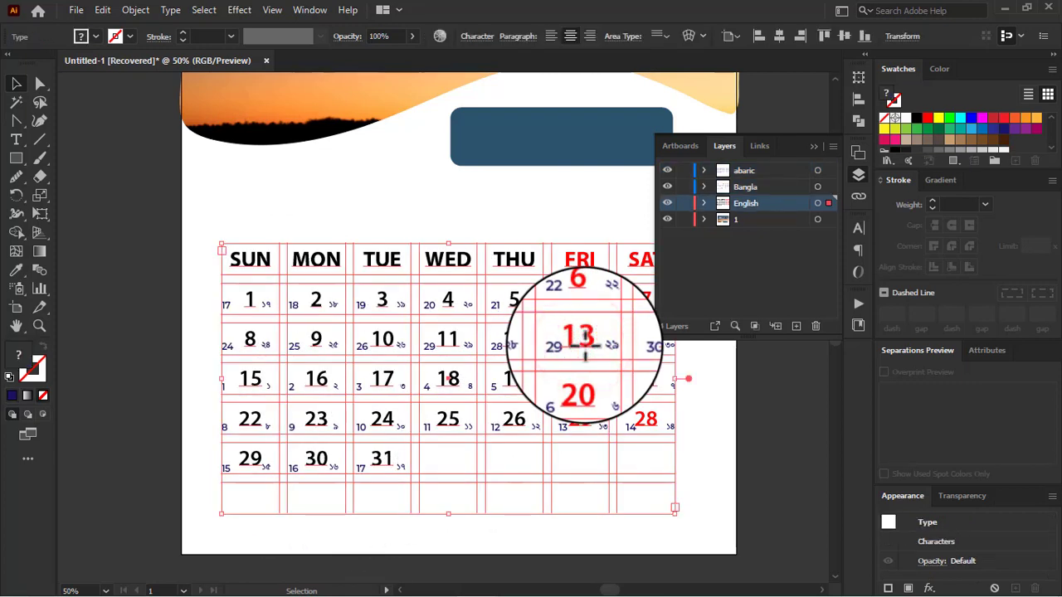
{"action": "left_click", "coordinate": [784, 177]}
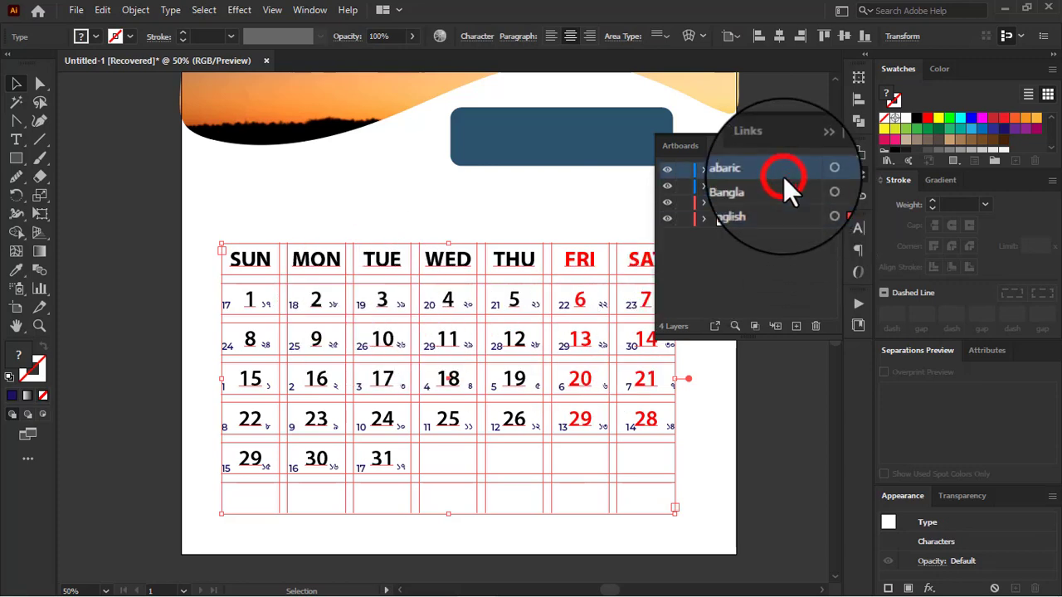
{"action": "left_click", "coordinate": [860, 227]}
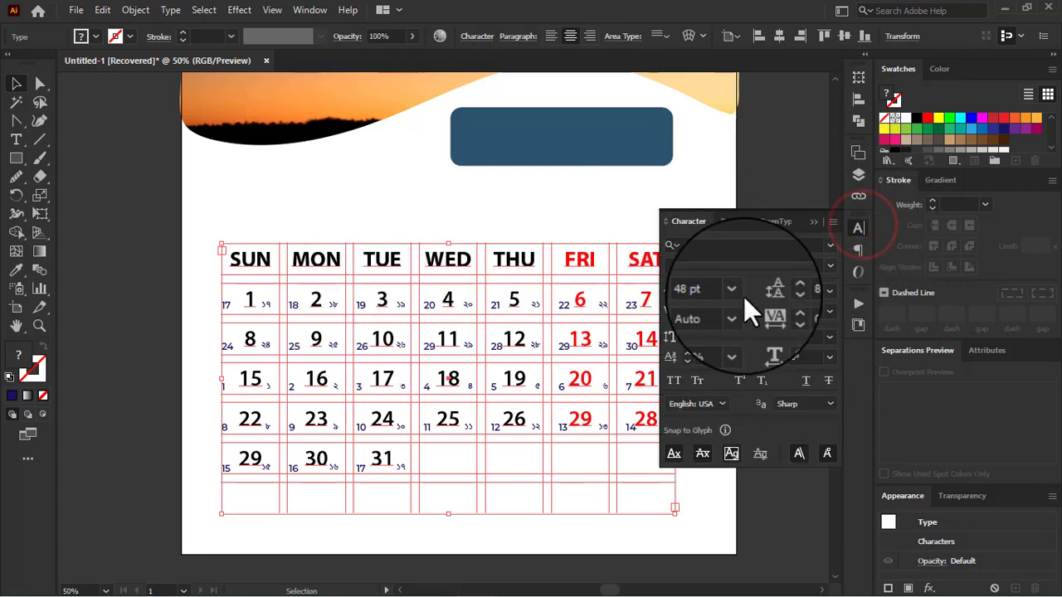
{"action": "left_click", "coordinate": [853, 181]}
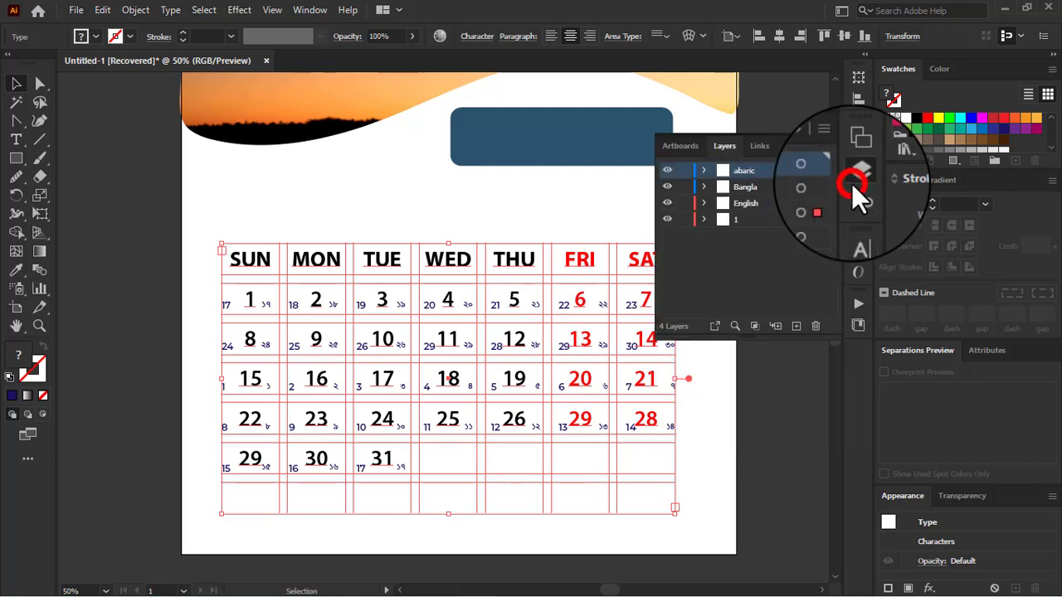
Step: Select the abaric layer's date grid and reduce its font size to 19 pt
{"action": "left_click", "coordinate": [828, 174]}
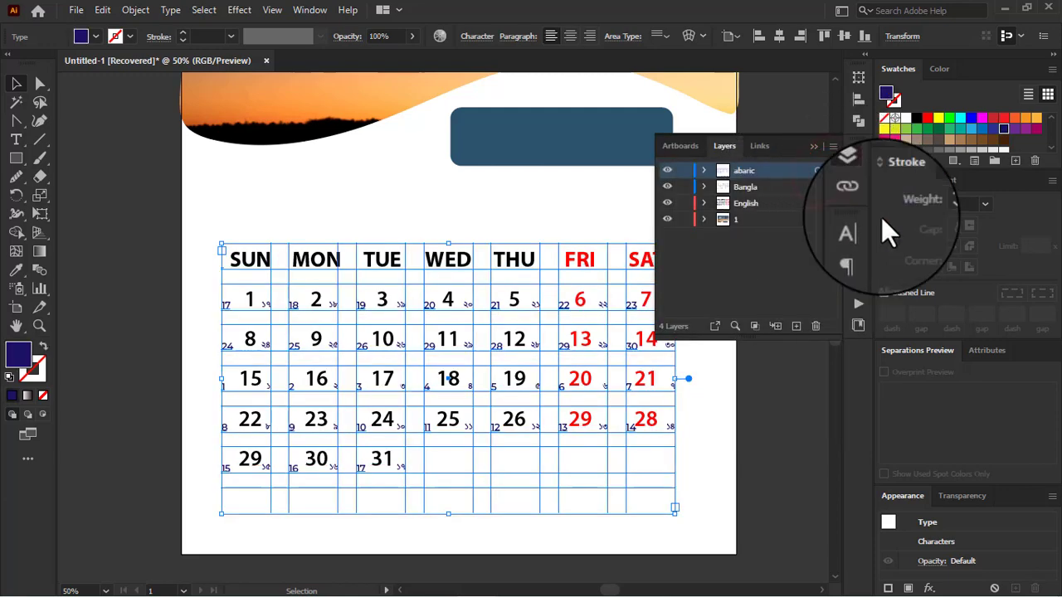
{"action": "left_click", "coordinate": [860, 231]}
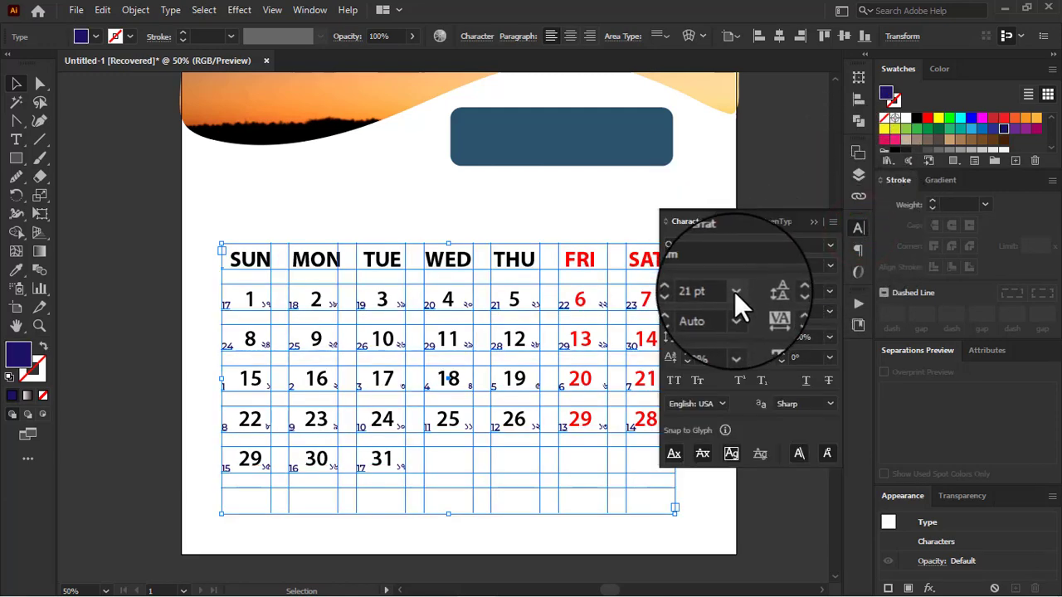
{"action": "left_click", "coordinate": [713, 291]}
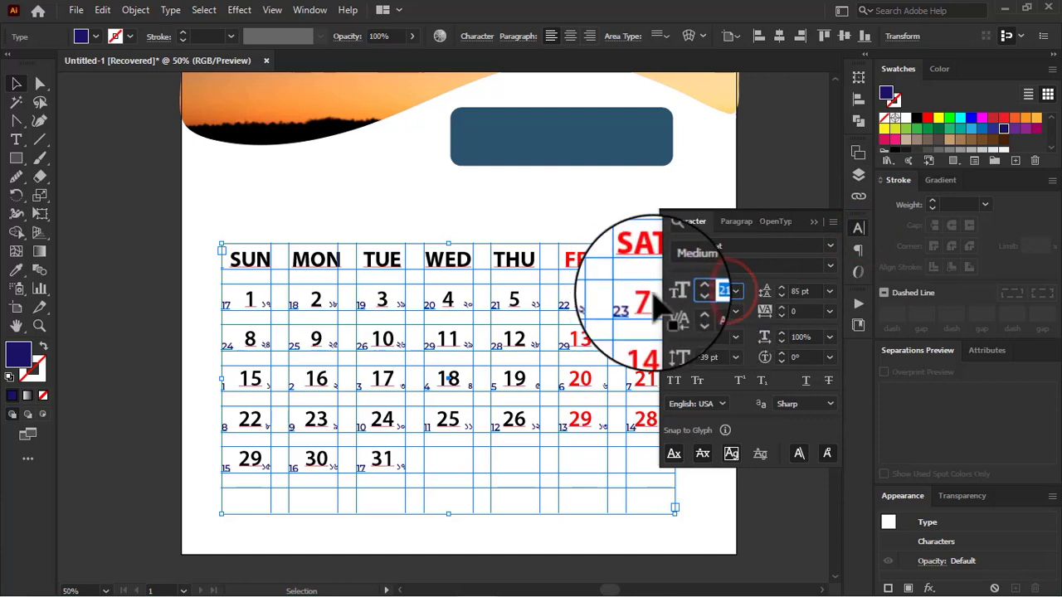
{"action": "key", "text": "Down"}
Step: Reduce the font size of the abaric date grid to 18 pt and deselect the grid
{"action": "key", "text": "Down"}
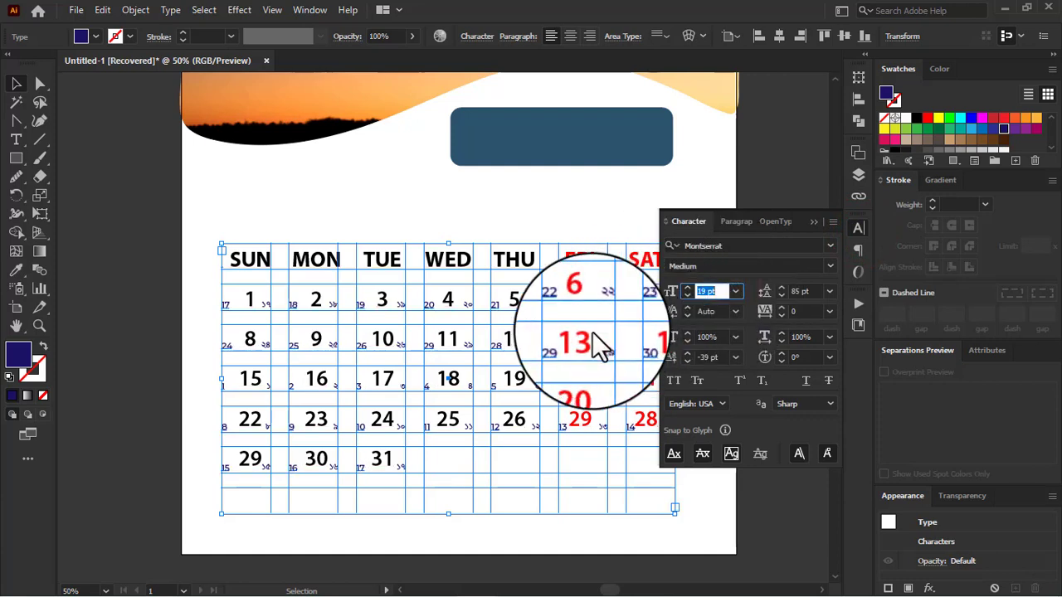
{"action": "key", "text": "Down"}
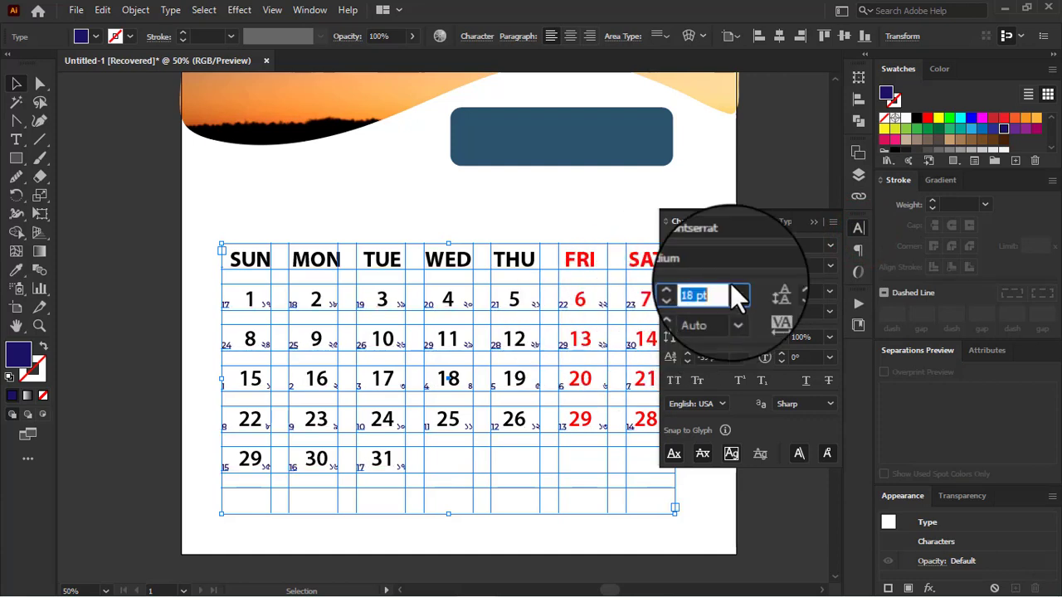
{"action": "left_click", "coordinate": [816, 222]}
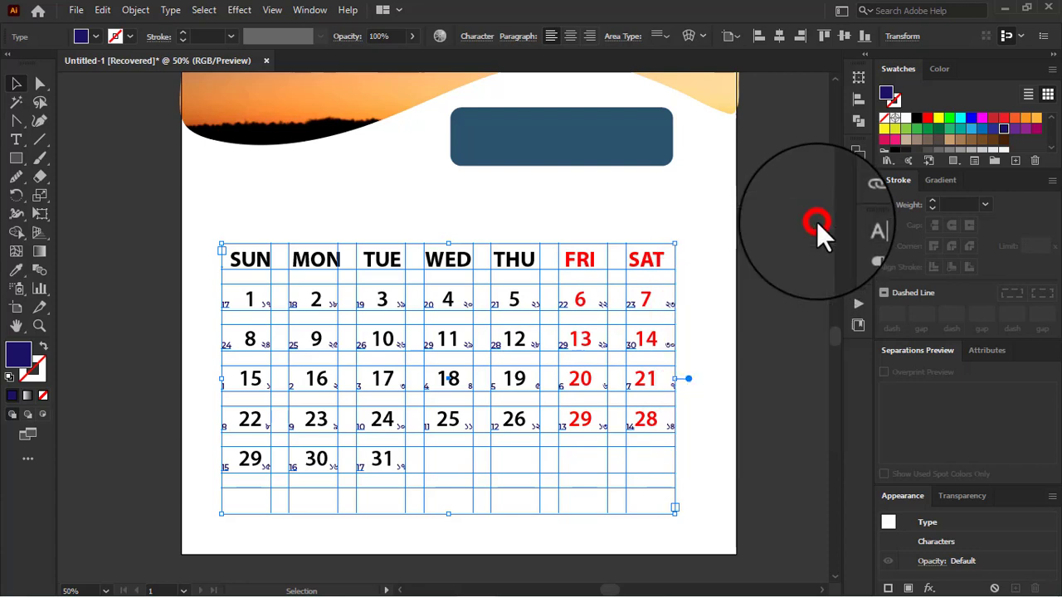
{"action": "left_click", "coordinate": [783, 319]}
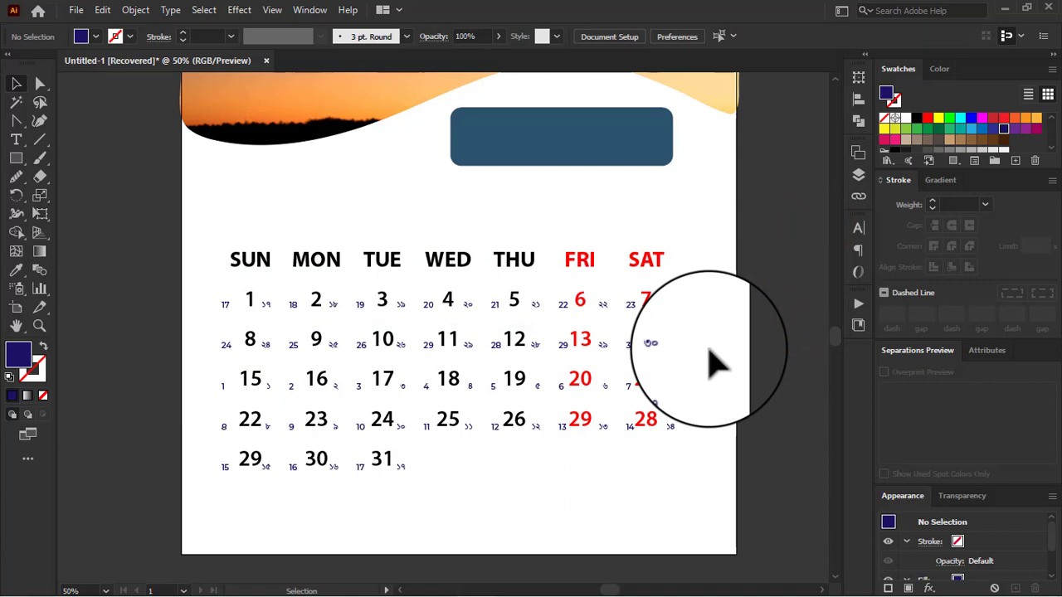
Step: Select the English date grid and reduce the font size of its weekday names and dates to 40 pt
{"action": "left_click", "coordinate": [448, 262]}
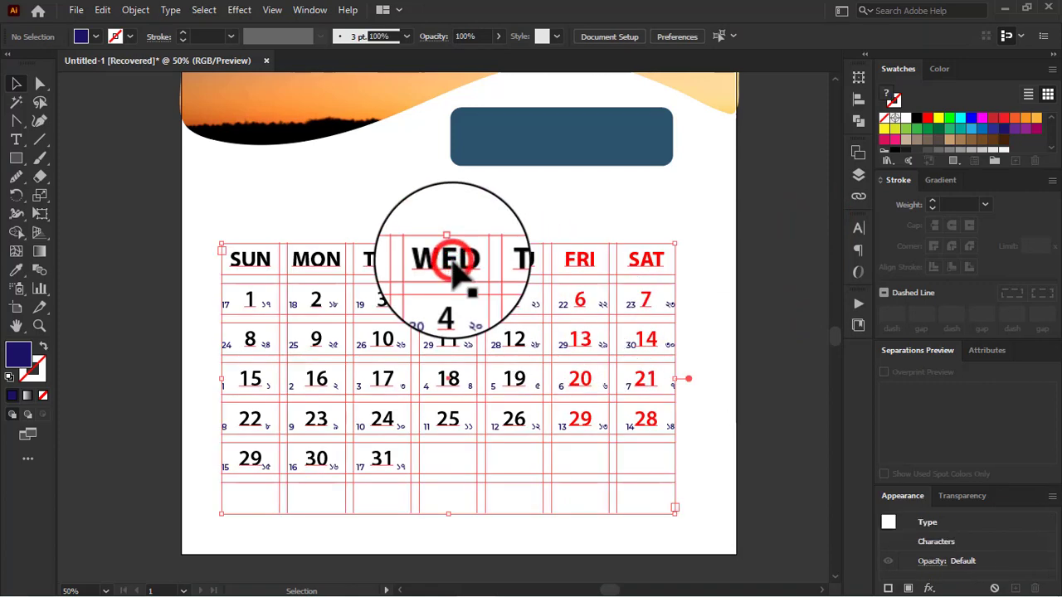
{"action": "left_click", "coordinate": [858, 228]}
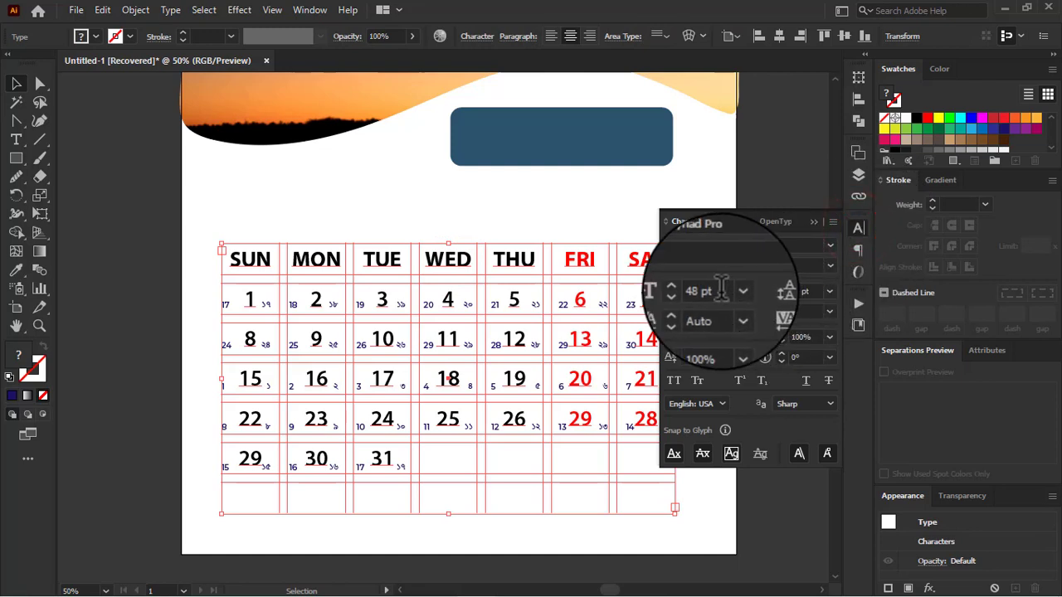
{"action": "left_click_drag", "start_coordinate": [721, 289], "coordinate": [630, 290]}
{"action": "left_click", "coordinate": [682, 294]}
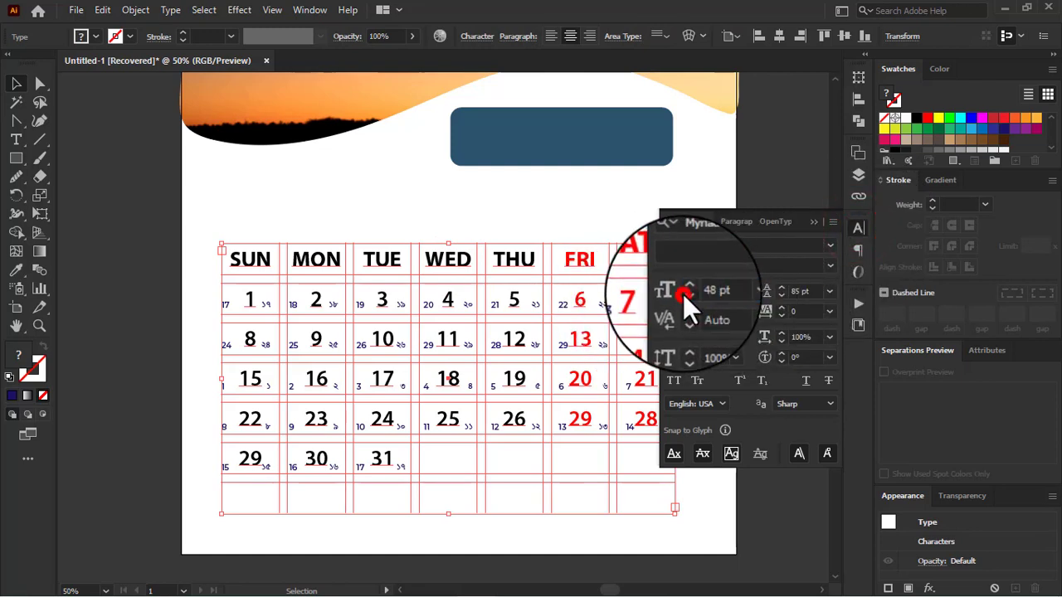
{"action": "left_click", "coordinate": [685, 294]}
{"action": "left_click", "coordinate": [688, 295]}
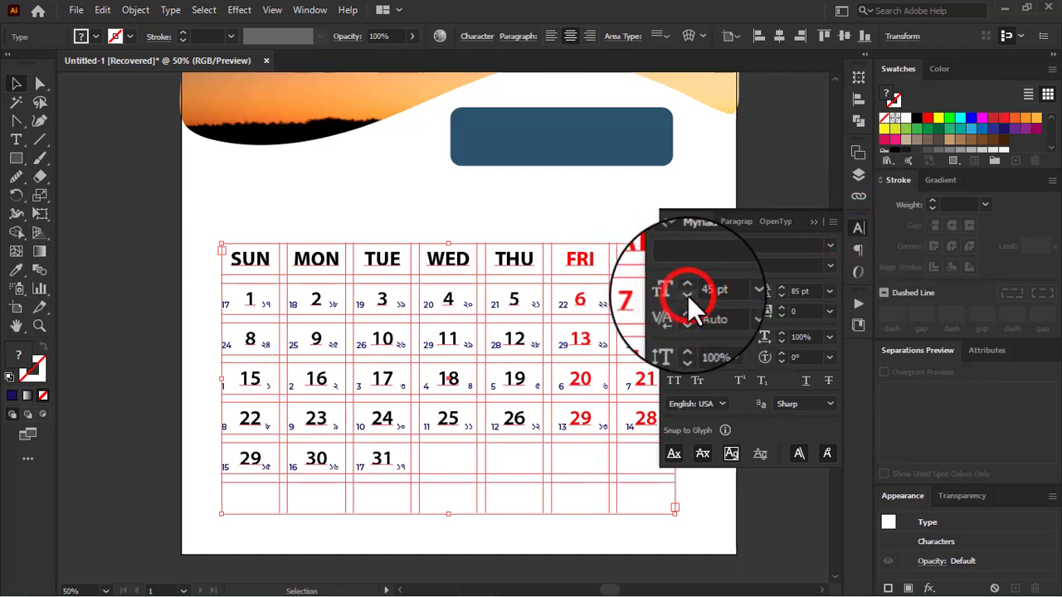
{"action": "left_click", "coordinate": [688, 296]}
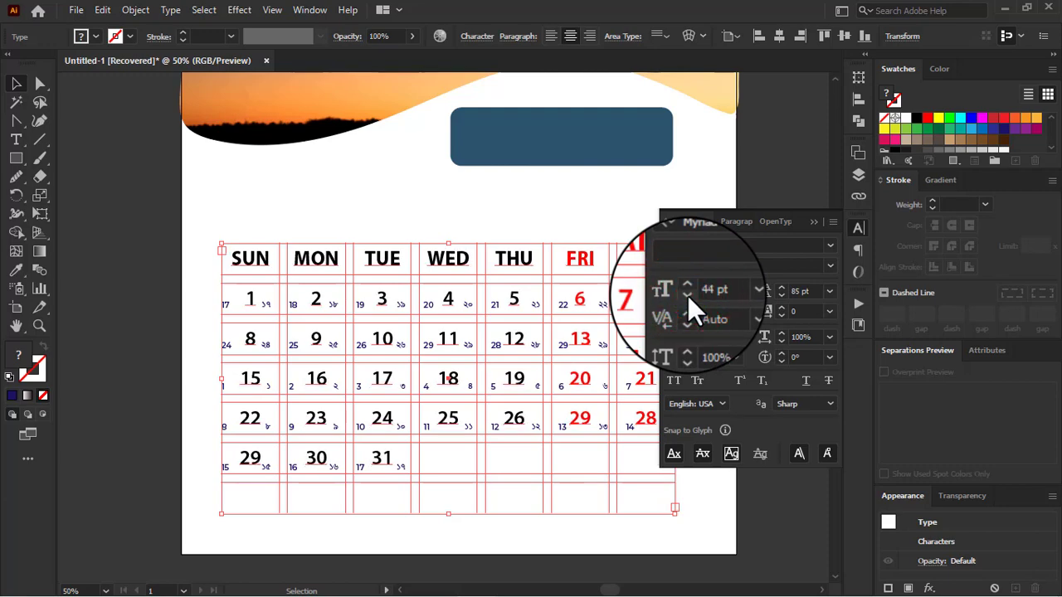
{"action": "left_click", "coordinate": [688, 296]}
{"action": "left_click", "coordinate": [688, 295]}
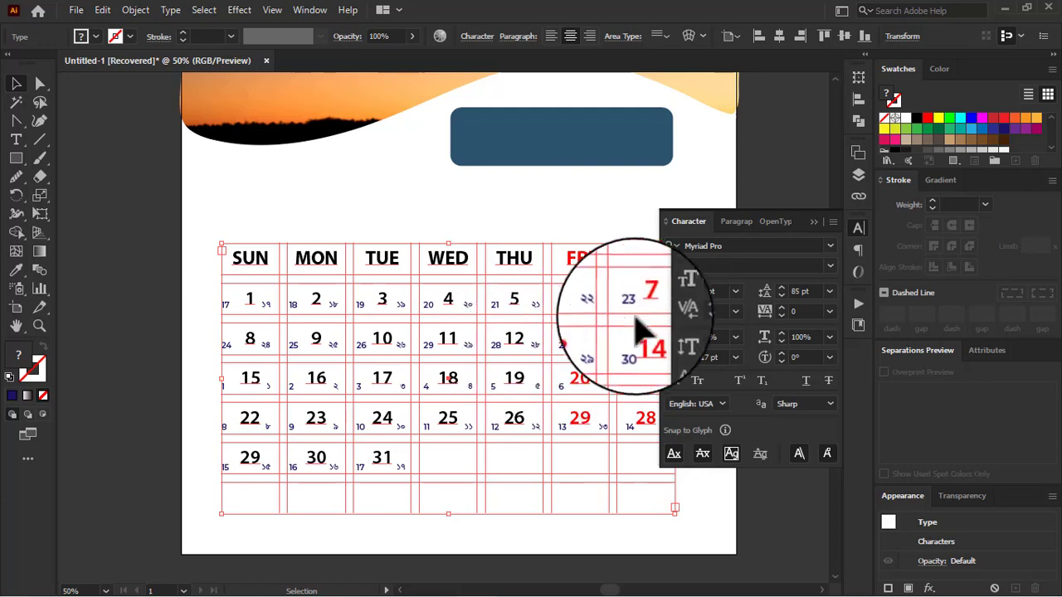
{"action": "left_click", "coordinate": [687, 313]}
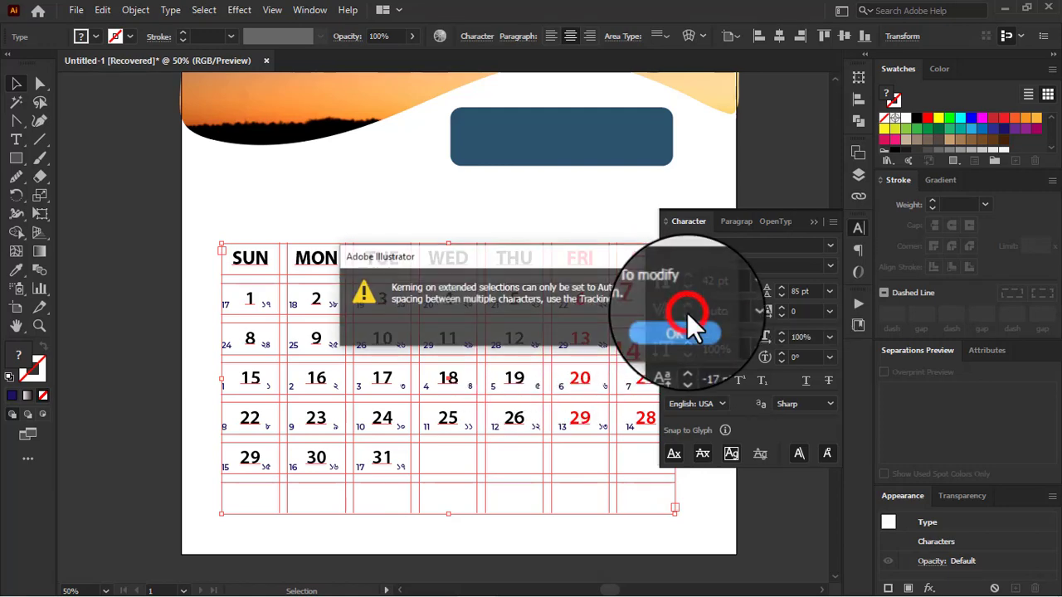
{"action": "left_click", "coordinate": [688, 323]}
{"action": "left_click", "coordinate": [687, 296]}
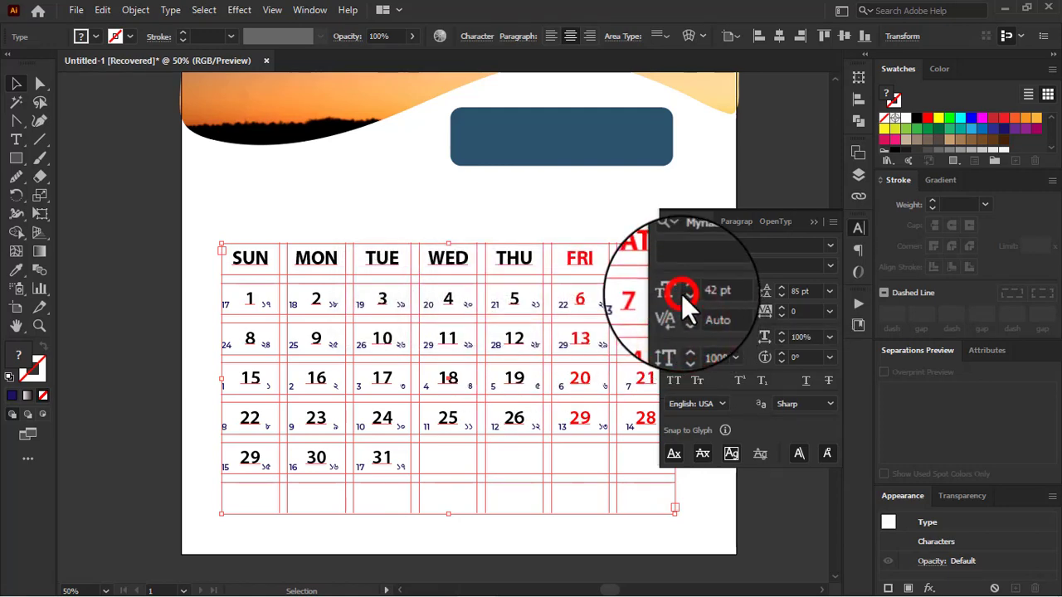
{"action": "left_click", "coordinate": [687, 297]}
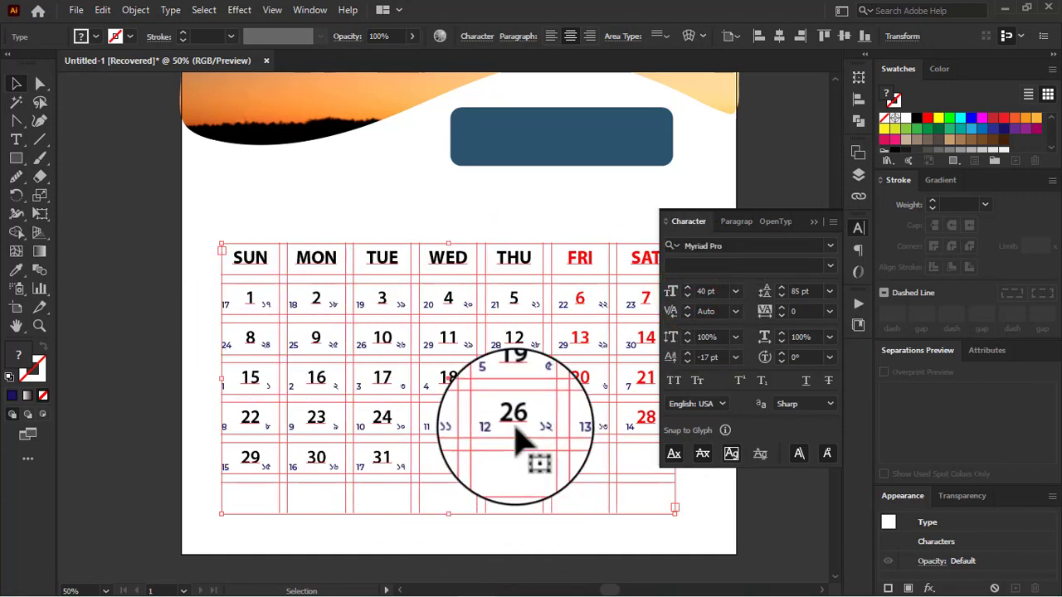
Step: Open the Area Type Options for the English date grid and set the row gutter to 0.4375 in
{"action": "left_click", "coordinate": [137, 10]}
{"action": "left_click", "coordinate": [137, 10]}
{"action": "left_click", "coordinate": [171, 10]}
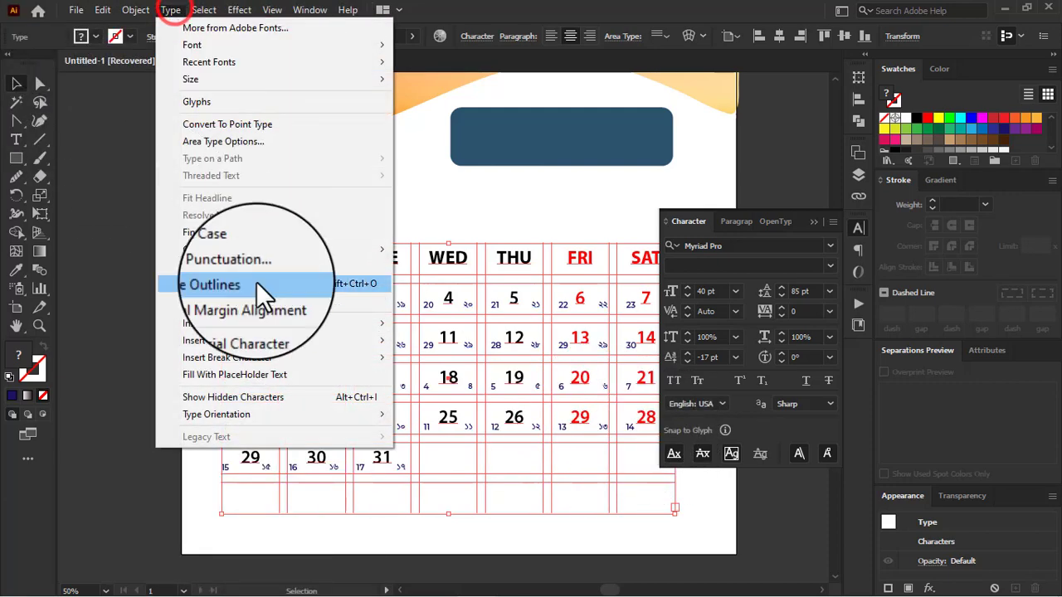
{"action": "left_click", "coordinate": [238, 141]}
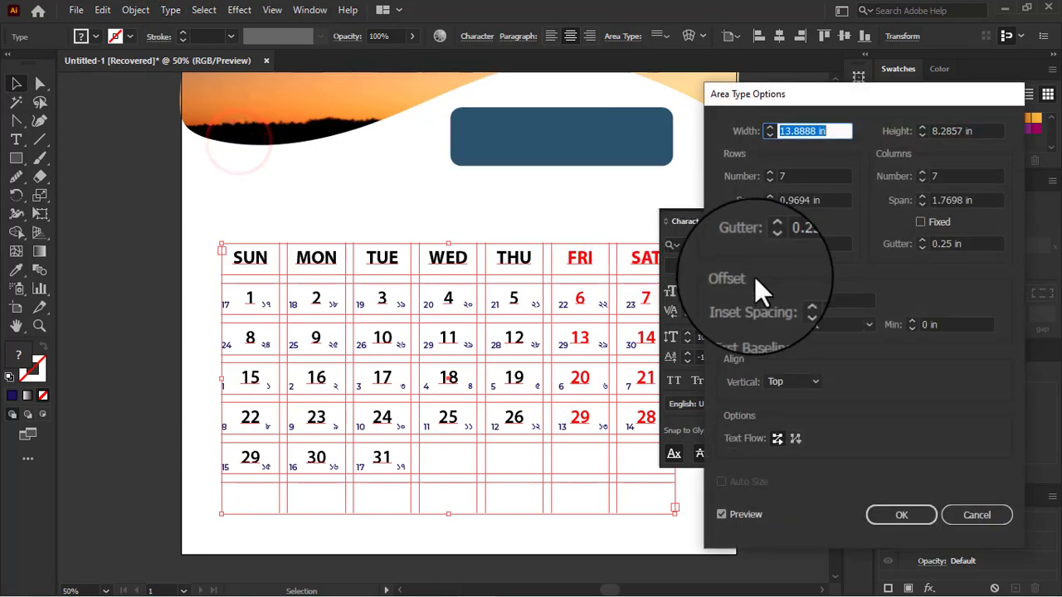
{"action": "left_click", "coordinate": [770, 241]}
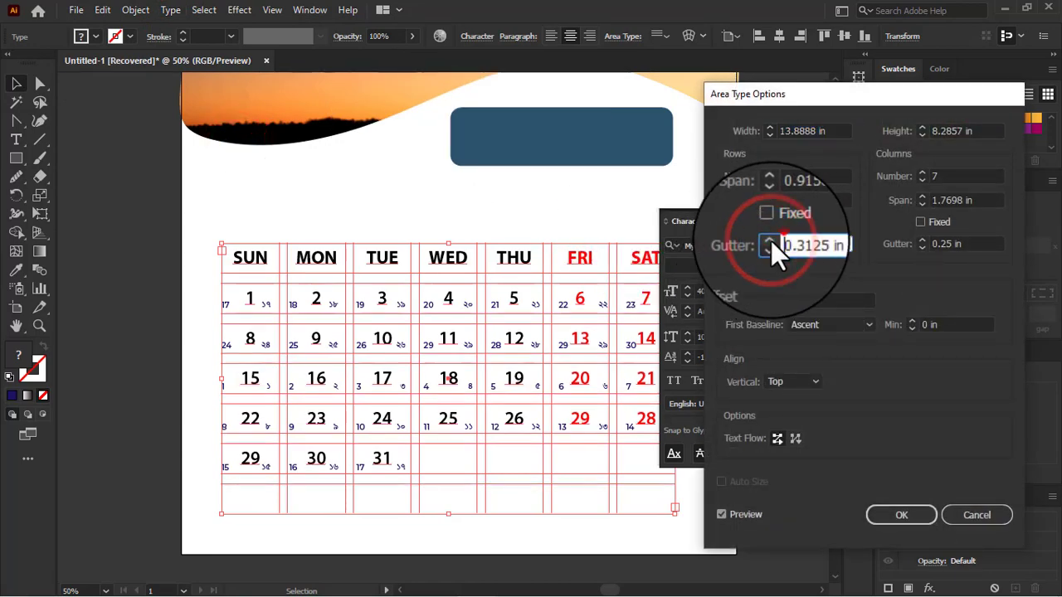
{"action": "left_click", "coordinate": [770, 241]}
{"action": "left_click", "coordinate": [770, 242]}
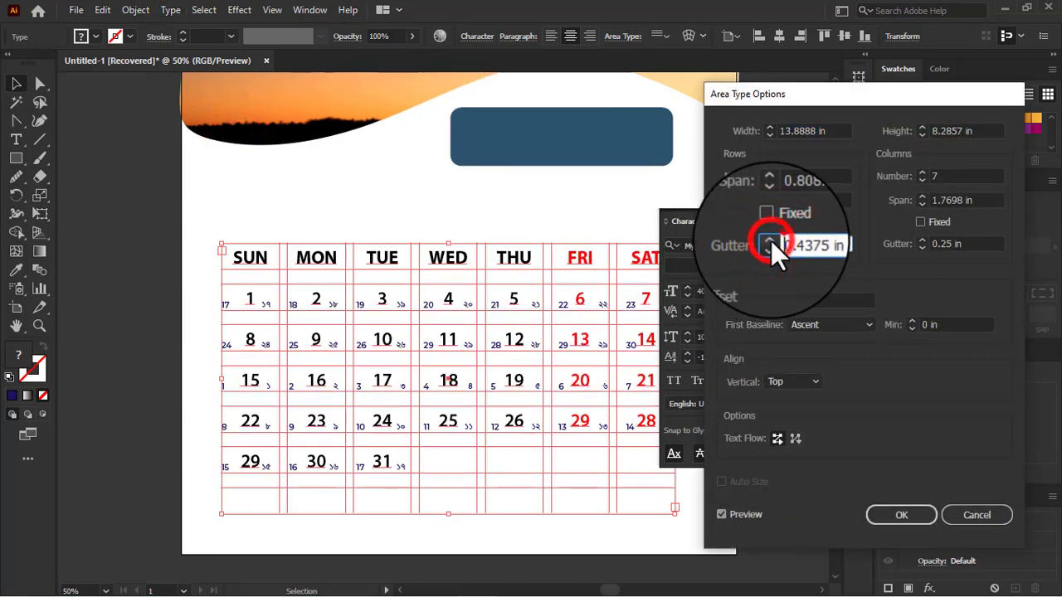
Step: Set the English grid's column gutter to 0.4375 in, apply the area type settings and deselect the grid
{"action": "left_click", "coordinate": [922, 241]}
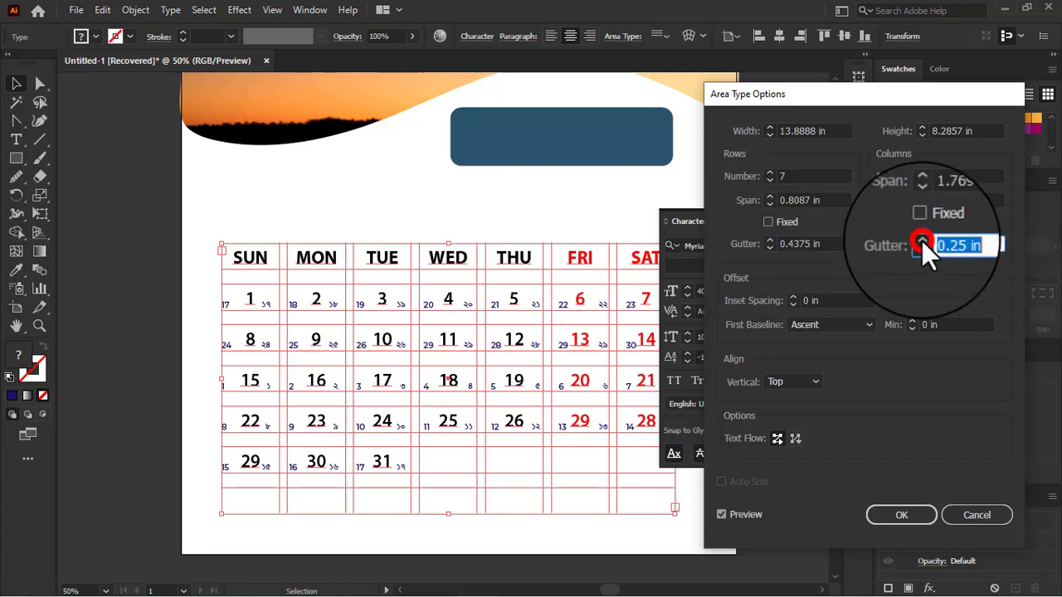
{"action": "left_click", "coordinate": [922, 241]}
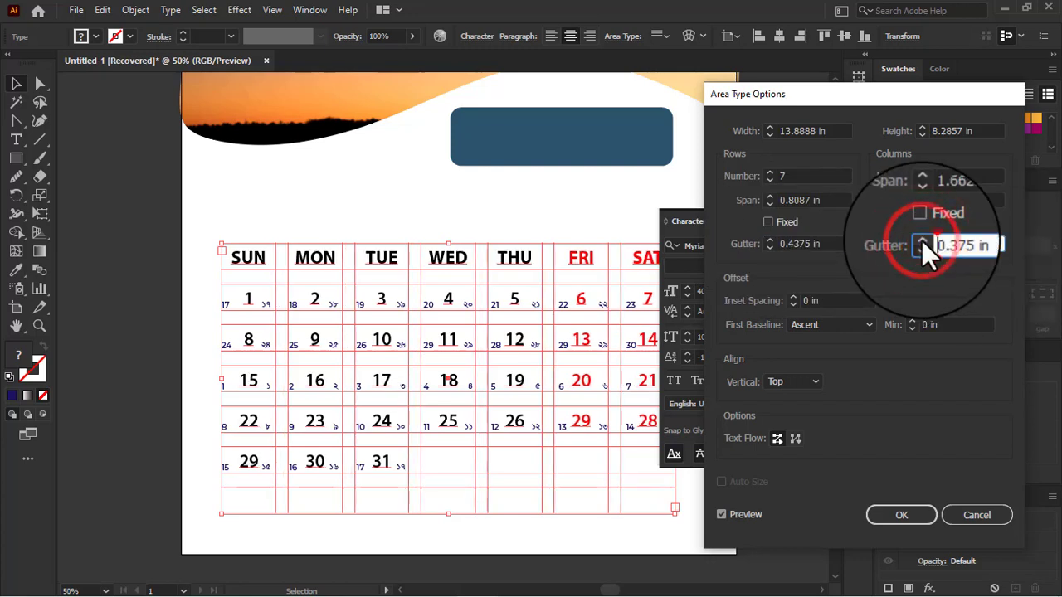
{"action": "left_click", "coordinate": [921, 240]}
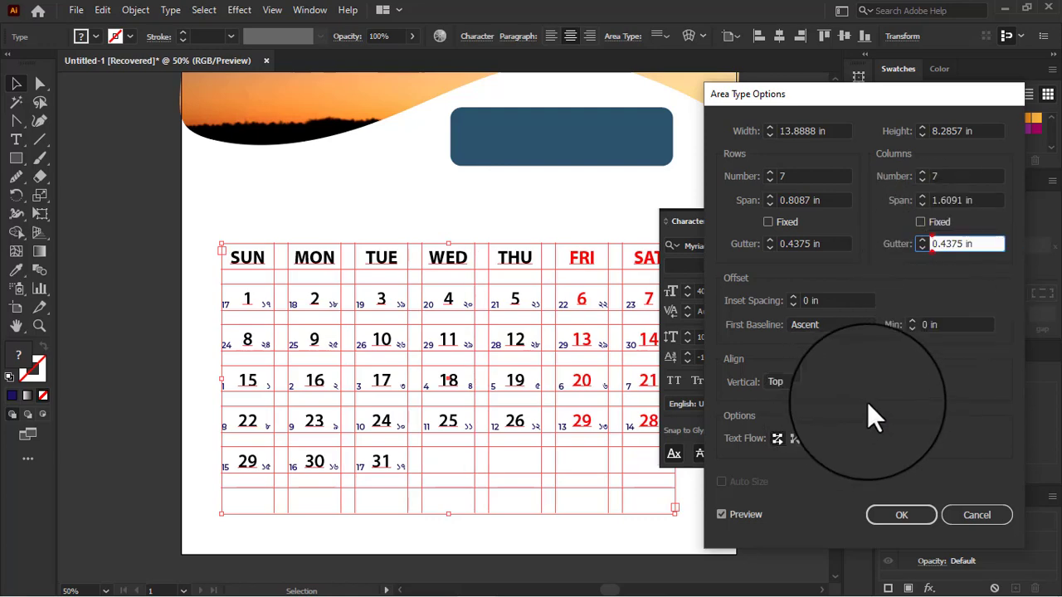
{"action": "left_click", "coordinate": [900, 517]}
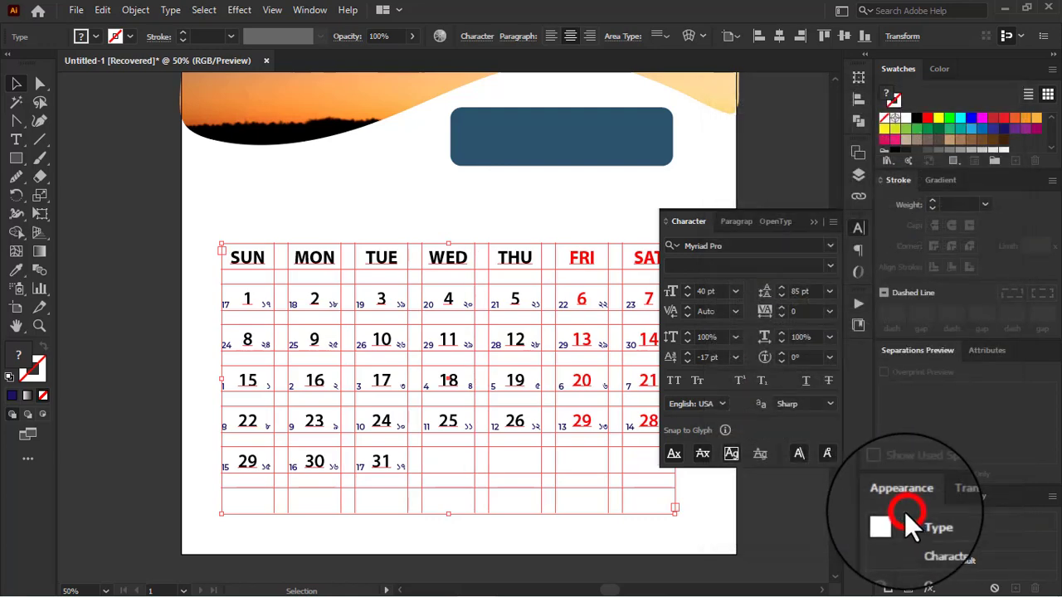
{"action": "left_click", "coordinate": [16, 83]}
{"action": "left_click", "coordinate": [138, 201]}
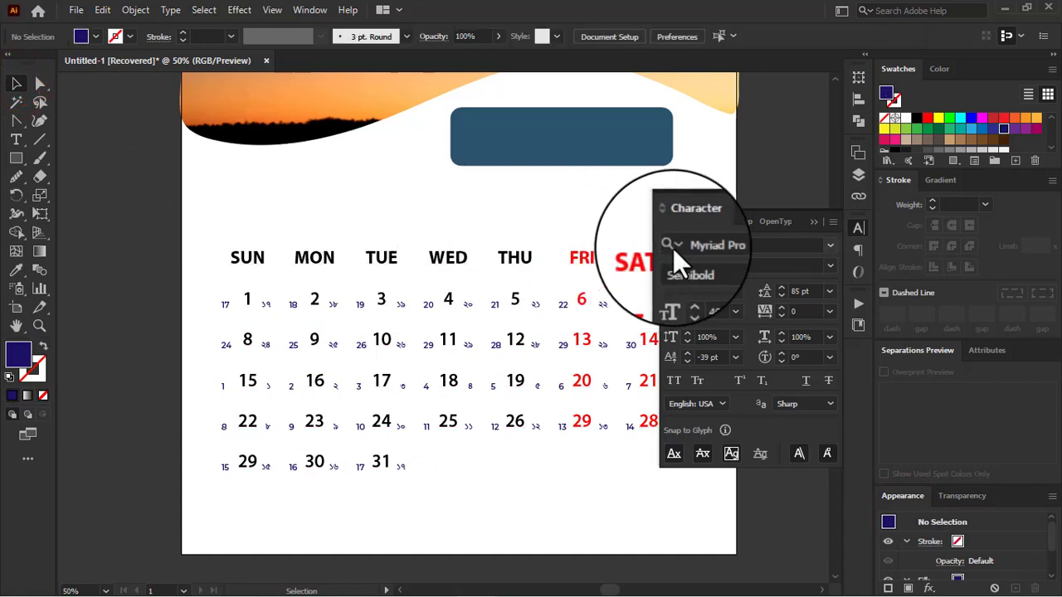
{"action": "left_click", "coordinate": [813, 222]}
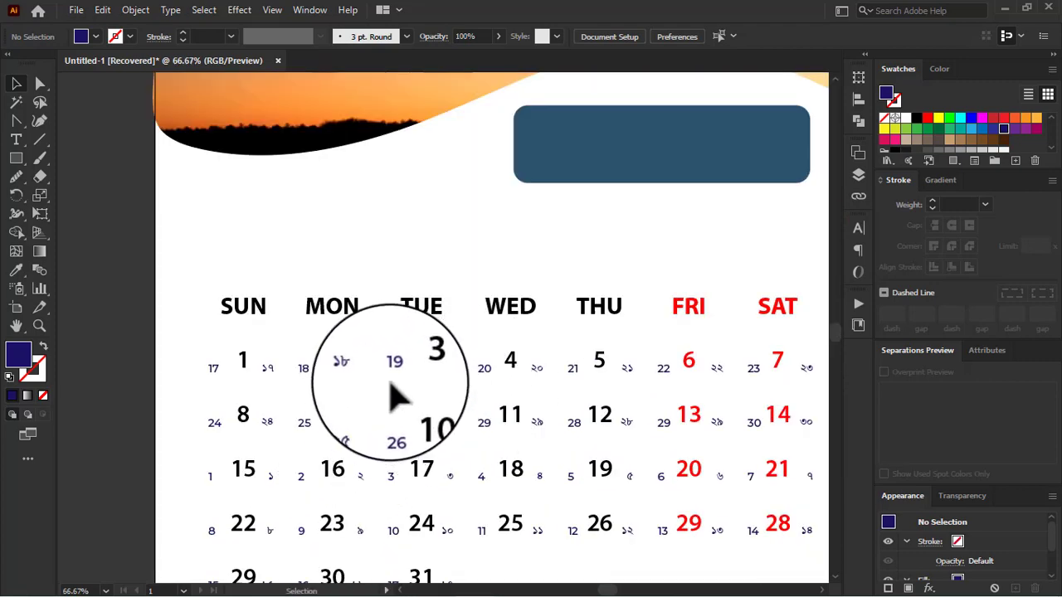
{"action": "left_click", "coordinate": [216, 375]}
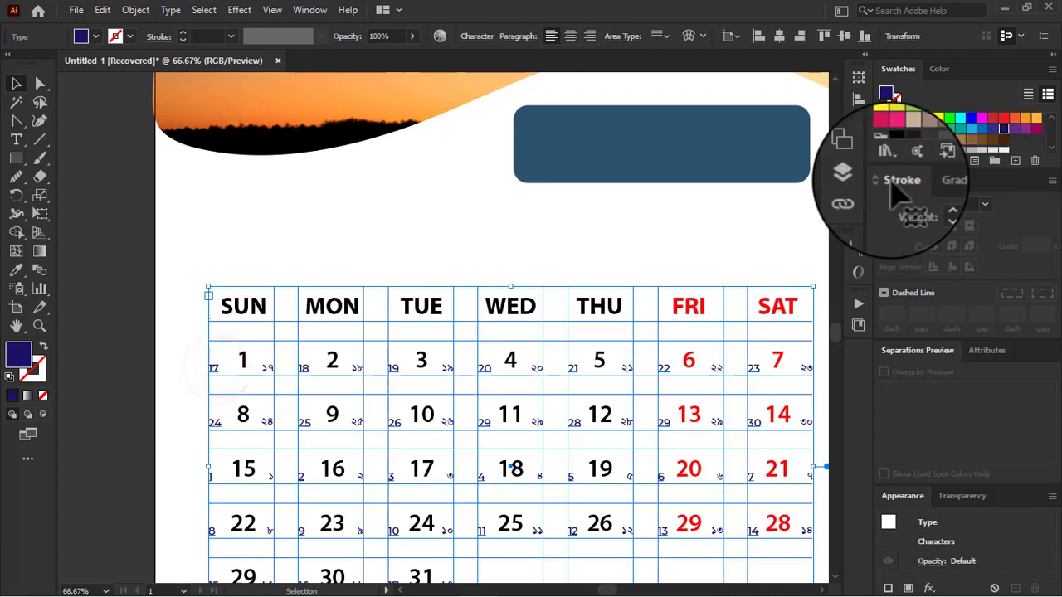
{"action": "left_click", "coordinate": [859, 178]}
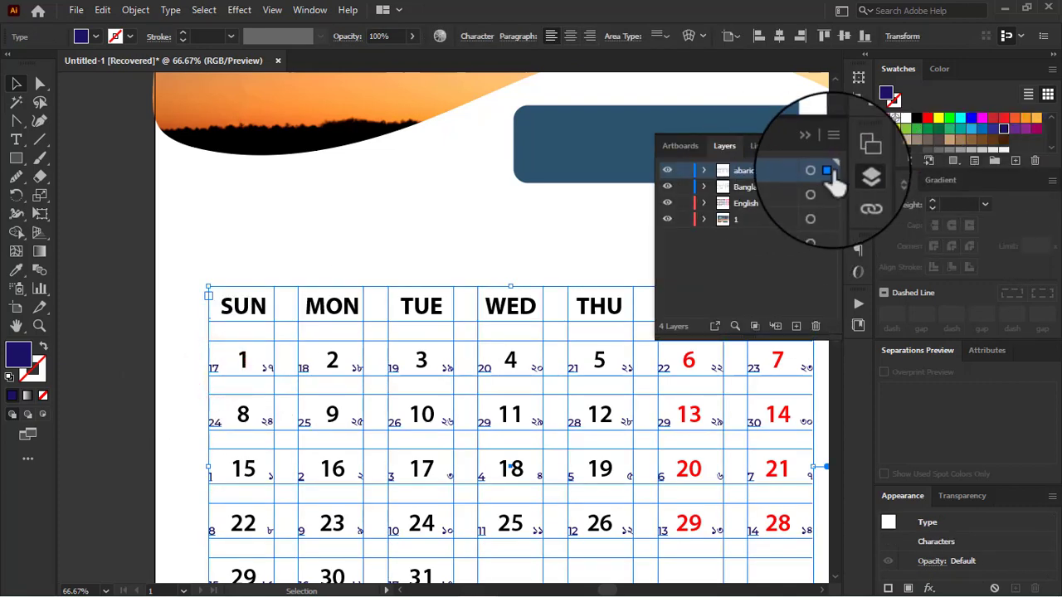
{"action": "left_click", "coordinate": [828, 171]}
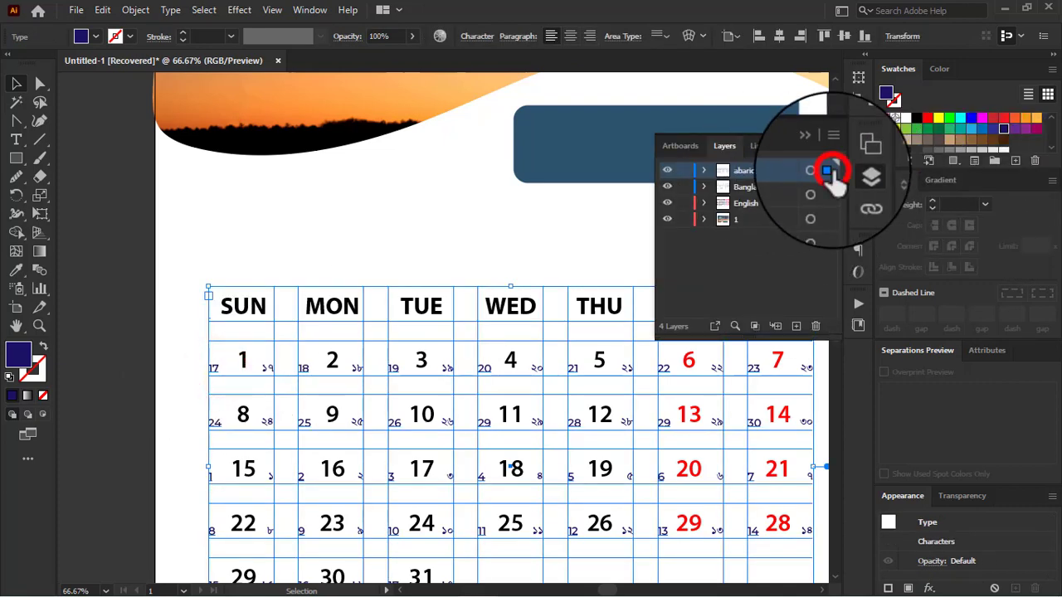
{"action": "double_click", "coordinate": [217, 369]}
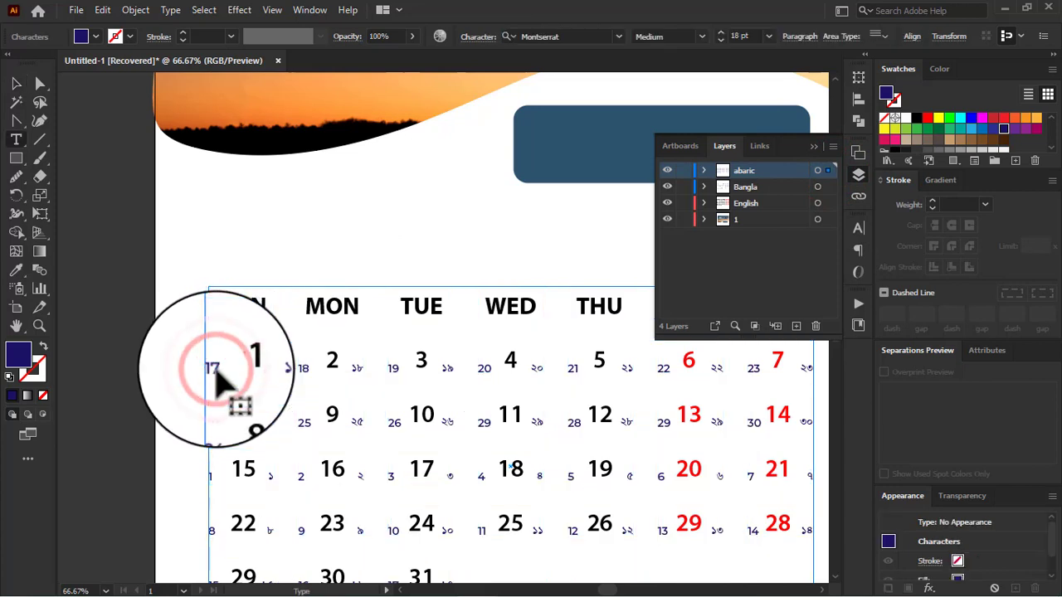
{"action": "left_click_drag", "start_coordinate": [216, 370], "coordinate": [195, 370]}
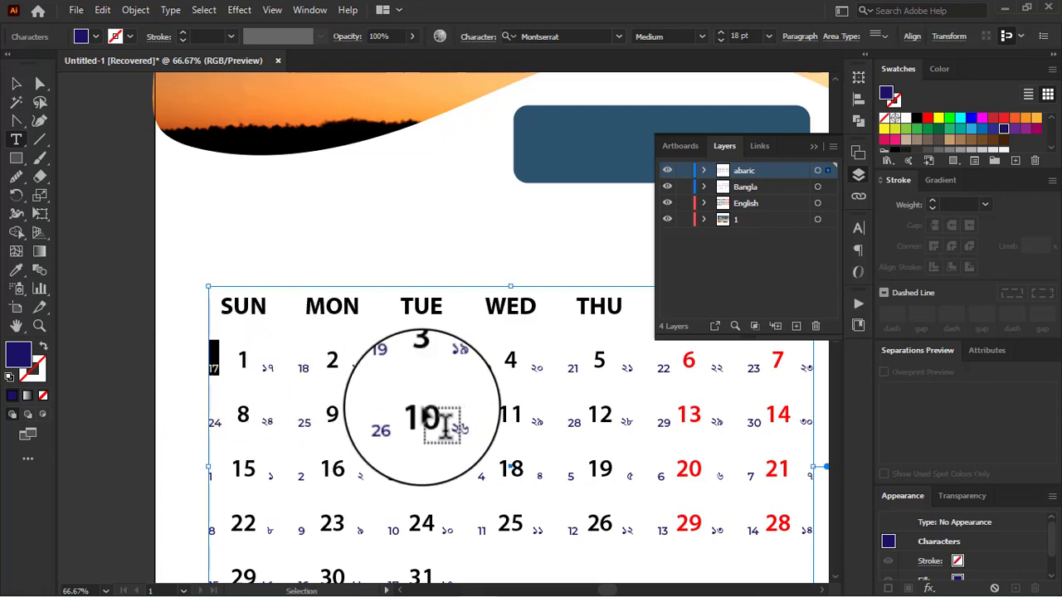
{"action": "left_click", "coordinate": [423, 407], "text": "ctrl"}
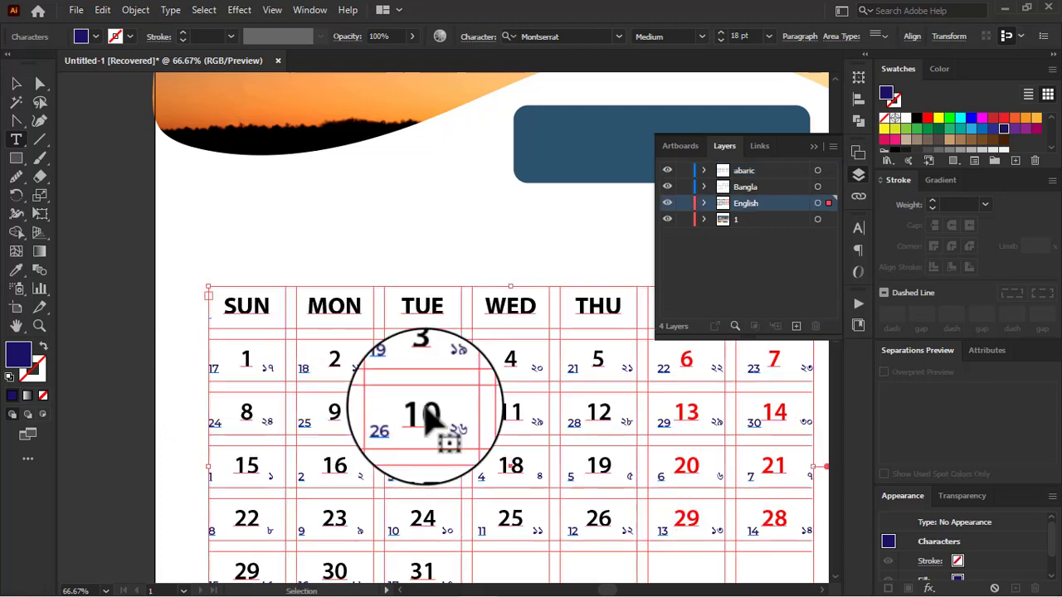
Step: Replace the first abaric dates with a sequence running from 7 beside the 1st to 16 beside the 10th
{"action": "left_click", "coordinate": [828, 170]}
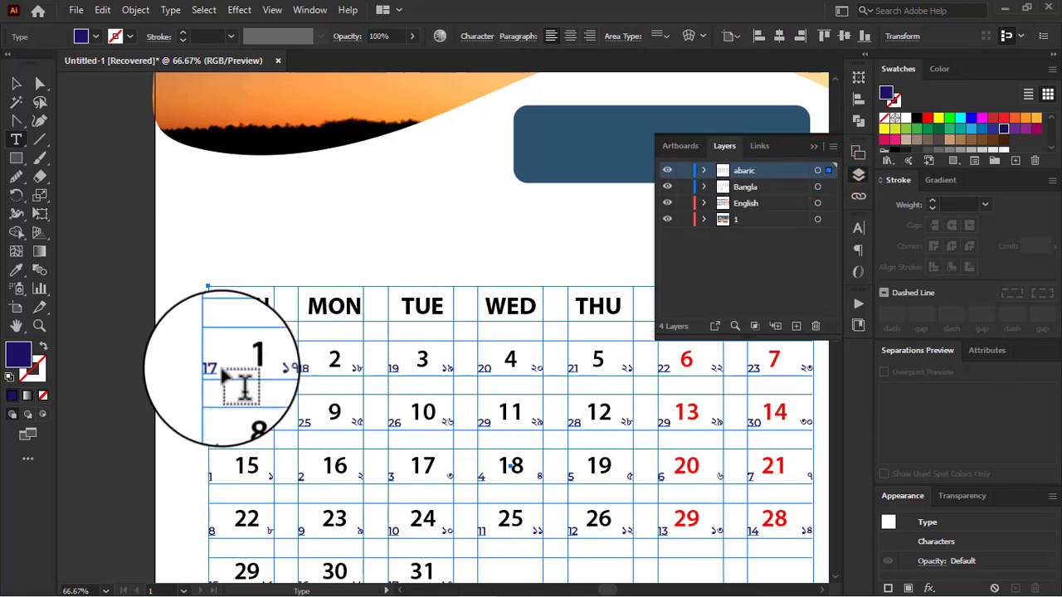
{"action": "scroll", "coordinate": [580, 435], "scroll_direction": "down", "scroll_amount": 1}
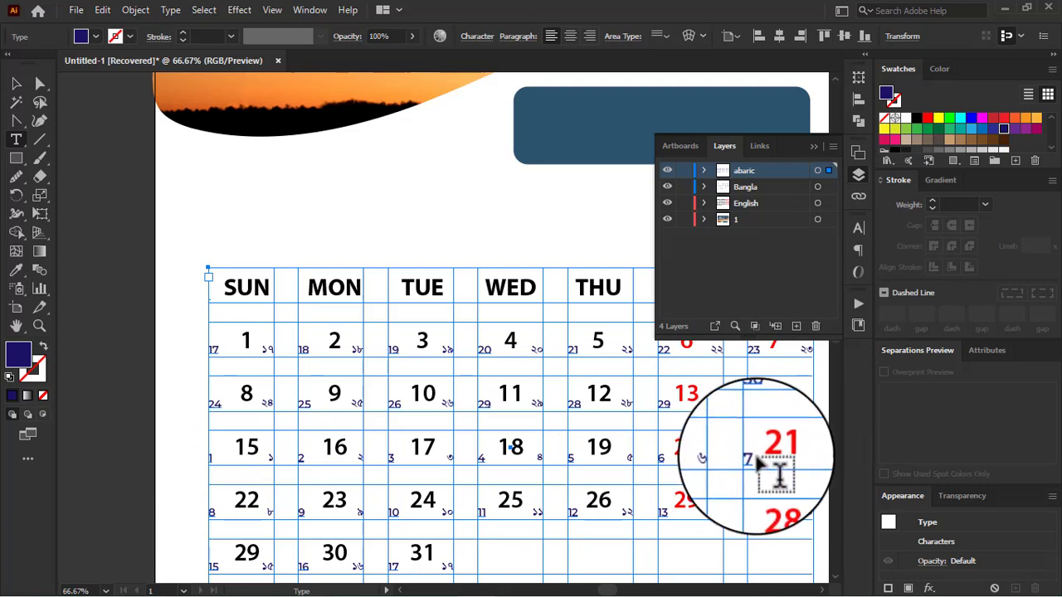
{"action": "left_click", "coordinate": [661, 454]}
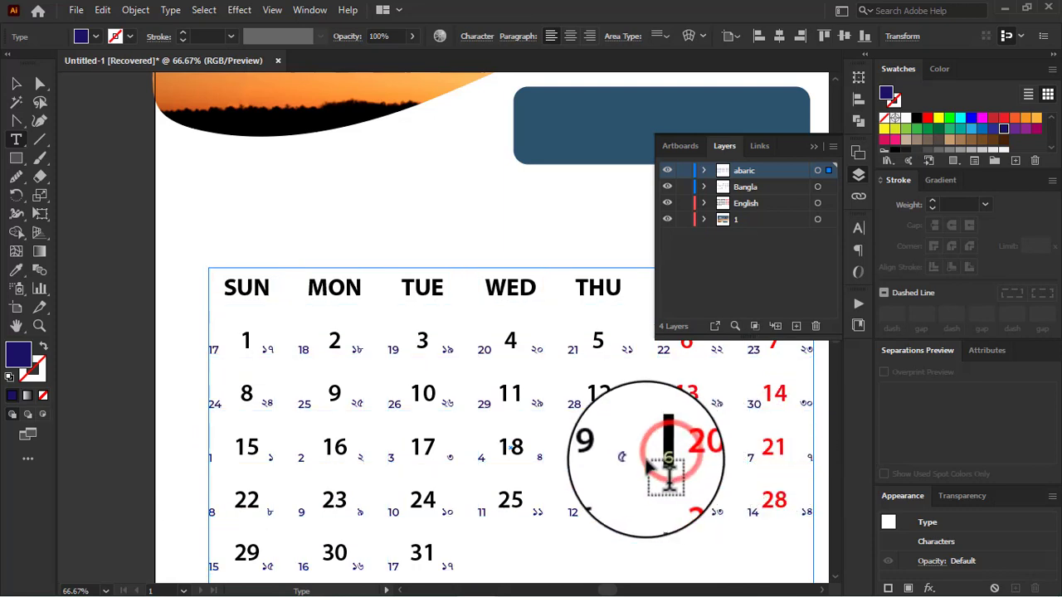
{"action": "left_click_drag", "start_coordinate": [514, 455], "coordinate": [211, 359]}
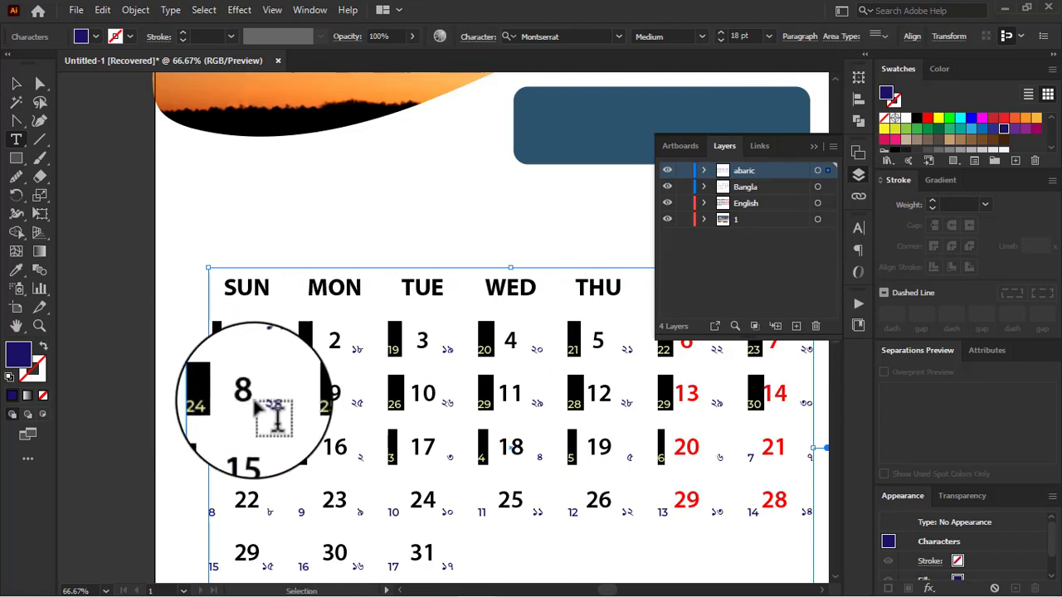
{"action": "left_click", "coordinate": [274, 415]}
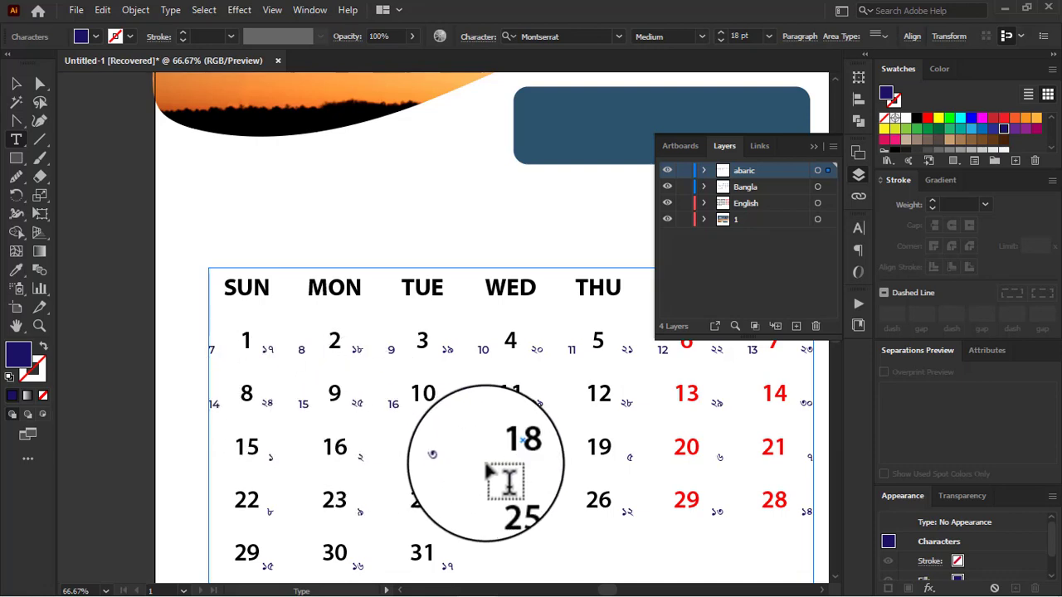
Step: Fill in the remaining abaric dates from 17 up to 29, restart at 1 and end with 7 beside the 31st, then deselect the grid
{"action": "scroll", "coordinate": [488, 477], "scroll_direction": "down", "scroll_amount": 1}
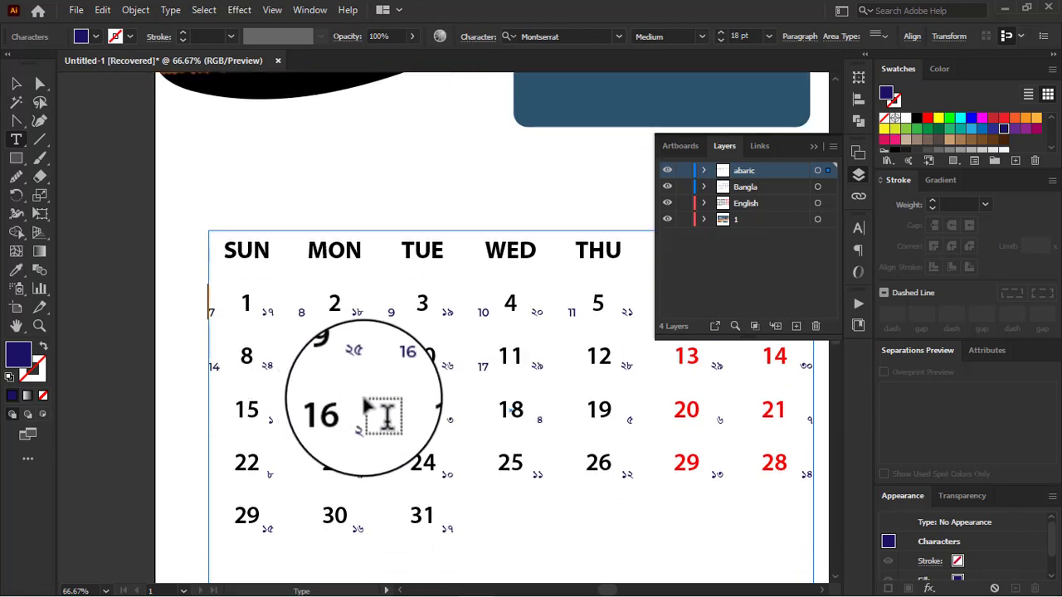
{"action": "scroll", "coordinate": [620, 414], "scroll_direction": "up", "scroll_amount": 1}
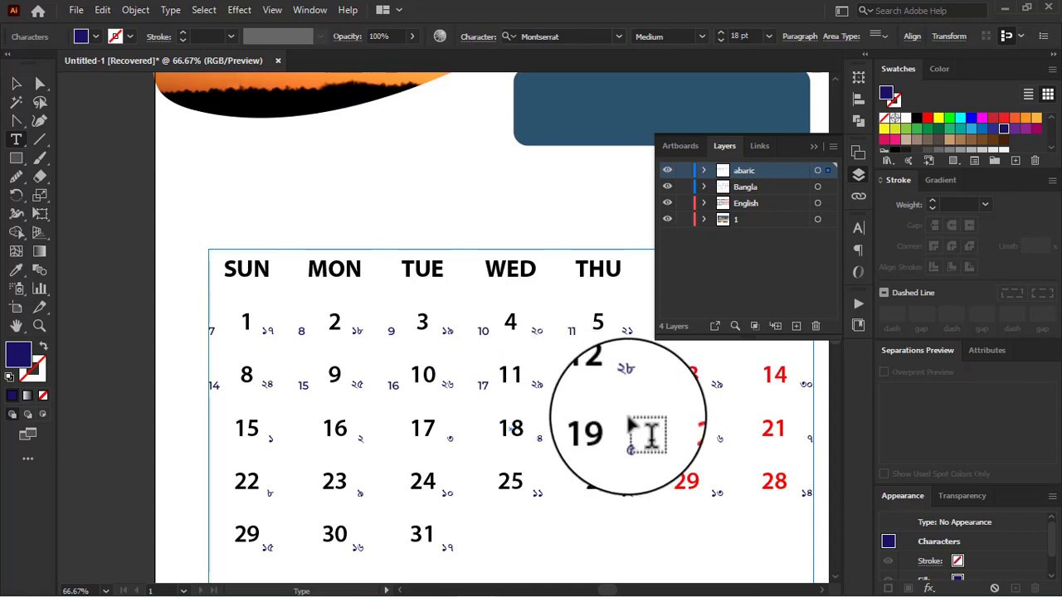
{"action": "left_click", "coordinate": [578, 393]}
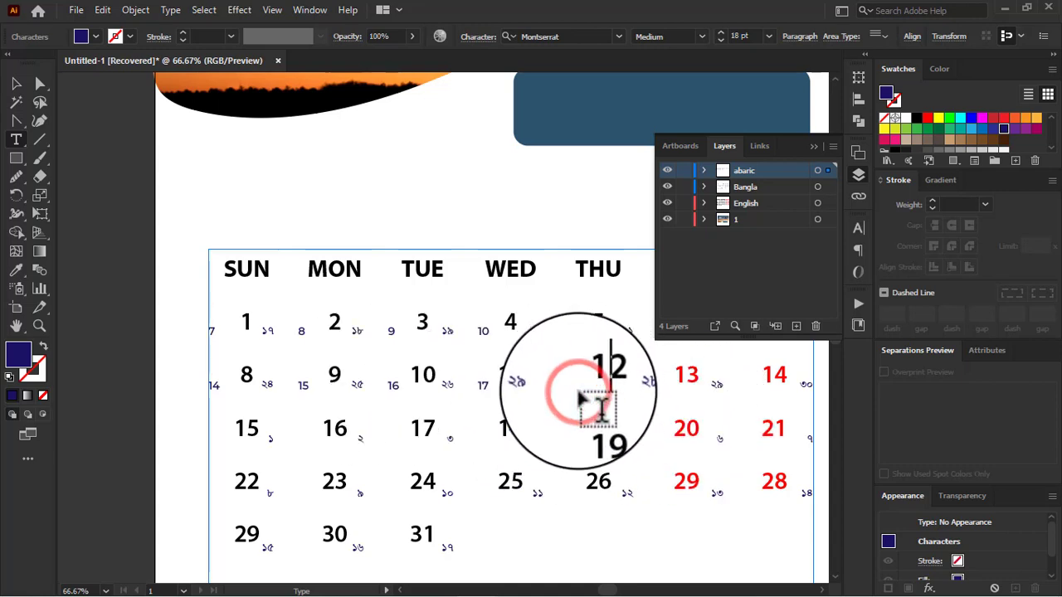
{"action": "left_click", "coordinate": [590, 381]}
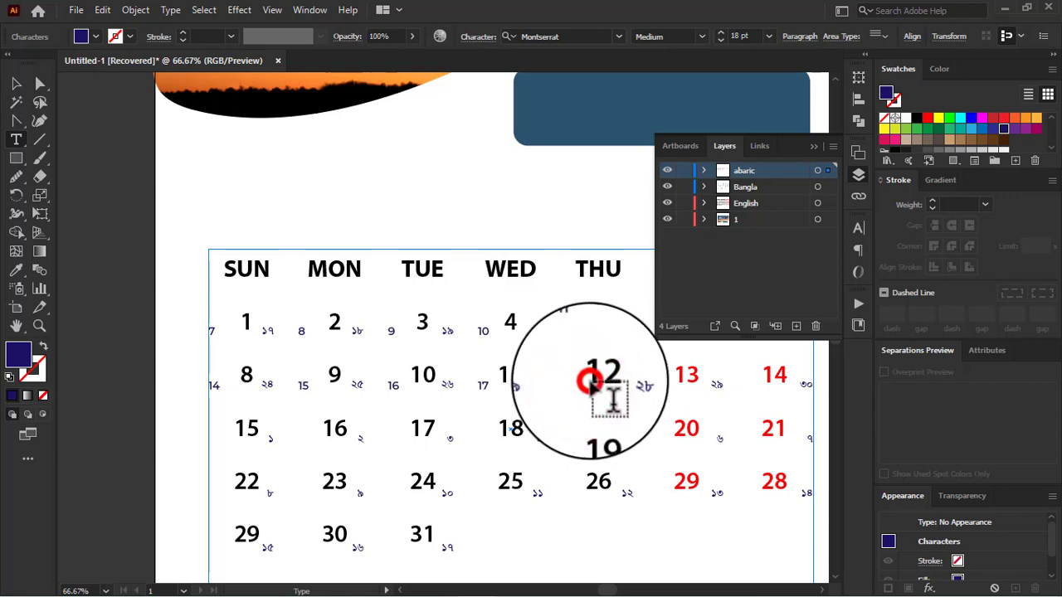
{"action": "left_click", "coordinate": [492, 389]}
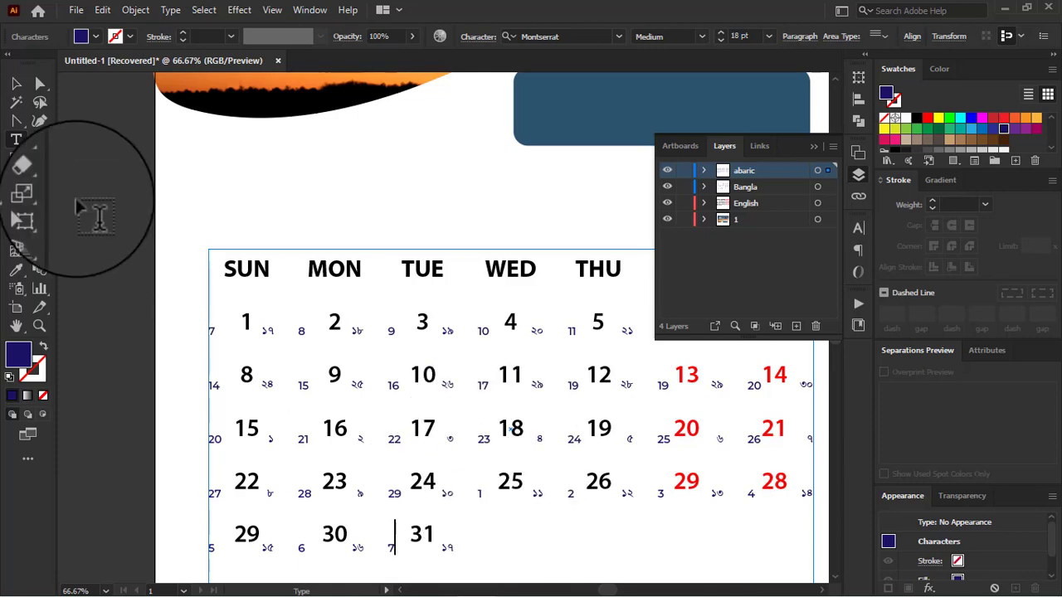
{"action": "left_click", "coordinate": [16, 84]}
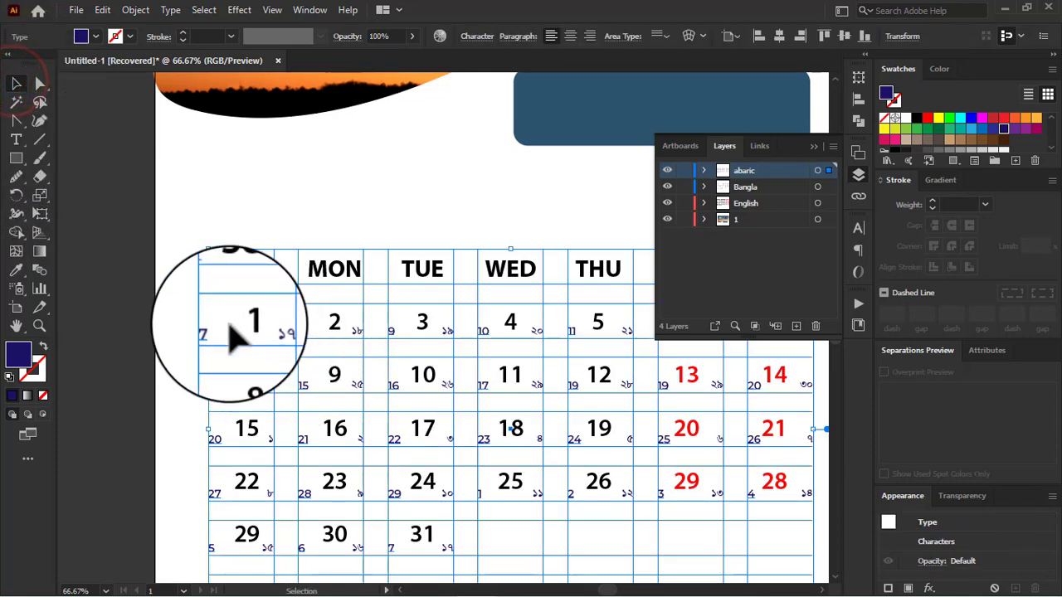
{"action": "scroll", "coordinate": [161, 332], "scroll_direction": "down", "scroll_amount": 1}
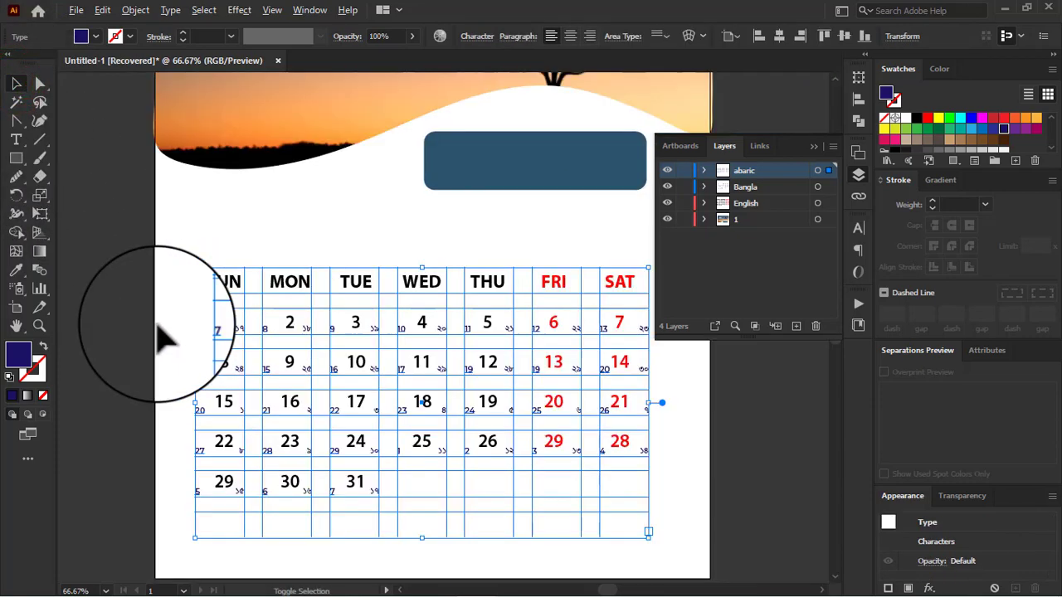
{"action": "left_click", "coordinate": [812, 146]}
{"action": "left_click", "coordinate": [739, 371]}
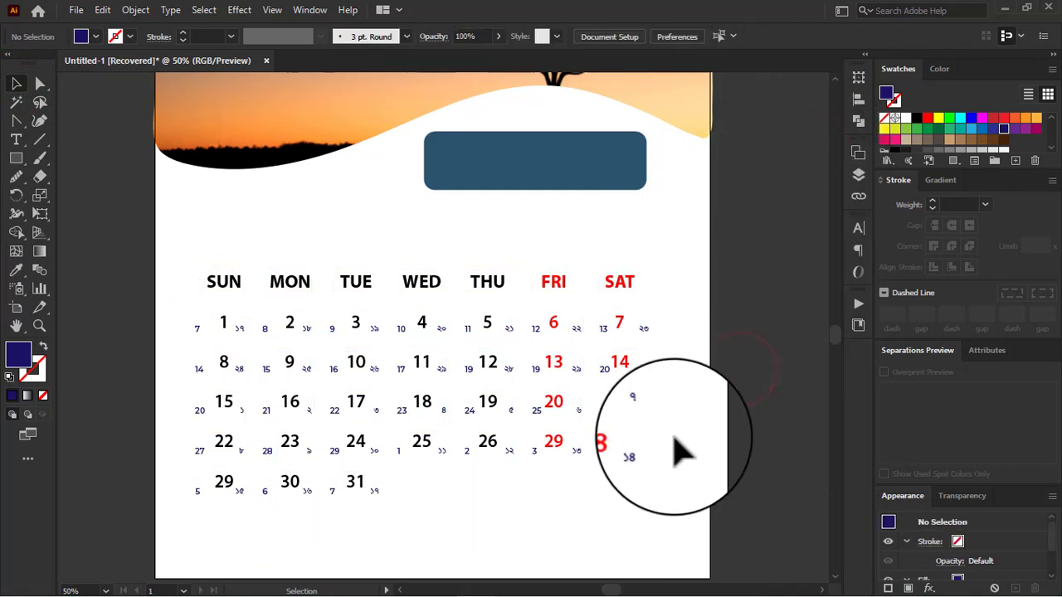
Step: Draw a dark blue rectangle on the English layer, covering the weekday header row from SUN to SAT
{"action": "left_click", "coordinate": [224, 283]}
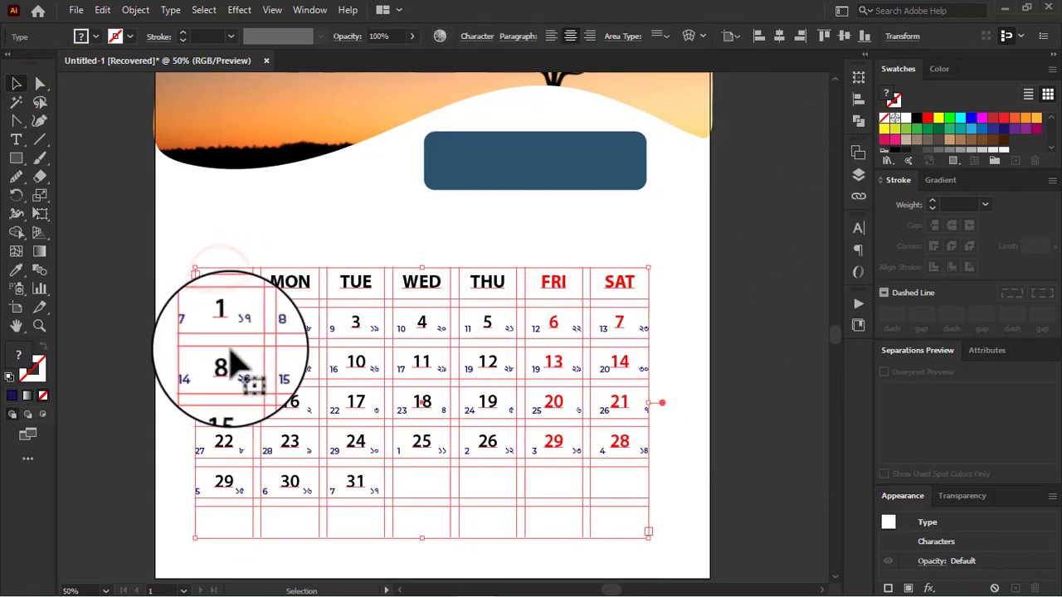
{"action": "key", "text": "ctrl+h"}
{"action": "left_click", "coordinate": [132, 335]}
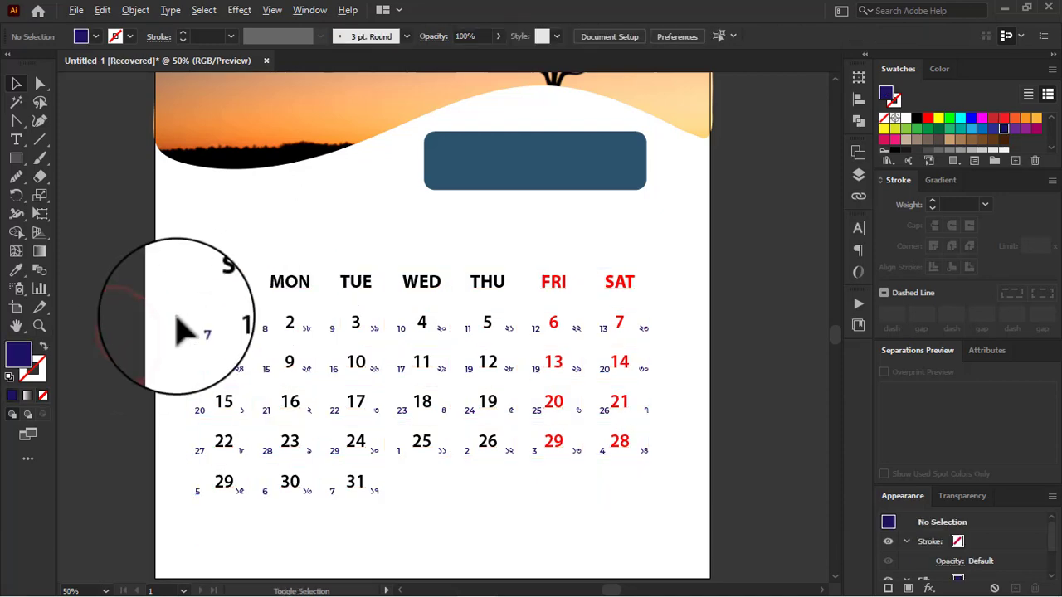
{"action": "scroll", "coordinate": [177, 330], "scroll_direction": "up", "scroll_amount": 1}
{"action": "left_click_drag", "start_coordinate": [20, 166], "coordinate": [60, 158]}
{"action": "scroll", "coordinate": [146, 249], "scroll_direction": "down", "scroll_amount": 1}
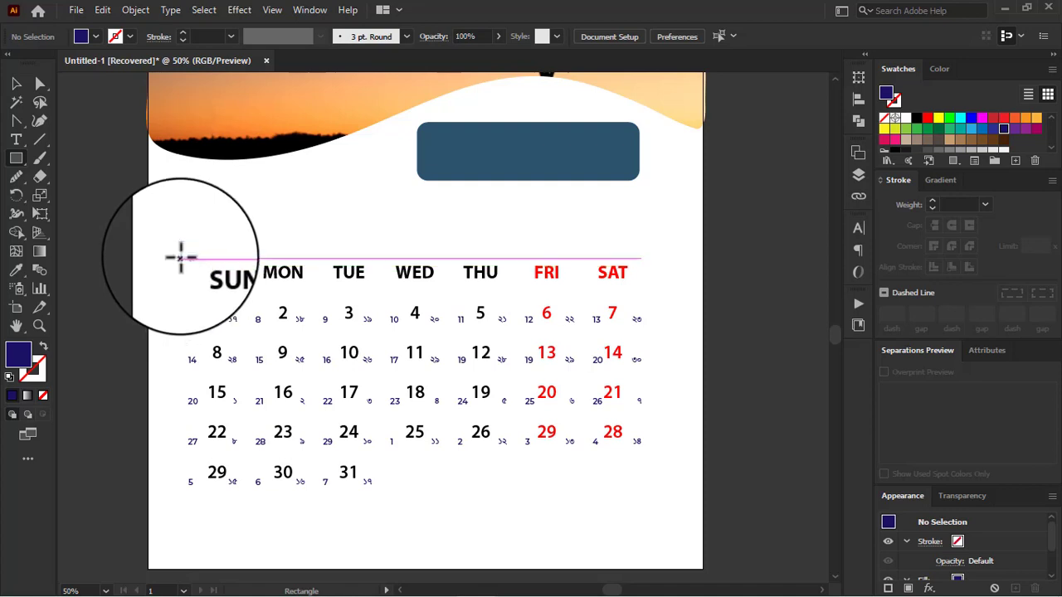
{"action": "left_click_drag", "start_coordinate": [181, 258], "coordinate": [641, 287]}
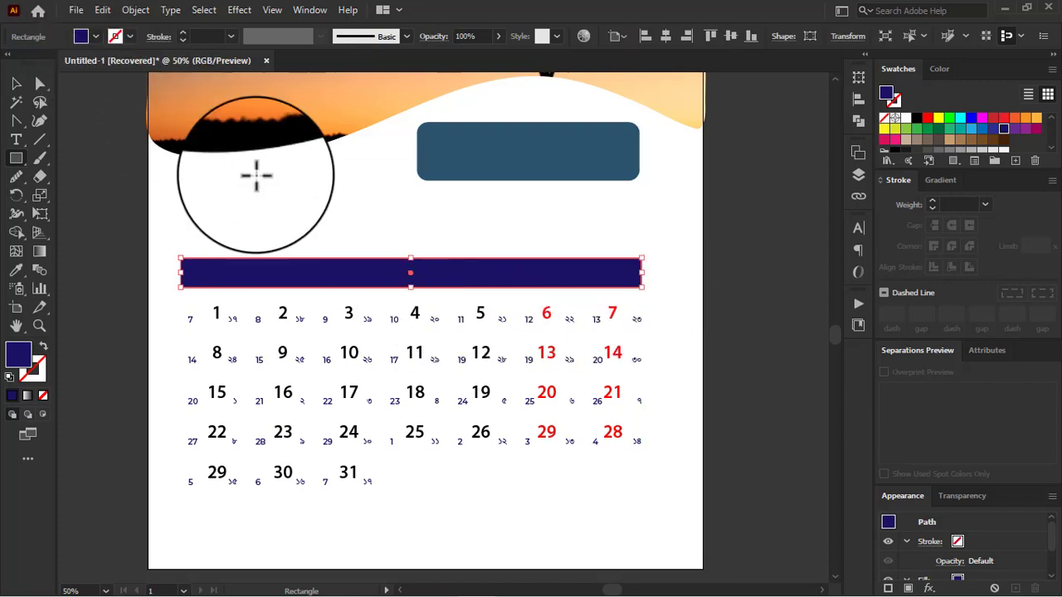
Step: Send the dark blue rectangle to the back so it sits behind the weekday names
{"action": "left_click", "coordinate": [15, 83]}
{"action": "right_click", "coordinate": [309, 281]}
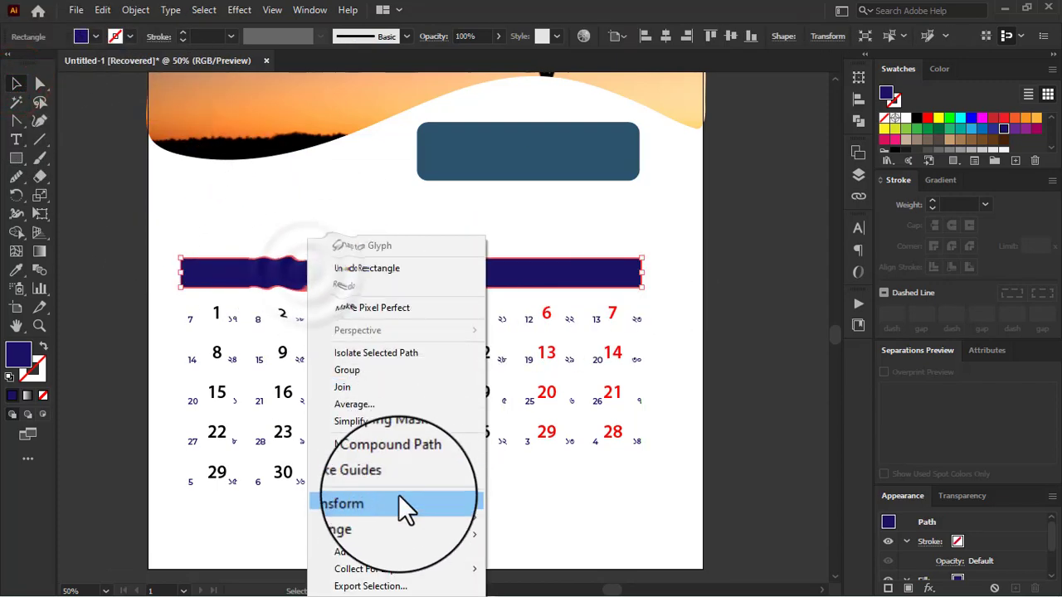
{"action": "mouse_move", "coordinate": [391, 502]}
{"action": "mouse_move", "coordinate": [424, 519]}
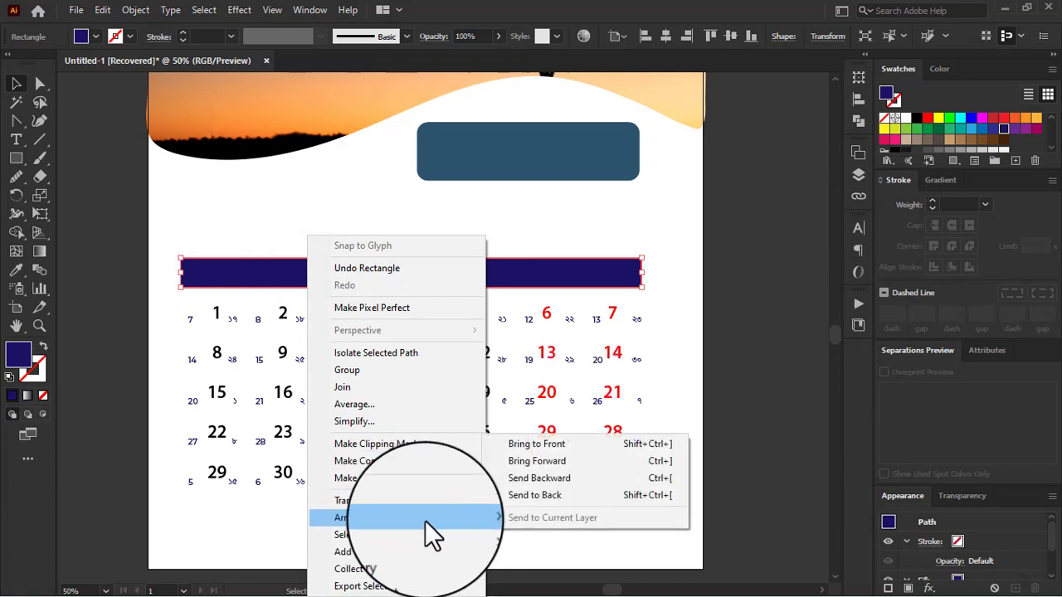
{"action": "left_click", "coordinate": [561, 490]}
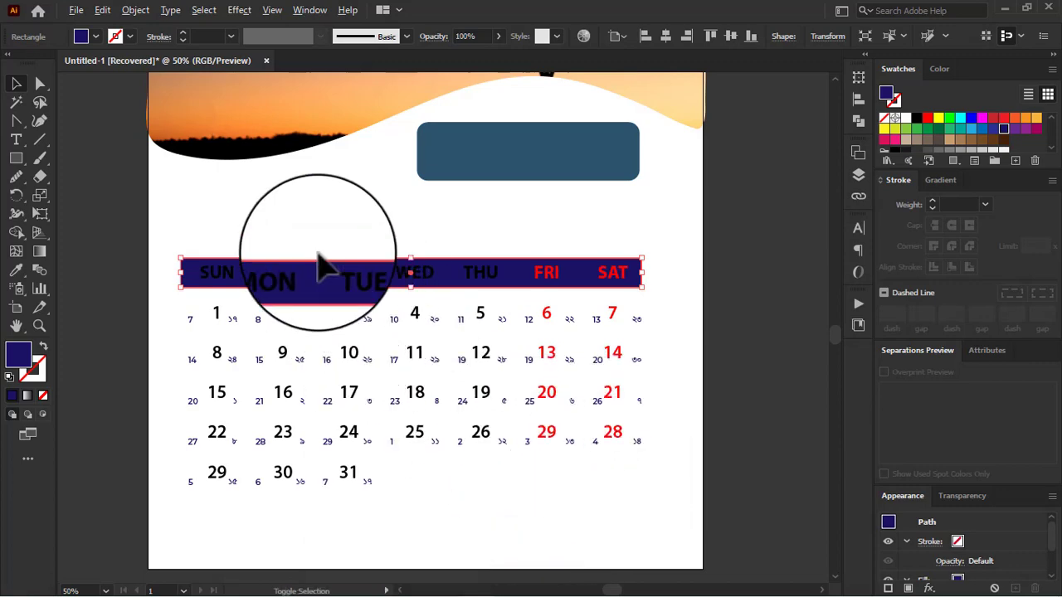
Step: Recolour the weekday header rectangle with an orange sampled from the sunset sky using the Eyedropper, and deselect it
{"action": "scroll", "coordinate": [320, 262], "scroll_direction": "up", "scroll_amount": 1}
{"action": "key", "text": "i"}
{"action": "left_click", "coordinate": [324, 219]}
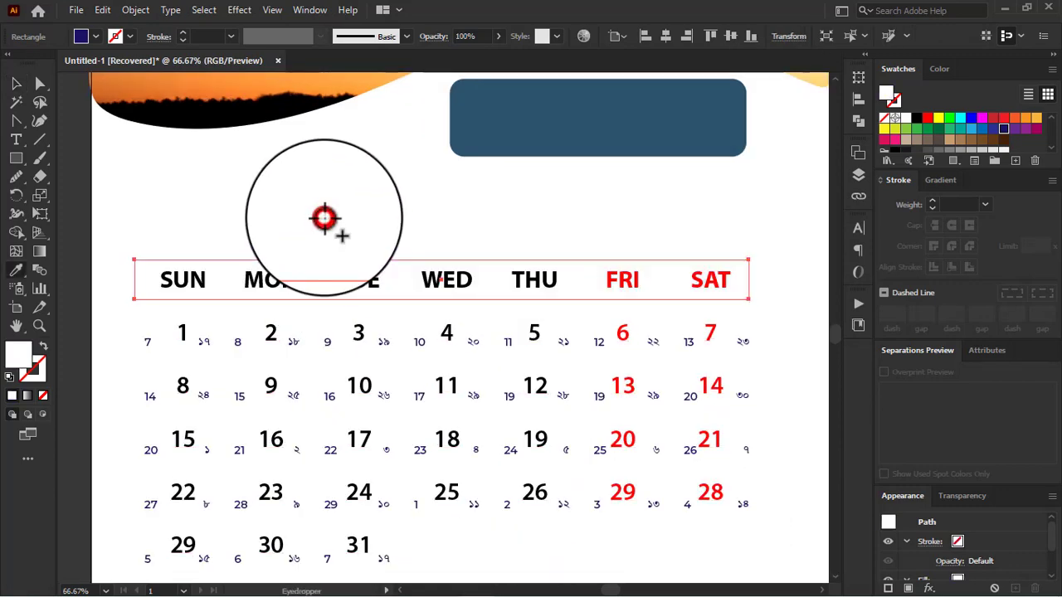
{"action": "scroll", "coordinate": [279, 125], "scroll_direction": "up", "scroll_amount": 3}
{"action": "left_click", "coordinate": [280, 124]}
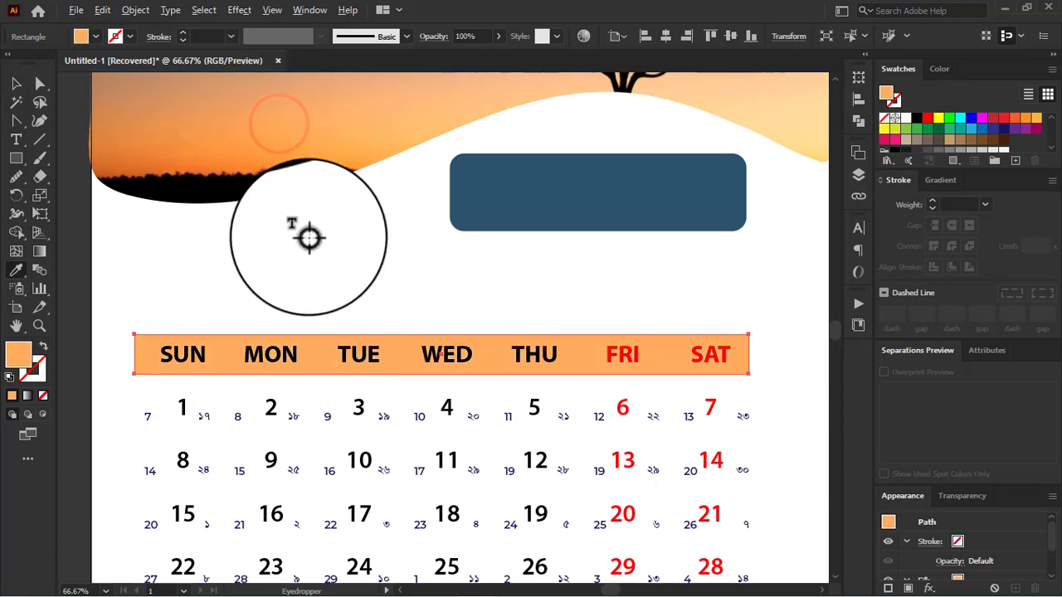
{"action": "scroll", "coordinate": [304, 232], "scroll_direction": "down", "scroll_amount": 1}
{"action": "left_click", "coordinate": [223, 207]}
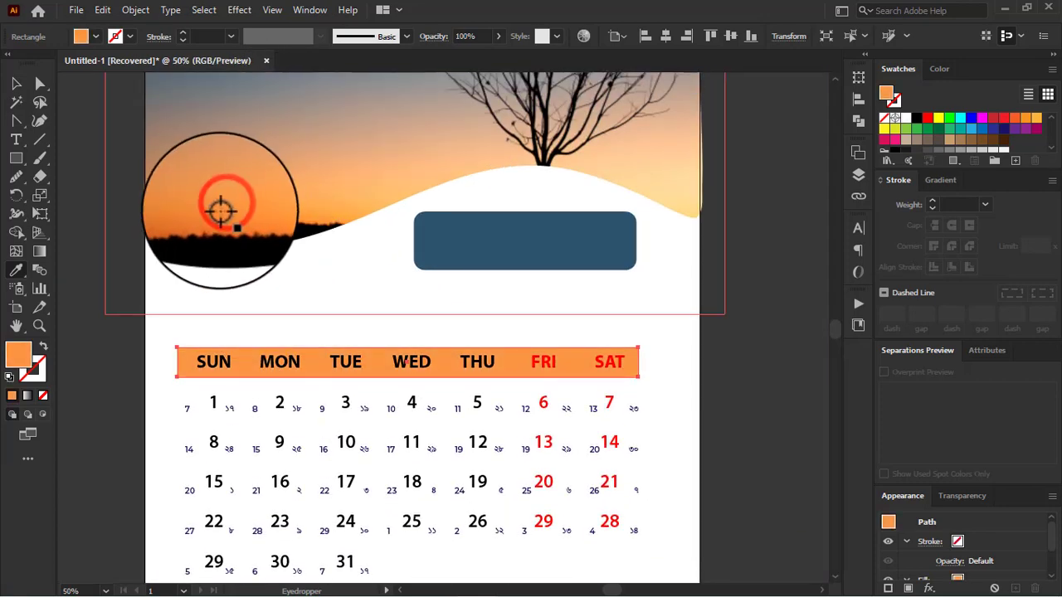
{"action": "left_click", "coordinate": [182, 219]}
{"action": "left_click", "coordinate": [195, 194]}
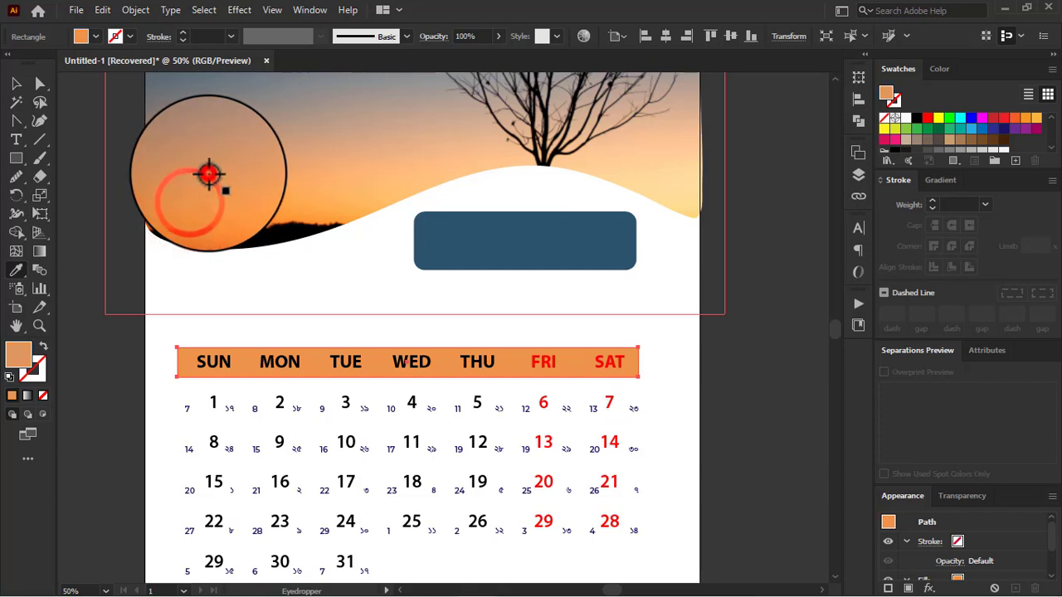
{"action": "left_click", "coordinate": [245, 189]}
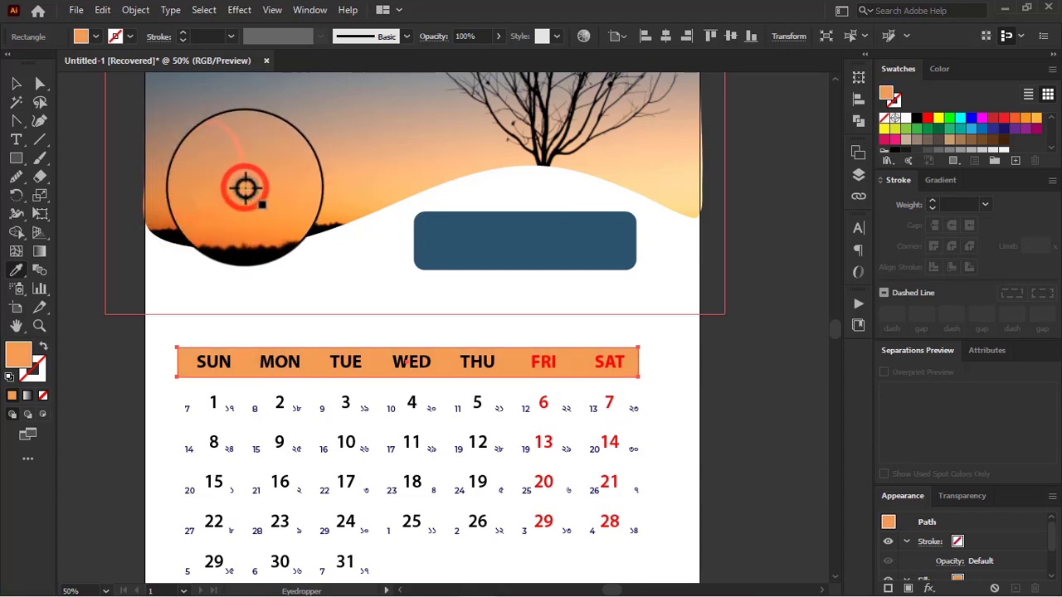
{"action": "left_click", "coordinate": [15, 83]}
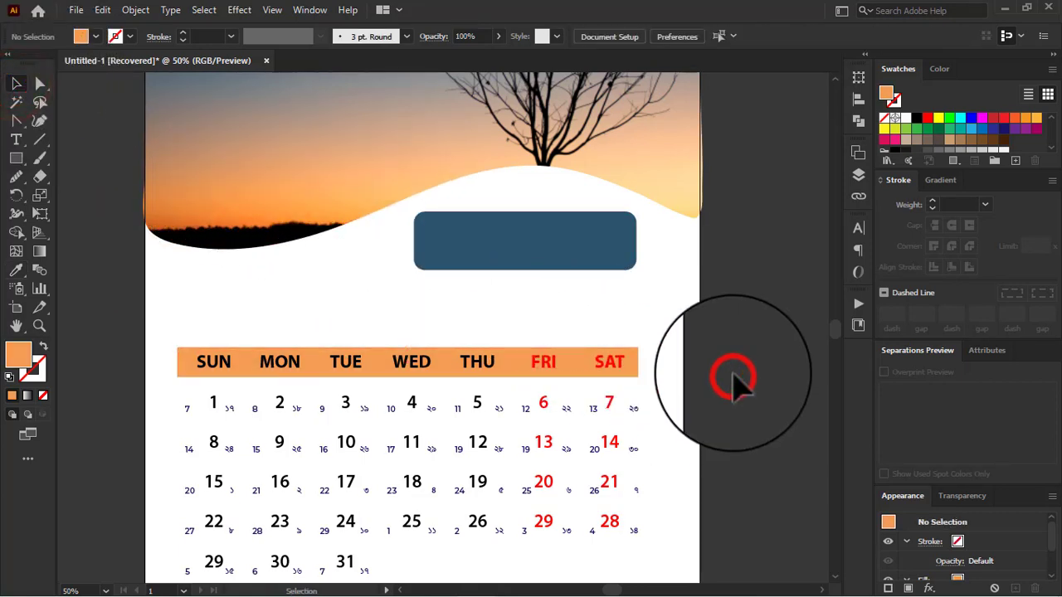
Step: Select the abaric and Bangla date grids together and reduce their font size to 14 pt
{"action": "scroll", "coordinate": [734, 379], "scroll_direction": "down", "scroll_amount": 2}
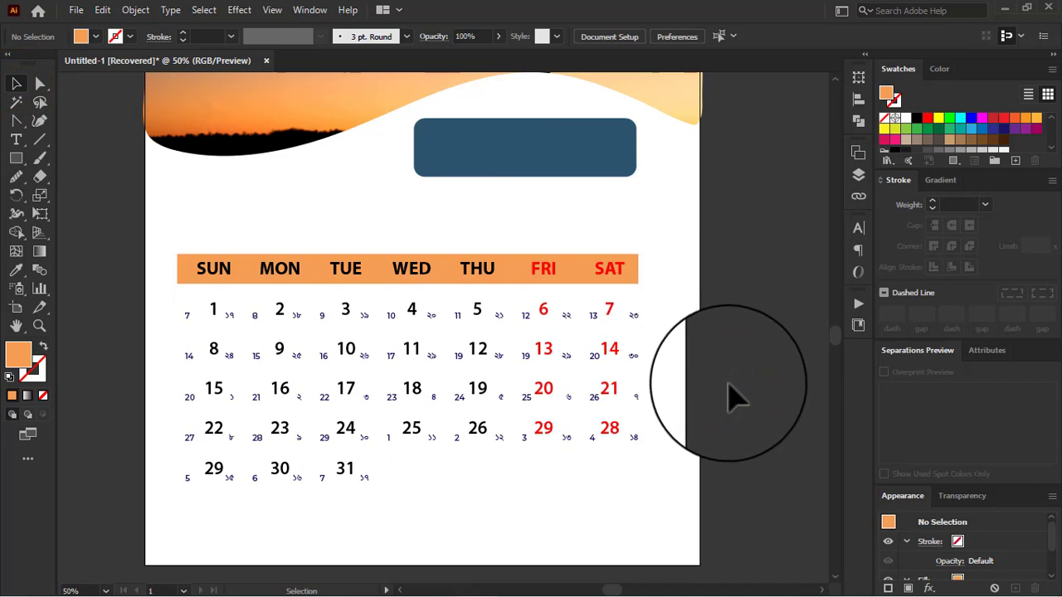
{"action": "scroll", "coordinate": [556, 422], "scroll_direction": "up", "scroll_amount": 2}
{"action": "scroll", "coordinate": [647, 423], "scroll_direction": "down", "scroll_amount": 1}
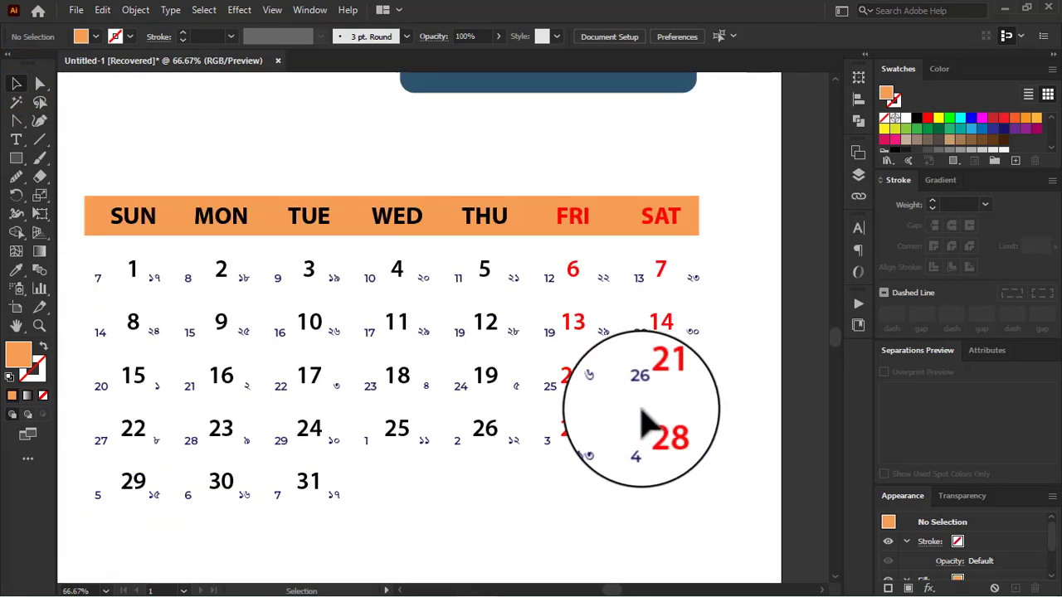
{"action": "left_click", "coordinate": [554, 393]}
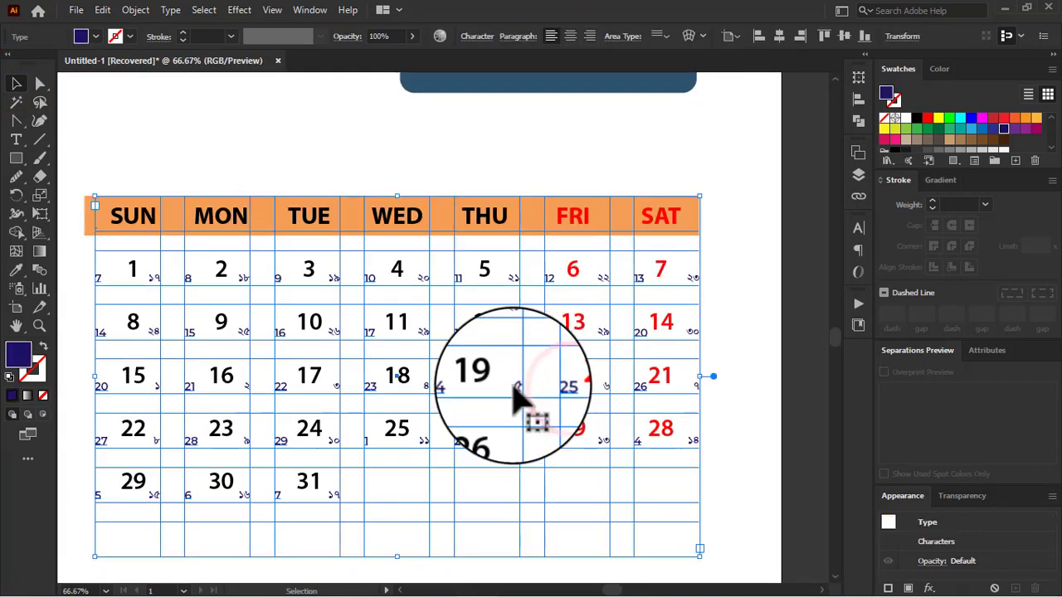
{"action": "left_click", "coordinate": [859, 174]}
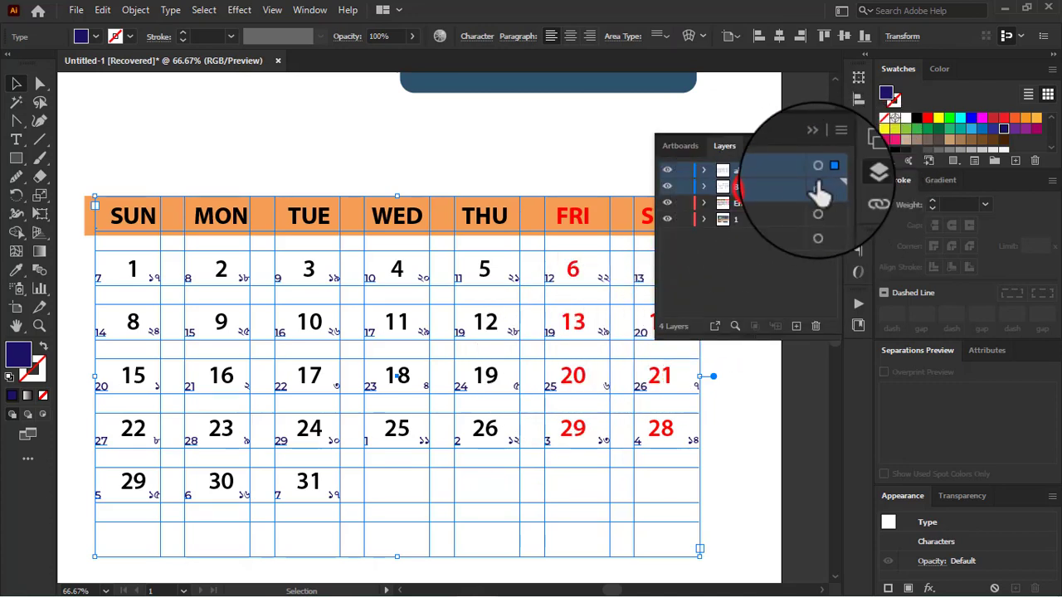
{"action": "left_click", "coordinate": [827, 187]}
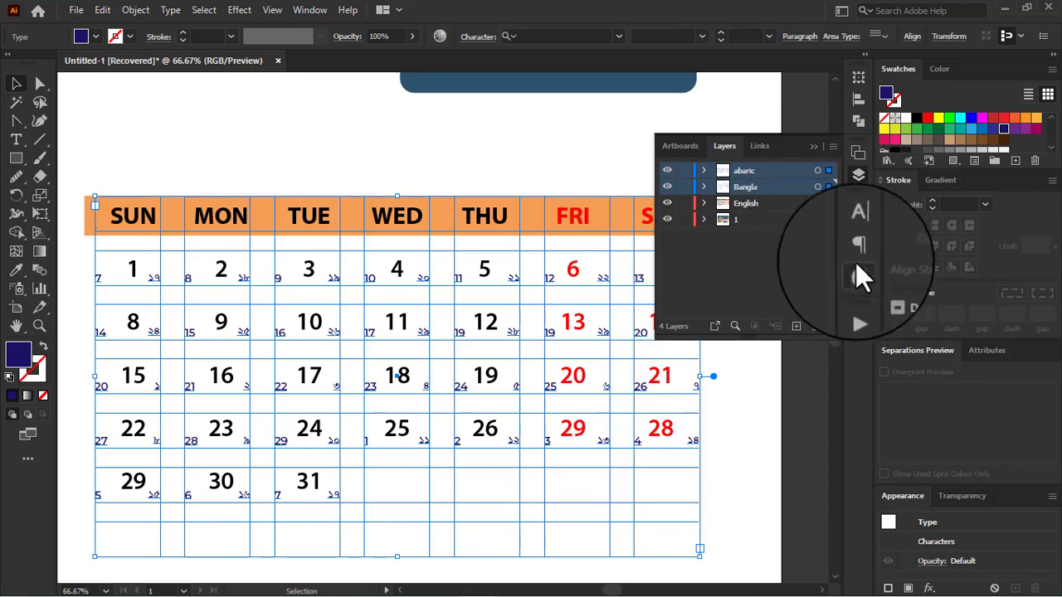
{"action": "left_click", "coordinate": [858, 225]}
{"action": "left_click", "coordinate": [735, 292]}
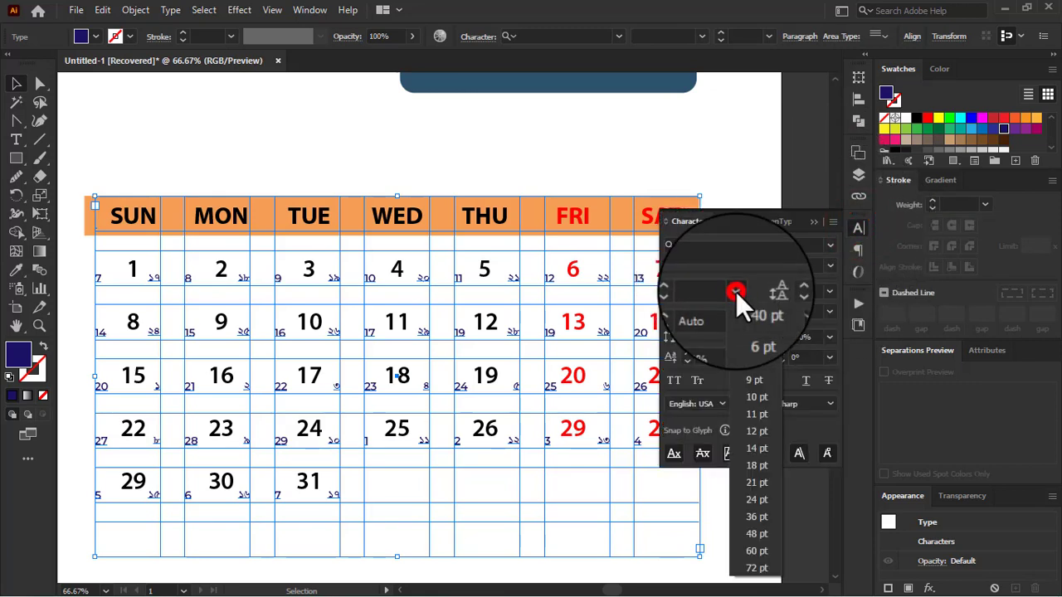
{"action": "left_click", "coordinate": [753, 431]}
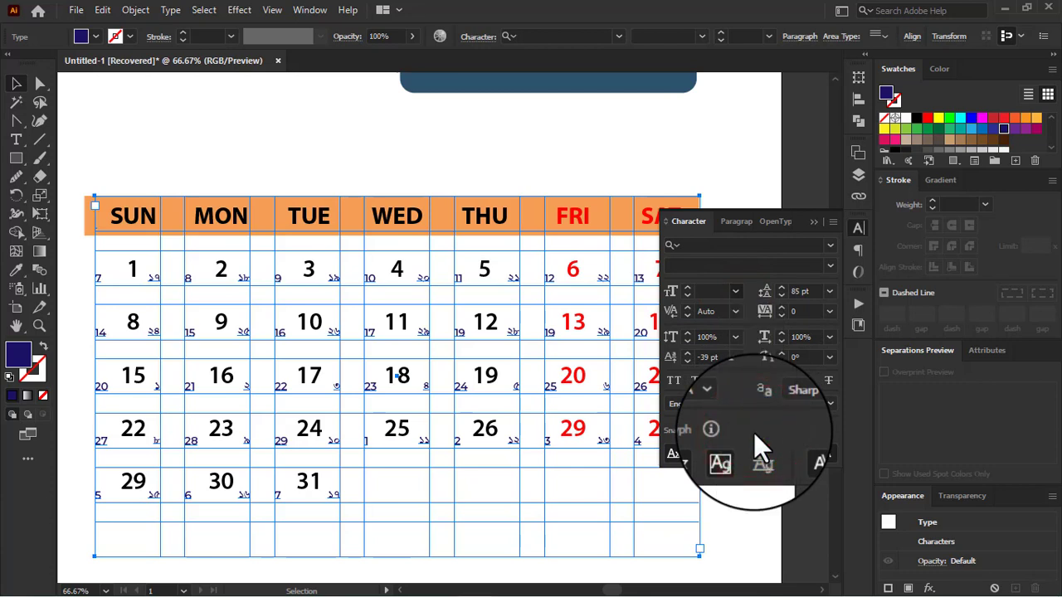
{"action": "left_click", "coordinate": [735, 291]}
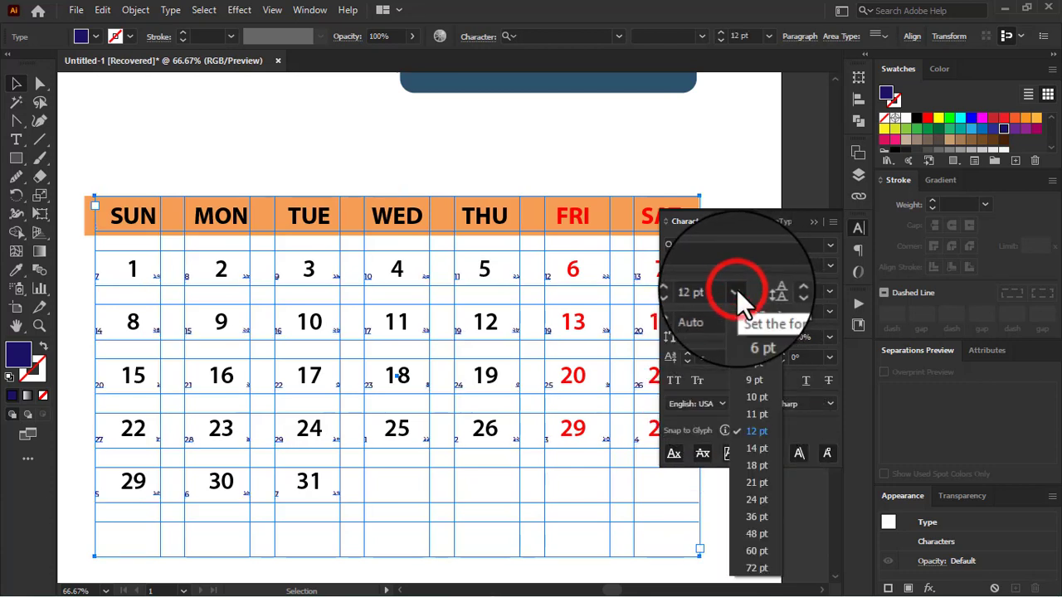
{"action": "left_click", "coordinate": [756, 445]}
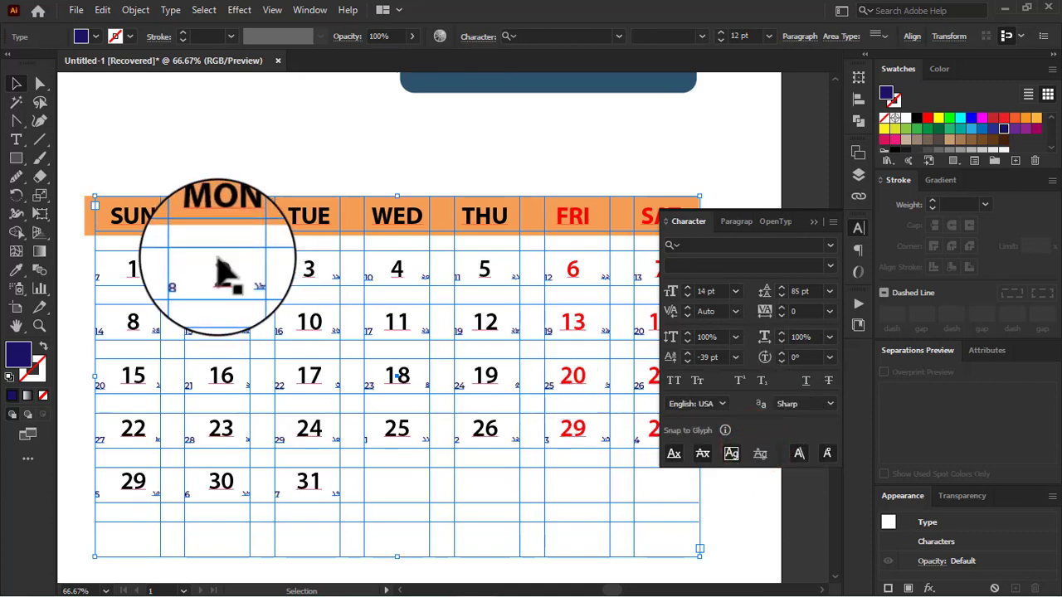
Step: Move the weekday bar and all date grids together about 0.46 in across and 0.14 in down to centre them on the page
{"action": "left_click", "coordinate": [818, 220]}
{"action": "left_click", "coordinate": [15, 88]}
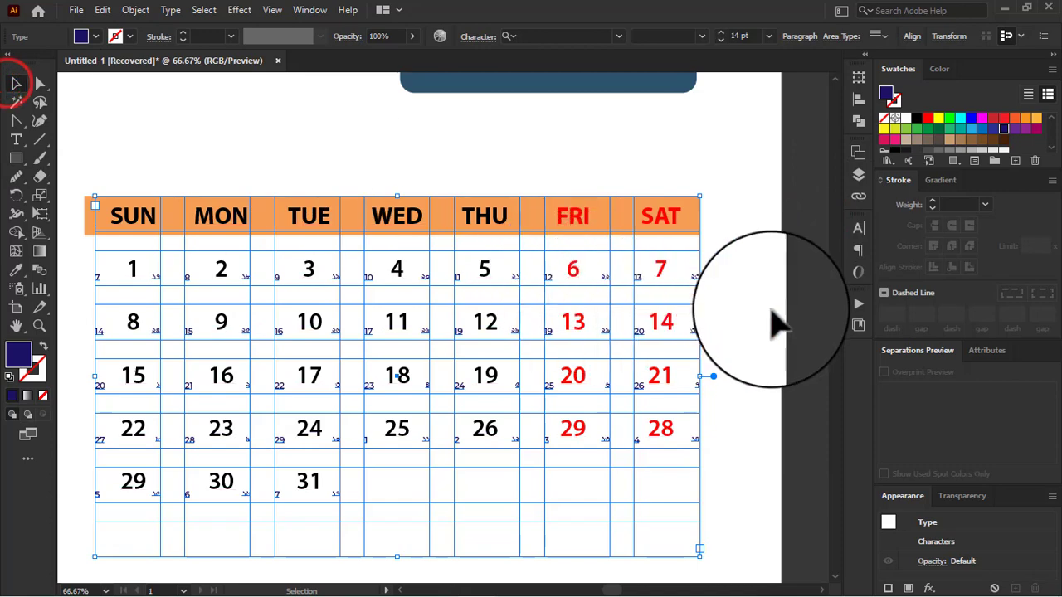
{"action": "left_click", "coordinate": [796, 305]}
{"action": "key", "text": "ctrl+minus"}
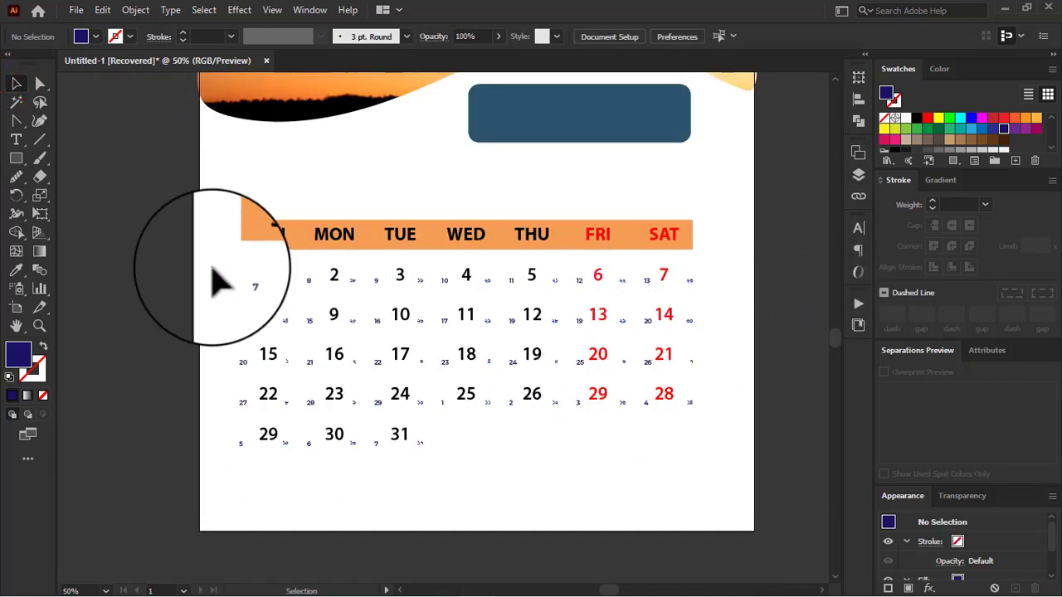
{"action": "left_click_drag", "start_coordinate": [176, 206], "coordinate": [720, 506]}
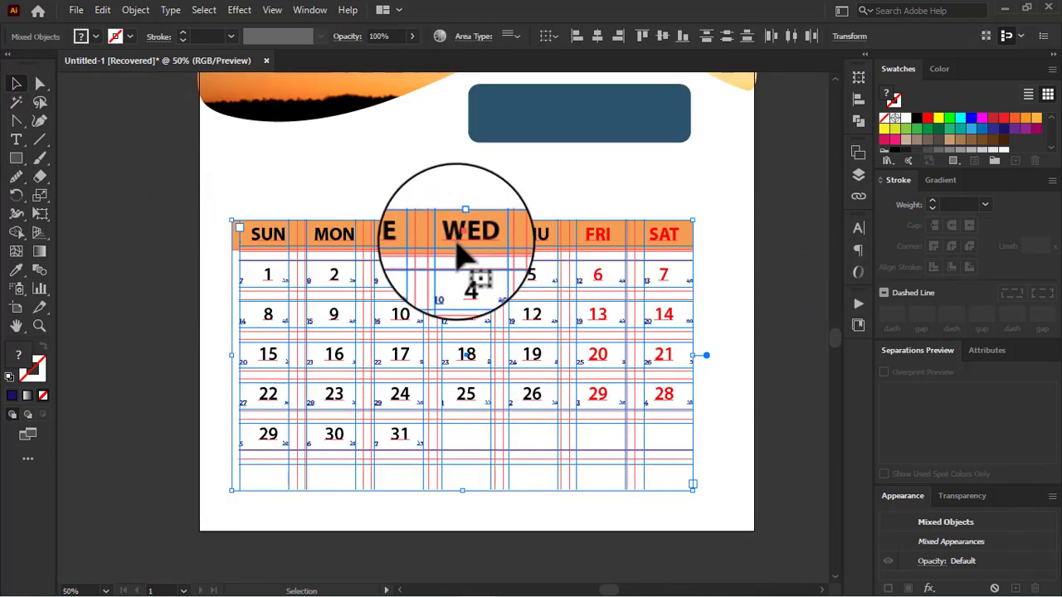
{"action": "mouse_move", "coordinate": [454, 245]}
{"action": "left_mouse_down"}
{"action": "mouse_move", "coordinate": [468, 249]}
{"action": "mouse_move", "coordinate": [462, 240]}
{"action": "left_mouse_up"}
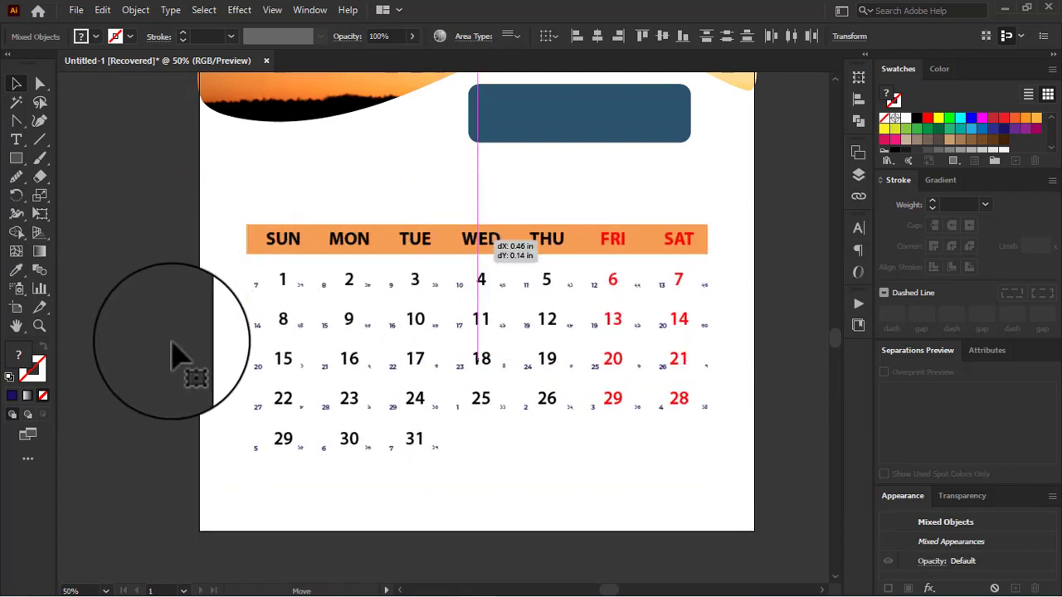
{"action": "scroll", "coordinate": [172, 341], "scroll_direction": "up", "scroll_amount": 1}
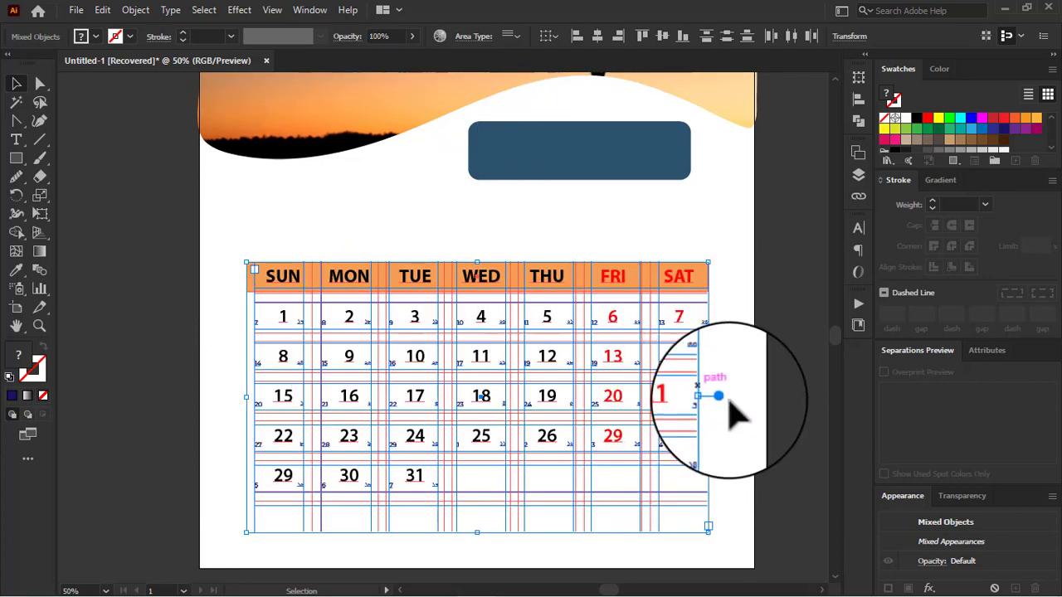
{"action": "left_click", "coordinate": [773, 336]}
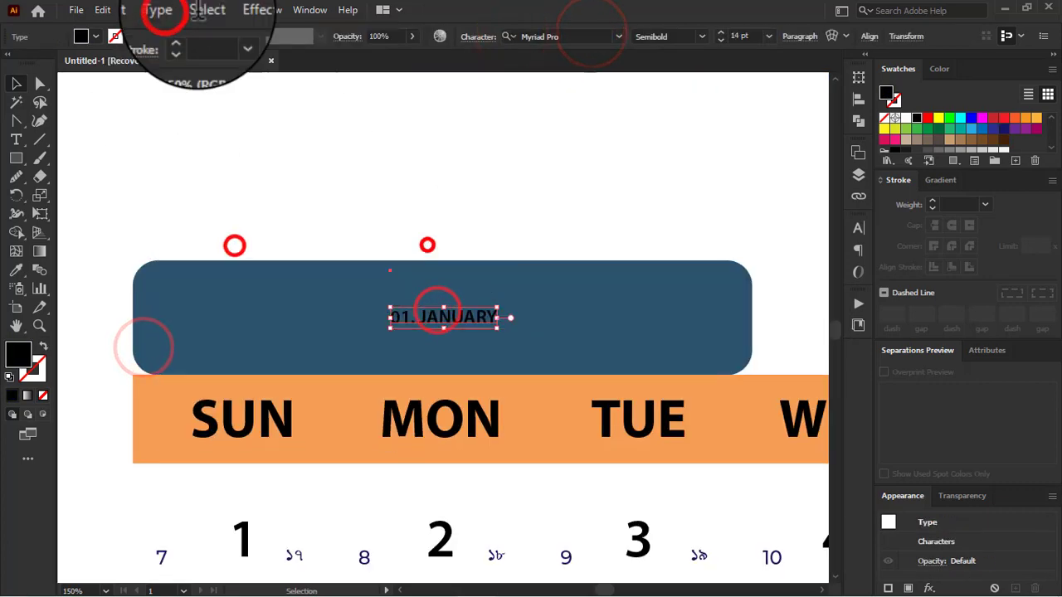
Step: Add the white month label 01. JANUARY on the blue box above the weekday bar, spell-checked and converted to uppercase
{"action": "left_click", "coordinate": [102, 9]}
{"action": "mouse_move", "coordinate": [142, 240]}
{"action": "left_click", "coordinate": [419, 261]}
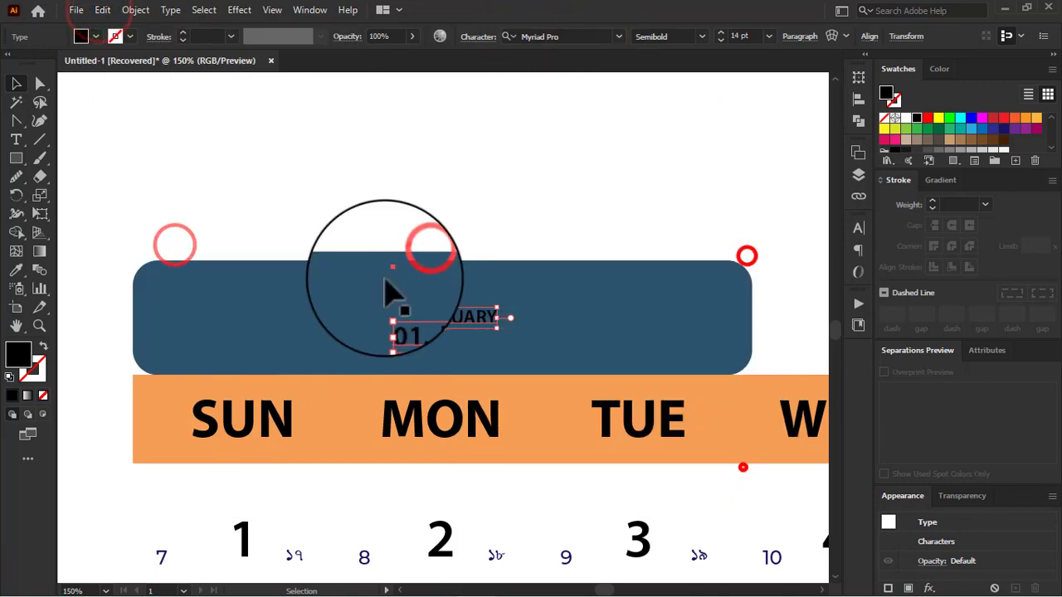
{"action": "left_click", "coordinate": [170, 9]}
{"action": "mouse_move", "coordinate": [245, 247]}
{"action": "left_click", "coordinate": [455, 280]}
{"action": "left_click", "coordinate": [102, 9]}
{"action": "mouse_move", "coordinate": [124, 235]}
{"action": "left_click", "coordinate": [407, 237]}
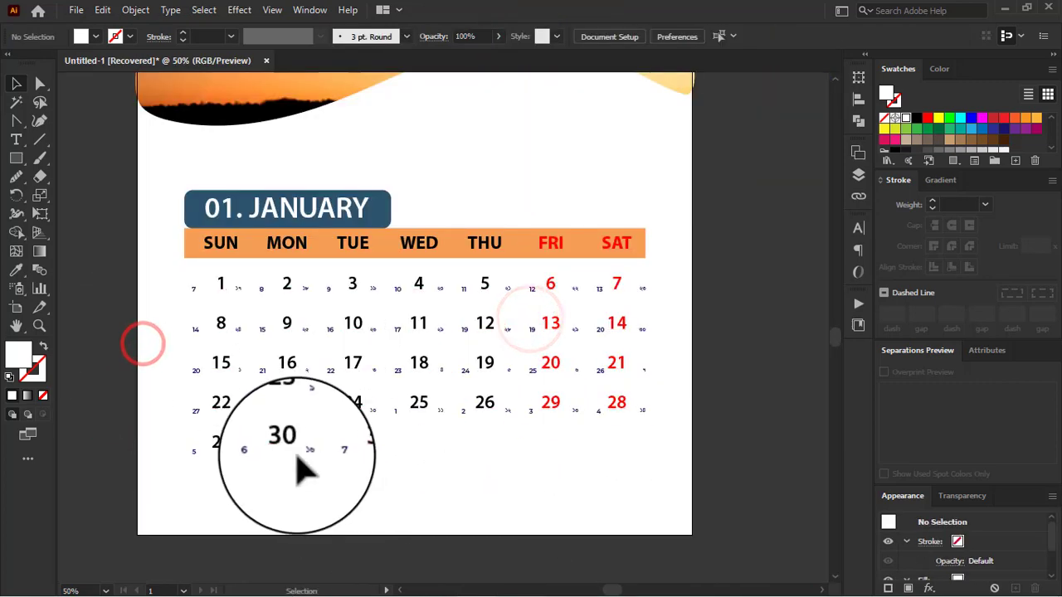
Step: Change the font style of the 01. JANUARY label to Myriad Pro Black SemiExtended
{"action": "scroll", "coordinate": [296, 465], "scroll_direction": "up", "scroll_amount": 3}
{"action": "left_click", "coordinate": [271, 340]}
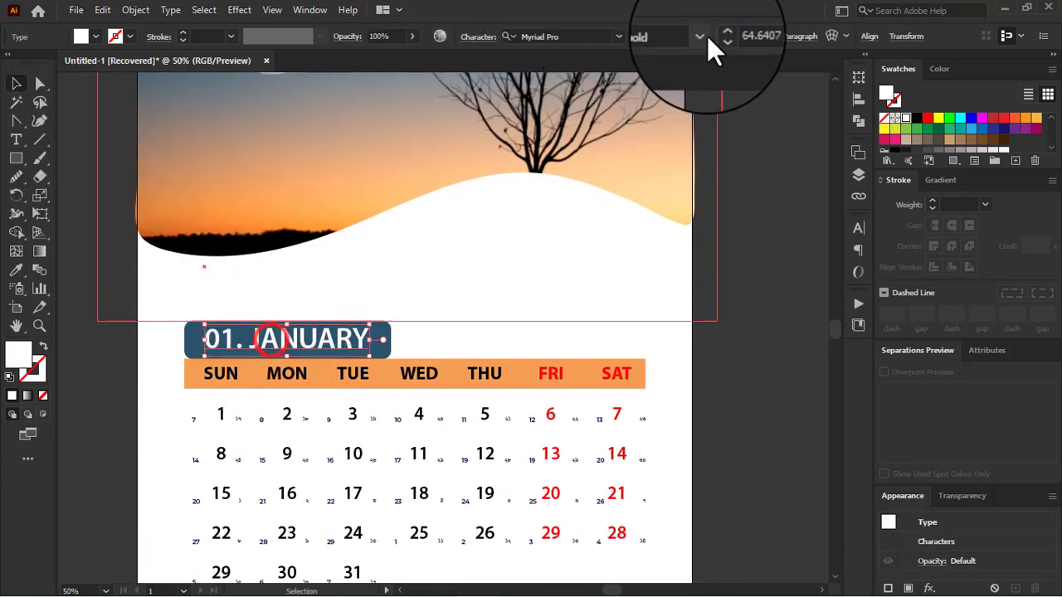
{"action": "left_click", "coordinate": [699, 36]}
{"action": "left_click", "coordinate": [674, 379]}
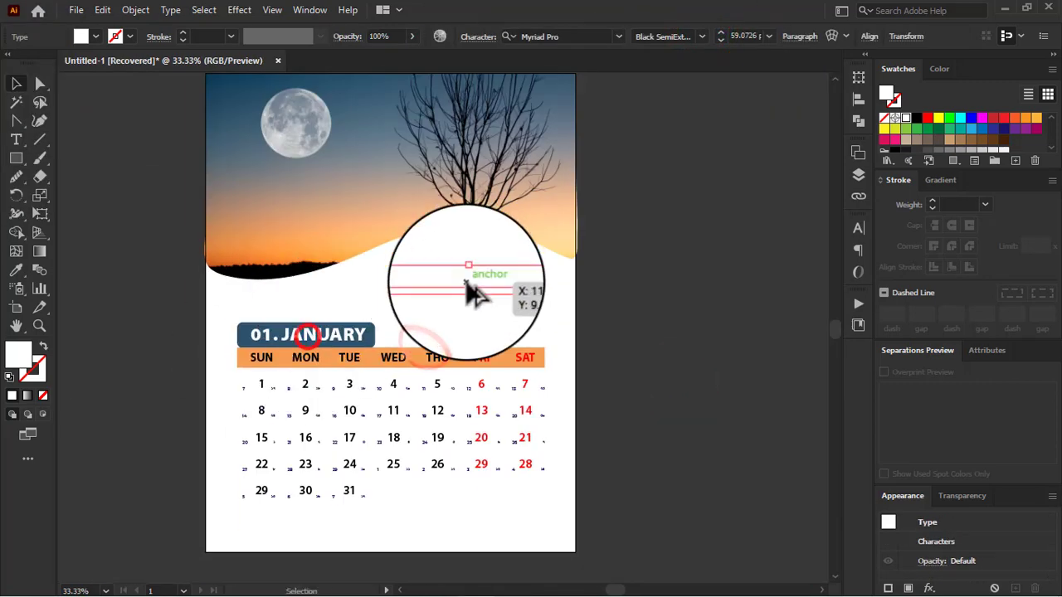
Step: Create a dark blue 2023 text from a copy of the month label, enlarged and placed in the white area below the tree
{"action": "left_click", "coordinate": [357, 107]}
{"action": "left_click", "coordinate": [357, 138]}
{"action": "left_click", "coordinate": [14, 84]}
{"action": "left_click", "coordinate": [631, 367]}
{"action": "scroll", "coordinate": [468, 335], "scroll_direction": "up", "scroll_amount": 2}
{"action": "triple_click", "coordinate": [469, 335]}
{"action": "type", "text": "2023"}
{"action": "left_click", "coordinate": [14, 81]}
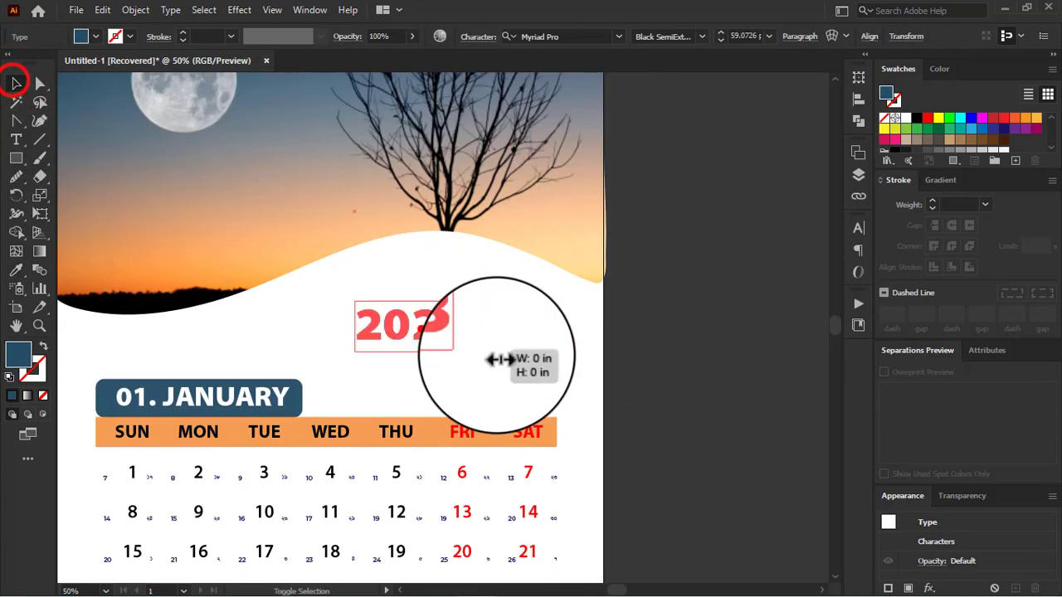
{"action": "left_click_drag", "start_coordinate": [492, 355], "coordinate": [467, 308]}
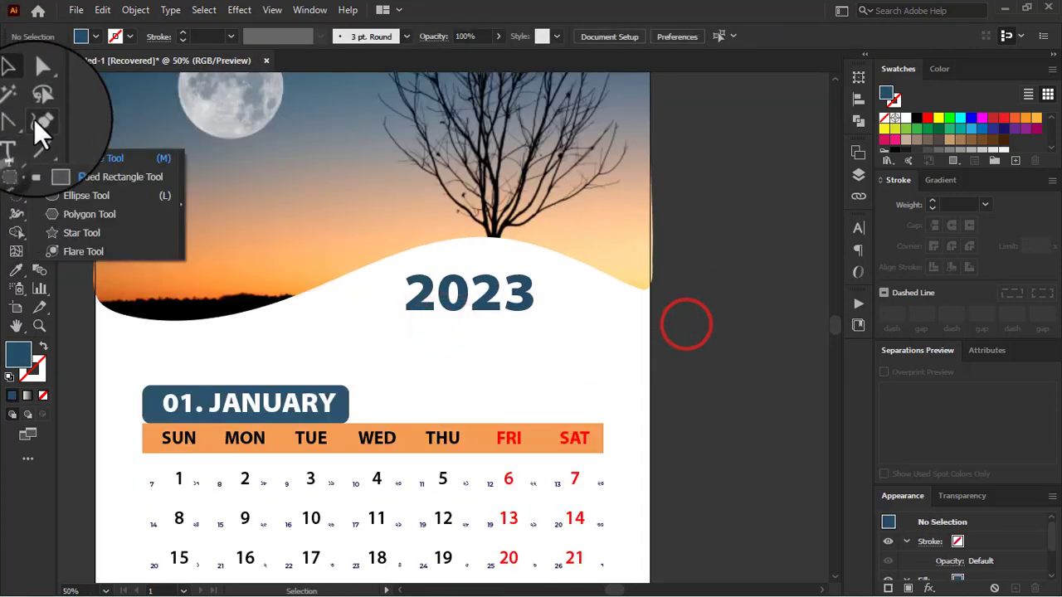
Step: Draw a closed rounded blob around the 2023 text with the Curvature tool
{"action": "left_click", "coordinate": [34, 121]}
{"action": "left_click", "coordinate": [381, 269]}
{"action": "left_click", "coordinate": [497, 258]}
{"action": "left_click", "coordinate": [566, 284]}
{"action": "left_click", "coordinate": [571, 341]}
{"action": "left_click", "coordinate": [380, 354]}
{"action": "left_click", "coordinate": [380, 269]}
Step: Fill the blob with an orange sampled from the sunset sky and send it behind the 2023 text
{"action": "key", "text": "i"}
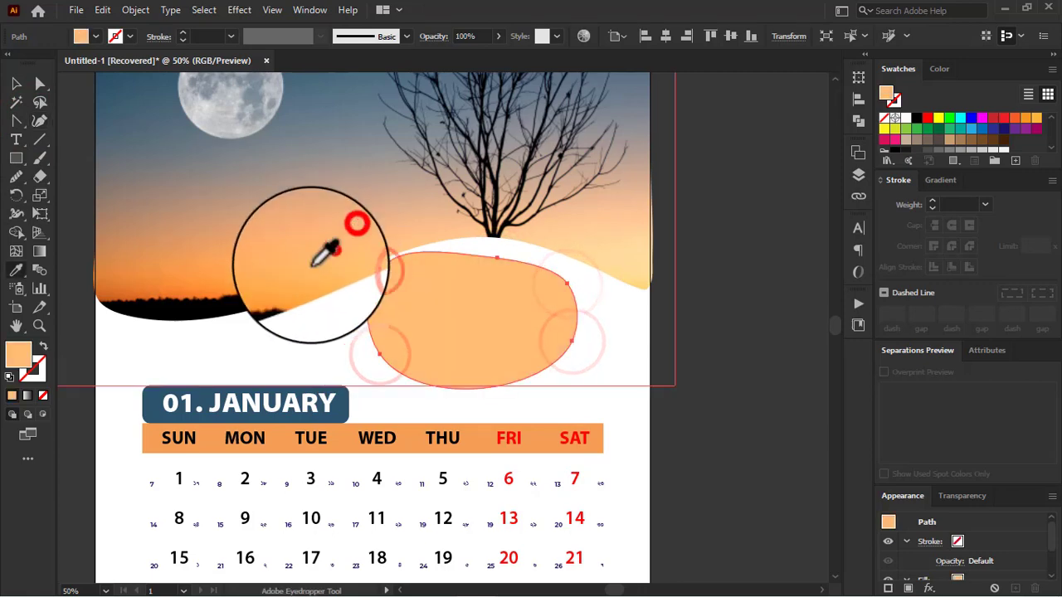
{"action": "left_click", "coordinate": [307, 264]}
{"action": "left_click", "coordinate": [15, 83]}
{"action": "key", "text": "ctrl+["}
{"action": "left_click_drag", "start_coordinate": [467, 340], "coordinate": [477, 340]}
Step: Even out the outline of the orange blob with the Smooth tool
{"action": "right_click", "coordinate": [16, 174]}
{"action": "left_click", "coordinate": [89, 216]}
{"action": "left_click_drag", "start_coordinate": [428, 266], "coordinate": [574, 286]}
{"action": "mouse_move", "coordinate": [529, 265]}
{"action": "left_mouse_down"}
{"action": "mouse_move", "coordinate": [379, 297]}
{"action": "mouse_move", "coordinate": [382, 336]}
{"action": "left_mouse_up"}
{"action": "left_click_drag", "start_coordinate": [401, 346], "coordinate": [567, 357]}
{"action": "left_click_drag", "start_coordinate": [566, 324], "coordinate": [550, 272]}
{"action": "left_click_drag", "start_coordinate": [548, 271], "coordinate": [602, 361]}
Step: Give the blob a linear gradient running from sunset orange to light peach, both stops sampled from the sky photo
{"action": "key", "text": "ctrl+F10"}
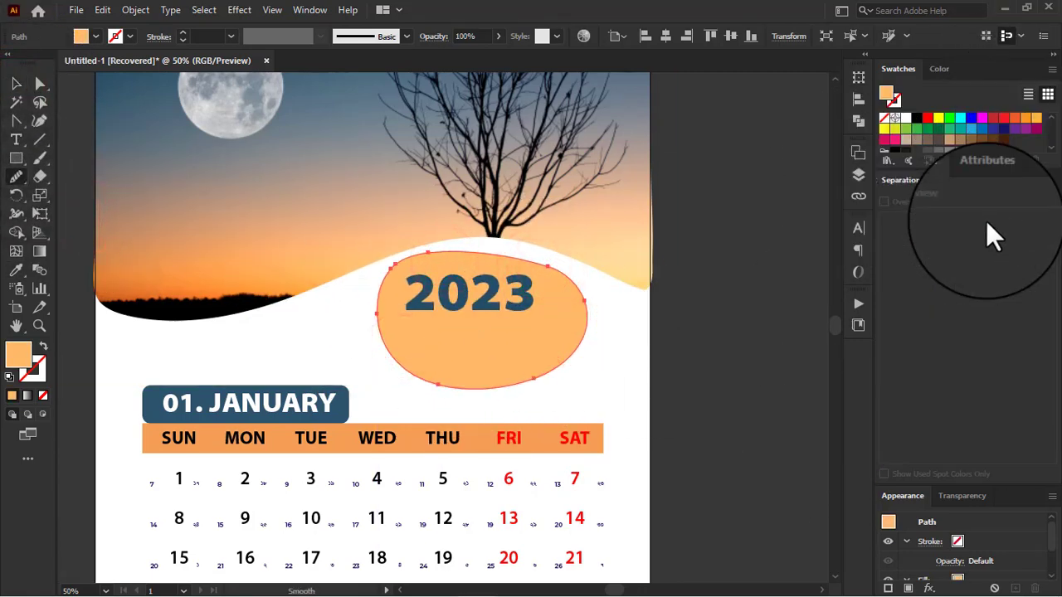
{"action": "key", "text": "ctrl+F10"}
{"action": "key", "text": "ctrl+F9"}
{"action": "left_click", "coordinate": [907, 208]}
{"action": "left_click", "coordinate": [829, 238]}
{"action": "left_click", "coordinate": [1028, 326]}
{"action": "left_click", "coordinate": [890, 357]}
{"action": "left_click", "coordinate": [615, 241]}
{"action": "left_click", "coordinate": [609, 256]}
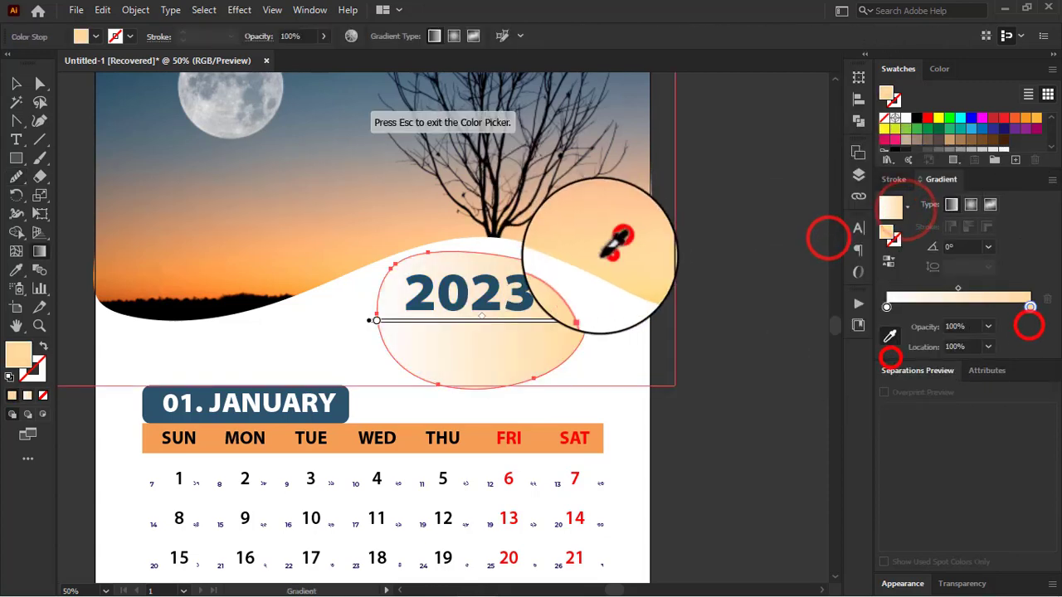
{"action": "left_click", "coordinate": [885, 307]}
{"action": "left_click", "coordinate": [158, 249]}
{"action": "left_click", "coordinate": [15, 83]}
{"action": "left_click", "coordinate": [711, 378]}
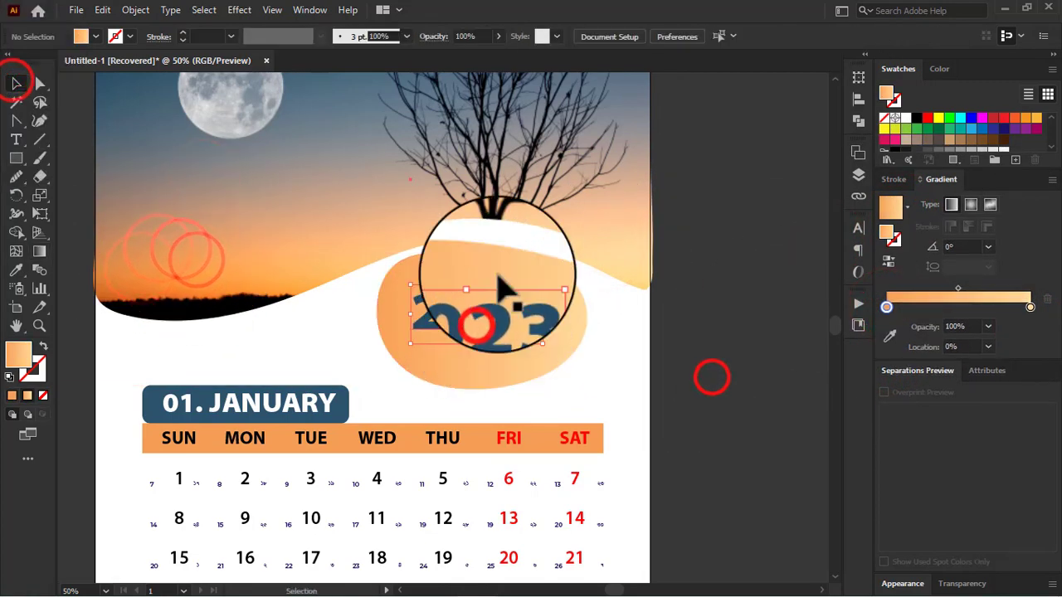
Step: Pull the blob's upper edge down into a dip with the Curvature tool and smooth its outline
{"action": "left_click", "coordinate": [498, 274]}
{"action": "left_click", "coordinate": [43, 122]}
{"action": "left_click_drag", "start_coordinate": [486, 250], "coordinate": [486, 275]}
{"action": "left_click", "coordinate": [21, 176]}
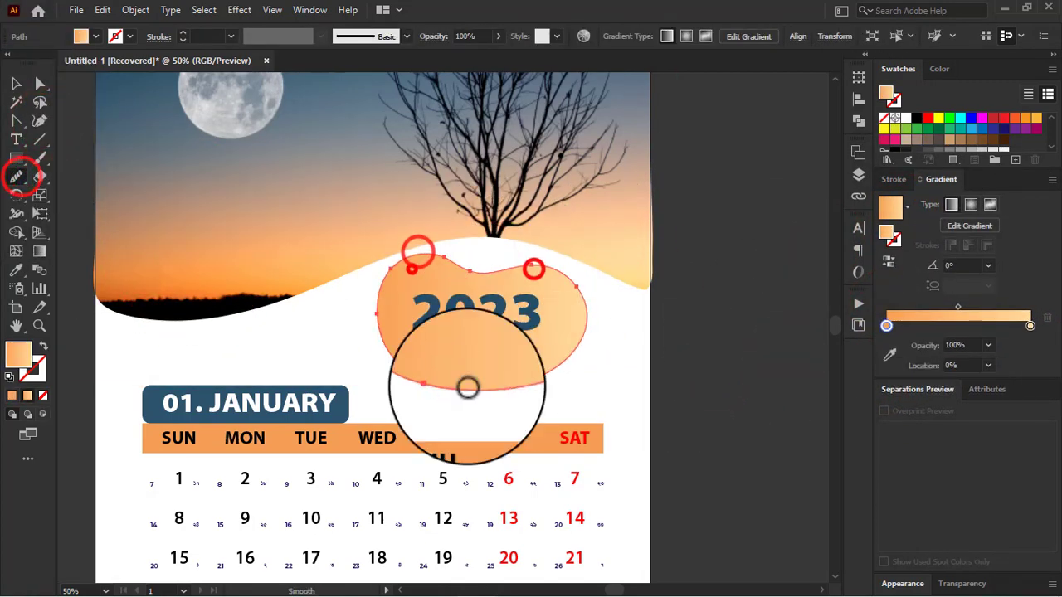
{"action": "left_click_drag", "start_coordinate": [386, 289], "coordinate": [357, 310]}
{"action": "left_click", "coordinate": [17, 82]}
{"action": "left_click", "coordinate": [673, 367]}
Step: Duplicate the gradient blob, shrink the copy, rotate it about half a turn and place it inside the larger one behind 2023
{"action": "left_click_drag", "start_coordinate": [476, 370], "coordinate": [530, 380]}
{"action": "left_click", "coordinate": [719, 340]}
{"action": "left_click", "coordinate": [521, 356]}
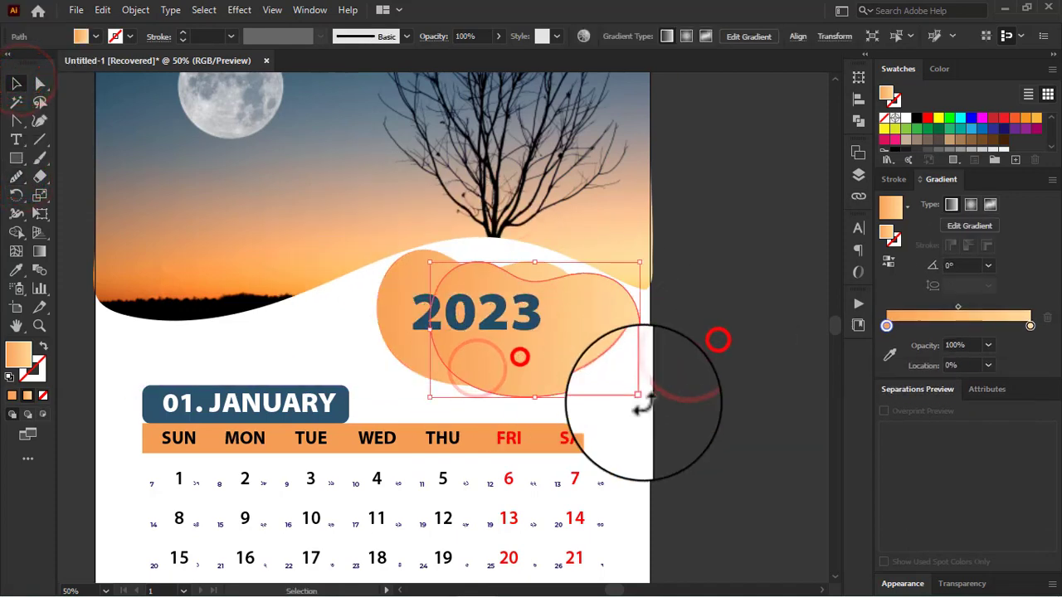
{"action": "left_click_drag", "start_coordinate": [647, 402], "coordinate": [353, 341]}
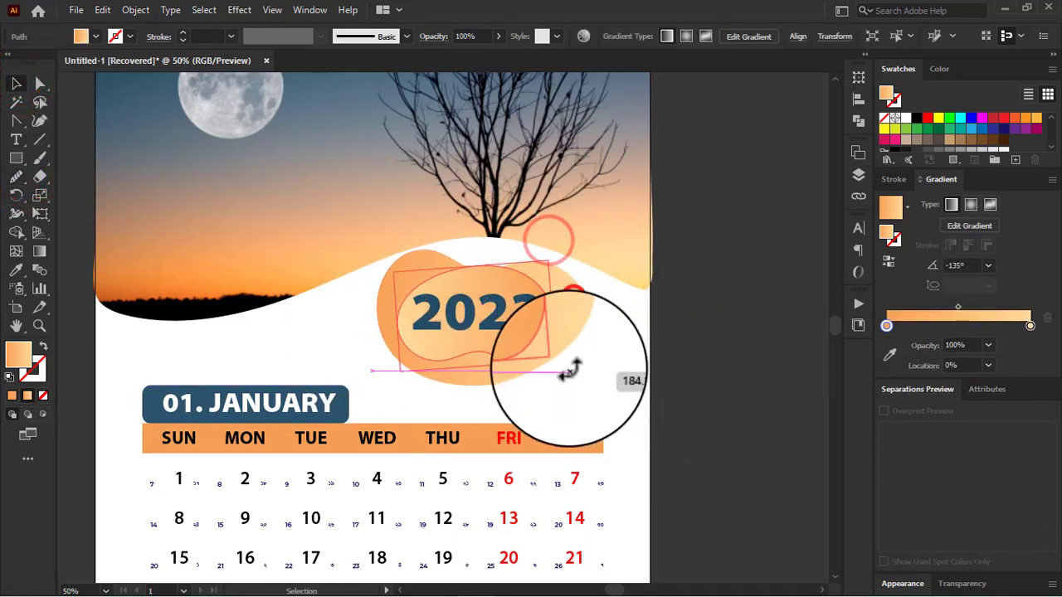
{"action": "left_click", "coordinate": [636, 349]}
Step: Change the smaller inner blob to a radial gradient and reverse its colours
{"action": "left_click", "coordinate": [492, 273]}
{"action": "left_click", "coordinate": [968, 205]}
{"action": "left_click", "coordinate": [890, 257]}
{"action": "left_click", "coordinate": [723, 324]}
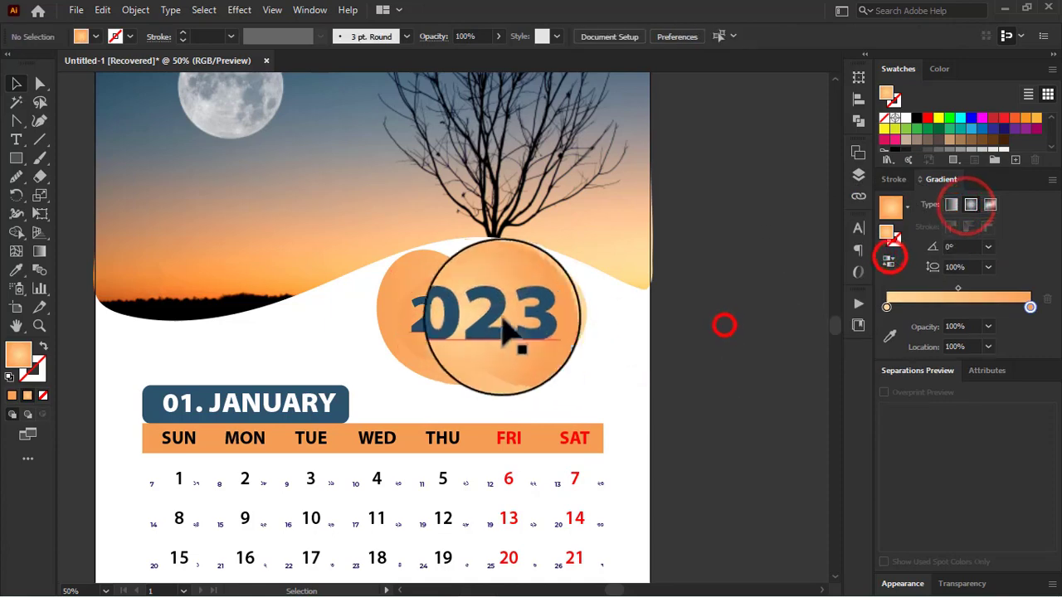
Step: Recolour the 2023 text white and reverse the inner blob's radial gradient again
{"action": "left_click", "coordinate": [494, 317]}
{"action": "left_click", "coordinate": [16, 82]}
{"action": "left_click", "coordinate": [785, 374]}
{"action": "left_click", "coordinate": [515, 349]}
{"action": "left_click", "coordinate": [887, 260]}
{"action": "left_click", "coordinate": [717, 329]}
Step: Recolour both stops of the inner blob's radial gradient with blues sampled from the upper sky, keeping the darker one at the edge
{"action": "left_click", "coordinate": [519, 343]}
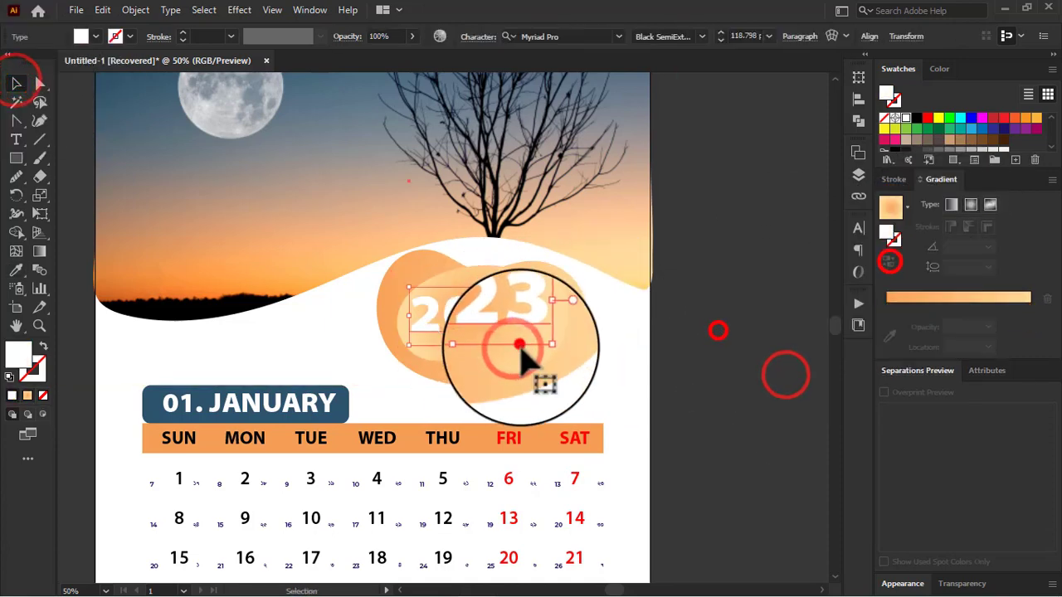
{"action": "left_click", "coordinate": [524, 358]}
{"action": "left_click", "coordinate": [890, 354]}
{"action": "scroll", "coordinate": [130, 102], "scroll_direction": "up", "scroll_amount": 1}
{"action": "left_click", "coordinate": [130, 102]}
{"action": "left_click", "coordinate": [887, 260]}
{"action": "left_click", "coordinate": [886, 307]}
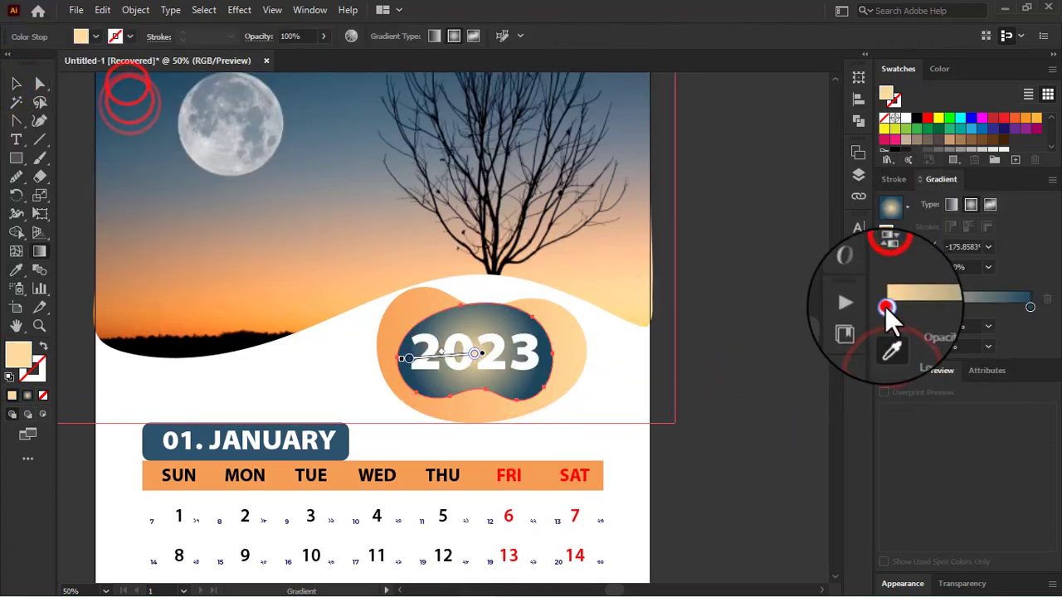
{"action": "scroll", "coordinate": [316, 127], "scroll_direction": "up", "scroll_amount": 1}
{"action": "left_click", "coordinate": [316, 126]}
{"action": "left_click", "coordinate": [15, 82]}
{"action": "left_click", "coordinate": [715, 379]}
Step: Adjust the size and rotation of the large orange blob so it frames the dark blue blob
{"action": "scroll", "coordinate": [469, 398], "scroll_direction": "down", "scroll_amount": 1}
{"action": "scroll", "coordinate": [469, 398], "scroll_direction": "up", "scroll_amount": 1}
{"action": "left_click", "coordinate": [483, 393]}
{"action": "left_click_drag", "start_coordinate": [485, 406], "coordinate": [484, 386]}
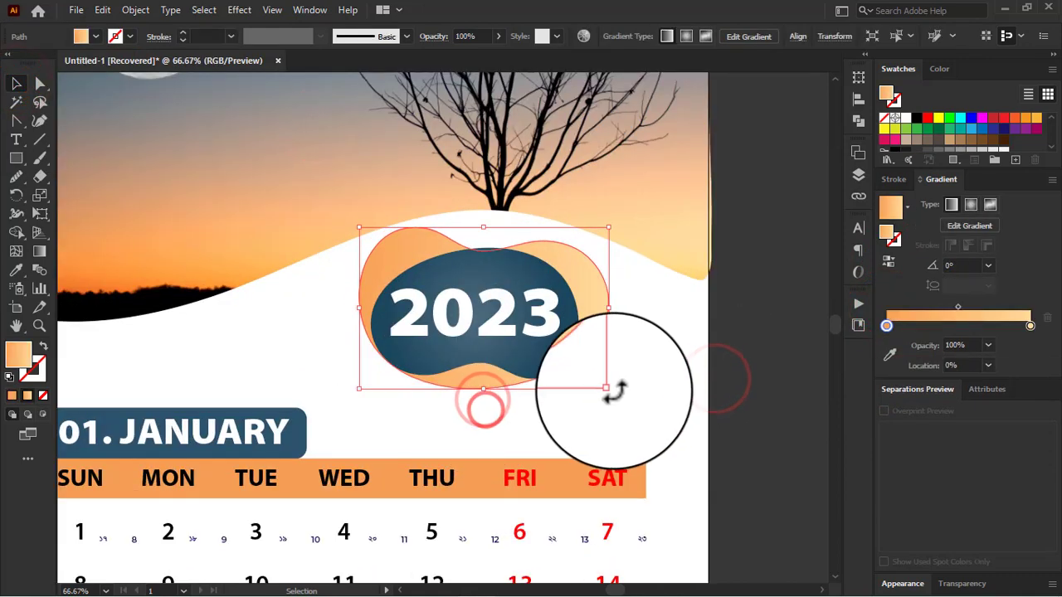
{"action": "left_click_drag", "start_coordinate": [617, 391], "coordinate": [600, 411]}
{"action": "left_click", "coordinate": [773, 334]}
Step: Duplicate the January artboard with all its artwork to the right of the original
{"action": "scroll", "coordinate": [744, 328], "scroll_direction": "down", "scroll_amount": 3}
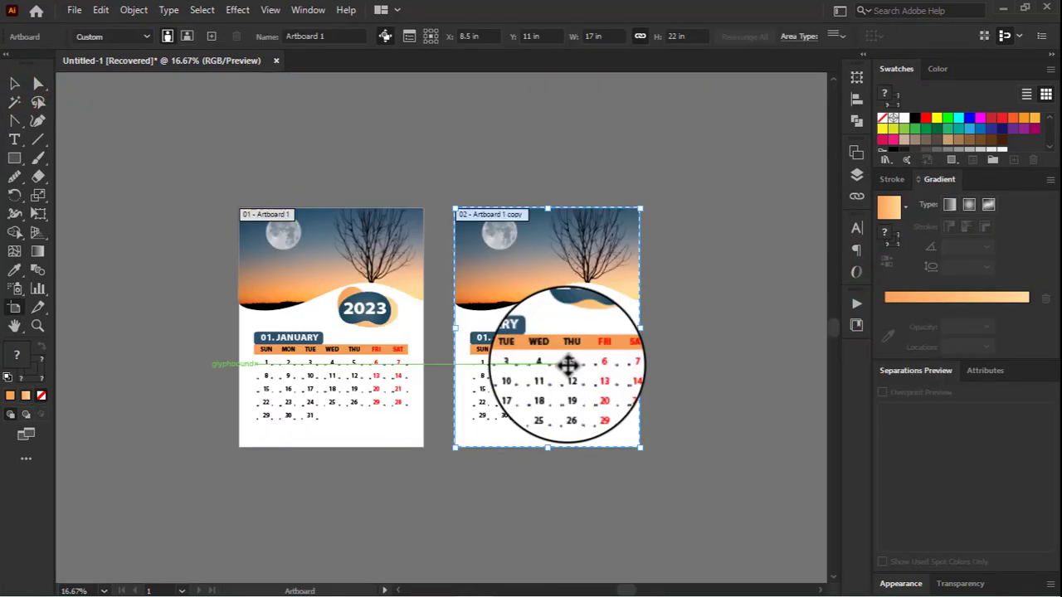
{"action": "left_click", "coordinate": [14, 83]}
Step: Change the month label on the duplicated page to 02. February
{"action": "scroll", "coordinate": [498, 397], "scroll_direction": "up", "scroll_amount": 1}
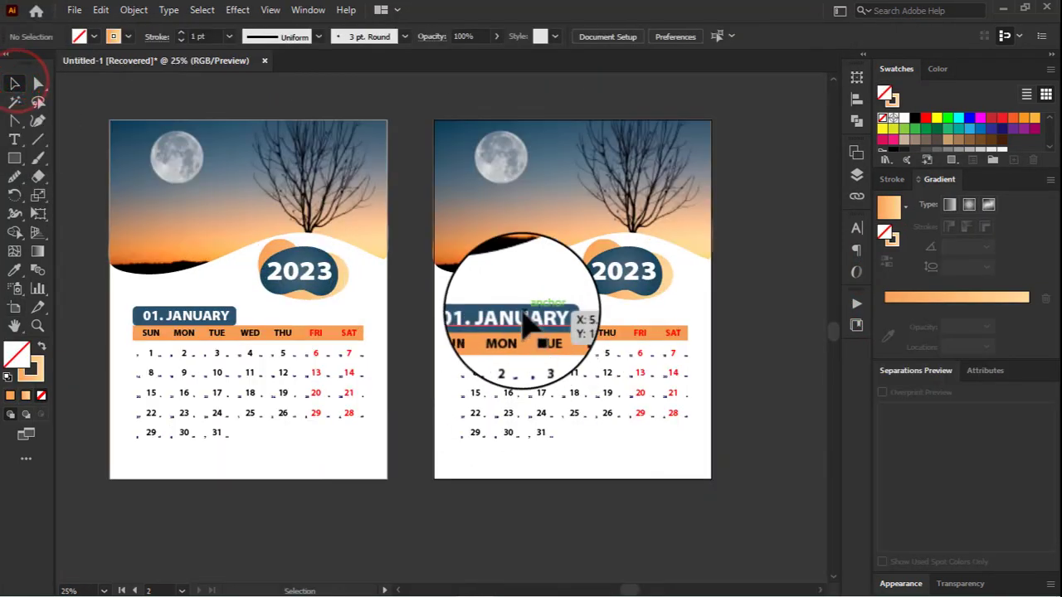
{"action": "left_click", "coordinate": [526, 314]}
{"action": "scroll", "coordinate": [526, 318], "scroll_direction": "up", "scroll_amount": 1}
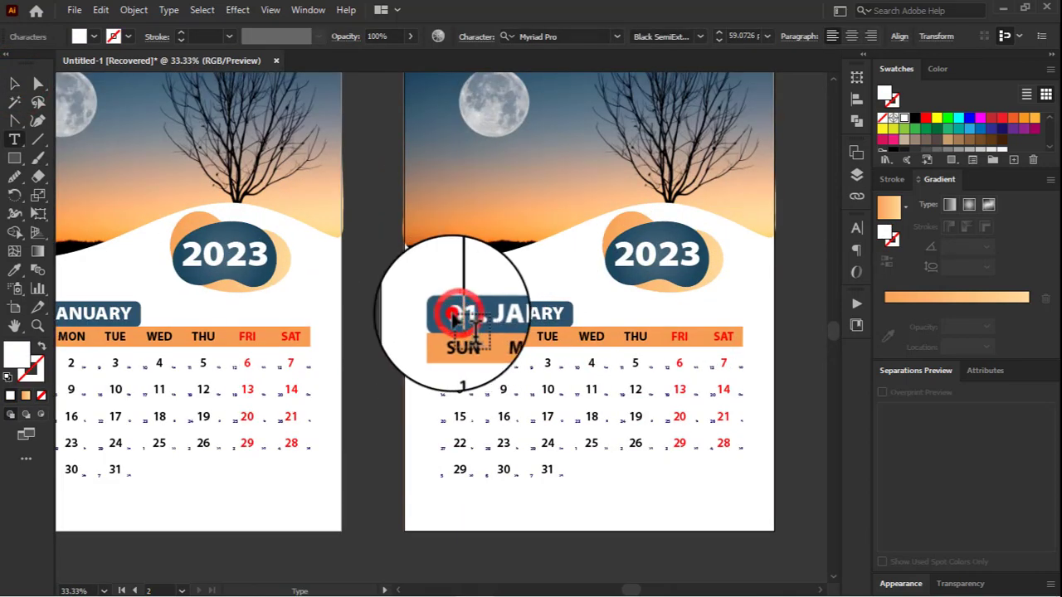
{"action": "left_click_drag", "start_coordinate": [454, 318], "coordinate": [585, 330]}
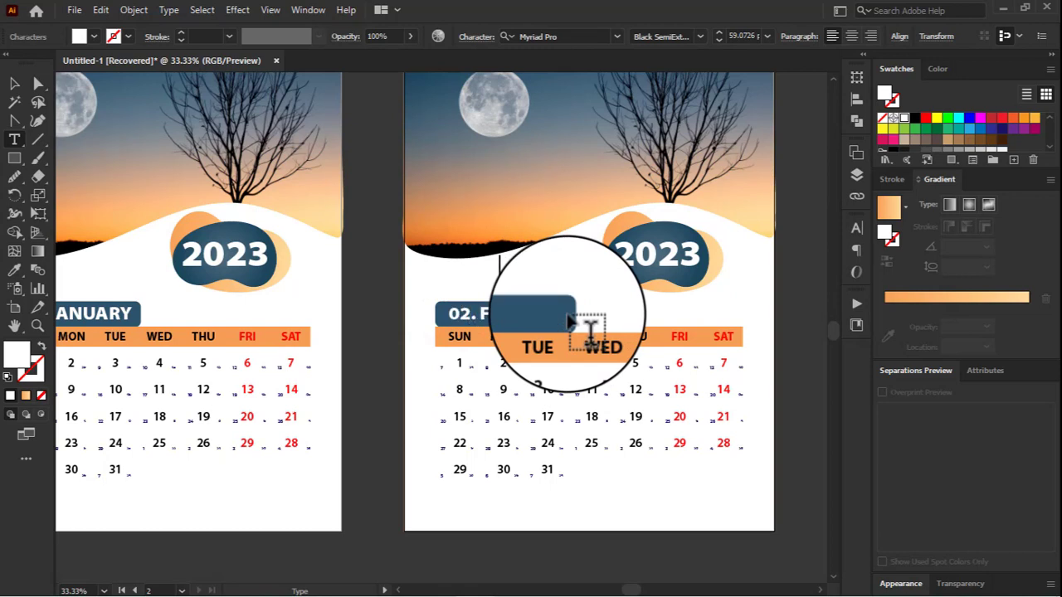
{"action": "left_click", "coordinate": [14, 83]}
Step: Spell-check the 02. February label, convert it to uppercase and deselect it
{"action": "left_click", "coordinate": [100, 10]}
{"action": "mouse_move", "coordinate": [166, 242]}
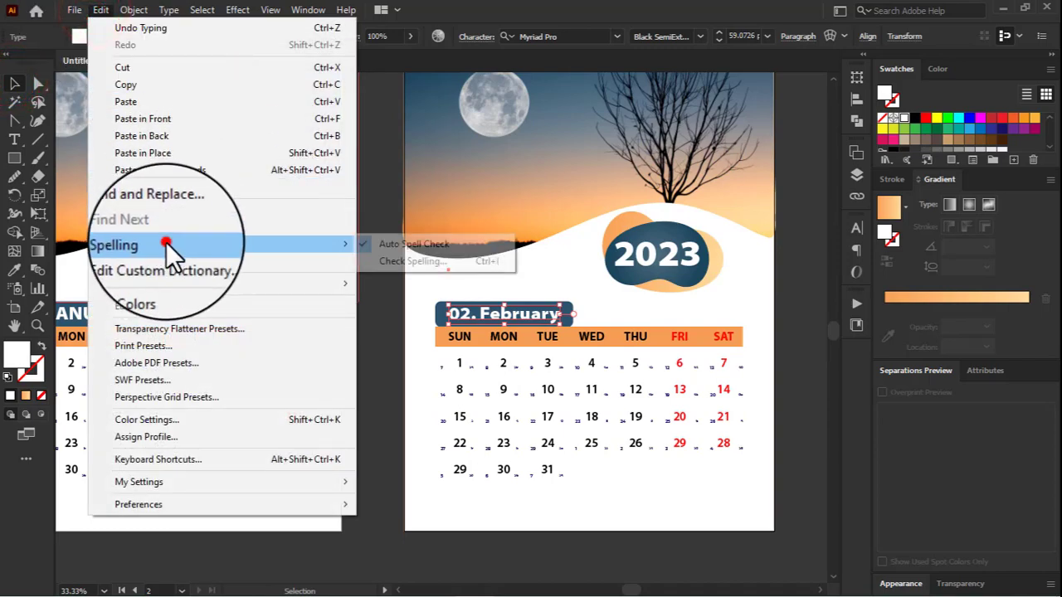
{"action": "left_click", "coordinate": [399, 259]}
{"action": "left_click", "coordinate": [755, 257]}
{"action": "left_click", "coordinate": [762, 458]}
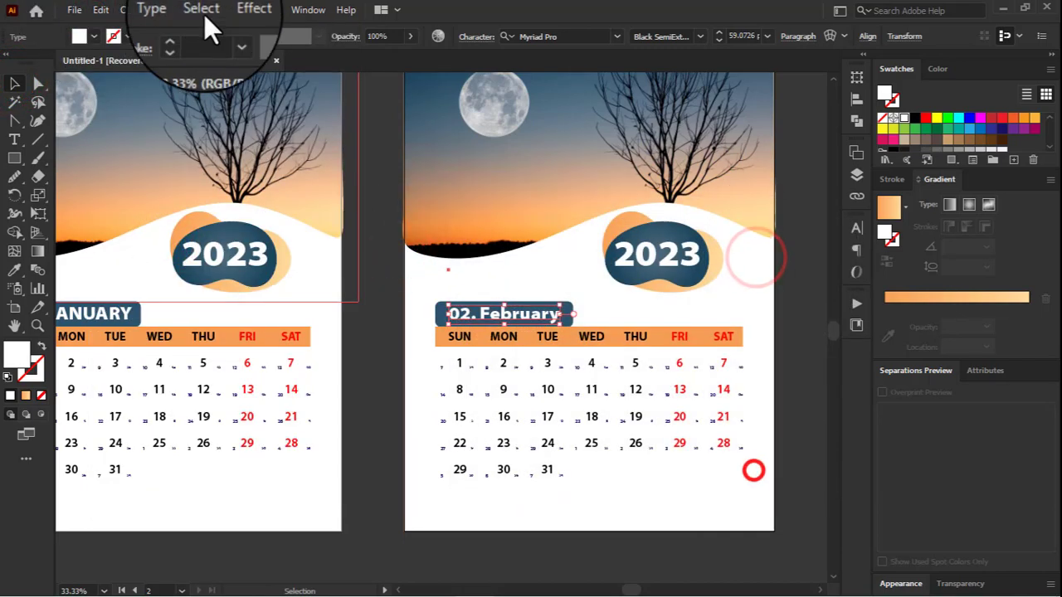
{"action": "left_click", "coordinate": [168, 9]}
{"action": "mouse_move", "coordinate": [249, 244]}
{"action": "left_click", "coordinate": [440, 248]}
{"action": "scroll", "coordinate": [504, 286], "scroll_direction": "down", "scroll_amount": 2}
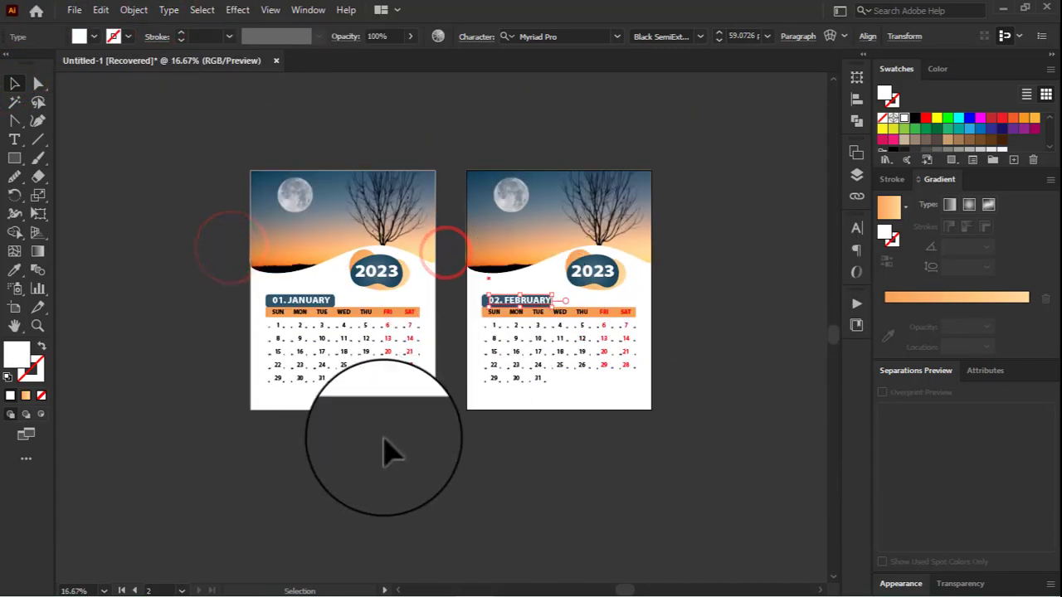
{"action": "left_click", "coordinate": [432, 465]}
Step: Shift the 02. FEBRUARY label sideways to centre it within its blue box
{"action": "scroll", "coordinate": [459, 394], "scroll_direction": "up", "scroll_amount": 2}
{"action": "scroll", "coordinate": [531, 340], "scroll_direction": "up", "scroll_amount": 3}
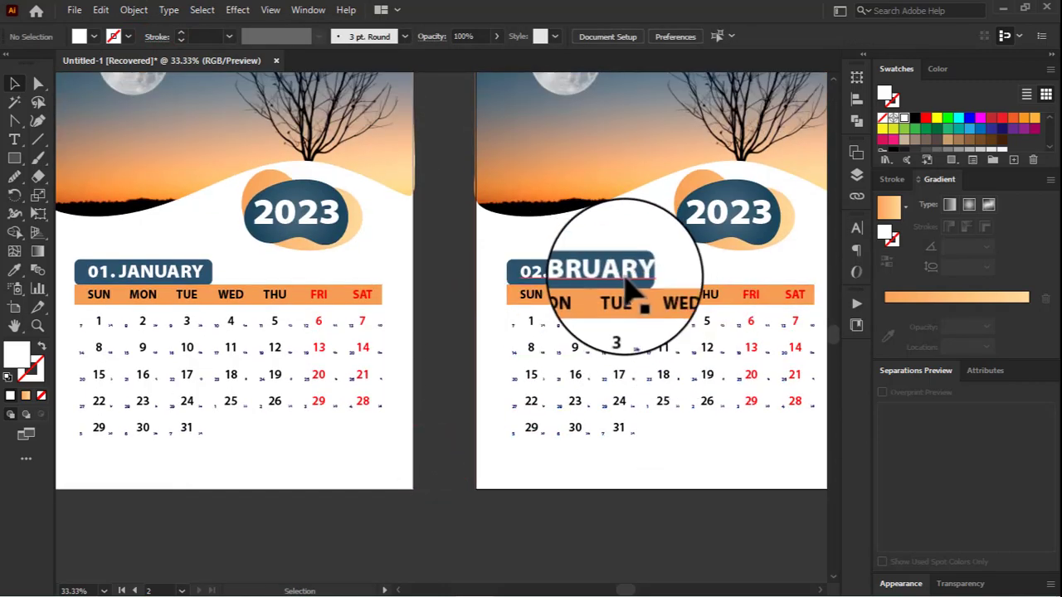
{"action": "left_click", "coordinate": [529, 286]}
{"action": "scroll", "coordinate": [531, 296], "scroll_direction": "up", "scroll_amount": 2}
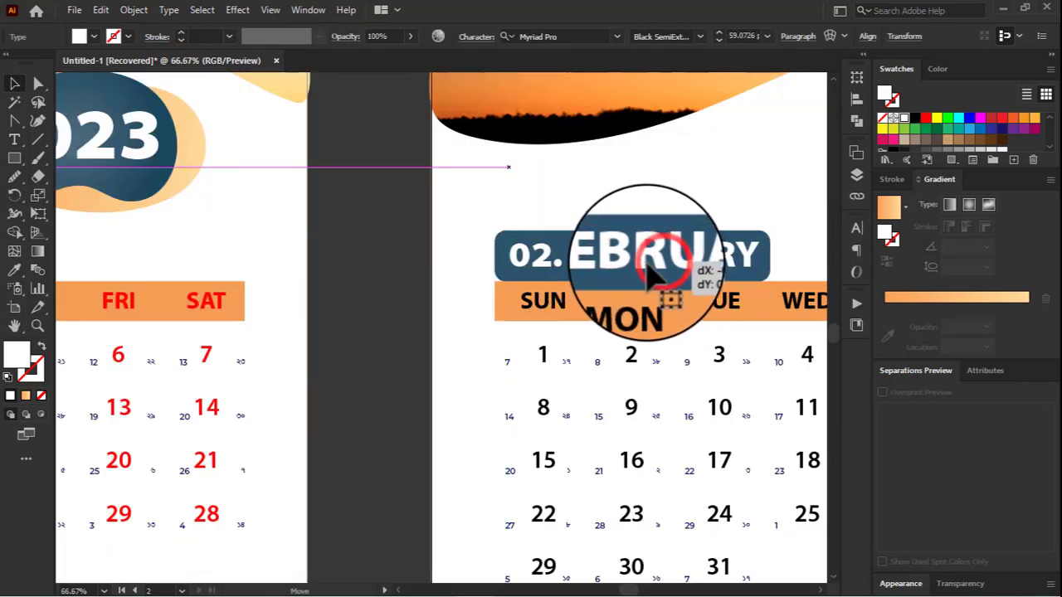
{"action": "scroll", "coordinate": [467, 290], "scroll_direction": "down", "scroll_amount": 3}
{"action": "scroll", "coordinate": [540, 517], "scroll_direction": "up", "scroll_amount": 2}
{"action": "left_click", "coordinate": [726, 395]}
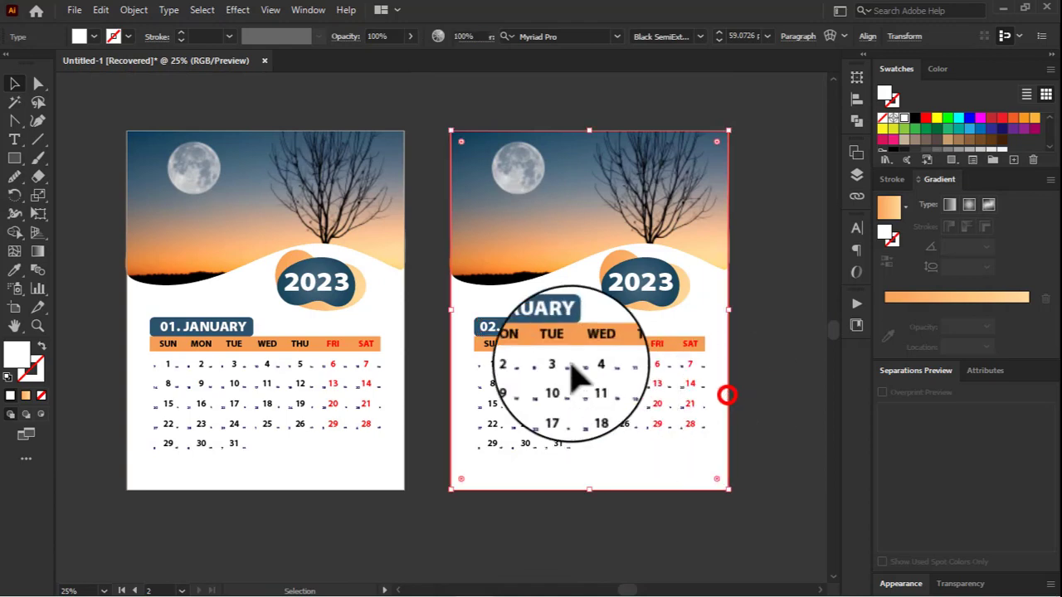
{"action": "scroll", "coordinate": [566, 358], "scroll_direction": "up", "scroll_amount": 3}
{"action": "scroll", "coordinate": [531, 352], "scroll_direction": "down", "scroll_amount": 1}
{"action": "double_click", "coordinate": [368, 321]}
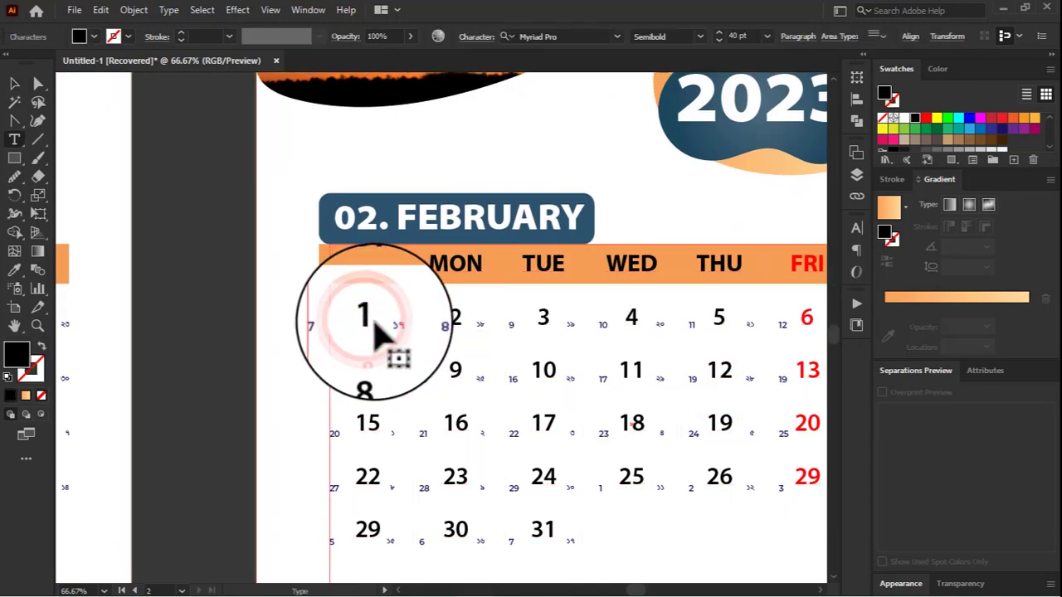
{"action": "scroll", "coordinate": [390, 332], "scroll_direction": "down", "scroll_amount": 3}
{"action": "left_click", "coordinate": [14, 83]}
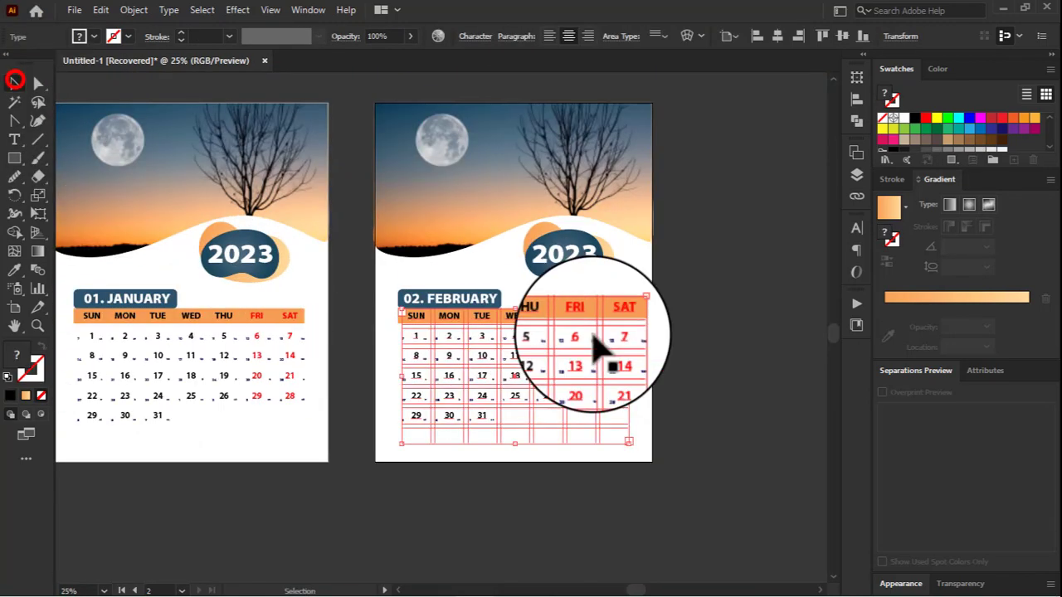
{"action": "left_click", "coordinate": [663, 355]}
{"action": "scroll", "coordinate": [584, 394], "scroll_direction": "down", "scroll_amount": 1}
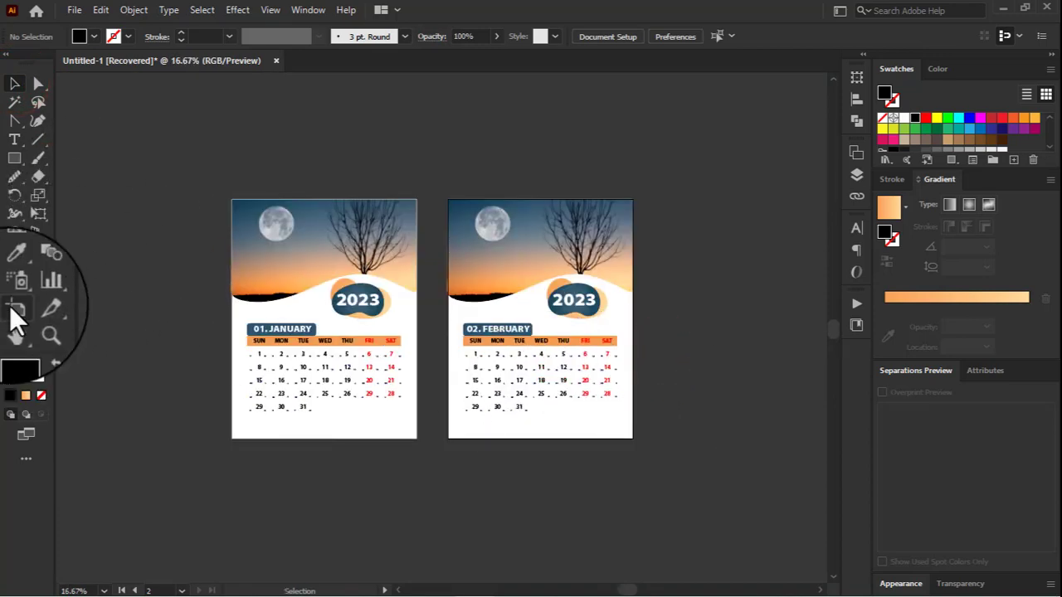
Step: Duplicate the February artboard with all its artwork as a third page beside it
{"action": "left_click", "coordinate": [14, 307]}
{"action": "scroll", "coordinate": [427, 355], "scroll_direction": "down", "scroll_amount": 1}
{"action": "left_click_drag", "start_coordinate": [489, 377], "coordinate": [655, 374]}
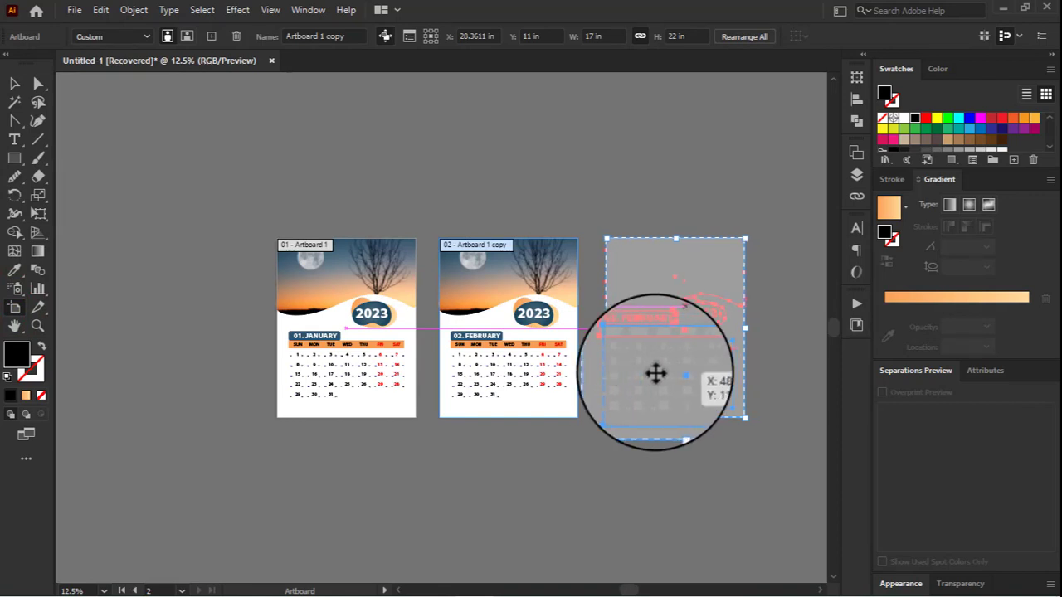
{"action": "left_click_drag", "start_coordinate": [656, 373], "coordinate": [656, 374]}
{"action": "left_click", "coordinate": [16, 84]}
{"action": "left_click", "coordinate": [223, 246]}
{"action": "key", "text": "ctrl+a"}
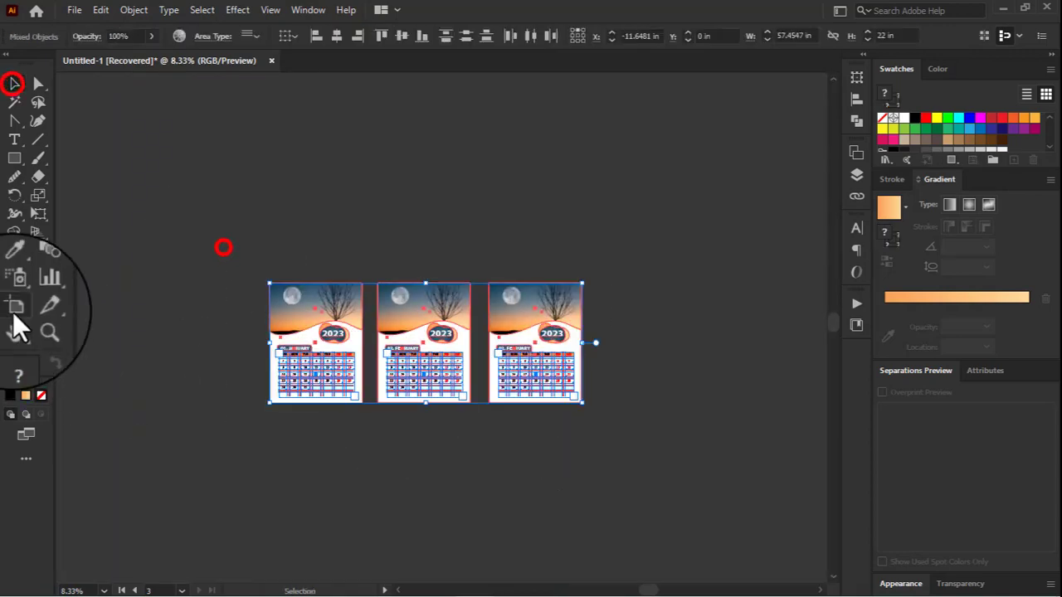
{"action": "left_click", "coordinate": [14, 307]}
{"action": "left_click", "coordinate": [420, 338], "text": "shift"}
{"action": "left_click", "coordinate": [306, 319], "text": "shift"}
{"action": "left_click_drag", "start_coordinate": [420, 337], "coordinate": [477, 429]}
{"action": "key", "text": "ctrl+z"}
{"action": "left_click", "coordinate": [15, 84]}
Step: Retype the month label on the third page as 03. Marcfgg
{"action": "scroll", "coordinate": [415, 355], "scroll_direction": "up", "scroll_amount": 2}
{"action": "left_click", "coordinate": [484, 467]}
{"action": "scroll", "coordinate": [612, 345], "scroll_direction": "up", "scroll_amount": 2}
{"action": "key", "text": "t"}
{"action": "left_click_drag", "start_coordinate": [573, 341], "coordinate": [531, 341]}
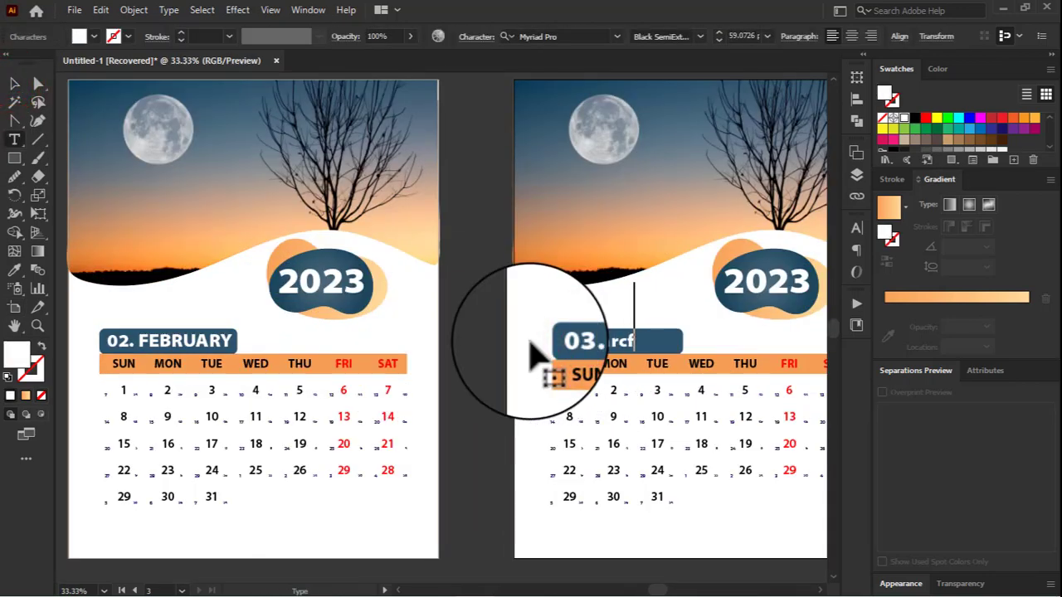
Step: Run the spelling check on the third page's label and replace the misspelled month with the suggestion Marc
{"action": "left_click", "coordinate": [101, 10]}
{"action": "left_click", "coordinate": [135, 243]}
{"action": "left_click", "coordinate": [429, 260]}
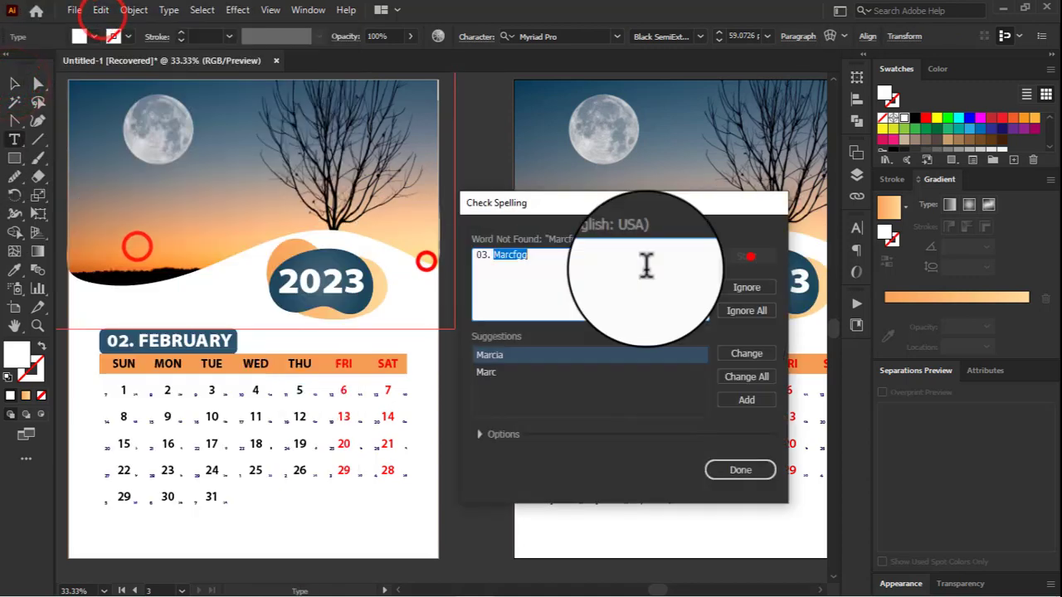
{"action": "left_click", "coordinate": [491, 372]}
{"action": "left_click", "coordinate": [741, 362]}
{"action": "left_click", "coordinate": [738, 470]}
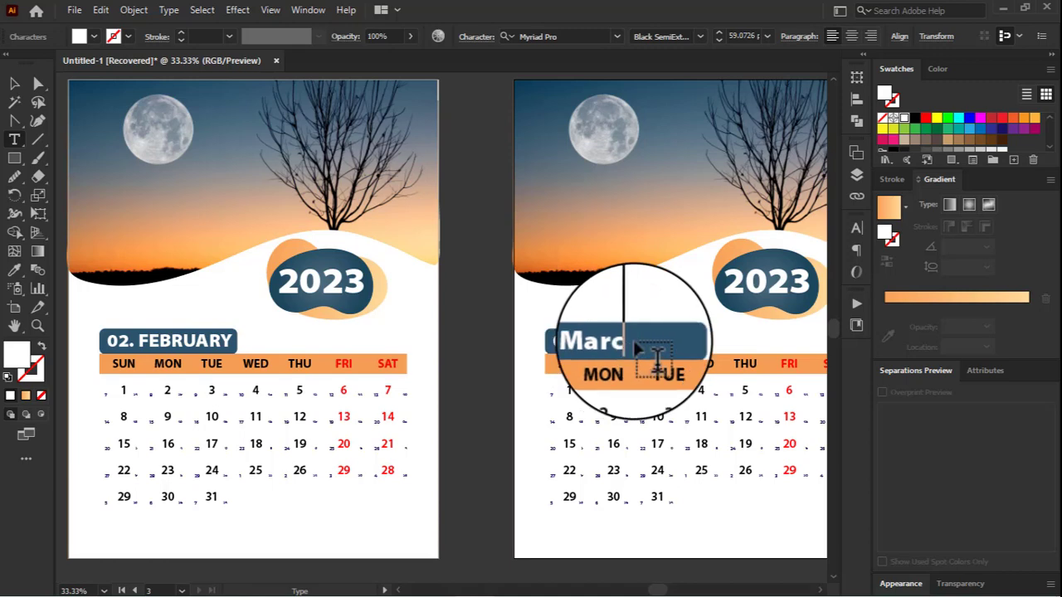
Step: Complete the third page's label as 03. March and run the spelling check on it
{"action": "left_click", "coordinate": [135, 10]}
{"action": "mouse_move", "coordinate": [101, 9]}
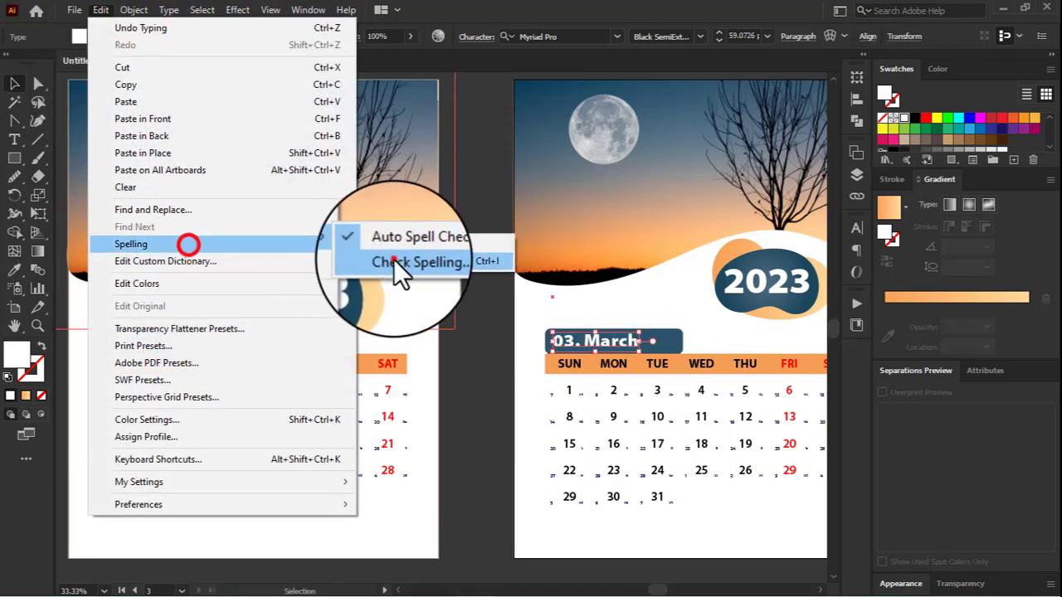
{"action": "left_click", "coordinate": [393, 259]}
{"action": "left_click", "coordinate": [734, 470]}
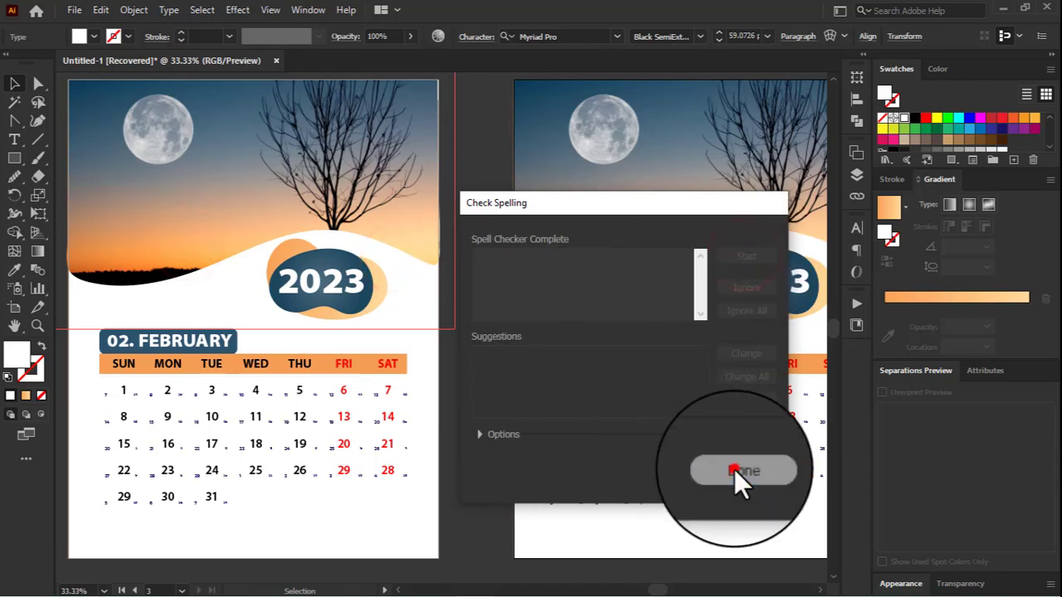
Step: Convert the 03. March label to uppercase and centre it within its blue box
{"action": "left_click", "coordinate": [179, 10]}
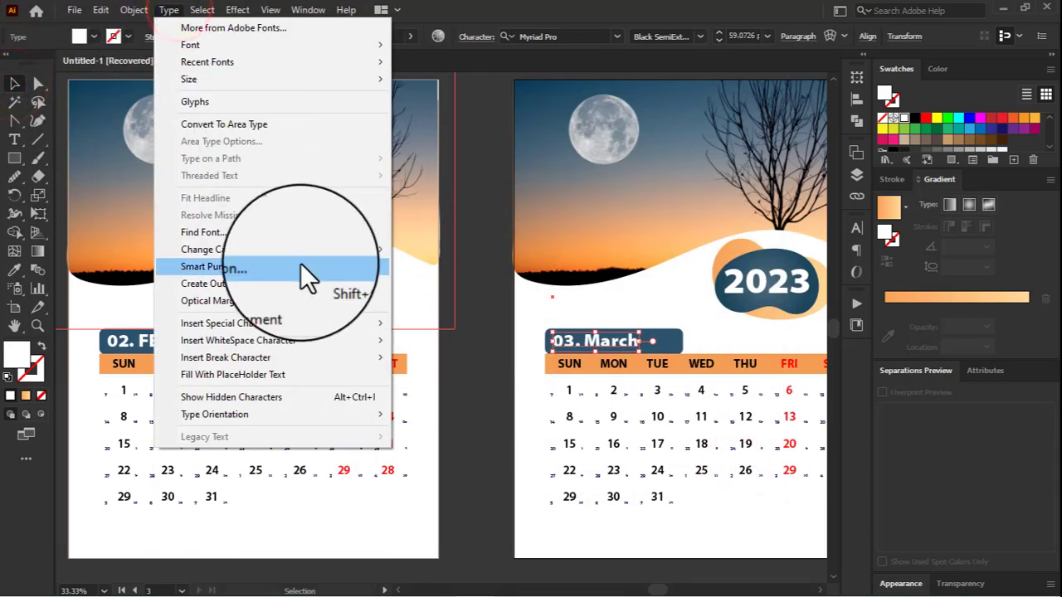
{"action": "left_click", "coordinate": [433, 248]}
{"action": "scroll", "coordinate": [634, 355], "scroll_direction": "up", "scroll_amount": 2}
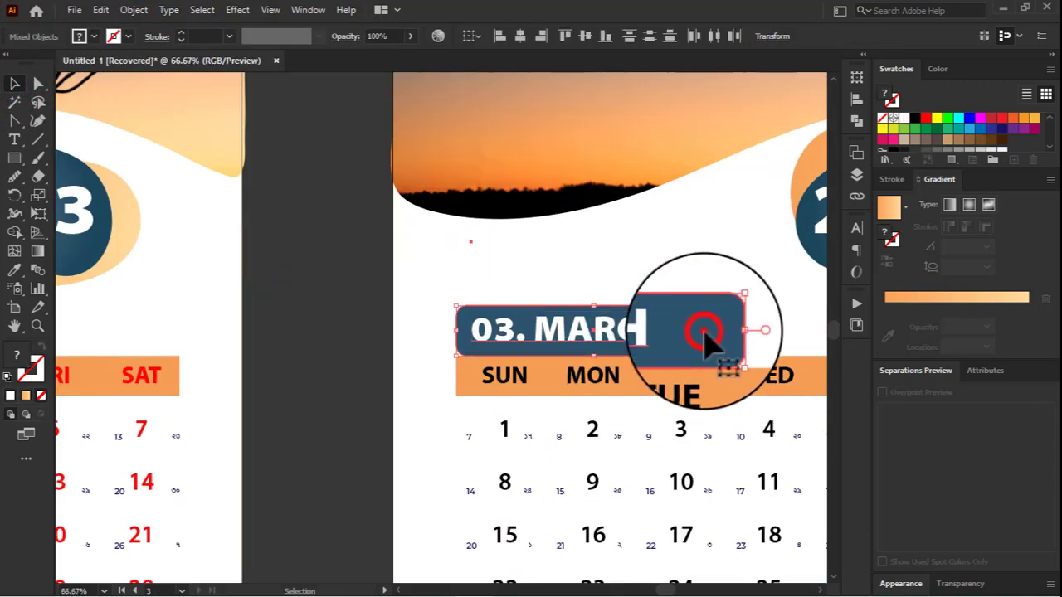
{"action": "left_click", "coordinate": [704, 331]}
{"action": "left_click", "coordinate": [588, 41]}
{"action": "scroll", "coordinate": [545, 272], "scroll_direction": "down", "scroll_amount": 4}
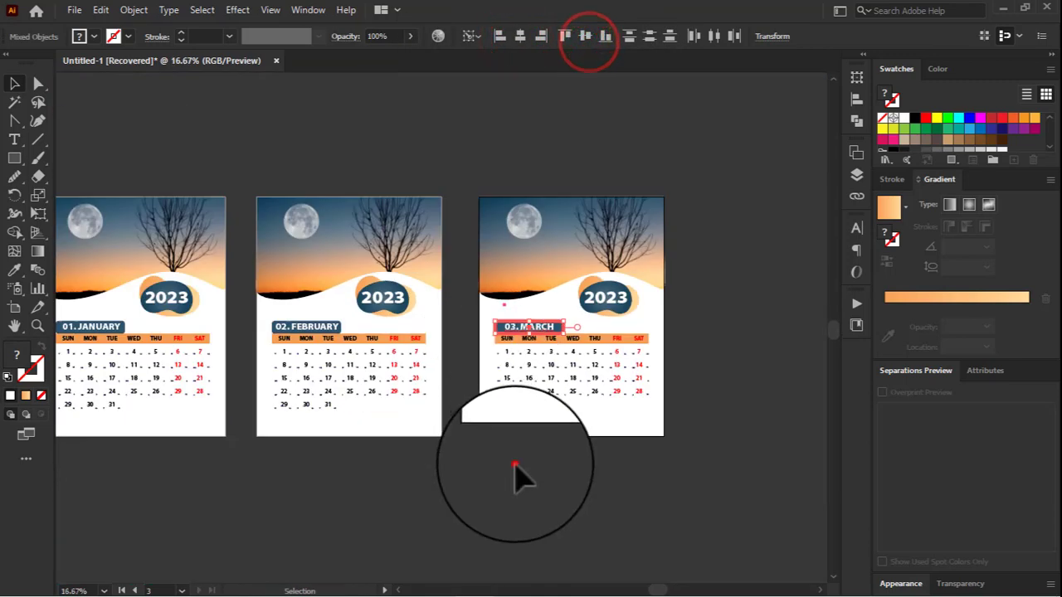
{"action": "left_click", "coordinate": [516, 471]}
Step: Release the clipping mask on the February page's sunset photo and delete the photo with its mask shape
{"action": "scroll", "coordinate": [518, 456], "scroll_direction": "down", "scroll_amount": 1}
{"action": "scroll", "coordinate": [194, 388], "scroll_direction": "up", "scroll_amount": 1}
{"action": "scroll", "coordinate": [460, 275], "scroll_direction": "up", "scroll_amount": 2}
{"action": "left_click", "coordinate": [433, 249]}
{"action": "right_click", "coordinate": [434, 249]}
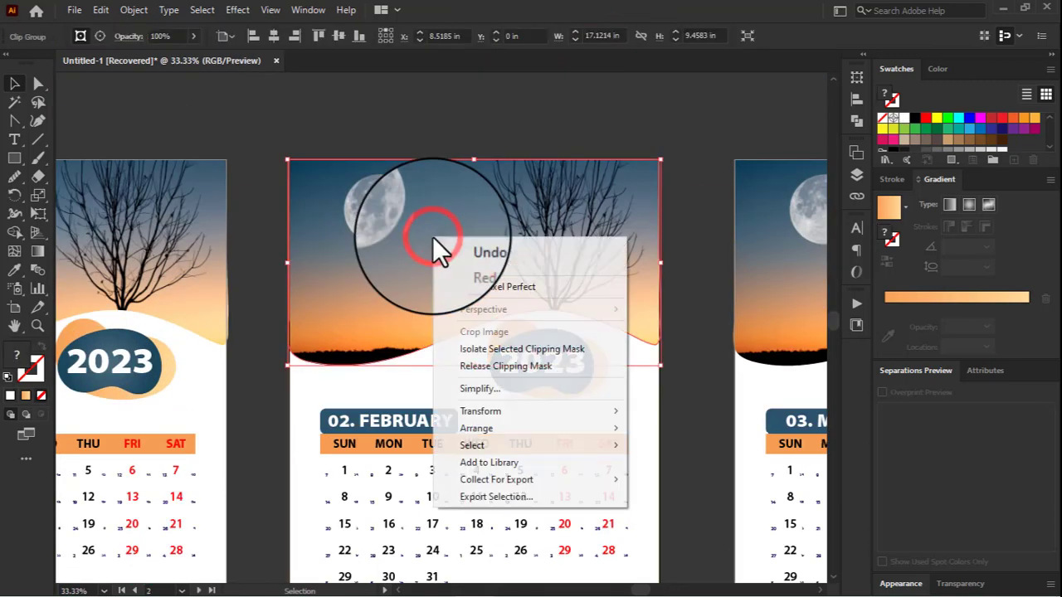
{"action": "left_click", "coordinate": [512, 367]}
{"action": "left_click", "coordinate": [417, 116]}
{"action": "left_click", "coordinate": [340, 157]}
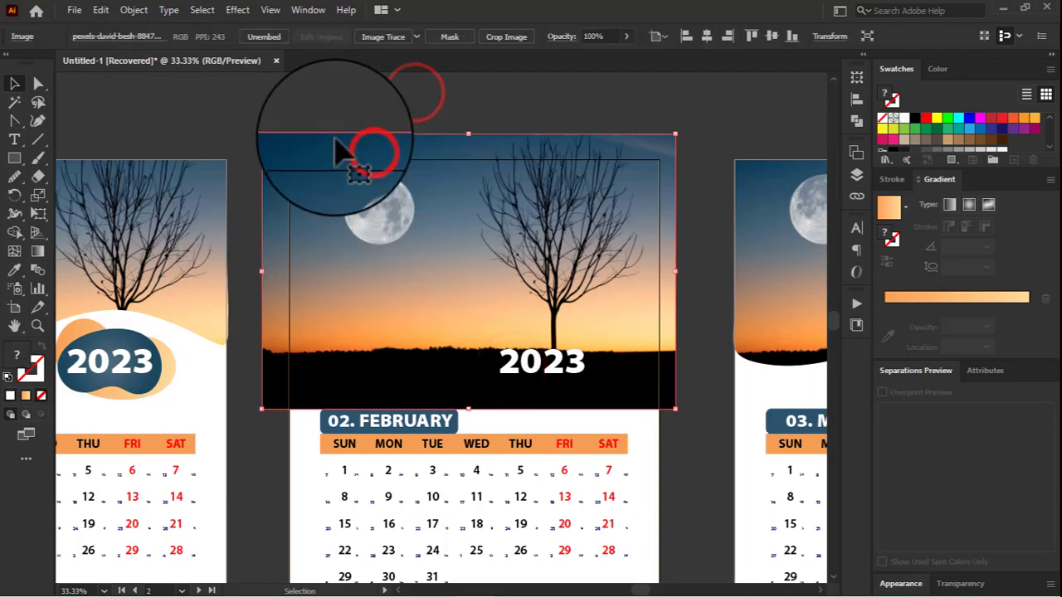
{"action": "key", "text": "Delete"}
Step: Place the image pexels-pixabay-235734.jpg from Downloads at the upper corner of the February page
{"action": "left_click", "coordinate": [73, 9]}
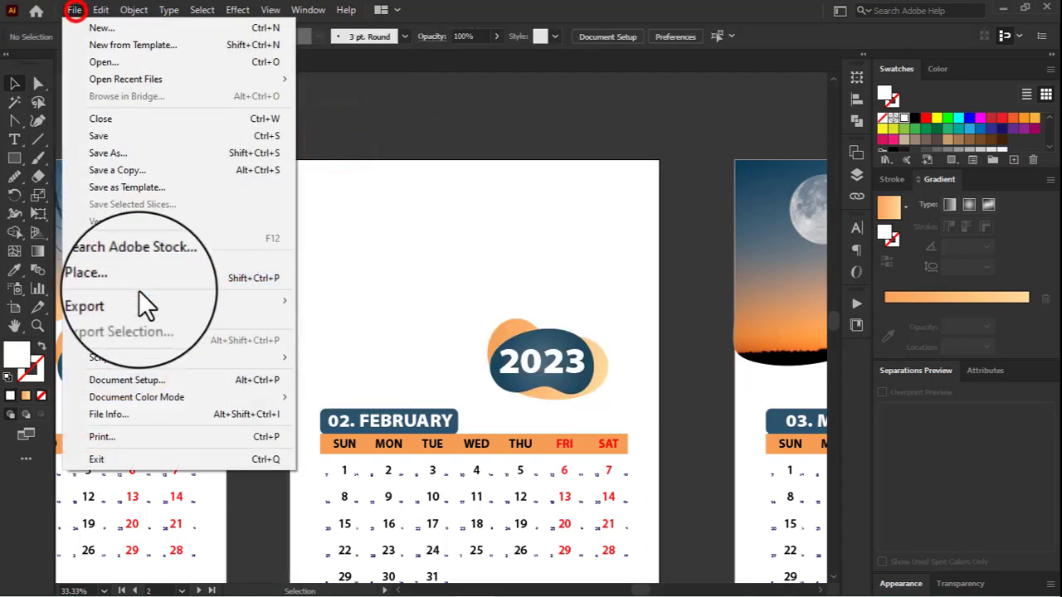
{"action": "left_click", "coordinate": [107, 274]}
{"action": "left_click", "coordinate": [269, 157]}
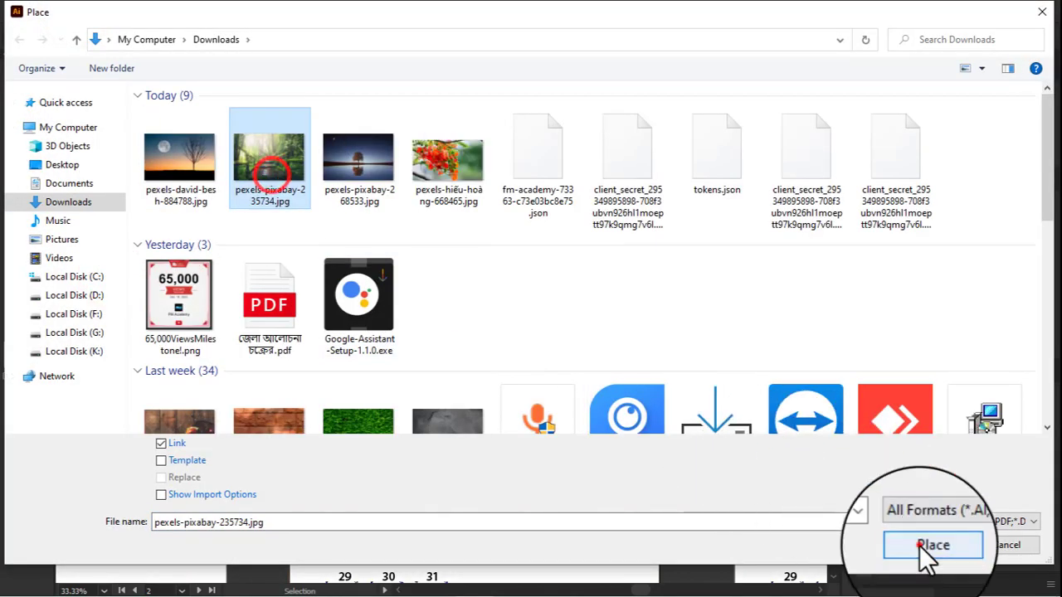
{"action": "left_click", "coordinate": [929, 544]}
{"action": "left_click", "coordinate": [289, 161]}
Step: Scale the forest photo down to roughly the page width and align it to the February artboard's top-left corner
{"action": "key", "text": "ctrl+minus"}
{"action": "key", "text": "ctrl+minus"}
{"action": "key", "text": "ctrl+minus"}
{"action": "key", "text": "ctrl+minus"}
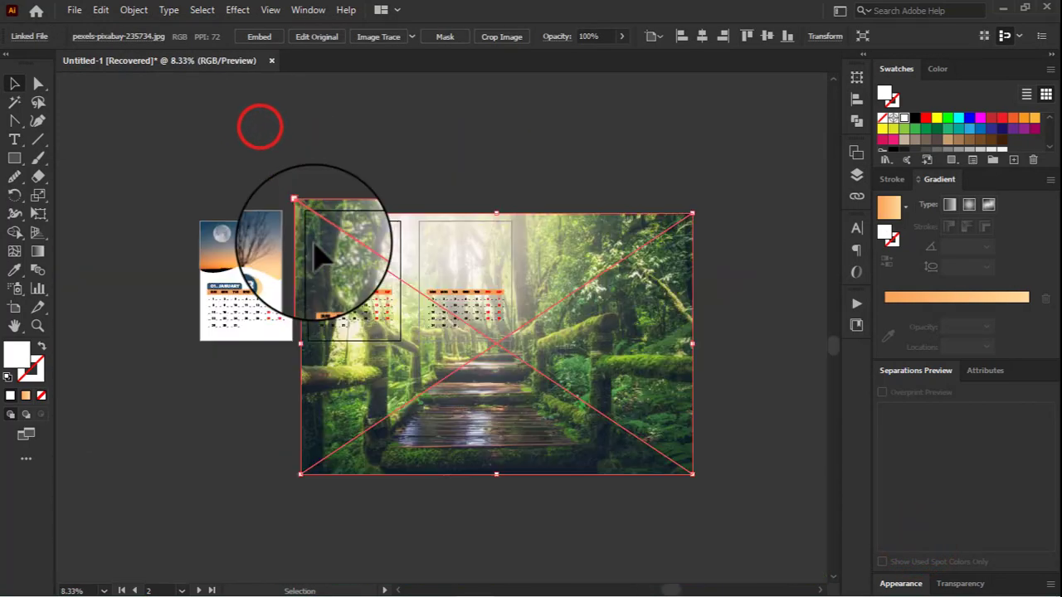
{"action": "left_click_drag", "start_coordinate": [691, 475], "coordinate": [405, 283]}
{"action": "key", "text": "ctrl+plus"}
{"action": "key", "text": "ctrl+plus"}
{"action": "key", "text": "ctrl+plus"}
{"action": "key", "text": "ctrl+plus"}
{"action": "key", "text": "ctrl+plus"}
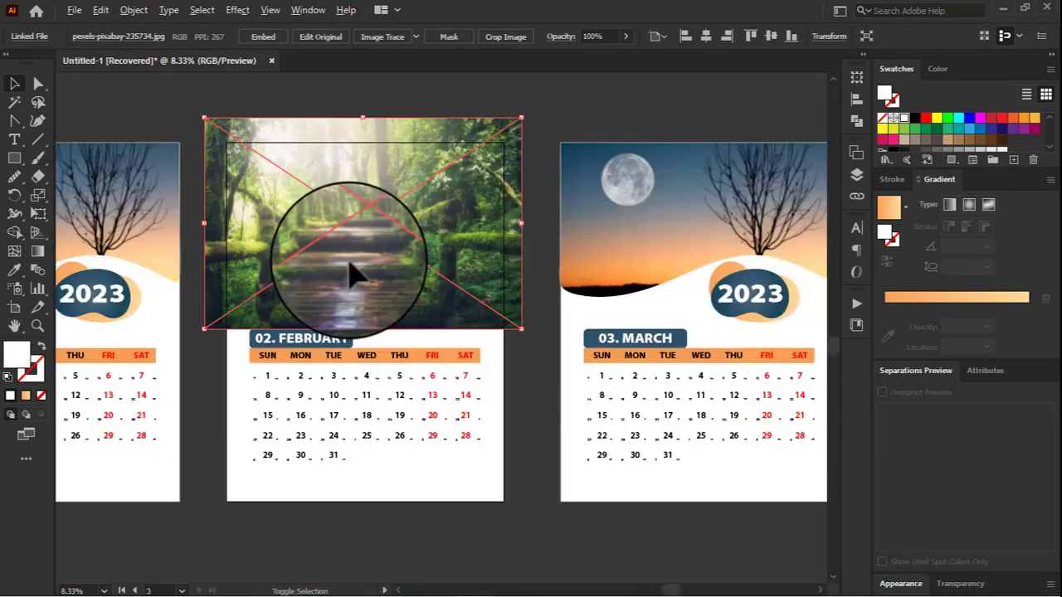
{"action": "key", "text": "ctrl+minus"}
{"action": "left_click", "coordinate": [685, 35]}
{"action": "left_click", "coordinate": [750, 36]}
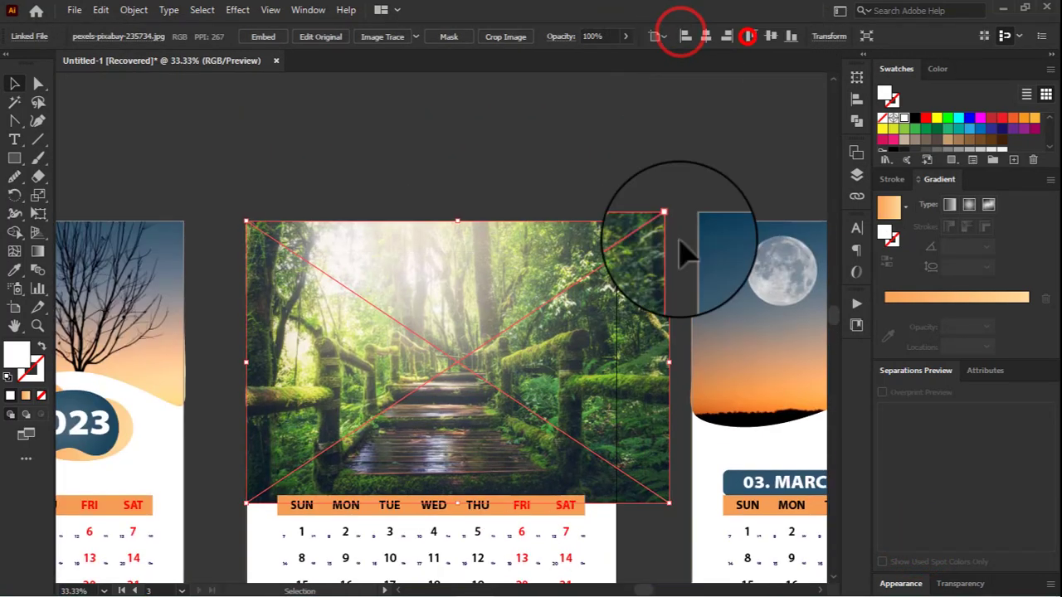
{"action": "left_click_drag", "start_coordinate": [667, 475], "coordinate": [632, 475]}
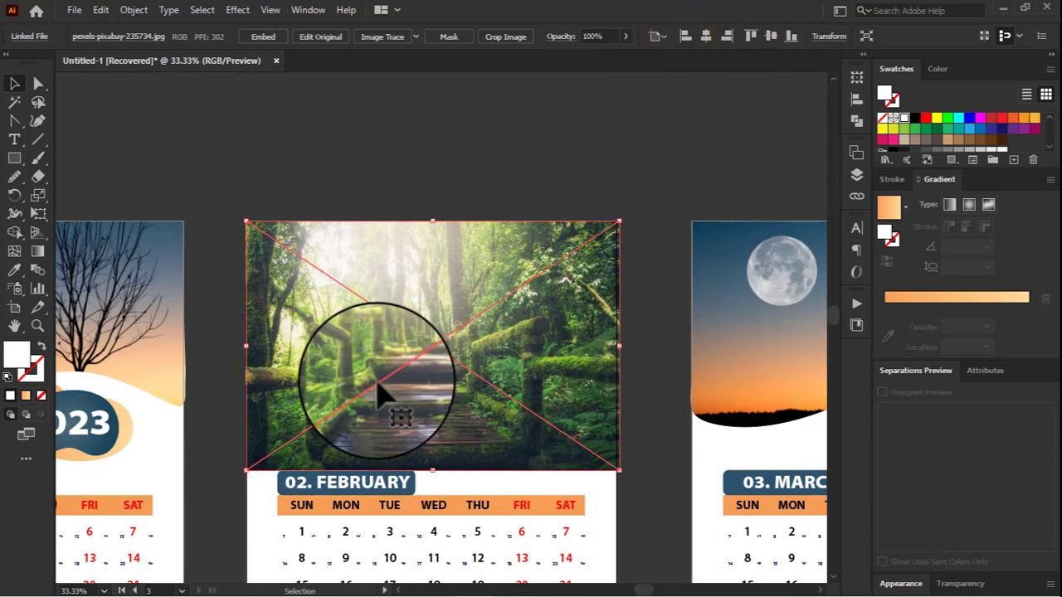
Step: Embed the forest photo and send it to the back, behind the 2023 badge
{"action": "left_click", "coordinate": [263, 37]}
{"action": "right_click", "coordinate": [464, 348]}
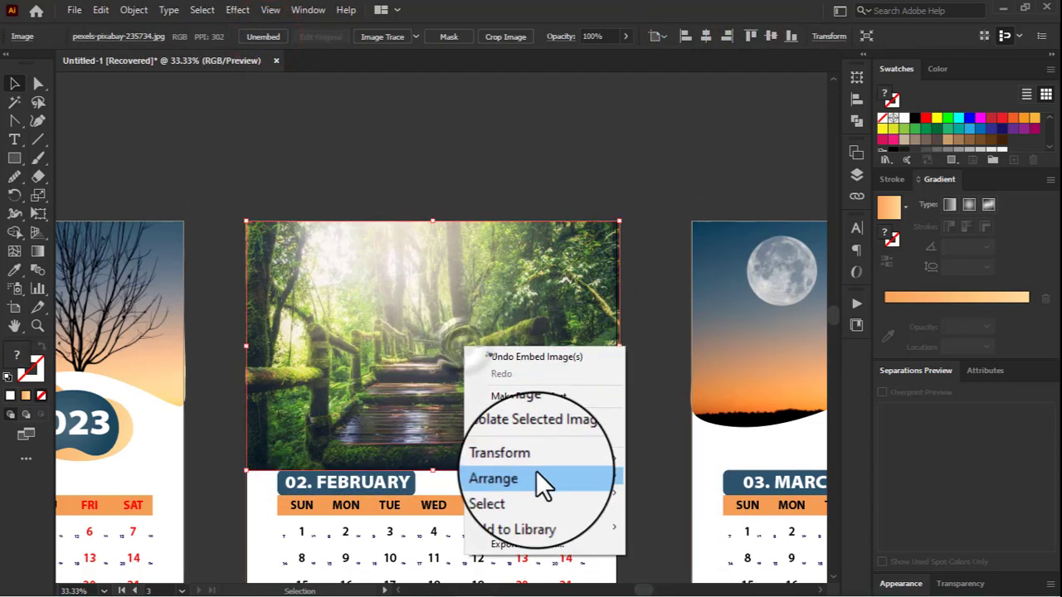
{"action": "left_click", "coordinate": [536, 470]}
{"action": "left_click", "coordinate": [675, 527]}
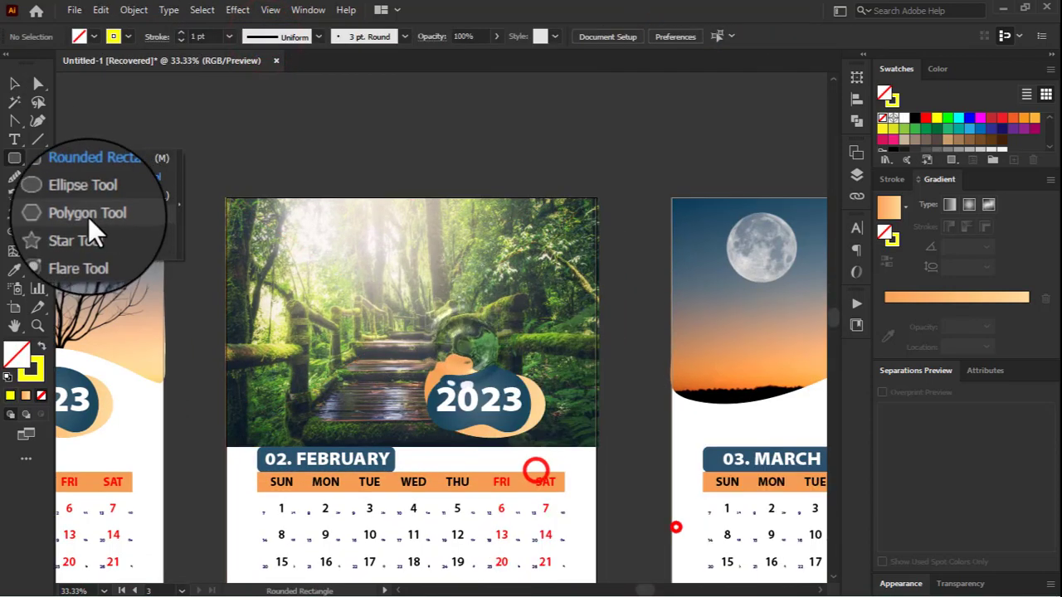
Step: Draw a hexagon over the forest photo and align it to the horizontal centre and top of the February artboard
{"action": "left_click", "coordinate": [88, 216]}
{"action": "left_click_drag", "start_coordinate": [438, 306], "coordinate": [606, 356]}
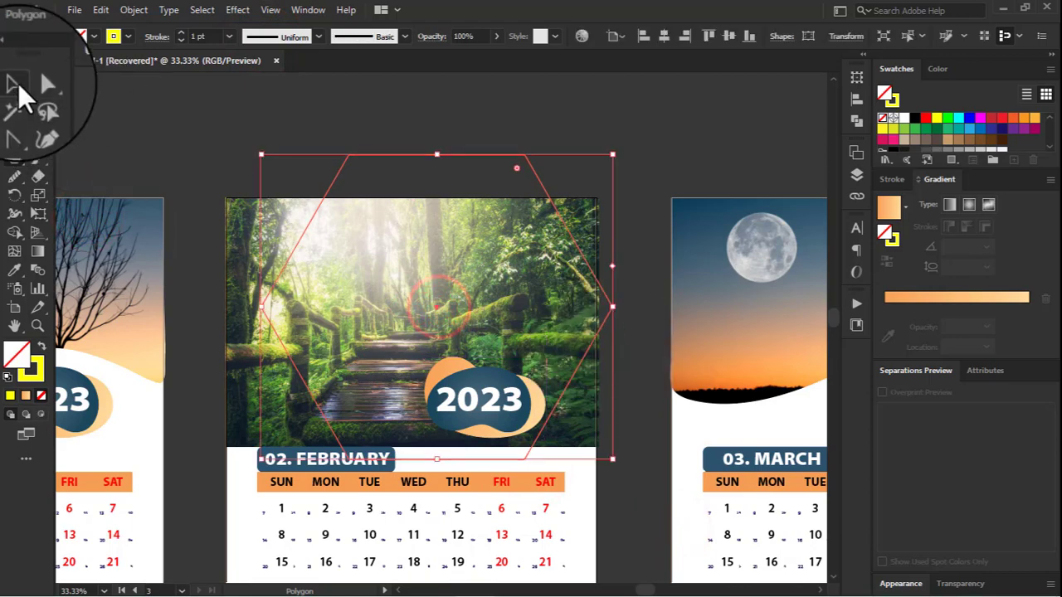
{"action": "left_click", "coordinate": [14, 83]}
{"action": "left_click", "coordinate": [664, 36]}
{"action": "left_click", "coordinate": [707, 36]}
Step: Enlarge the hexagon beyond both page sides and set its bottom edge on the forest photo's lower edge
{"action": "left_click_drag", "start_coordinate": [411, 502], "coordinate": [410, 447]}
{"action": "left_click_drag", "start_coordinate": [266, 321], "coordinate": [150, 322]}
{"action": "left_click_drag", "start_coordinate": [555, 321], "coordinate": [682, 330]}
{"action": "left_click_drag", "start_coordinate": [429, 553], "coordinate": [423, 455]}
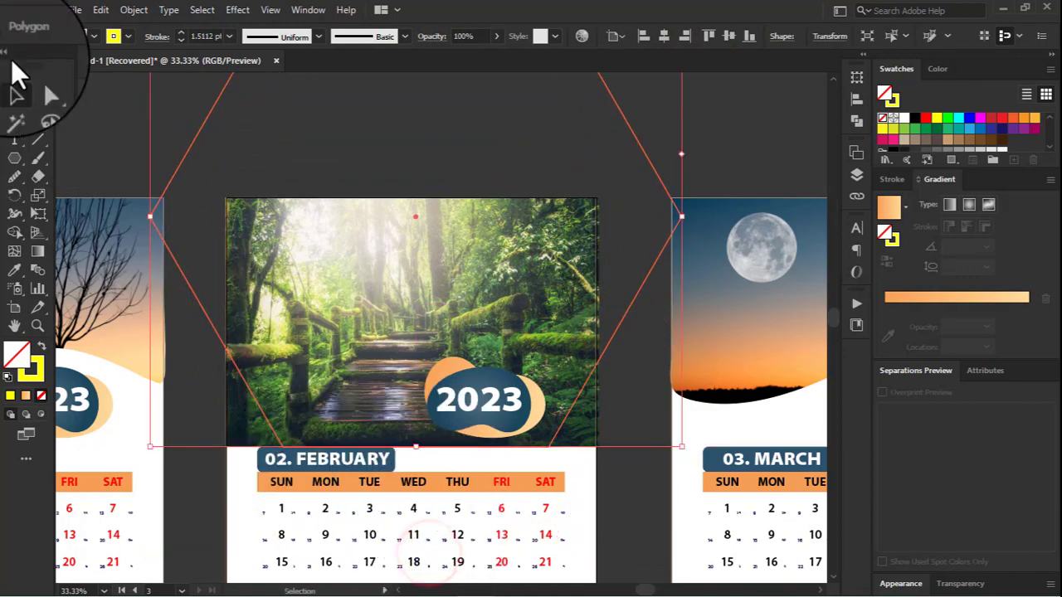
Step: Round the hexagon's two bottom corners to 1.823 in and use it as a clipping mask for the forest photo
{"action": "left_click", "coordinate": [38, 83]}
{"action": "left_click", "coordinate": [295, 427]}
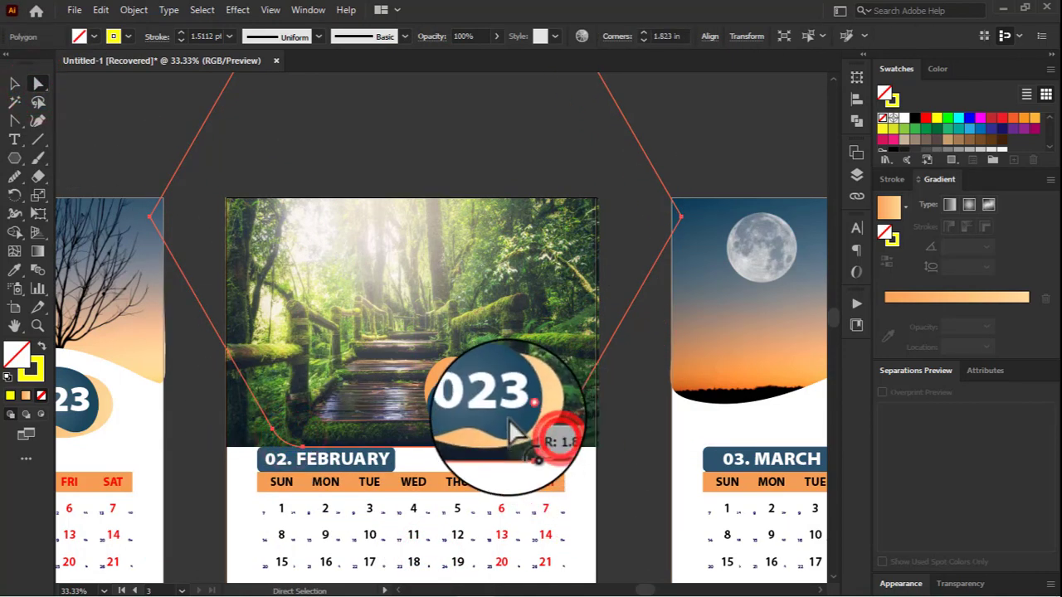
{"action": "left_click", "coordinate": [14, 83]}
{"action": "left_click", "coordinate": [308, 244]}
{"action": "left_click", "coordinate": [201, 127], "text": "shift"}
{"action": "right_click", "coordinate": [197, 126]}
{"action": "left_click", "coordinate": [278, 269]}
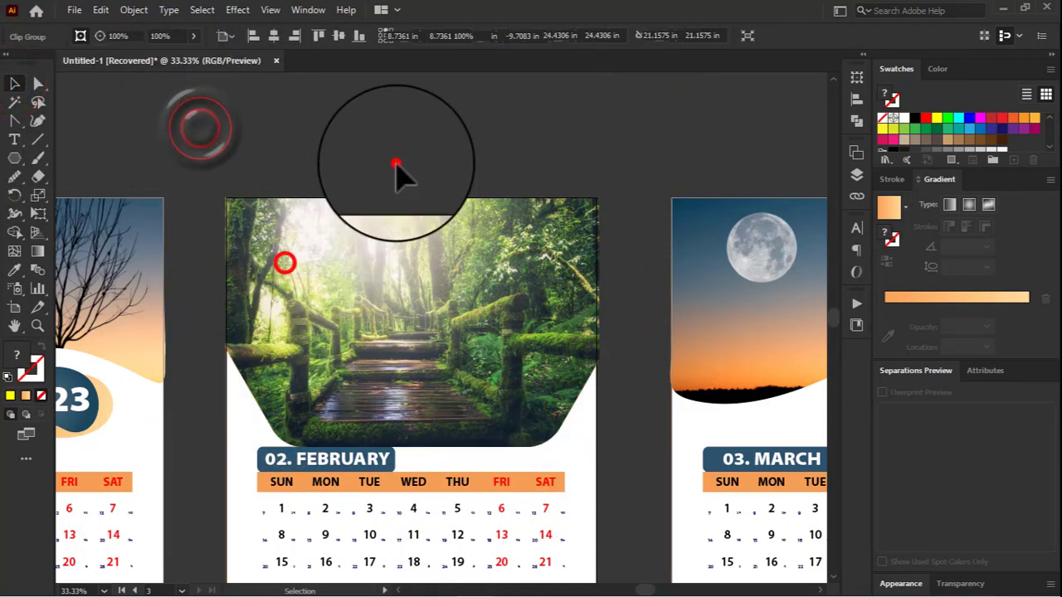
{"action": "left_click", "coordinate": [396, 165]}
Step: Move the clipped forest photo slightly upward, away from the 02. FEBRUARY label
{"action": "scroll", "coordinate": [373, 372], "scroll_direction": "down", "scroll_amount": 2}
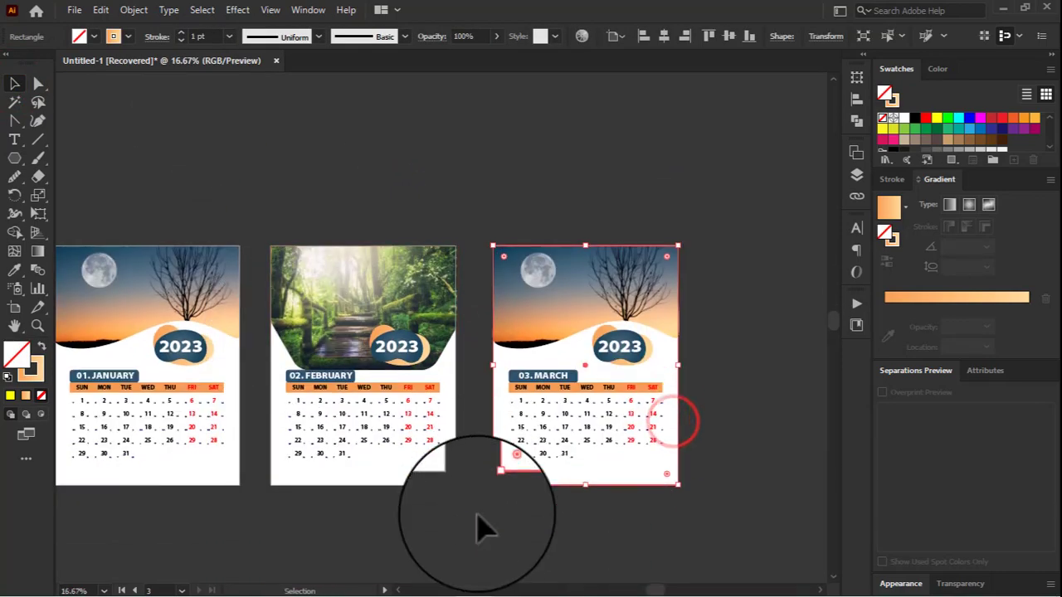
{"action": "scroll", "coordinate": [481, 524], "scroll_direction": "up", "scroll_amount": 1}
{"action": "mouse_move", "coordinate": [324, 294]}
{"action": "left_mouse_down"}
{"action": "mouse_move", "coordinate": [329, 303]}
{"action": "mouse_move", "coordinate": [327, 292]}
{"action": "left_mouse_up"}
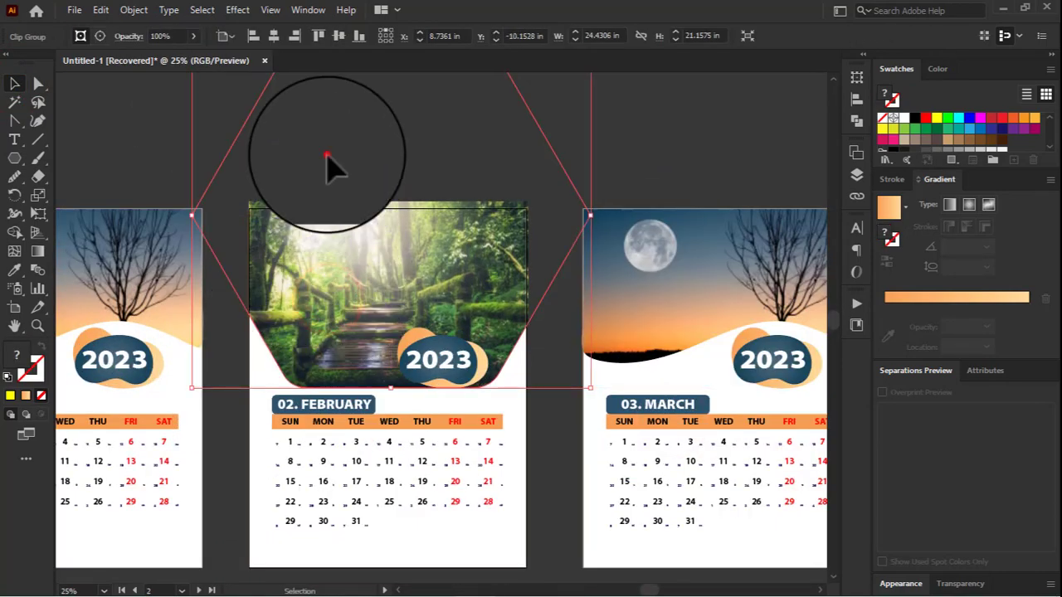
{"action": "left_click", "coordinate": [327, 155]}
{"action": "scroll", "coordinate": [356, 199], "scroll_direction": "down", "scroll_amount": 1}
{"action": "left_click", "coordinate": [583, 258]}
{"action": "scroll", "coordinate": [697, 398], "scroll_direction": "down", "scroll_amount": 1}
{"action": "scroll", "coordinate": [438, 366], "scroll_direction": "up", "scroll_amount": 2}
{"action": "scroll", "coordinate": [433, 498], "scroll_direction": "down", "scroll_amount": 1}
{"action": "left_click", "coordinate": [411, 207]}
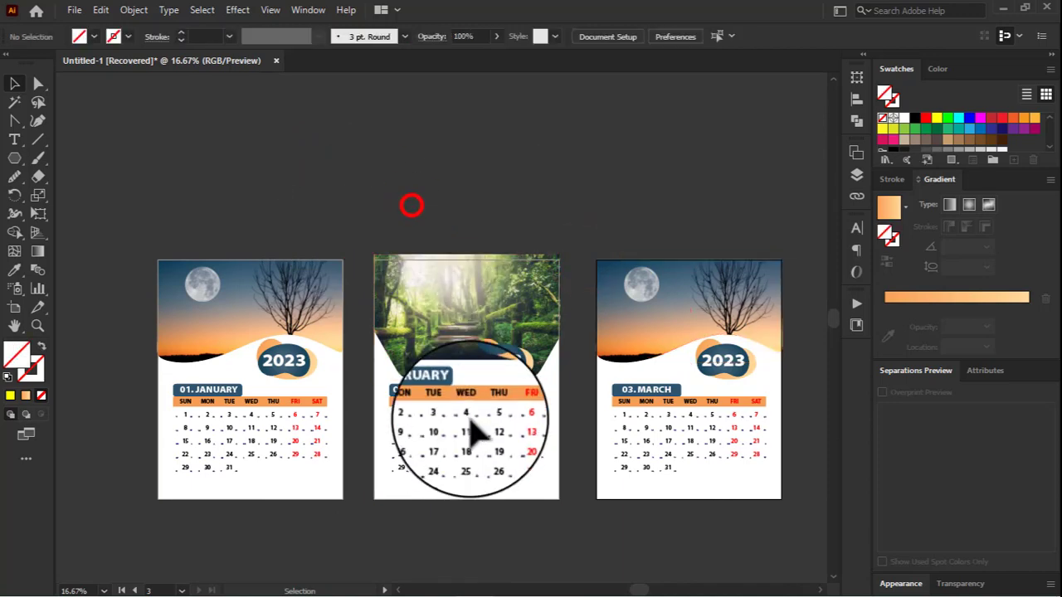
Step: Draw an unfilled rectangle around the February page, slightly larger than the artboard
{"action": "scroll", "coordinate": [470, 278], "scroll_direction": "up", "scroll_amount": 2}
{"action": "left_click", "coordinate": [423, 272]}
{"action": "left_click", "coordinate": [405, 209]}
{"action": "scroll", "coordinate": [406, 217], "scroll_direction": "down", "scroll_amount": 1}
{"action": "mouse_move", "coordinate": [306, 243]}
{"action": "left_mouse_down"}
{"action": "mouse_move", "coordinate": [562, 576]}
{"action": "mouse_move", "coordinate": [584, 526]}
{"action": "left_mouse_up"}
{"action": "left_click_drag", "start_coordinate": [292, 127], "coordinate": [599, 560]}
{"action": "right_click", "coordinate": [438, 192]}
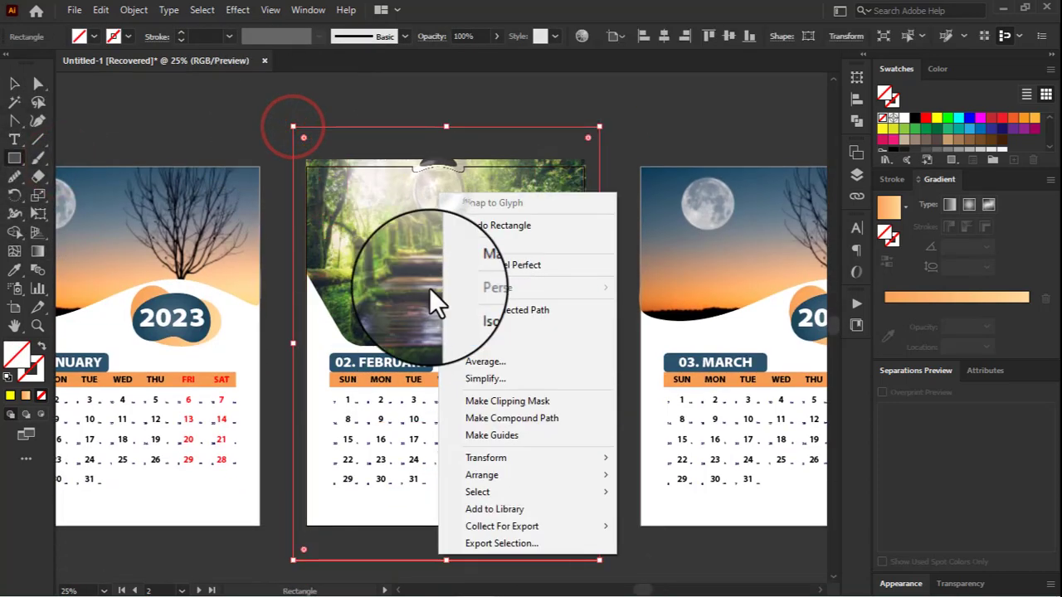
{"action": "left_click", "coordinate": [315, 108]}
{"action": "left_click", "coordinate": [780, 293]}
Step: Align the rectangle to the February artboard's top-left corner and resize it to match the artboard exactly
{"action": "left_click", "coordinate": [12, 82]}
{"action": "left_click", "coordinate": [299, 109]}
{"action": "left_click", "coordinate": [335, 127]}
{"action": "left_click", "coordinate": [282, 130]}
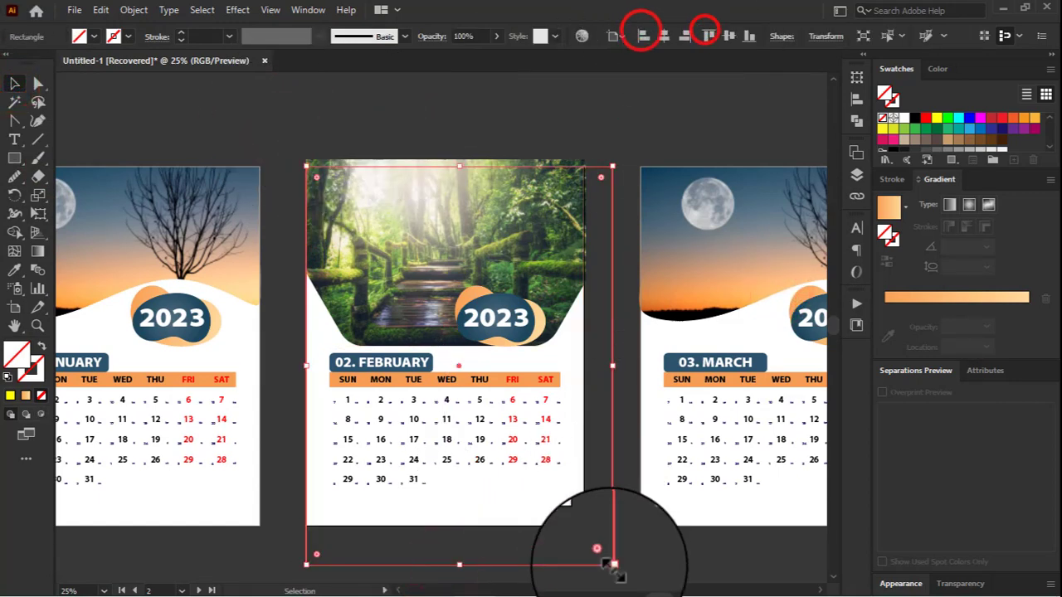
{"action": "left_click_drag", "start_coordinate": [583, 524], "coordinate": [584, 525]}
Step: Clip the forest photo group to the artboard-sized rectangle with a clipping mask
{"action": "left_click", "coordinate": [298, 135], "text": "shift"}
{"action": "right_click", "coordinate": [357, 206]}
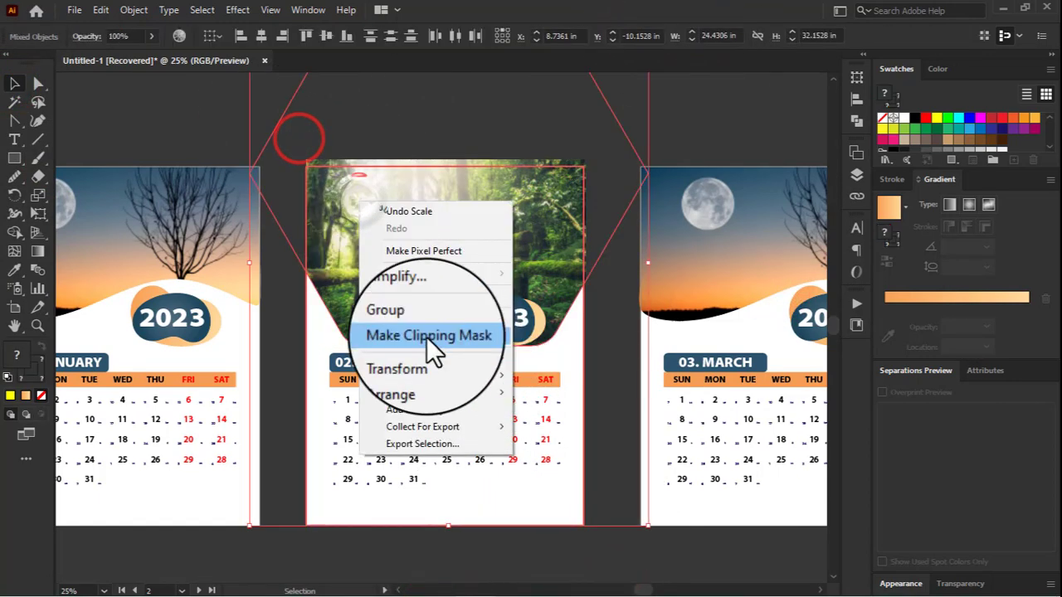